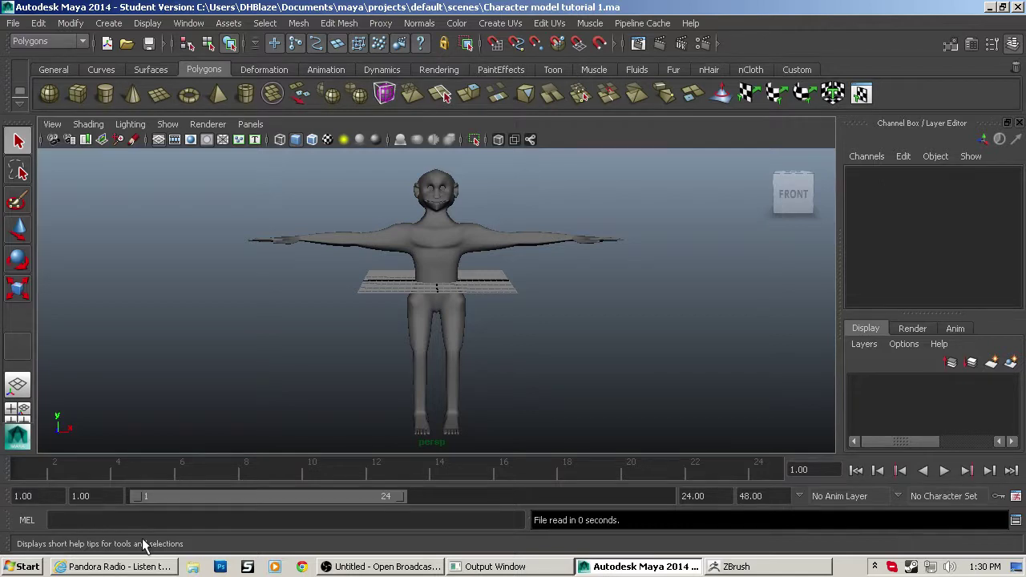
Step: Select the whole character body mesh in the perspective view
{"action": "left_click_drag", "start_coordinate": [289, 335], "coordinate": [411, 317], "text": "alt"}
{"action": "scroll", "coordinate": [413, 317], "scroll_direction": "up", "scroll_amount": 5}
{"action": "middle_click_drag", "start_coordinate": [499, 300], "coordinate": [447, 490], "text": "alt"}
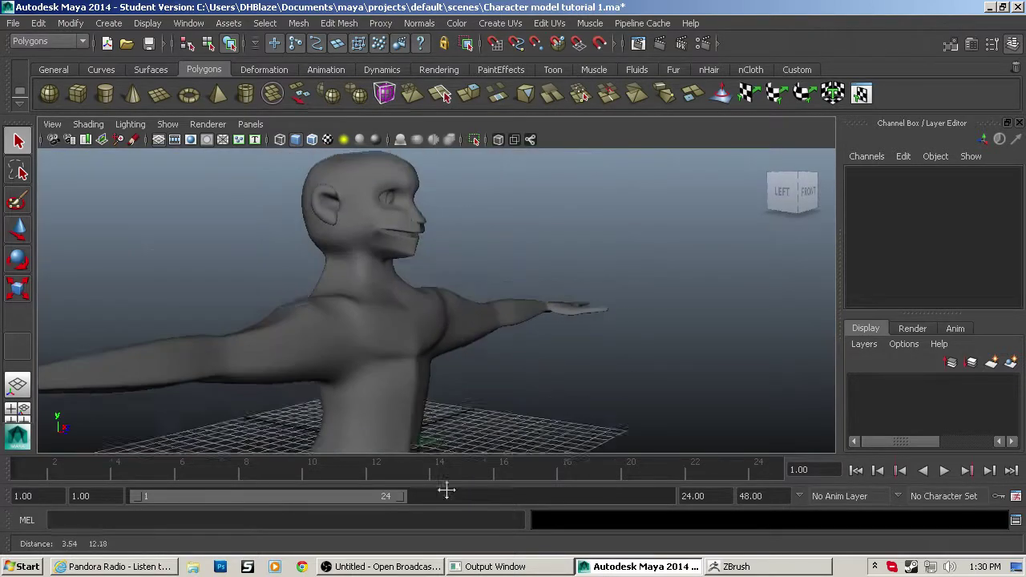
{"action": "scroll", "coordinate": [448, 251], "scroll_direction": "up", "scroll_amount": 3}
{"action": "left_click", "coordinate": [364, 237]}
Step: Examine the selected character mesh from the side and front, near and far
{"action": "left_click_drag", "start_coordinate": [529, 238], "coordinate": [425, 233], "text": "alt"}
{"action": "left_click_drag", "start_coordinate": [323, 234], "coordinate": [477, 242], "text": "alt"}
{"action": "scroll", "coordinate": [447, 245], "scroll_direction": "down", "scroll_amount": 8}
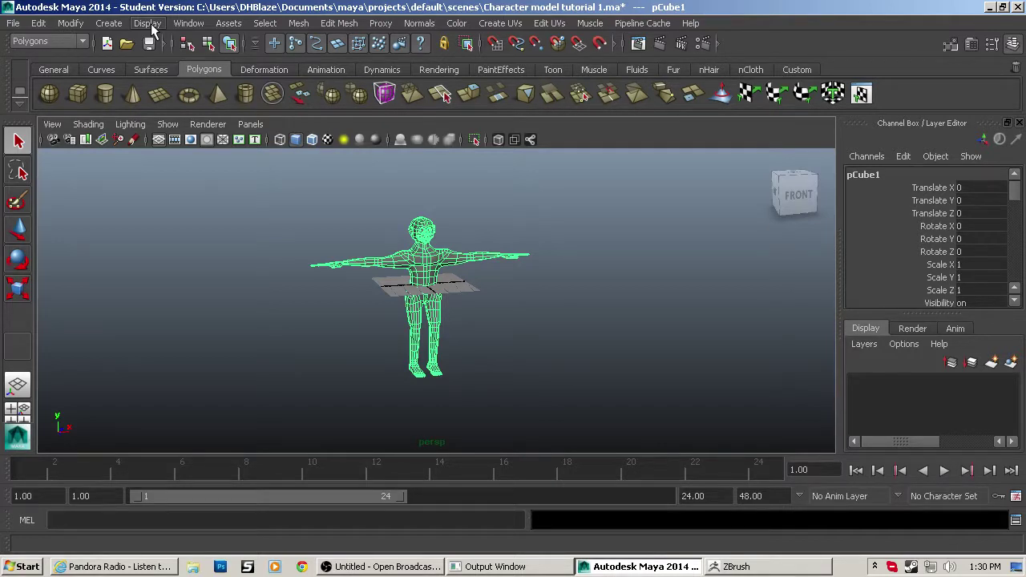
{"action": "scroll", "coordinate": [367, 337], "scroll_direction": "up", "scroll_amount": 6}
{"action": "middle_click_drag", "start_coordinate": [278, 325], "coordinate": [391, 456], "text": "alt"}
{"action": "left_click_drag", "start_coordinate": [335, 310], "coordinate": [381, 314], "text": "alt"}
{"action": "scroll", "coordinate": [352, 332], "scroll_direction": "down", "scroll_amount": 7}
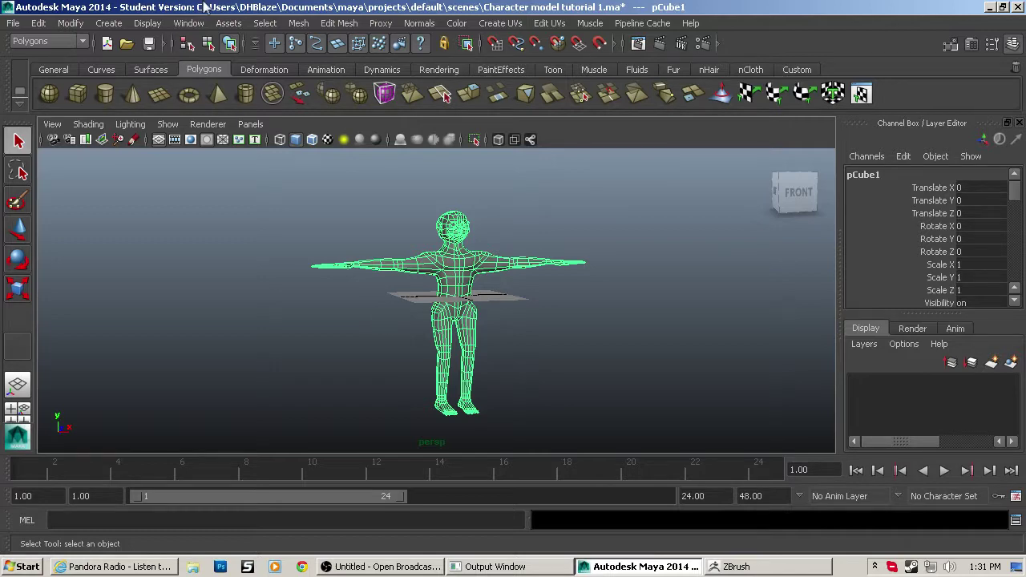
Step: Check in the Plug-in Manager whether objExport.mll is loaded and set to auto load, and close the manager
{"action": "left_click", "coordinate": [188, 24]}
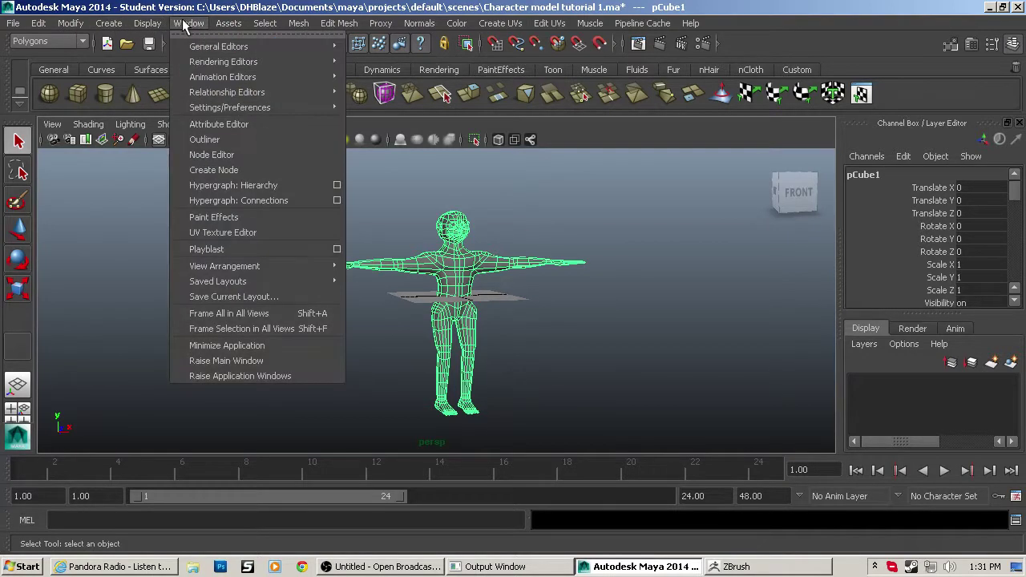
{"action": "mouse_move", "coordinate": [247, 106]}
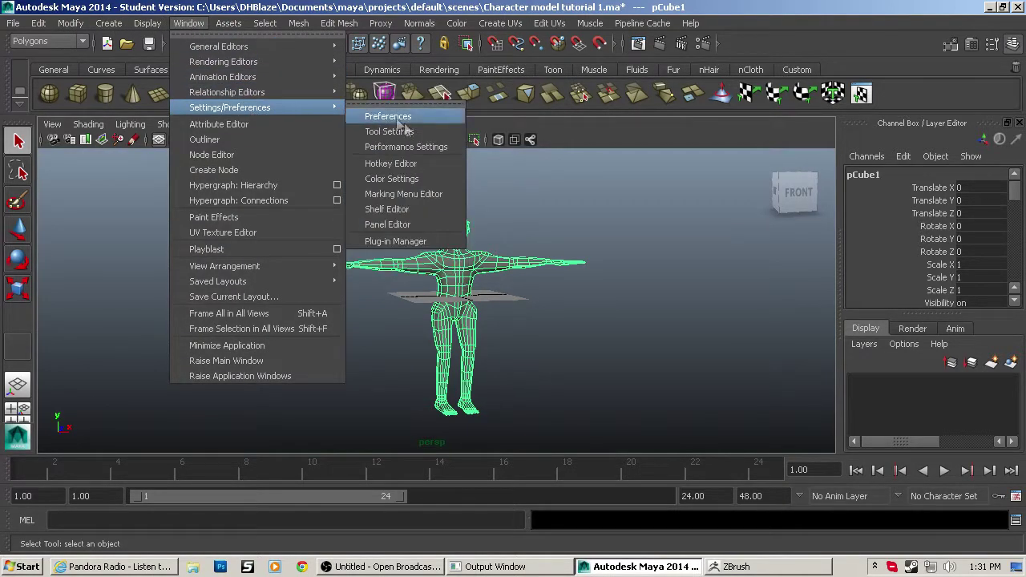
{"action": "left_click", "coordinate": [397, 239]}
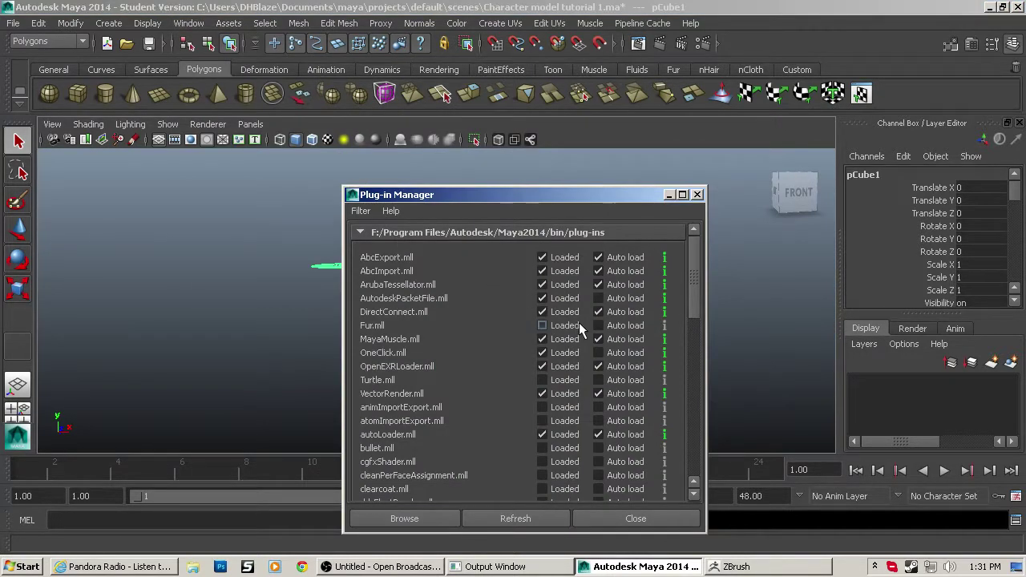
{"action": "scroll", "coordinate": [579, 323], "scroll_direction": "down", "scroll_amount": 3}
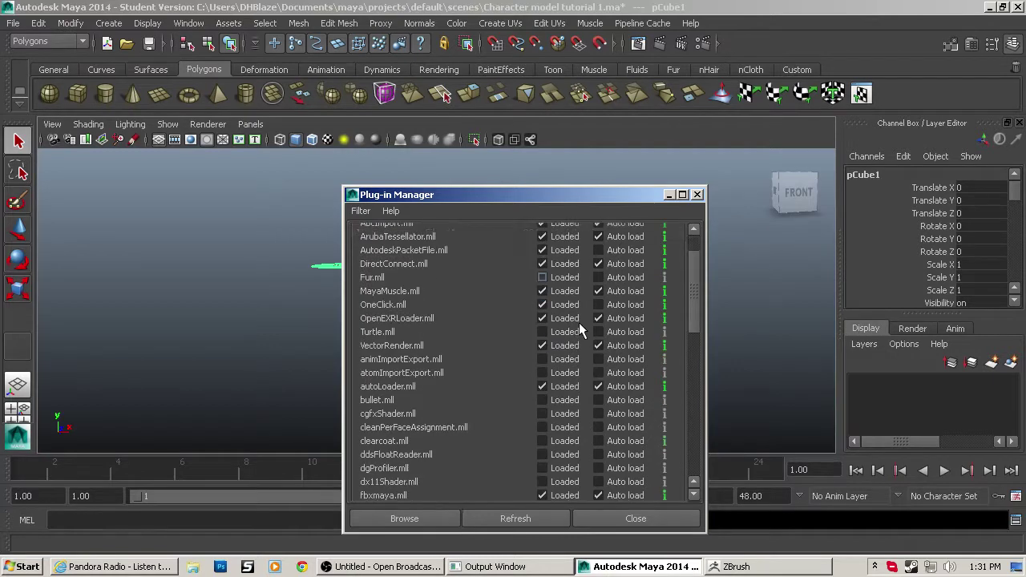
{"action": "scroll", "coordinate": [579, 322], "scroll_direction": "down", "scroll_amount": 6}
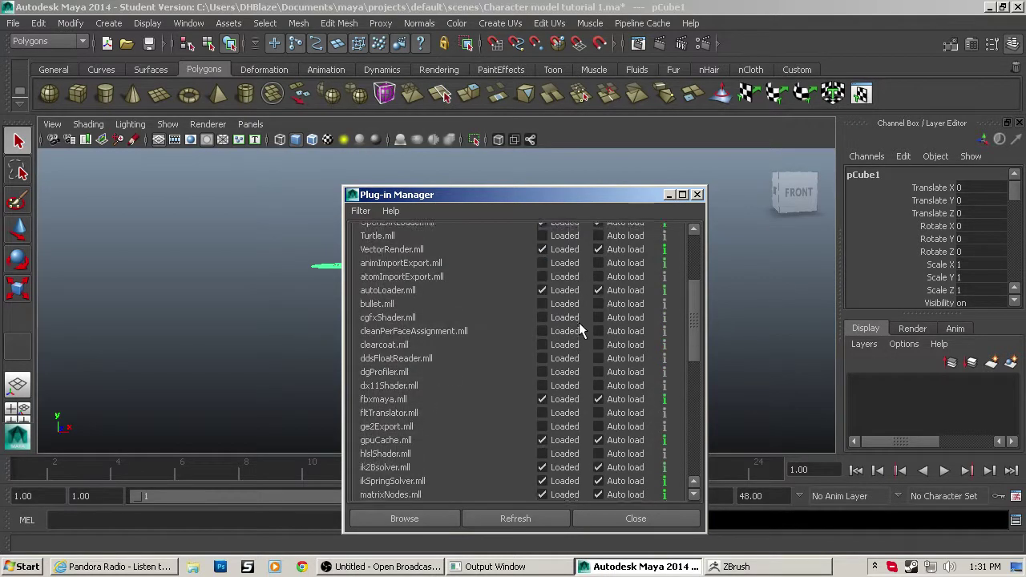
{"action": "scroll", "coordinate": [579, 322], "scroll_direction": "down", "scroll_amount": 6}
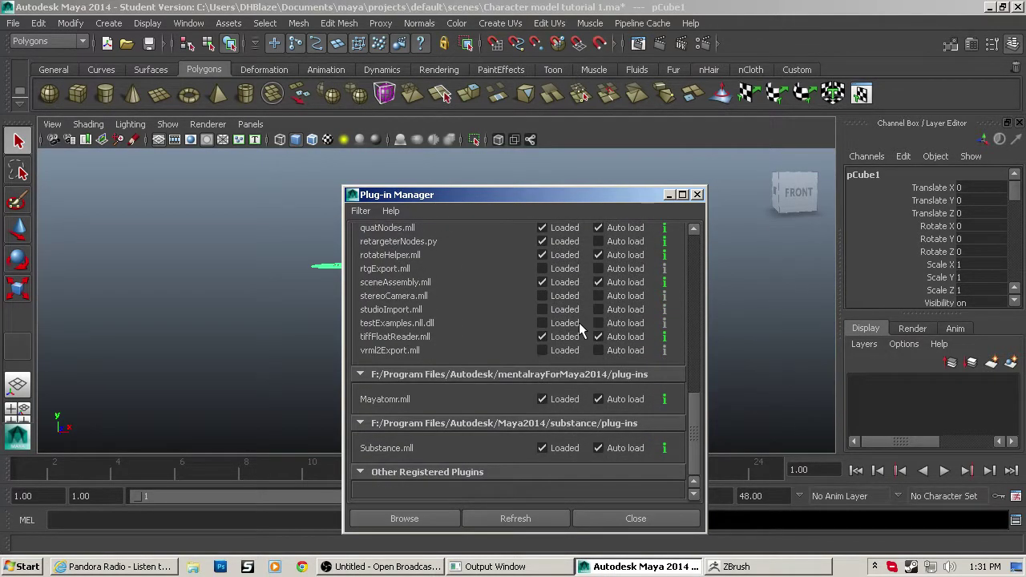
{"action": "scroll", "coordinate": [579, 322], "scroll_direction": "up", "scroll_amount": 4}
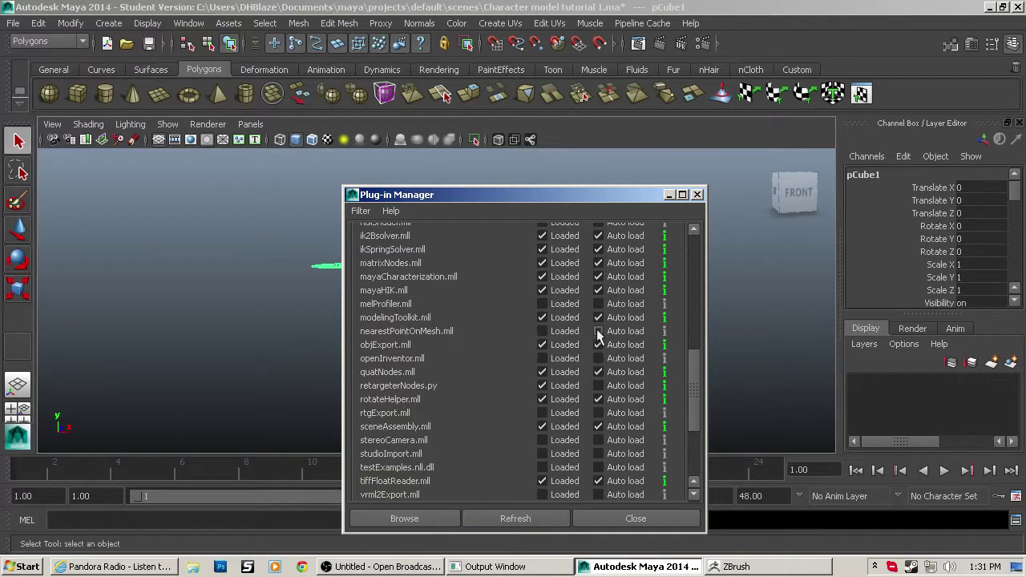
{"action": "left_click", "coordinate": [650, 521]}
Step: Export the selected character to the Desktop as an OBJexport file named Character Tut
{"action": "left_click", "coordinate": [14, 23]}
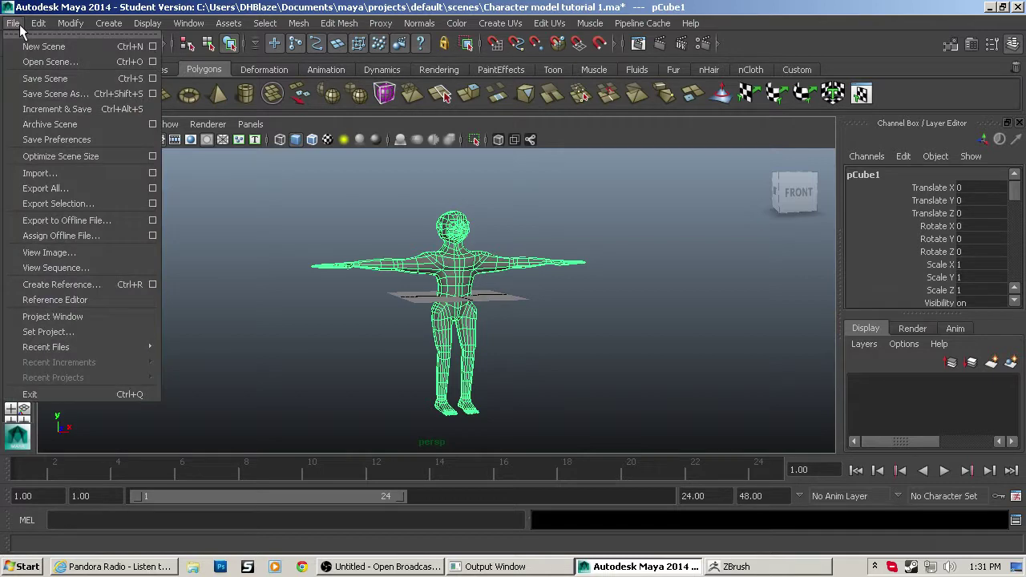
{"action": "left_click", "coordinate": [58, 204]}
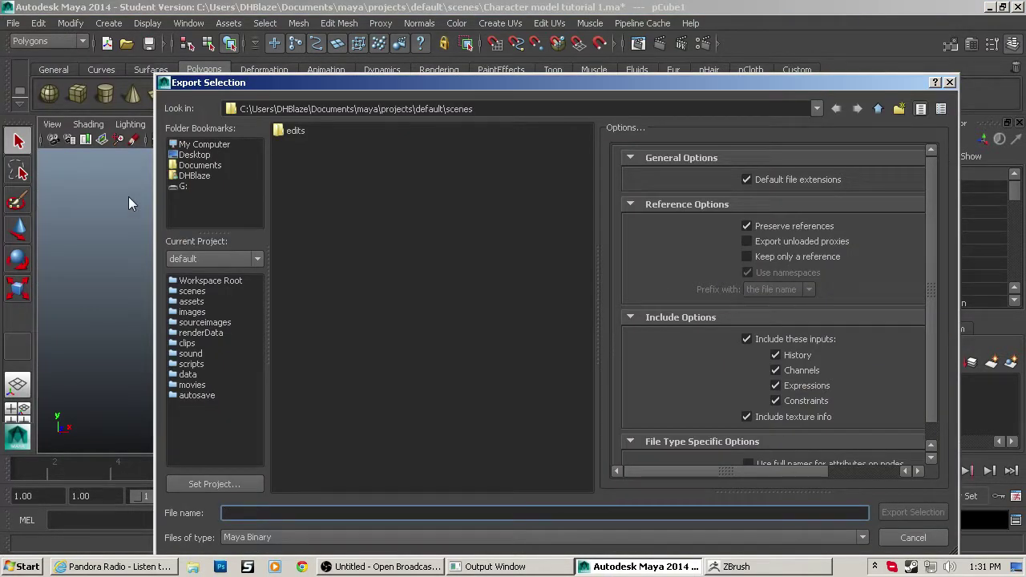
{"action": "left_click", "coordinate": [271, 536]}
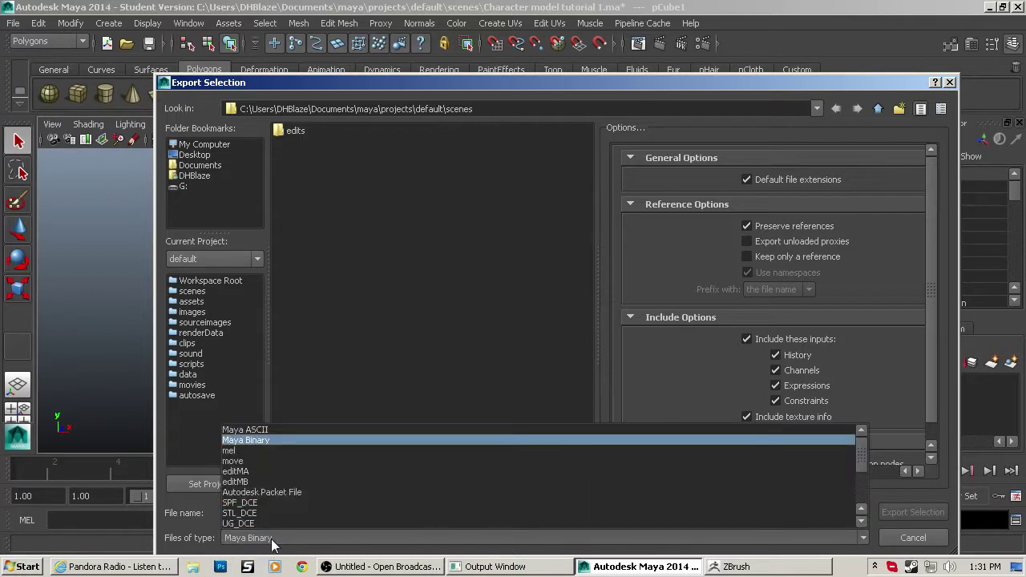
{"action": "scroll", "coordinate": [290, 515], "scroll_direction": "down", "scroll_amount": 3}
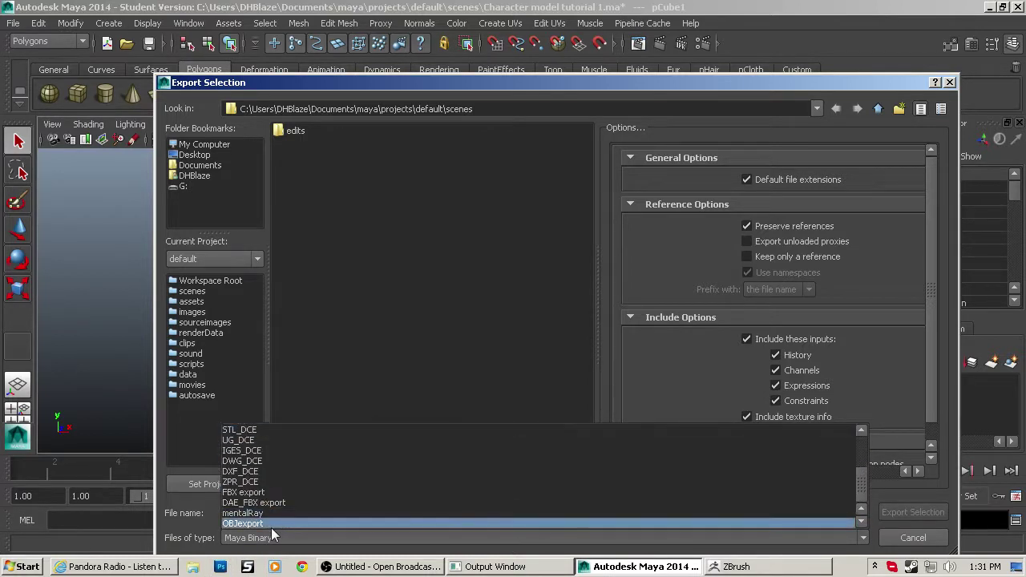
{"action": "left_click", "coordinate": [271, 523]}
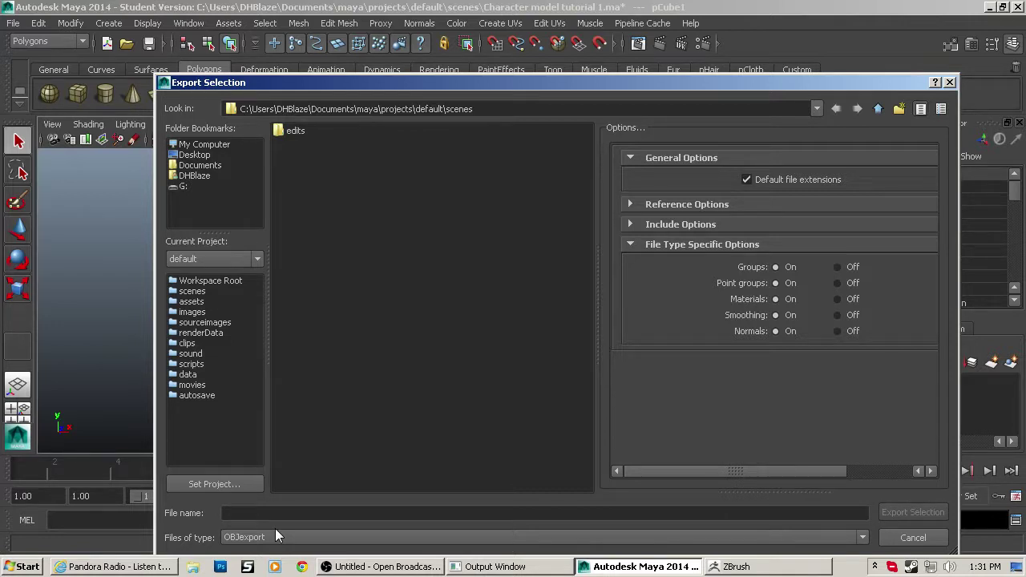
{"action": "left_click", "coordinate": [194, 156]}
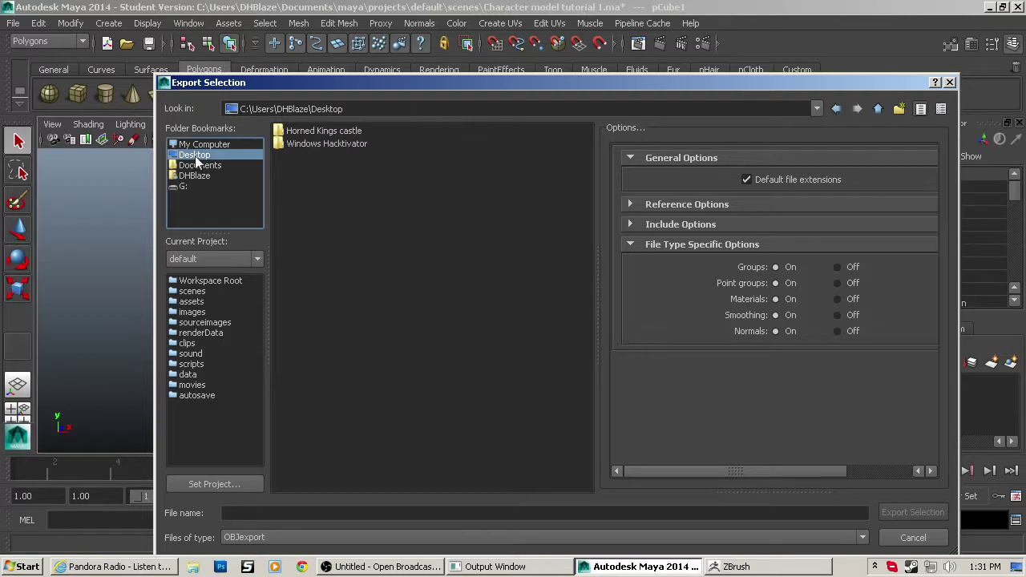
{"action": "left_click", "coordinate": [334, 511]}
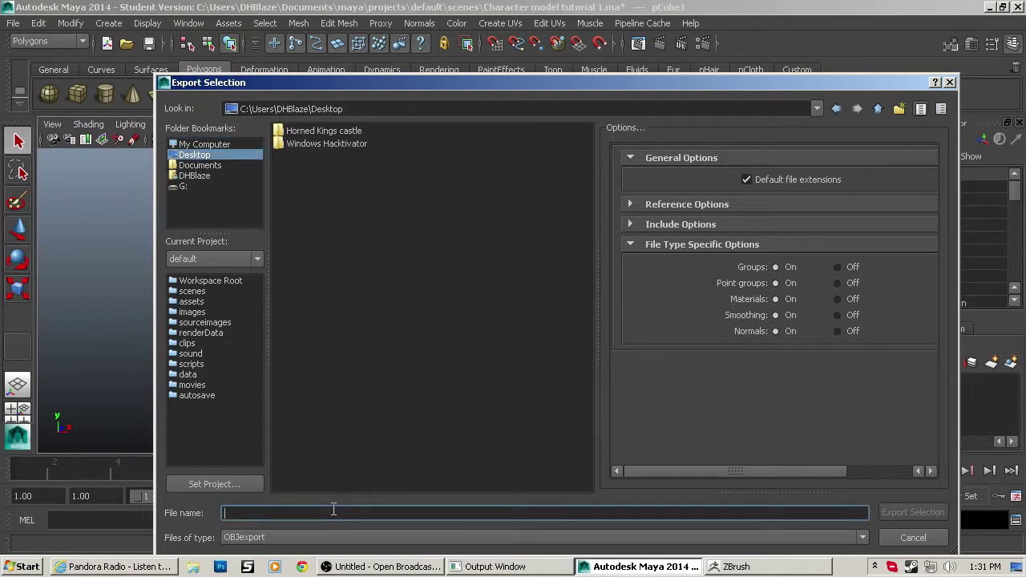
{"action": "type", "text": "Character Tut"}
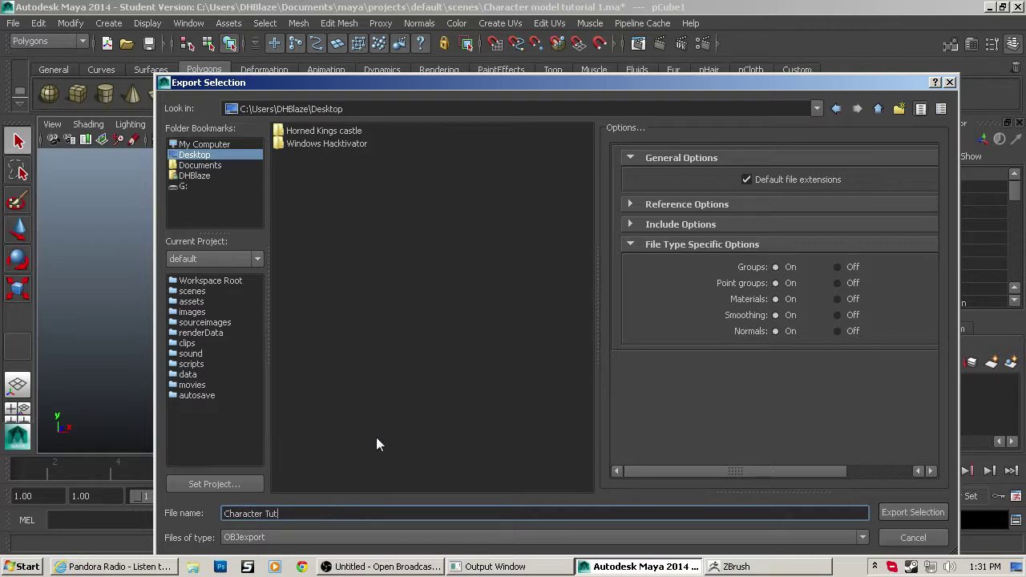
{"action": "left_click", "coordinate": [914, 514]}
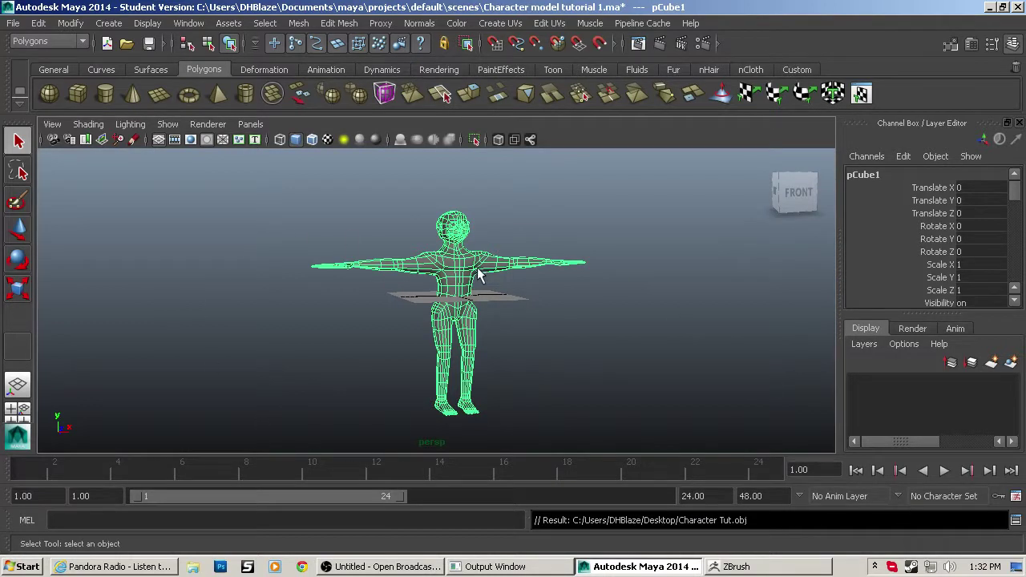
Step: Close Maya, saving the scene changes and continuing past the student version notice
{"action": "left_click", "coordinate": [1017, 7]}
{"action": "left_click", "coordinate": [440, 295]}
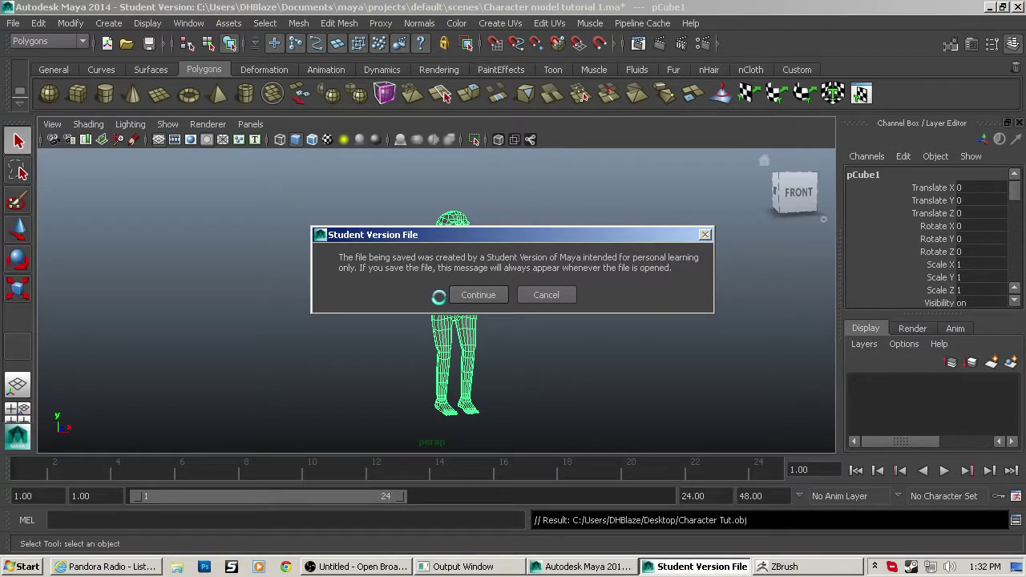
{"action": "left_click", "coordinate": [478, 294]}
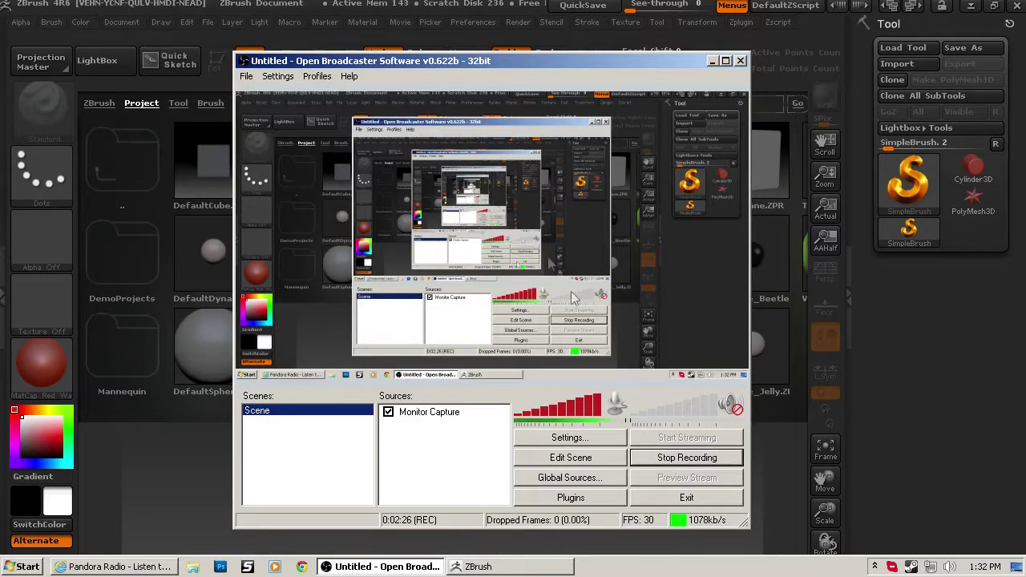
Step: Minimize the Open Broadcaster window and hide the LightBox browser in ZBrush, keeping the Tool palette open
{"action": "left_click", "coordinate": [711, 61]}
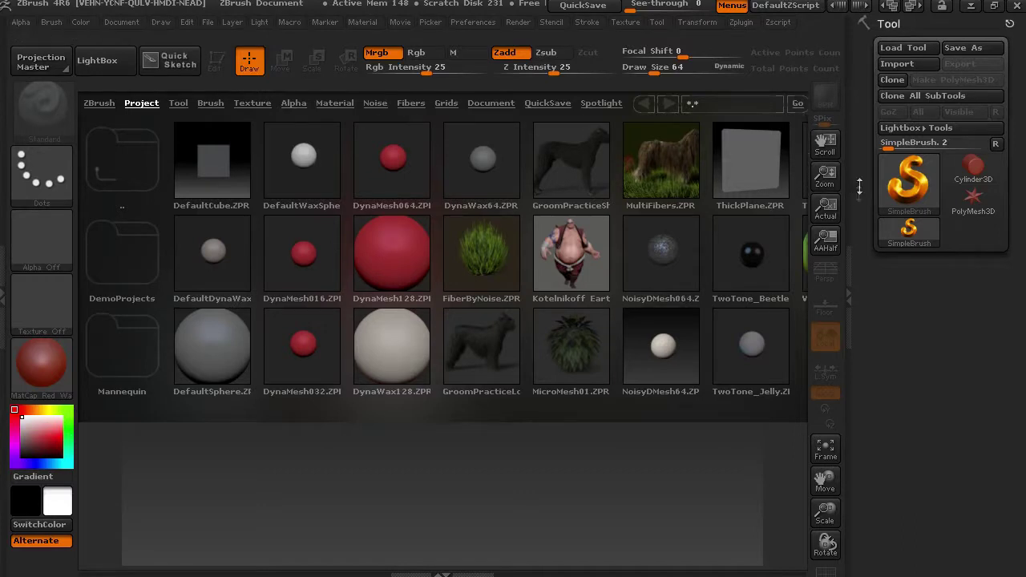
{"action": "left_click", "coordinate": [848, 283]}
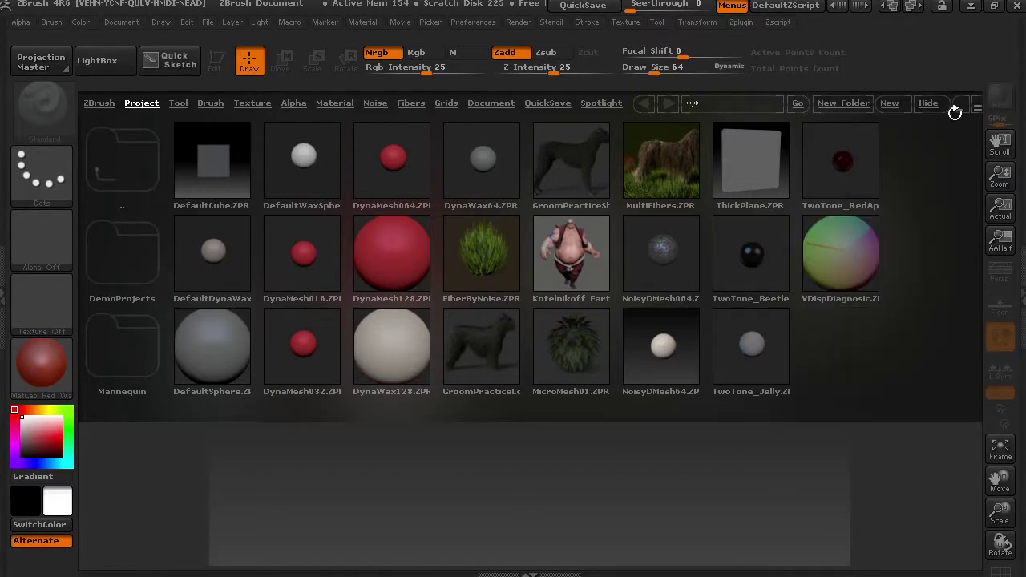
{"action": "left_click", "coordinate": [931, 103]}
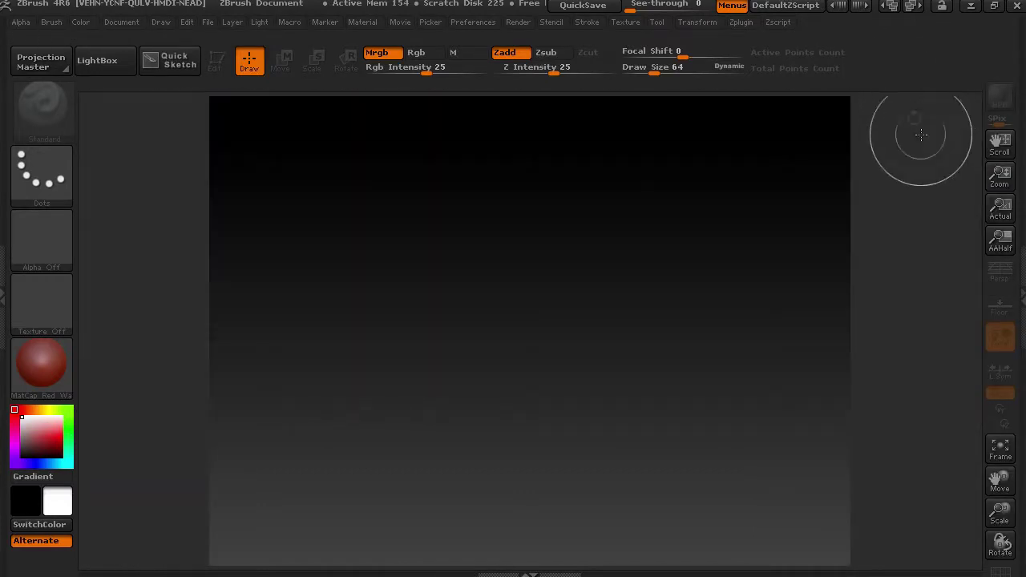
{"action": "left_click", "coordinate": [1021, 305]}
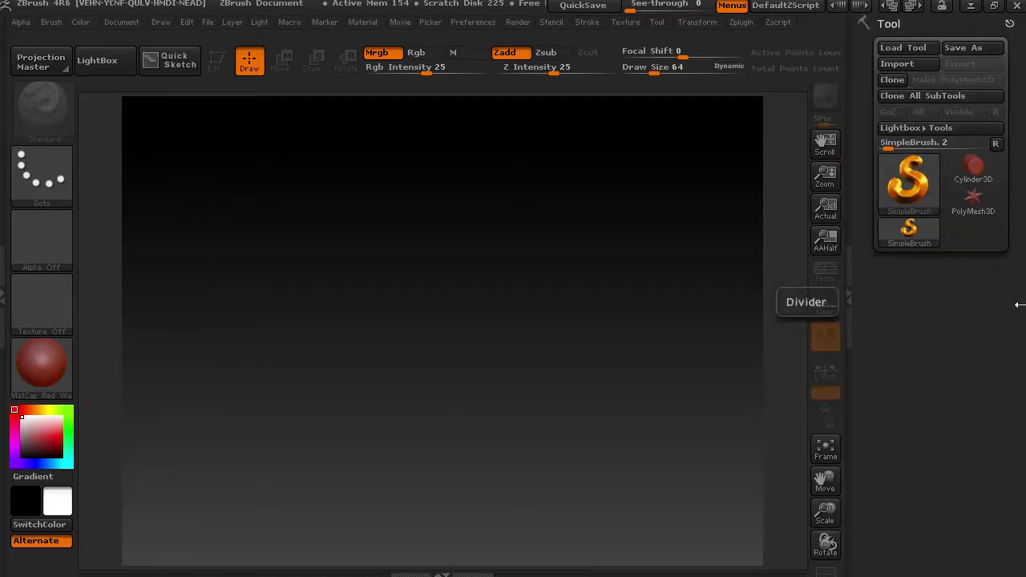
Step: Import the mesh Character Tut.obj from the Desktop
{"action": "left_click", "coordinate": [888, 69]}
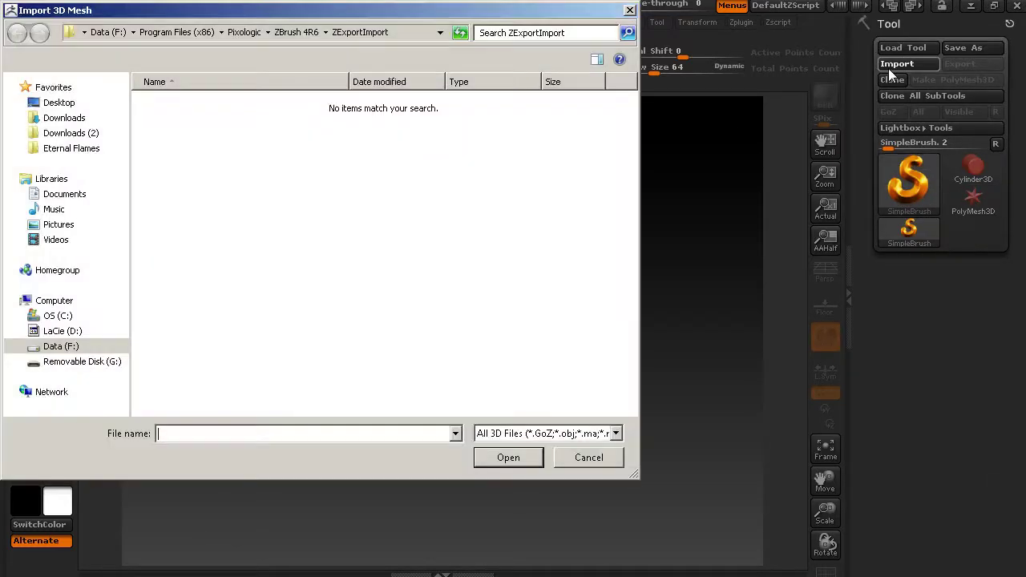
{"action": "left_click", "coordinate": [76, 105]}
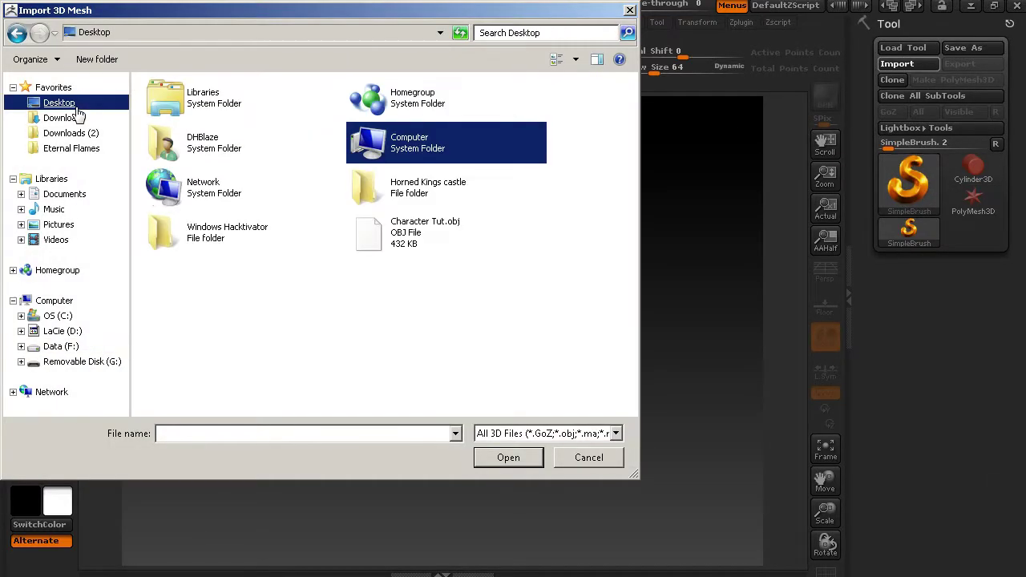
{"action": "left_click", "coordinate": [378, 238]}
{"action": "left_click", "coordinate": [520, 465]}
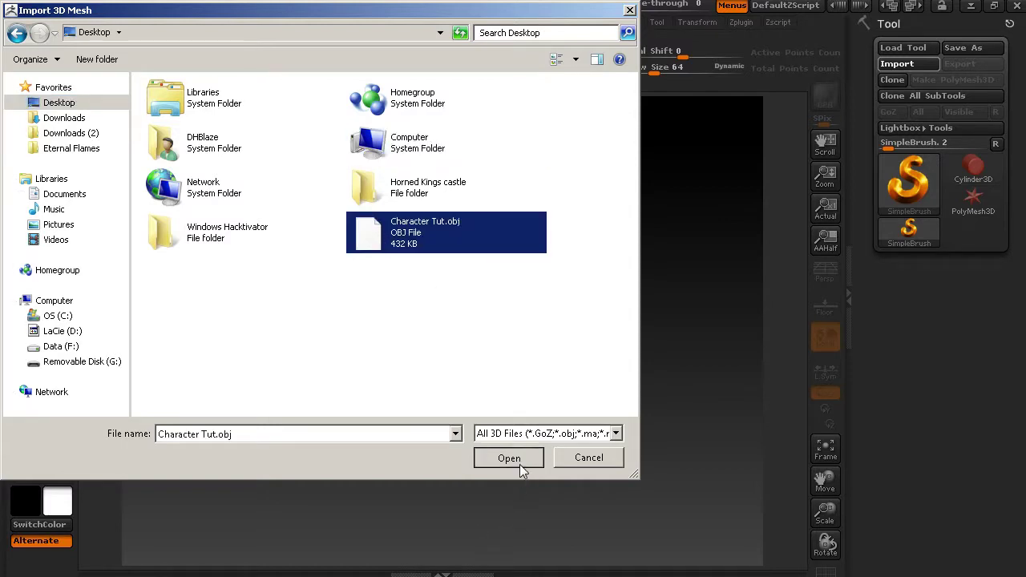
Step: Draw the imported character on the canvas, turn on Edit mode and frame the model
{"action": "left_click_drag", "start_coordinate": [465, 289], "coordinate": [470, 542]}
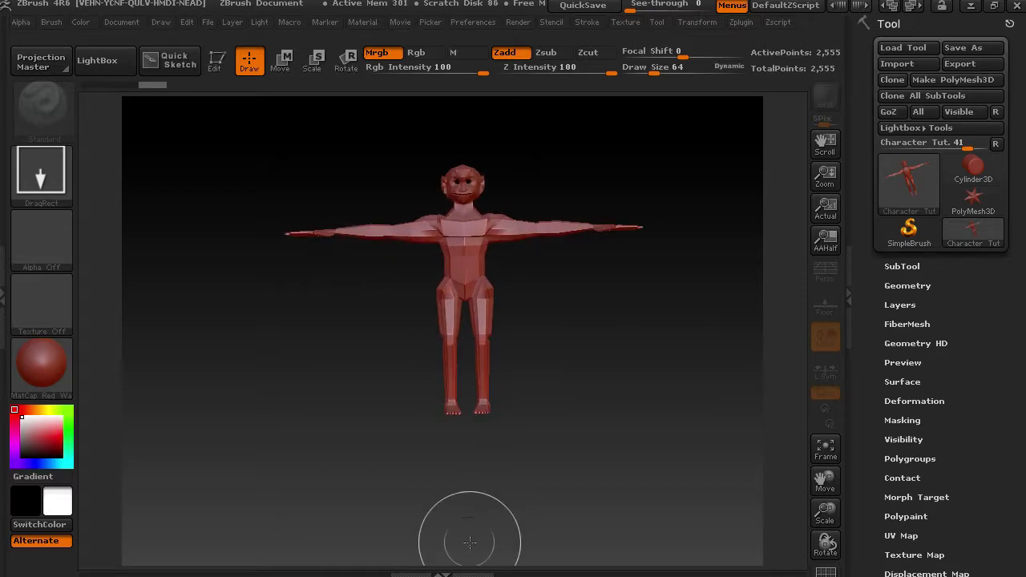
{"action": "key", "text": "t"}
{"action": "key", "text": "f"}
{"action": "key", "text": "ctrl+n"}
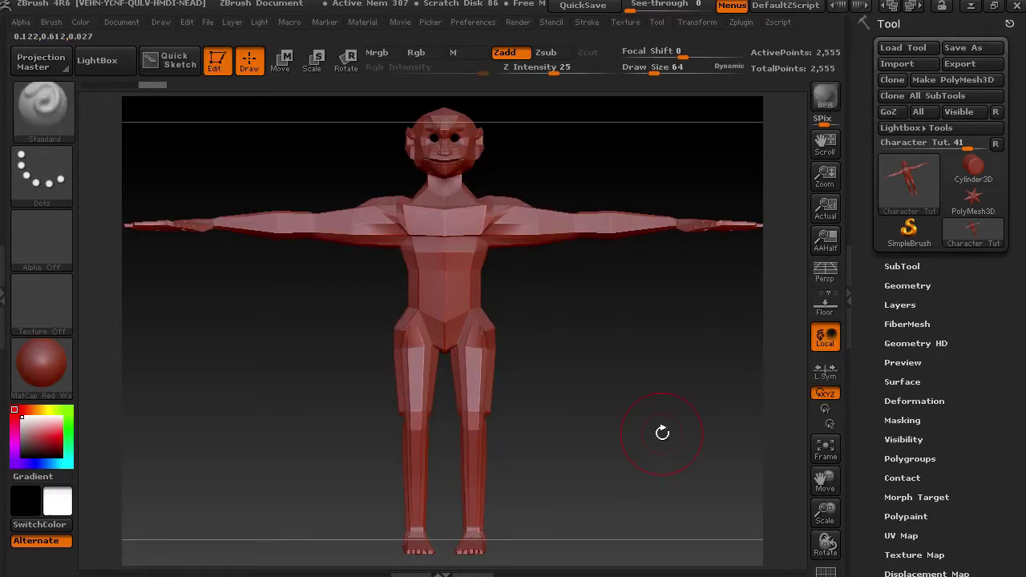
Step: Undo the last change to the model and create a new blank document
{"action": "key", "text": "ctrl"}
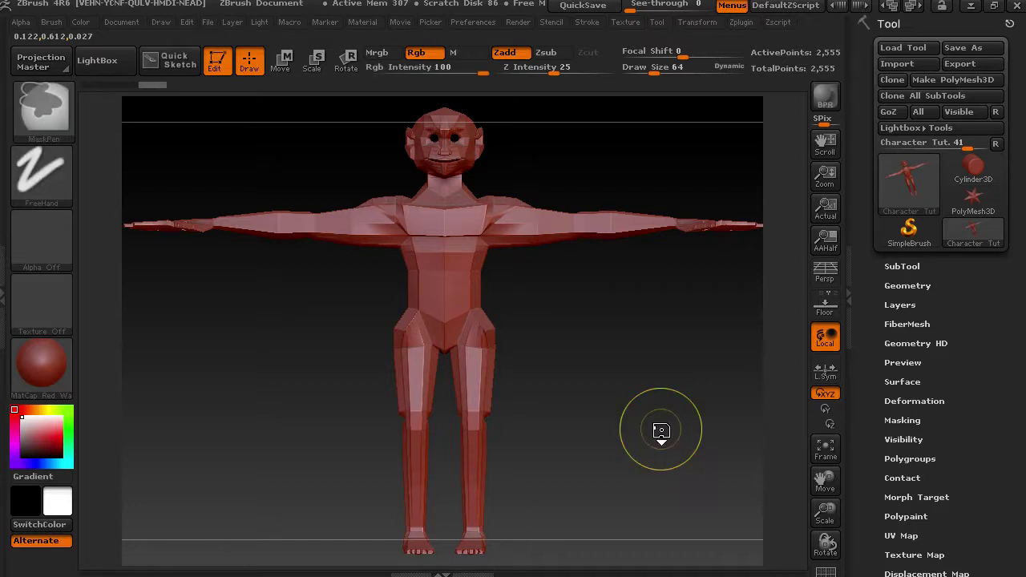
{"action": "key", "text": "ctrl+z"}
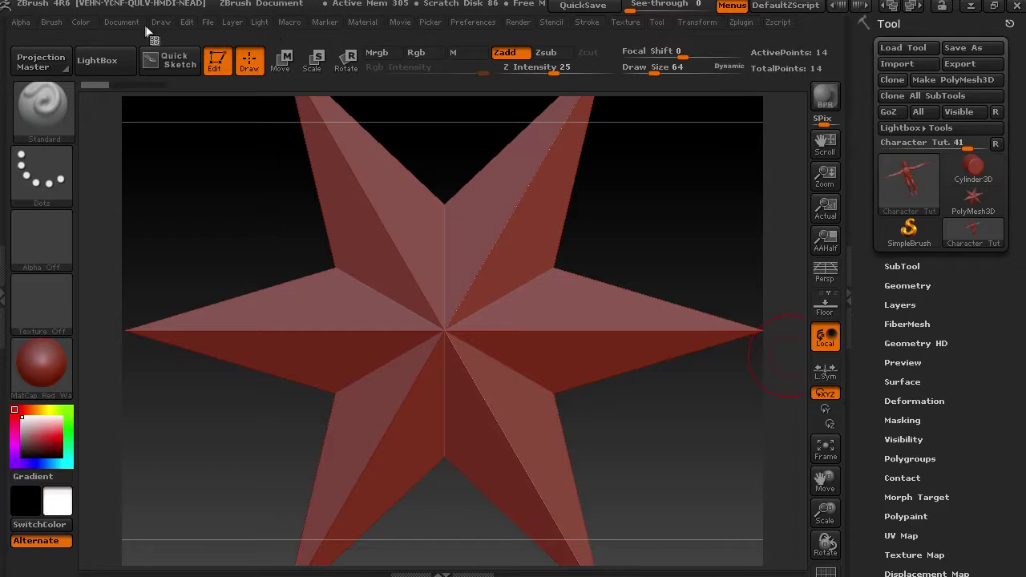
{"action": "left_click", "coordinate": [111, 22]}
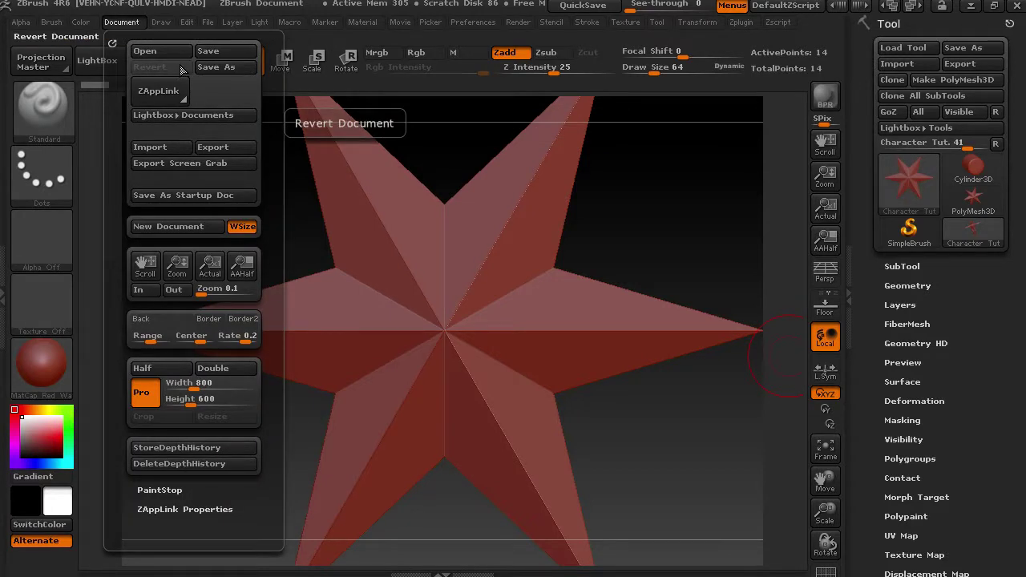
{"action": "left_click", "coordinate": [185, 227]}
{"action": "left_click", "coordinate": [580, 336]}
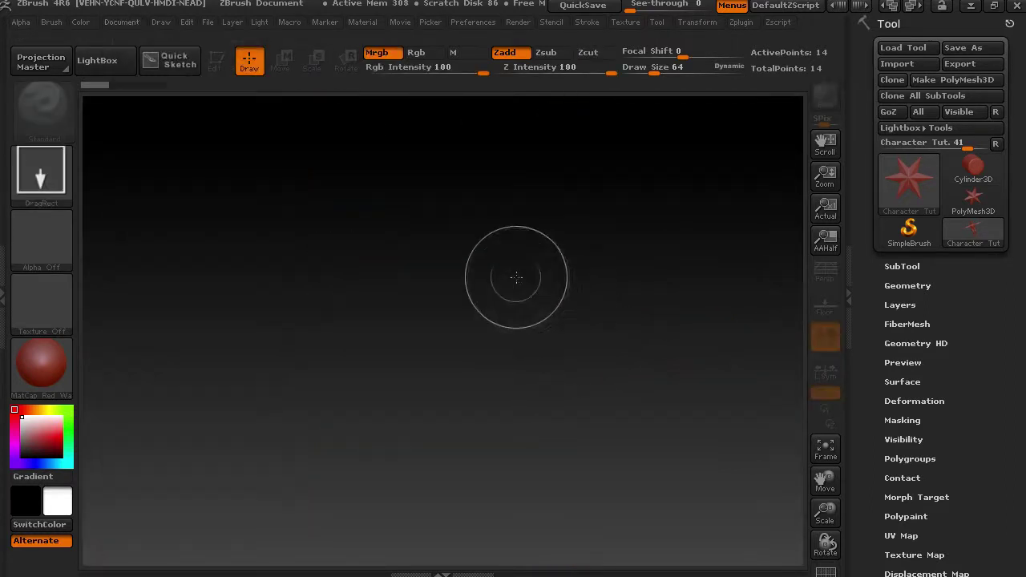
Step: Try to draw the Character Tut tool on the blank canvas, clear the canvas and reselect the tool
{"action": "left_click_drag", "start_coordinate": [461, 205], "coordinate": [466, 371]}
{"action": "key", "text": "ctrl+n"}
{"action": "left_click", "coordinate": [974, 230]}
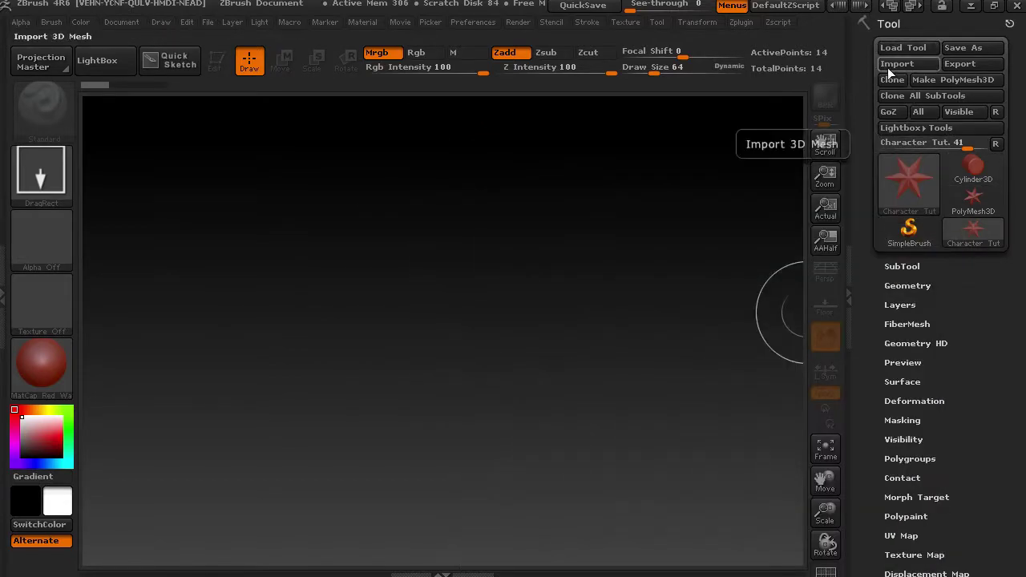
Step: Import the Character Tut mesh again, draw it on the canvas, turn on Edit mode and frame the model
{"action": "left_click", "coordinate": [888, 69]}
{"action": "left_click", "coordinate": [358, 228]}
{"action": "left_click", "coordinate": [524, 458]}
{"action": "mouse_move", "coordinate": [417, 224]}
{"action": "left_mouse_down"}
{"action": "mouse_move", "coordinate": [422, 374]}
{"action": "mouse_move", "coordinate": [410, 459]}
{"action": "left_mouse_up"}
{"action": "key", "text": "t"}
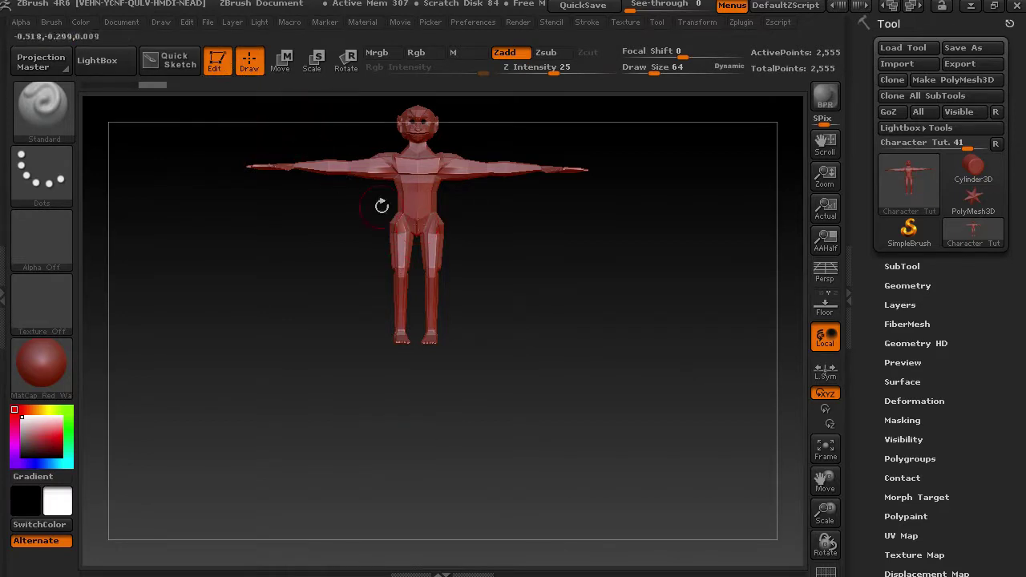
{"action": "key", "text": "f"}
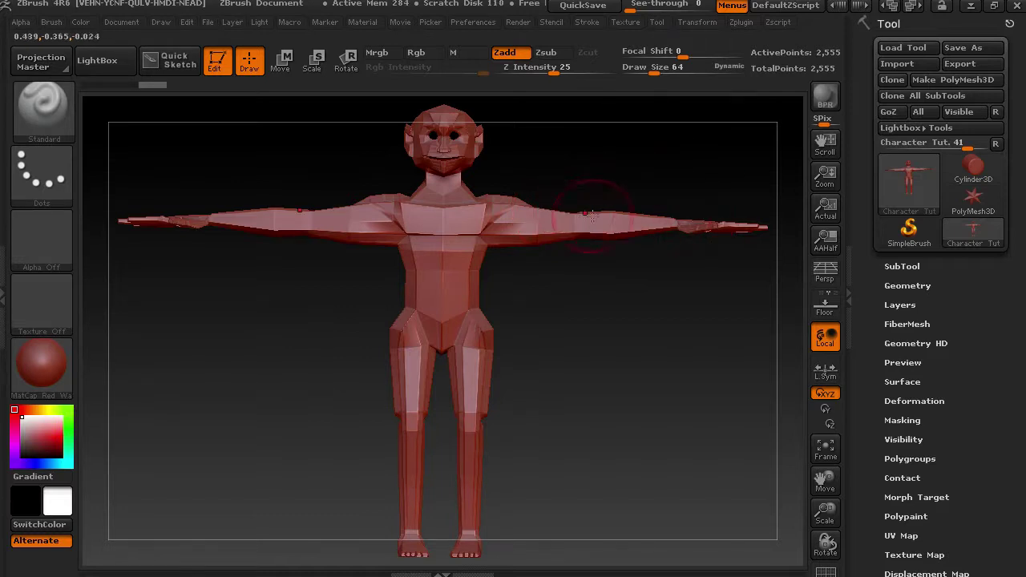
{"action": "left_click_drag", "start_coordinate": [529, 290], "coordinate": [563, 298]}
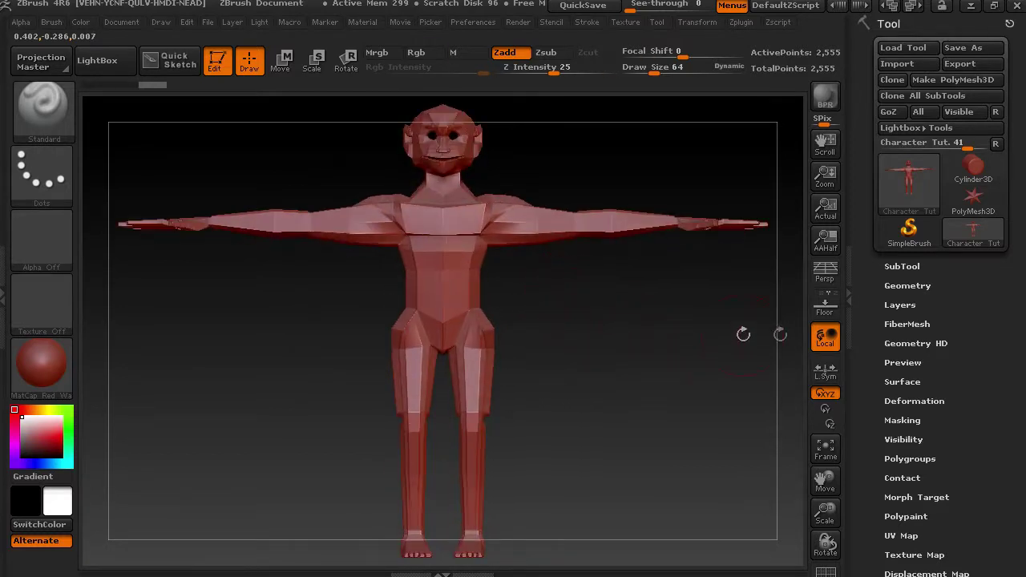
Step: Subdivide the character's geometry to subdivision level 4 and check the active point count
{"action": "left_click", "coordinate": [906, 286]}
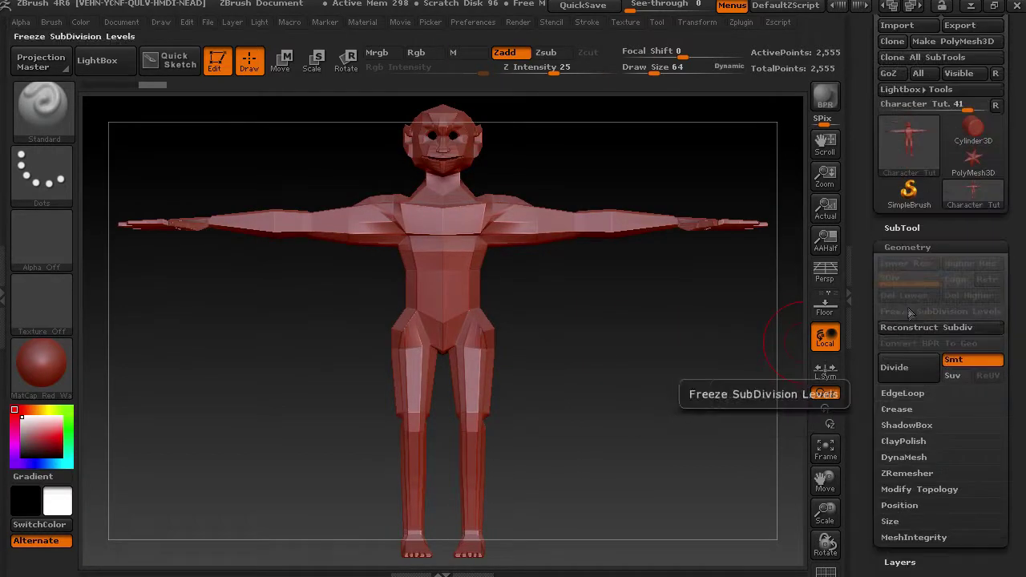
{"action": "left_click", "coordinate": [899, 368]}
{"action": "left_click", "coordinate": [900, 370]}
{"action": "left_click", "coordinate": [900, 374]}
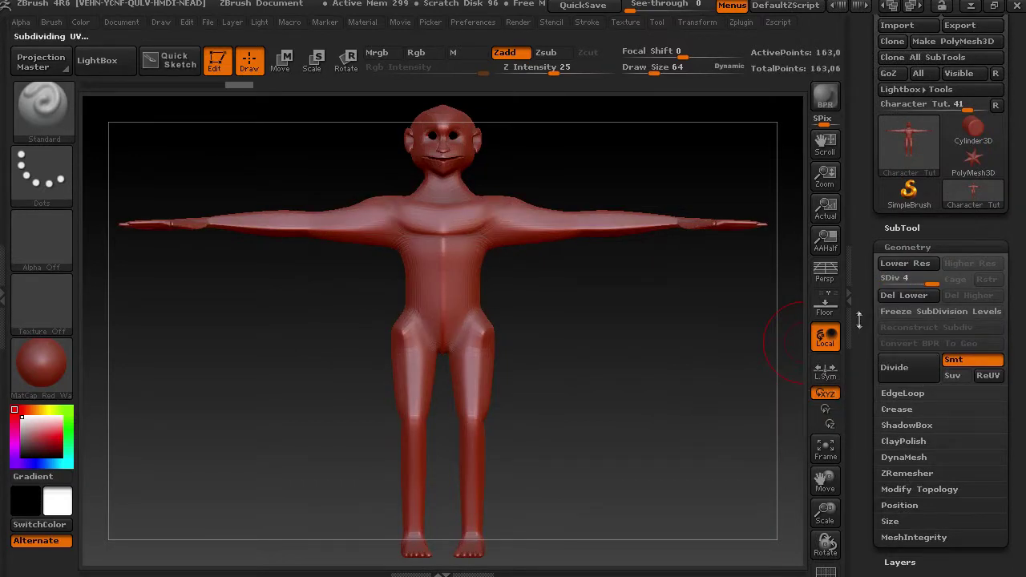
{"action": "left_click", "coordinate": [855, 305]}
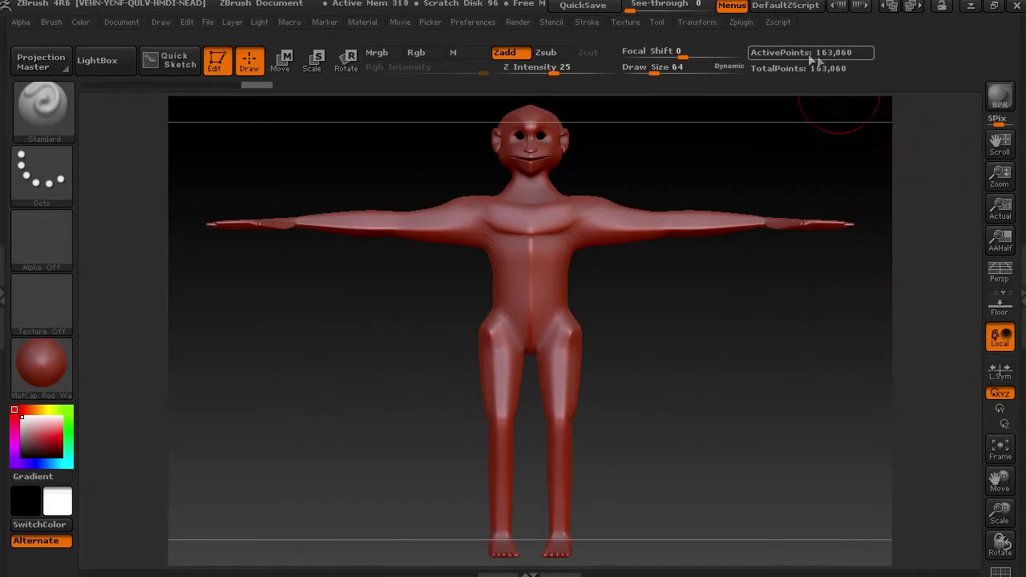
{"action": "left_click", "coordinate": [1023, 295]}
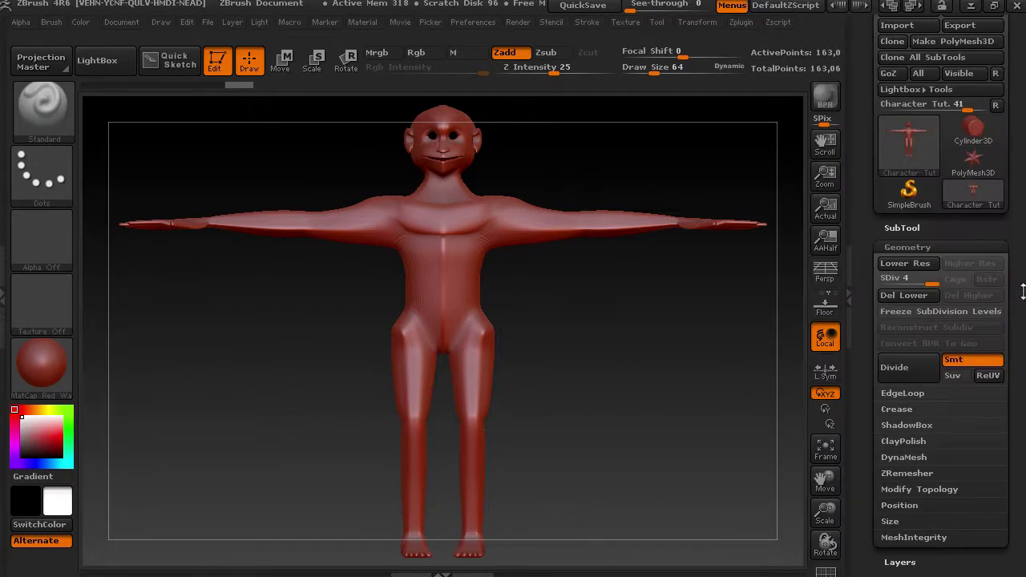
Step: Divide the character's geometry two more times to reach subdivision level 6
{"action": "left_click", "coordinate": [898, 367]}
{"action": "left_click", "coordinate": [901, 359]}
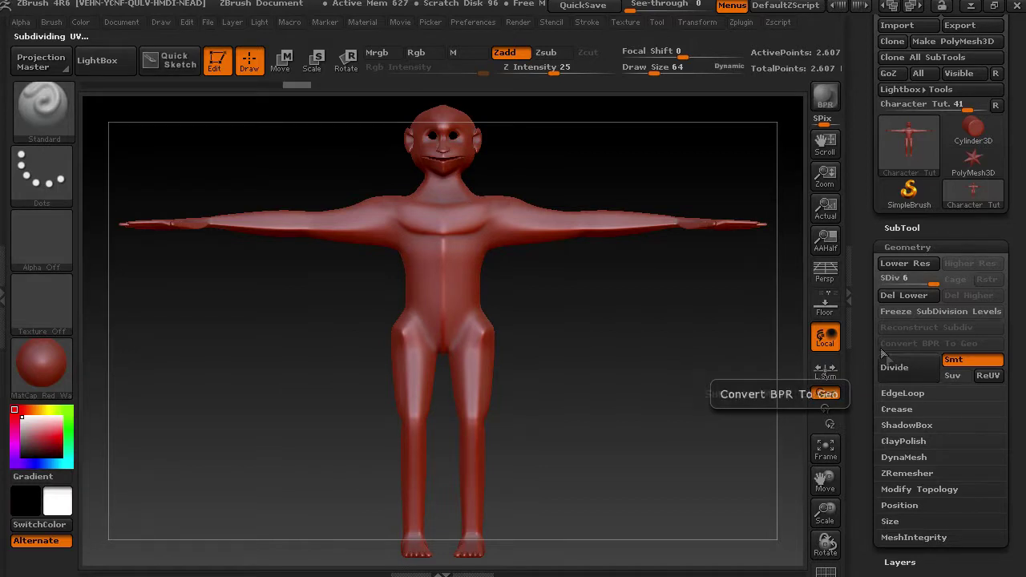
{"action": "left_click", "coordinate": [847, 300]}
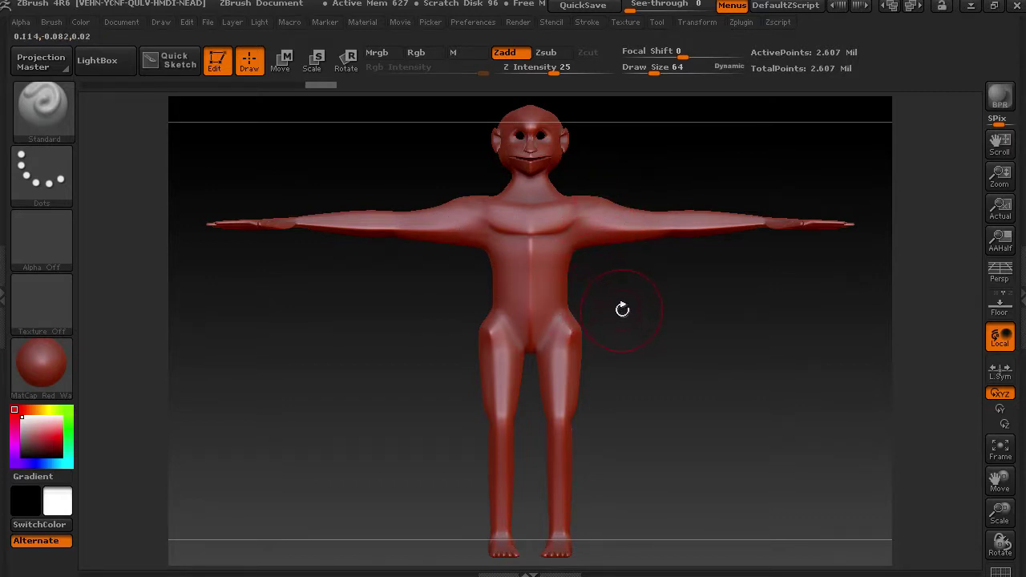
{"action": "key", "text": "shift"}
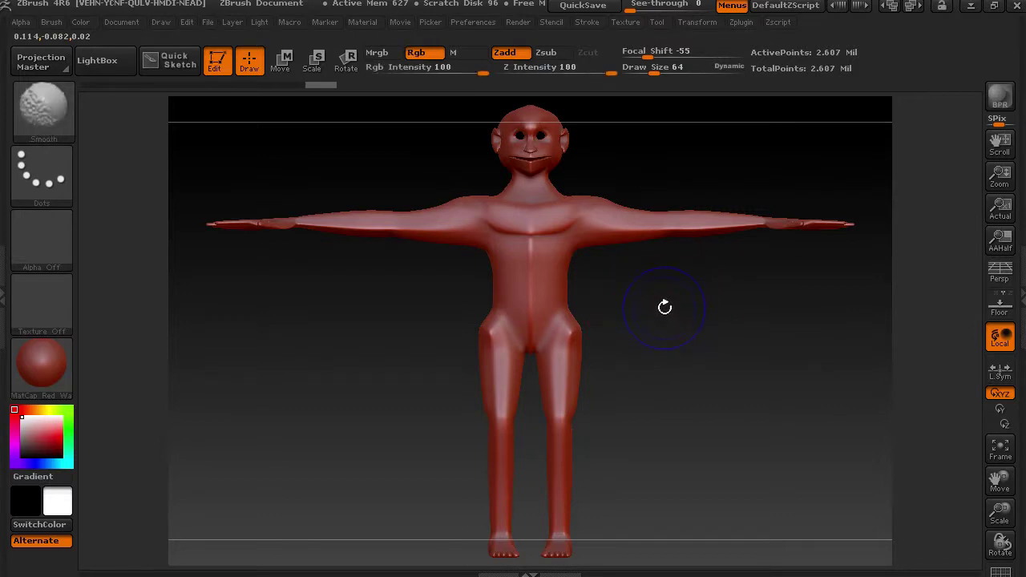
{"action": "left_click", "coordinate": [1021, 298]}
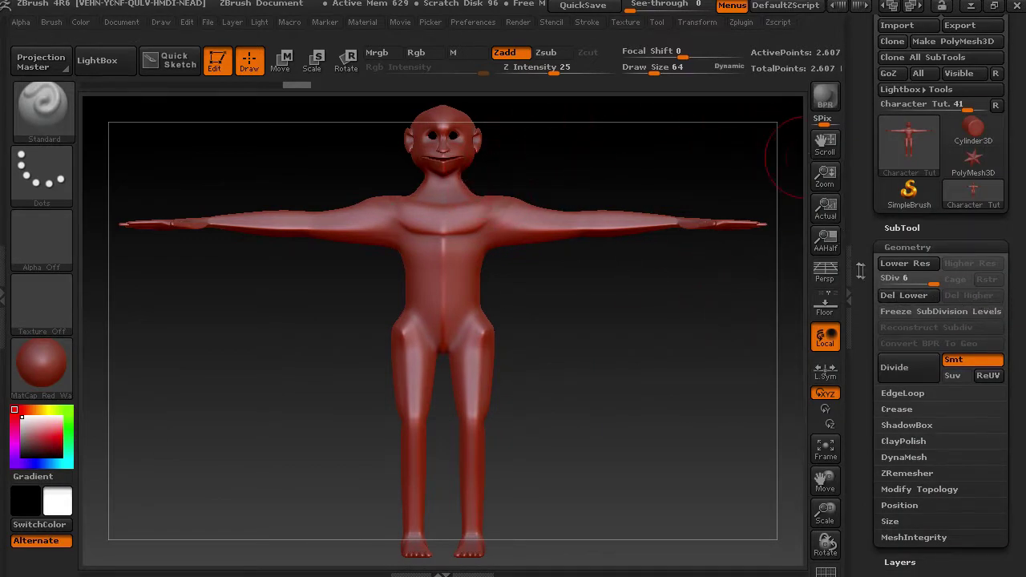
Step: Lower the model to subdivision level 3 and set the brush draw size to 43
{"action": "left_click_drag", "start_coordinate": [930, 280], "coordinate": [894, 280]}
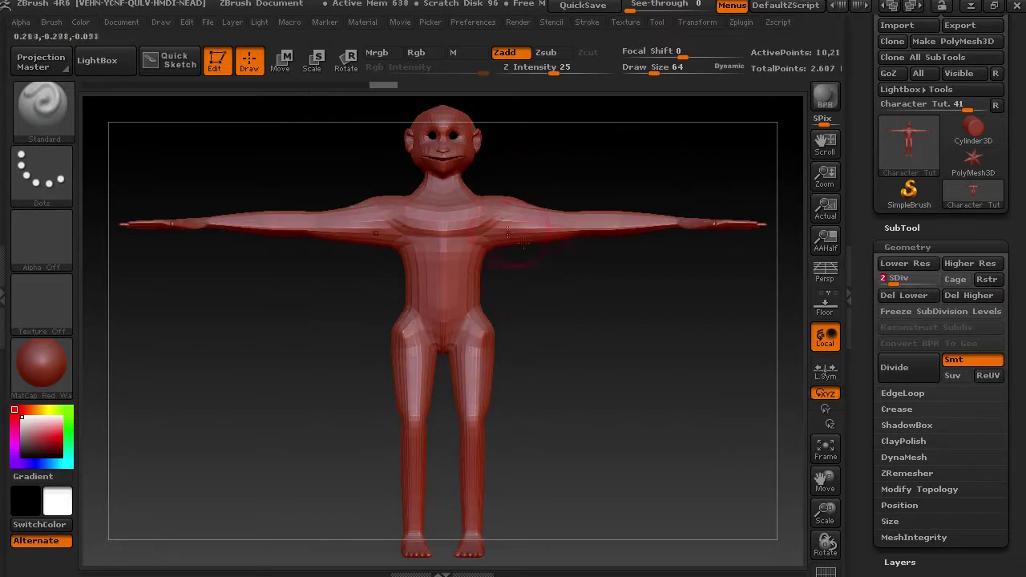
{"action": "left_click_drag", "start_coordinate": [895, 280], "coordinate": [901, 280]}
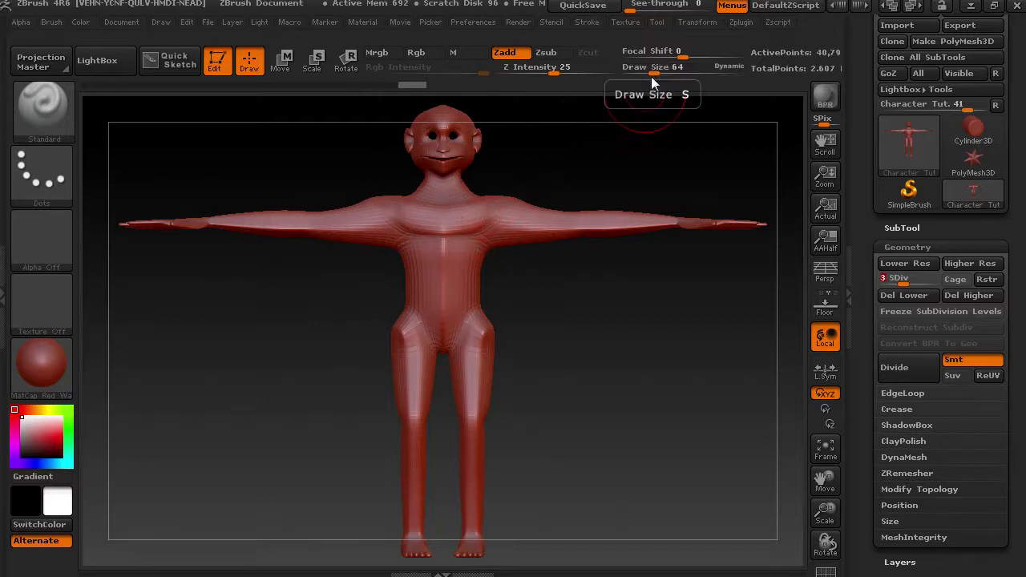
{"action": "left_click_drag", "start_coordinate": [652, 73], "coordinate": [646, 72]}
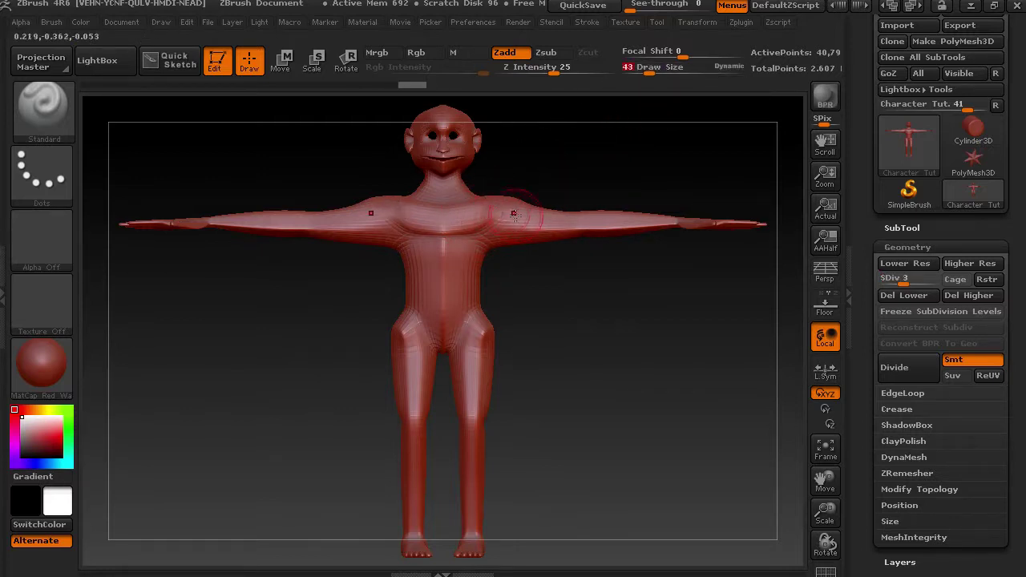
Step: Sculpt the chest and abdominal muscles on the front of the torso with the Standard brush
{"action": "mouse_move", "coordinate": [675, 324]}
{"action": "left_mouse_down"}
{"action": "mouse_move", "coordinate": [619, 383]}
{"action": "mouse_move", "coordinate": [557, 342]}
{"action": "left_mouse_up"}
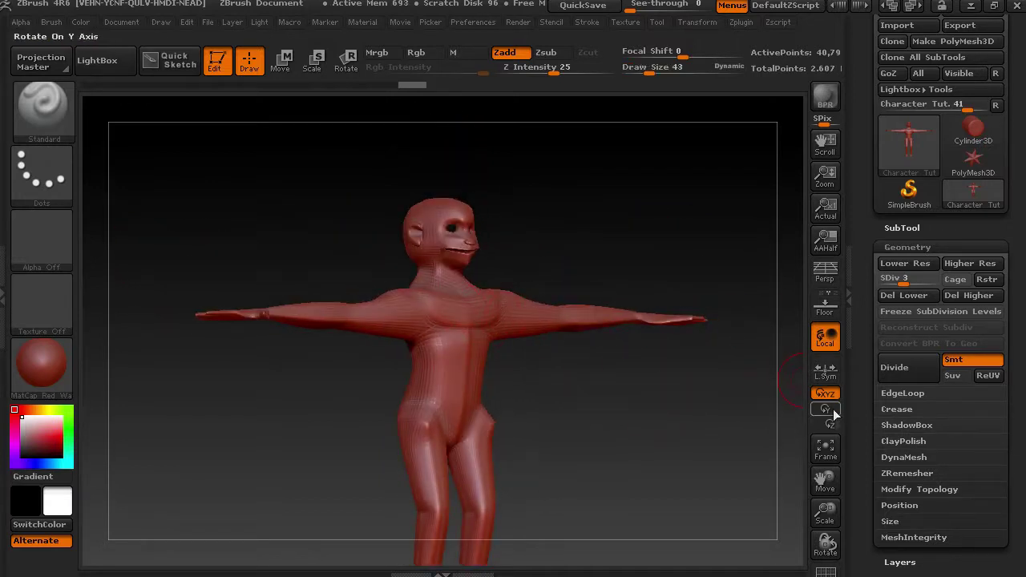
{"action": "mouse_move", "coordinate": [826, 480]}
{"action": "left_mouse_down"}
{"action": "mouse_move", "coordinate": [803, 475]}
{"action": "mouse_move", "coordinate": [830, 551]}
{"action": "left_mouse_up"}
{"action": "left_click_drag", "start_coordinate": [691, 451], "coordinate": [625, 440]}
{"action": "mouse_move", "coordinate": [467, 316]}
{"action": "left_mouse_down"}
{"action": "mouse_move", "coordinate": [501, 317]}
{"action": "mouse_move", "coordinate": [466, 323]}
{"action": "mouse_move", "coordinate": [542, 289]}
{"action": "mouse_move", "coordinate": [497, 305]}
{"action": "mouse_move", "coordinate": [491, 294]}
{"action": "mouse_move", "coordinate": [498, 307]}
{"action": "mouse_move", "coordinate": [513, 281]}
{"action": "left_mouse_up"}
{"action": "mouse_move", "coordinate": [459, 377]}
{"action": "left_mouse_down"}
{"action": "mouse_move", "coordinate": [472, 437]}
{"action": "mouse_move", "coordinate": [478, 426]}
{"action": "left_mouse_up"}
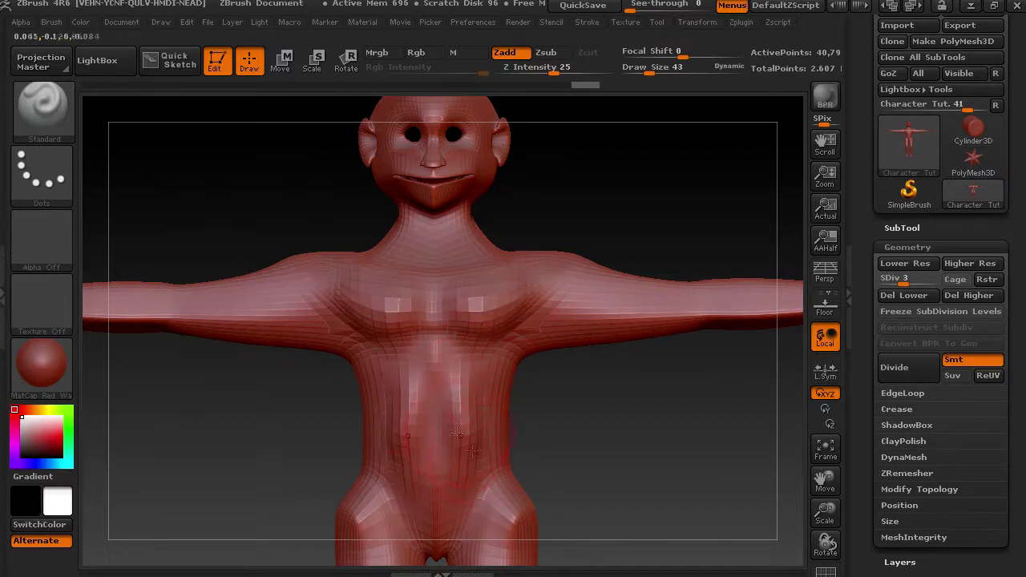
{"action": "mouse_move", "coordinate": [425, 542]}
{"action": "right_mouse_down"}
{"action": "mouse_move", "coordinate": [430, 525]}
{"action": "mouse_move", "coordinate": [437, 532]}
{"action": "right_mouse_up"}
{"action": "left_click_drag", "start_coordinate": [439, 538], "coordinate": [478, 530]}
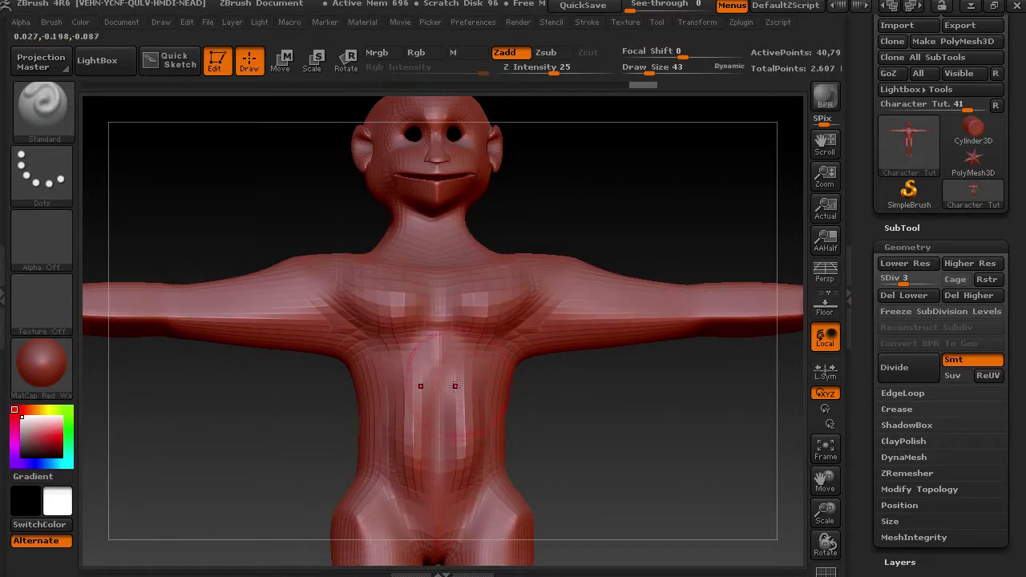
Step: Build up the sides of the torso below the armpits with the Standard brush
{"action": "mouse_move", "coordinate": [312, 415]}
{"action": "left_mouse_down"}
{"action": "mouse_move", "coordinate": [373, 427]}
{"action": "mouse_move", "coordinate": [367, 414]}
{"action": "left_mouse_up"}
{"action": "left_click_drag", "start_coordinate": [350, 450], "coordinate": [361, 389]}
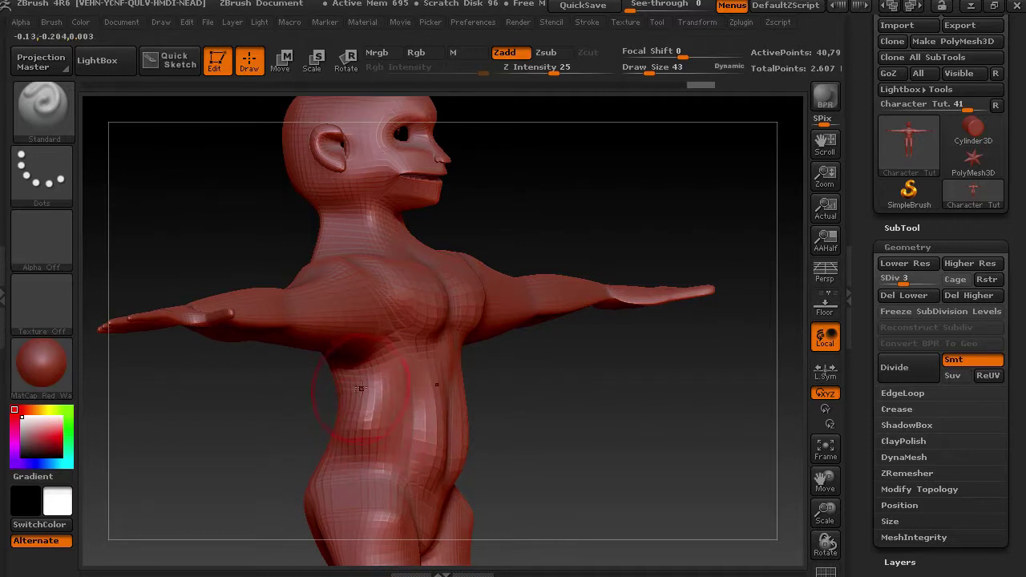
{"action": "mouse_move", "coordinate": [552, 378]}
{"action": "left_mouse_down"}
{"action": "mouse_move", "coordinate": [505, 396]}
{"action": "mouse_move", "coordinate": [518, 420]}
{"action": "left_mouse_up"}
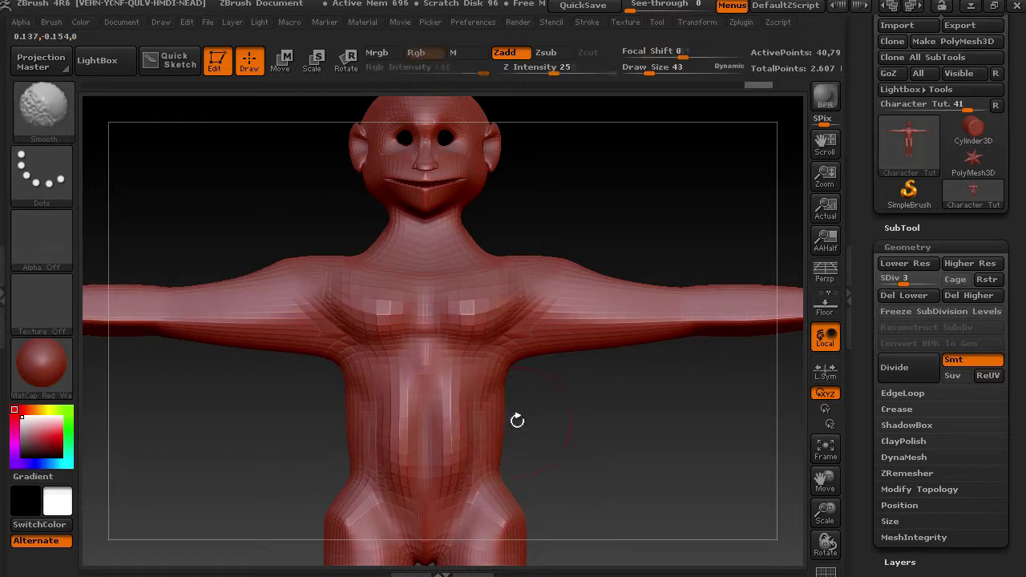
Step: Choose the Move Topological brush and drop the model to subdivision level 1
{"action": "left_click", "coordinate": [66, 105]}
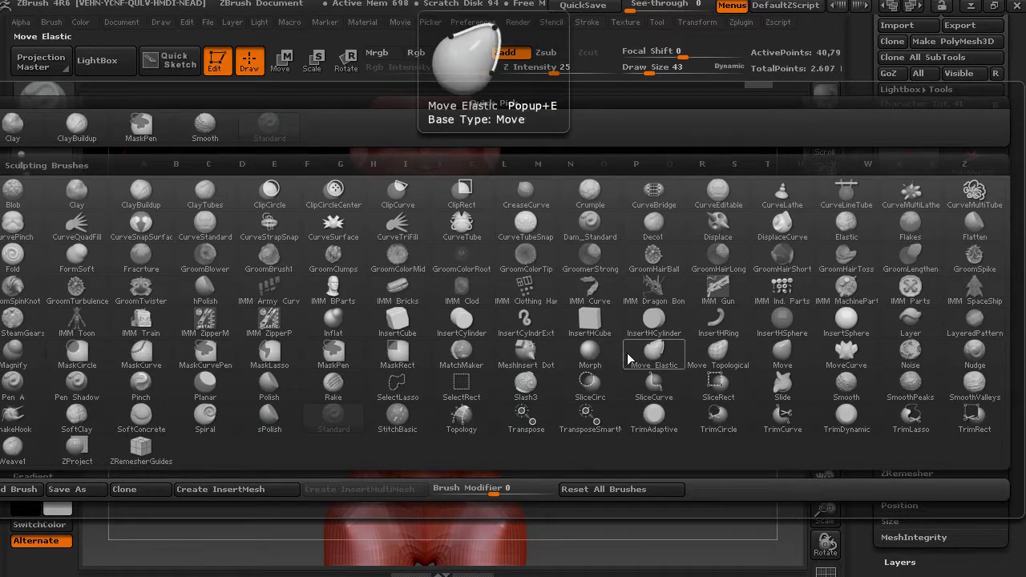
{"action": "left_click", "coordinate": [717, 356]}
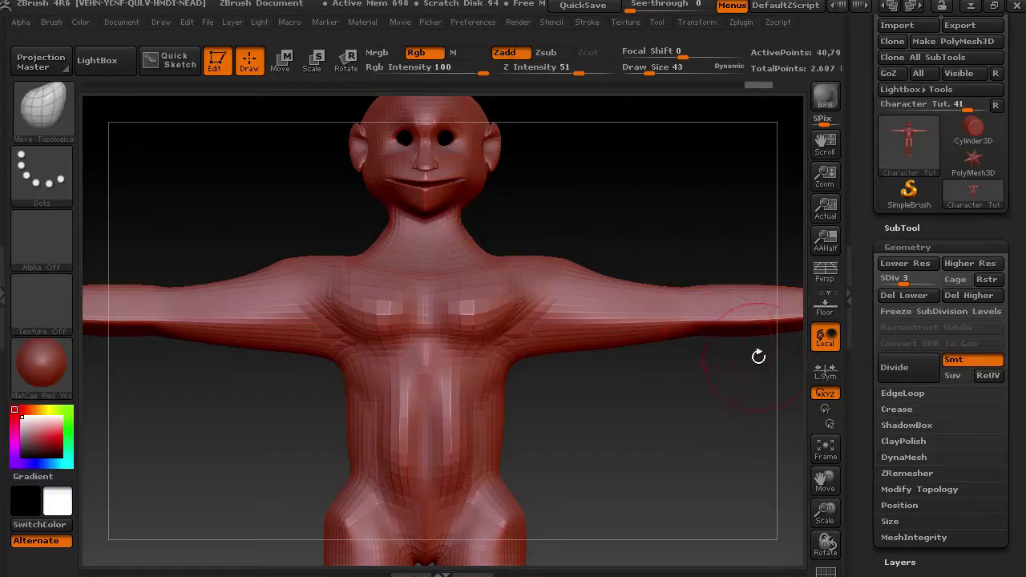
{"action": "left_click_drag", "start_coordinate": [887, 277], "coordinate": [880, 278]}
Step: Reshape the lower chest and the waist from the front with the Move Topological brush
{"action": "mouse_move", "coordinate": [609, 377]}
{"action": "left_mouse_down"}
{"action": "mouse_move", "coordinate": [497, 355]}
{"action": "mouse_move", "coordinate": [519, 330]}
{"action": "mouse_move", "coordinate": [564, 324]}
{"action": "mouse_move", "coordinate": [481, 373]}
{"action": "mouse_move", "coordinate": [529, 348]}
{"action": "left_mouse_up"}
{"action": "mouse_move", "coordinate": [465, 325]}
{"action": "left_mouse_down"}
{"action": "mouse_move", "coordinate": [444, 358]}
{"action": "mouse_move", "coordinate": [487, 340]}
{"action": "left_mouse_up"}
{"action": "mouse_move", "coordinate": [571, 407]}
{"action": "left_mouse_down"}
{"action": "mouse_move", "coordinate": [602, 436]}
{"action": "mouse_move", "coordinate": [621, 425]}
{"action": "left_mouse_up"}
{"action": "left_click_drag", "start_coordinate": [456, 383], "coordinate": [445, 382]}
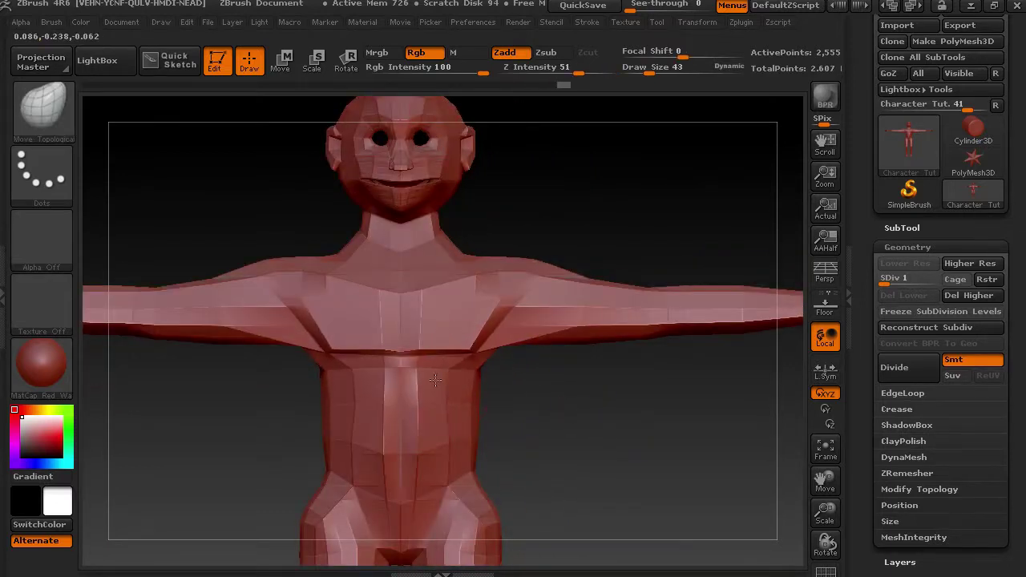
{"action": "left_click_drag", "start_coordinate": [436, 433], "coordinate": [456, 436]}
{"action": "left_click_drag", "start_coordinate": [470, 386], "coordinate": [466, 389]}
Step: Reshape the upper back and the rear of the underarms with the Move Topological brush
{"action": "mouse_move", "coordinate": [520, 427]}
{"action": "left_mouse_down"}
{"action": "mouse_move", "coordinate": [623, 435]}
{"action": "mouse_move", "coordinate": [611, 433]}
{"action": "mouse_move", "coordinate": [634, 365]}
{"action": "mouse_move", "coordinate": [673, 321]}
{"action": "left_mouse_up"}
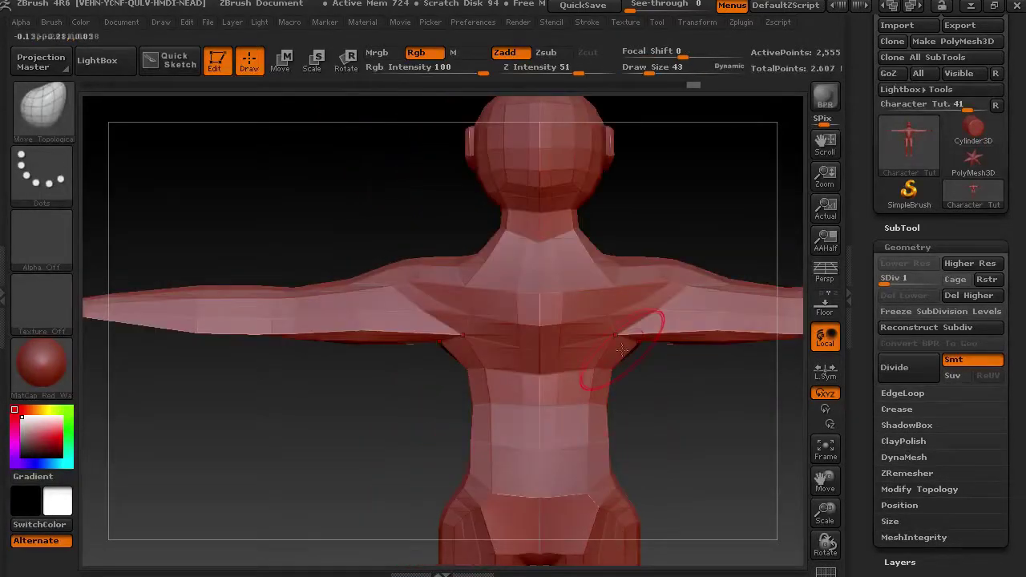
{"action": "mouse_move", "coordinate": [608, 335]}
{"action": "left_mouse_down"}
{"action": "mouse_move", "coordinate": [629, 325]}
{"action": "mouse_move", "coordinate": [598, 277]}
{"action": "left_mouse_up"}
{"action": "left_click_drag", "start_coordinate": [548, 319], "coordinate": [549, 327]}
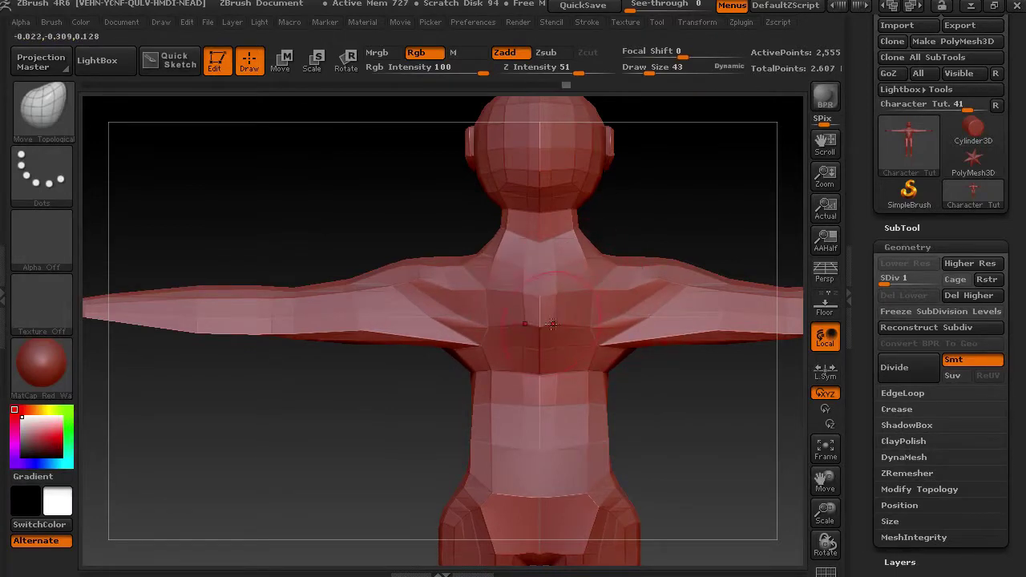
{"action": "left_click_drag", "start_coordinate": [446, 340], "coordinate": [439, 321]}
{"action": "mouse_move", "coordinate": [594, 440]}
{"action": "left_mouse_down"}
{"action": "mouse_move", "coordinate": [566, 425]}
{"action": "mouse_move", "coordinate": [567, 394]}
{"action": "left_mouse_up"}
Step: Adjust the front of the underarm where the arm meets the chest with the Move Topological brush
{"action": "left_click_drag", "start_coordinate": [414, 424], "coordinate": [559, 425], "text": "shift"}
{"action": "mouse_move", "coordinate": [700, 408]}
{"action": "left_mouse_down", "text": "shift"}
{"action": "mouse_move", "coordinate": [737, 414]}
{"action": "mouse_move", "coordinate": [657, 401]}
{"action": "left_mouse_up", "text": "shift"}
{"action": "mouse_move", "coordinate": [617, 347]}
{"action": "left_mouse_down"}
{"action": "mouse_move", "coordinate": [606, 386]}
{"action": "mouse_move", "coordinate": [614, 374]}
{"action": "mouse_move", "coordinate": [586, 353]}
{"action": "mouse_move", "coordinate": [622, 335]}
{"action": "left_mouse_up"}
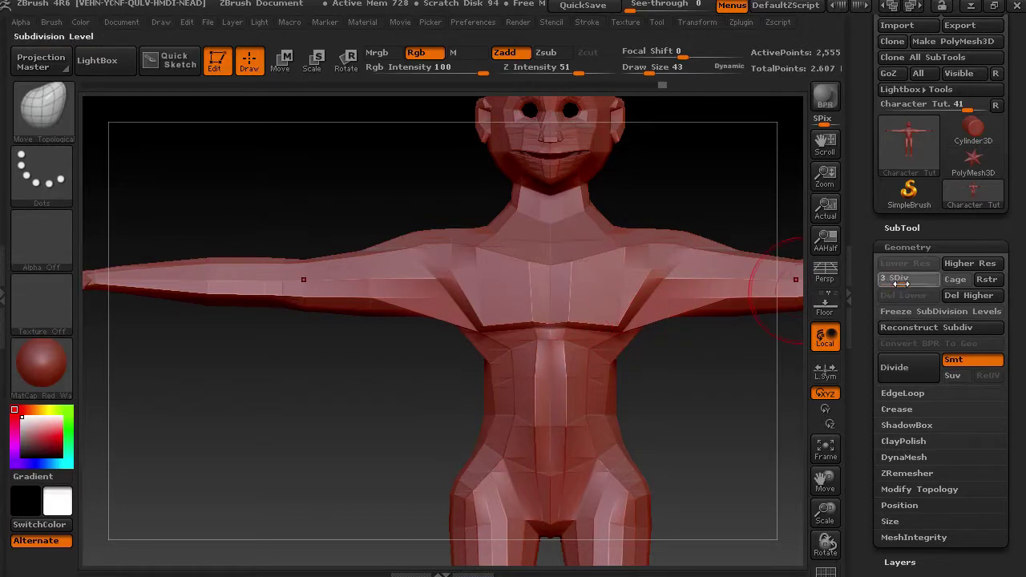
Step: Return to subdivision level 3 and build up the shoulder muscles with the Standard brush
{"action": "left_click", "coordinate": [69, 111]}
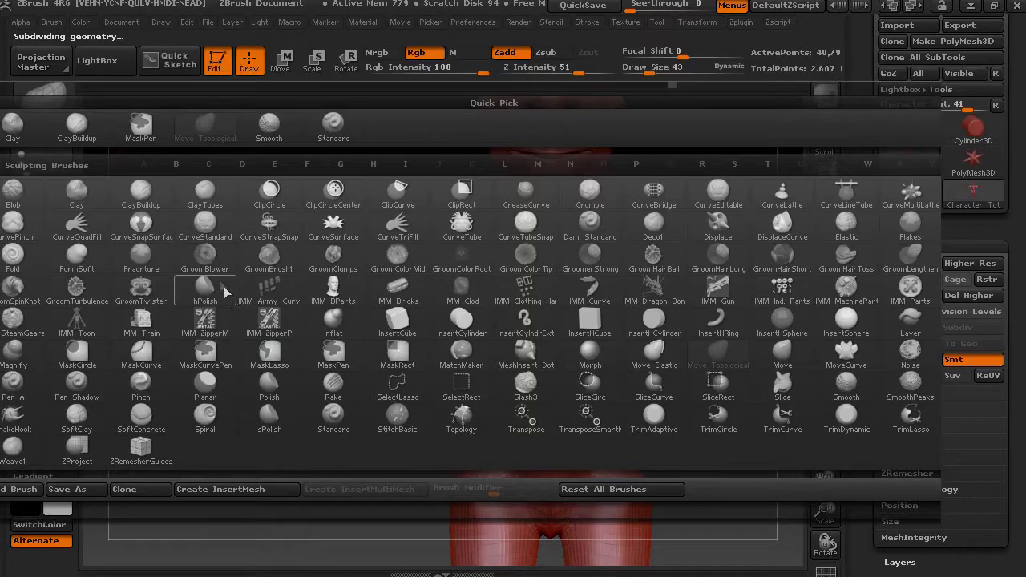
{"action": "left_click", "coordinate": [336, 127]}
{"action": "left_click_drag", "start_coordinate": [724, 364], "coordinate": [702, 316]}
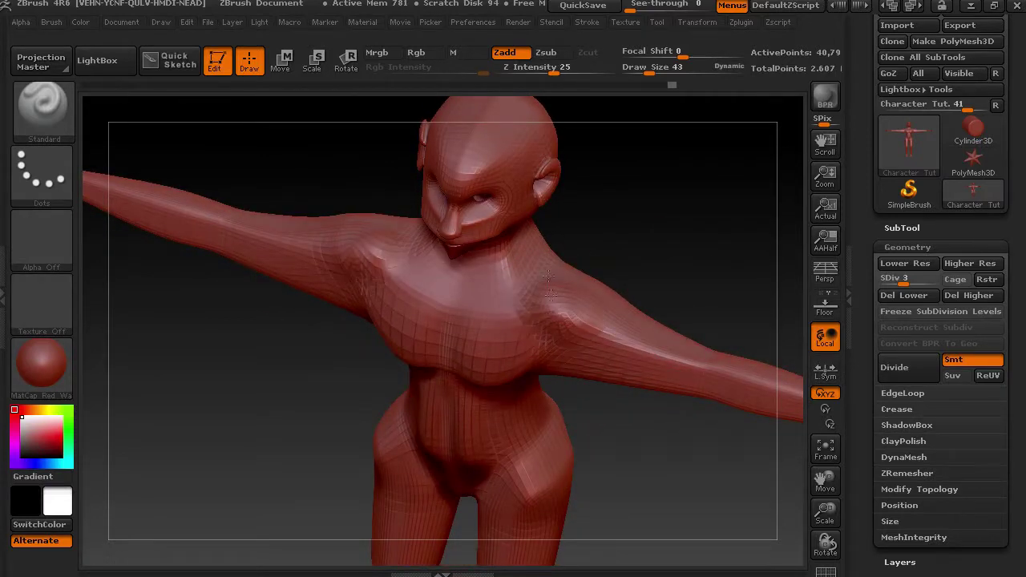
{"action": "left_click_drag", "start_coordinate": [658, 247], "coordinate": [583, 290]}
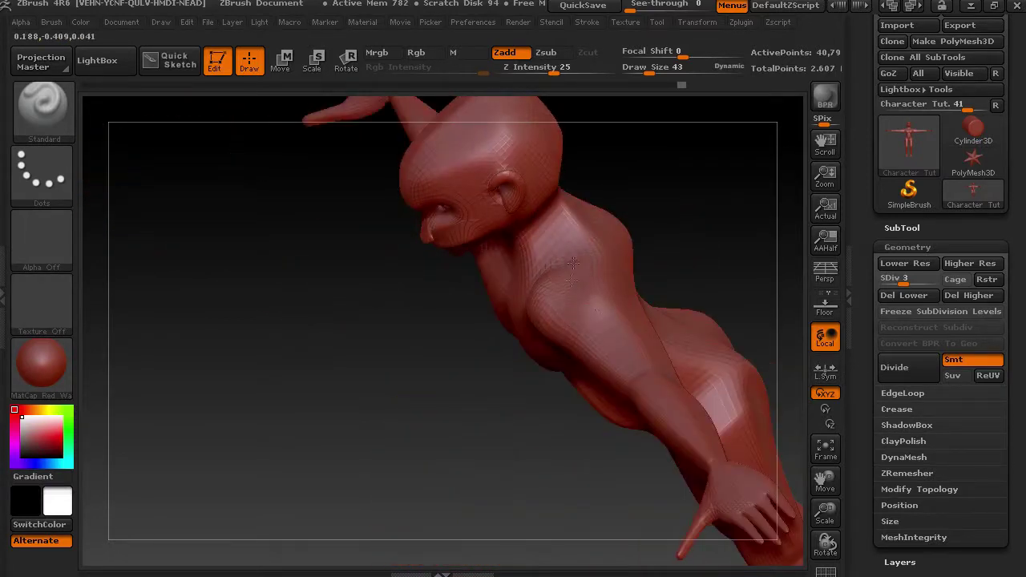
{"action": "mouse_move", "coordinate": [657, 276]}
{"action": "left_mouse_down"}
{"action": "mouse_move", "coordinate": [779, 211]}
{"action": "mouse_move", "coordinate": [710, 206]}
{"action": "left_mouse_up"}
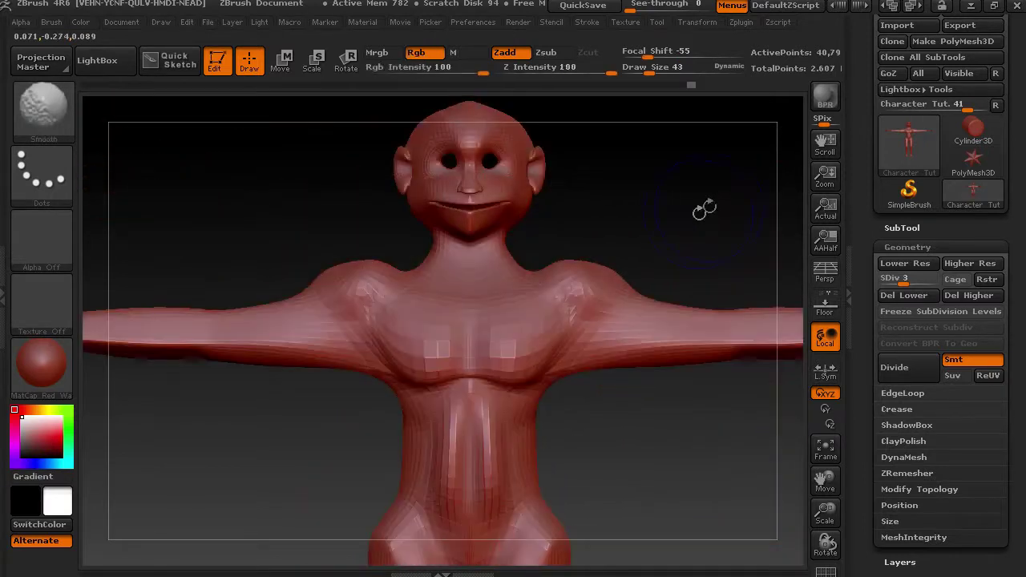
Step: Set the draw size to 14 and sculpt finer detail where the front of the shoulders meets the chest
{"action": "left_click_drag", "start_coordinate": [658, 80], "coordinate": [646, 80]}
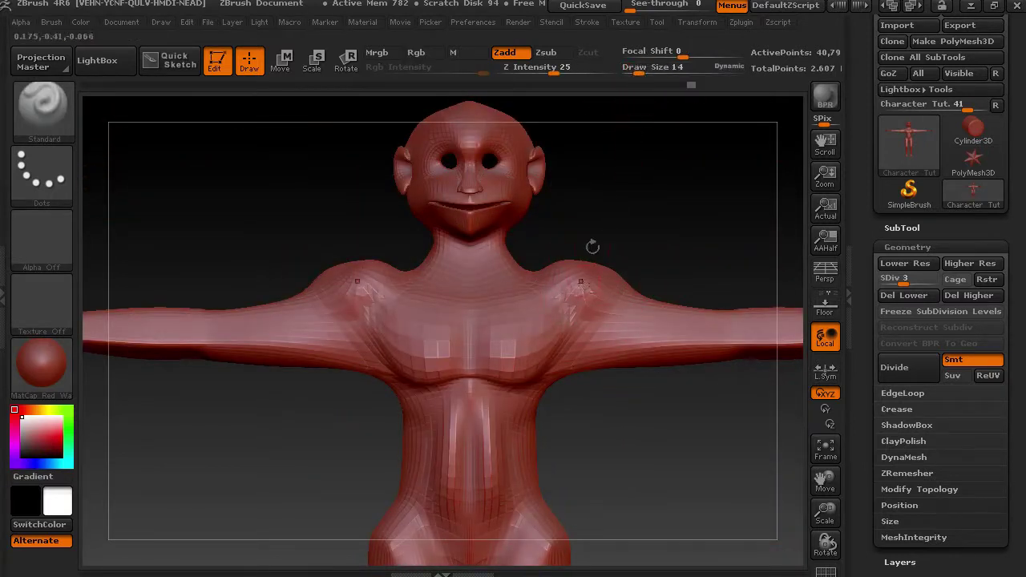
{"action": "mouse_move", "coordinate": [567, 308]}
{"action": "left_mouse_down"}
{"action": "mouse_move", "coordinate": [610, 314]}
{"action": "mouse_move", "coordinate": [604, 291]}
{"action": "left_mouse_up"}
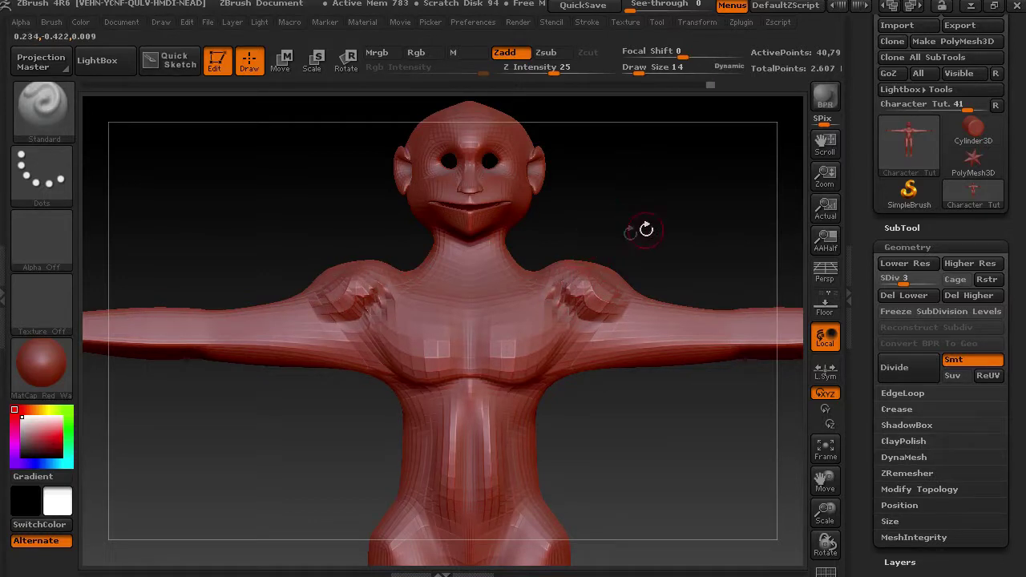
{"action": "mouse_move", "coordinate": [580, 176]}
{"action": "left_mouse_down"}
{"action": "mouse_move", "coordinate": [623, 272]}
{"action": "mouse_move", "coordinate": [585, 308]}
{"action": "mouse_move", "coordinate": [592, 276]}
{"action": "mouse_move", "coordinate": [582, 277]}
{"action": "mouse_move", "coordinate": [601, 280]}
{"action": "mouse_move", "coordinate": [610, 314]}
{"action": "mouse_move", "coordinate": [576, 269]}
{"action": "left_mouse_up"}
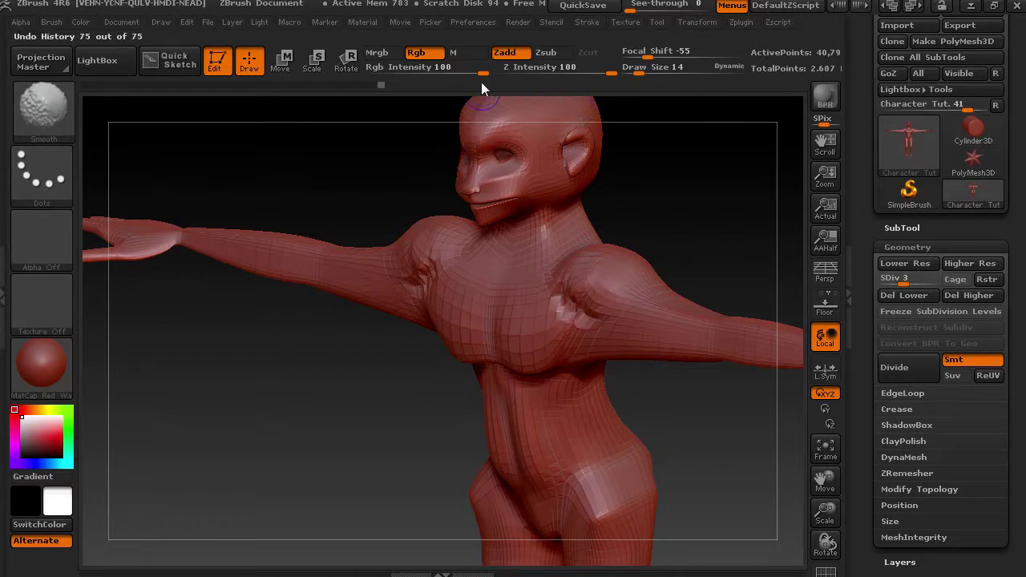
Step: Set the Smooth brush's Rgb Intensity to 38 and its Z Intensity to 30
{"action": "left_click_drag", "start_coordinate": [482, 69], "coordinate": [469, 72]}
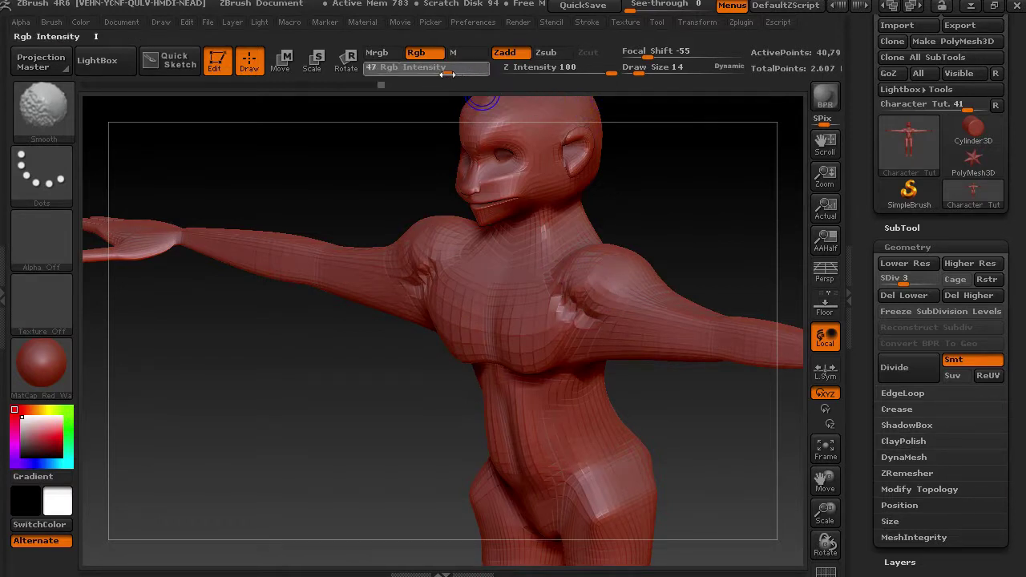
{"action": "left_click_drag", "start_coordinate": [436, 72], "coordinate": [440, 72]}
{"action": "left_click", "coordinate": [540, 72]}
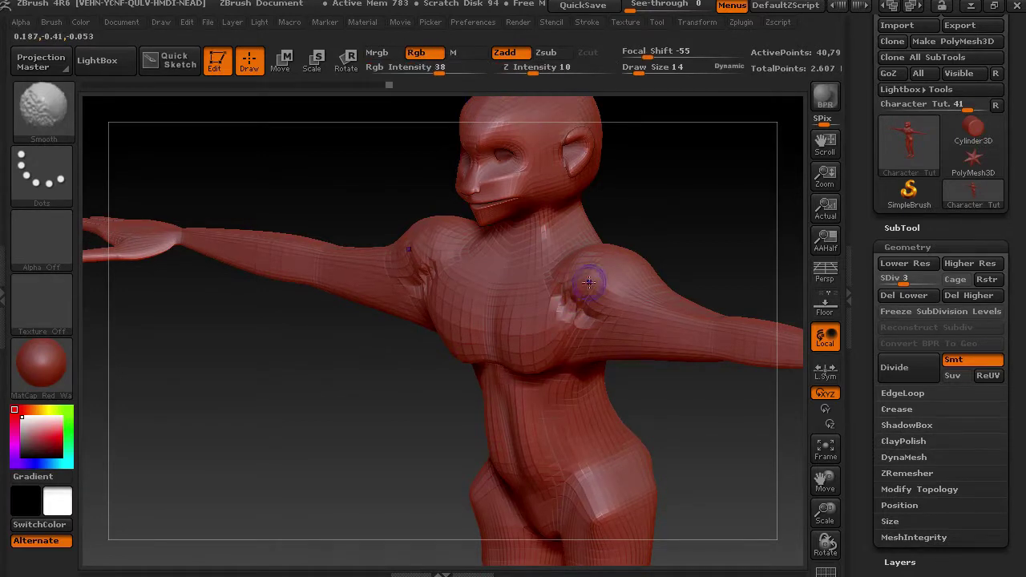
{"action": "left_click", "coordinate": [559, 72]}
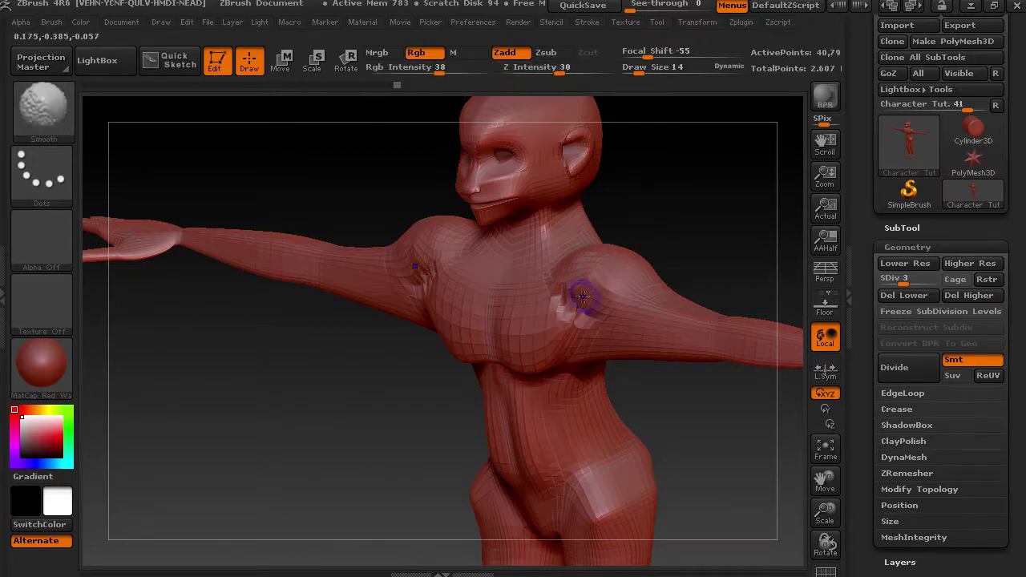
Step: Smooth the front of the shoulders and blend the shoulder muscles into the upper arms and chest
{"action": "mouse_move", "coordinate": [586, 322]}
{"action": "left_mouse_down", "text": "shift"}
{"action": "mouse_move", "coordinate": [572, 314]}
{"action": "mouse_move", "coordinate": [609, 322]}
{"action": "left_mouse_up", "text": "shift"}
{"action": "key", "text": "shift"}
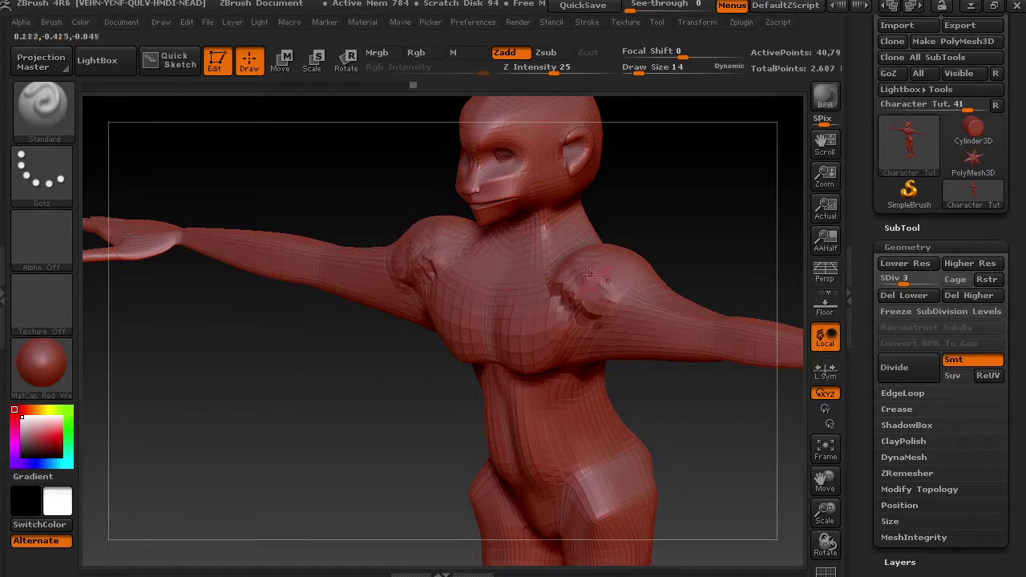
{"action": "left_click_drag", "start_coordinate": [752, 227], "coordinate": [690, 258]}
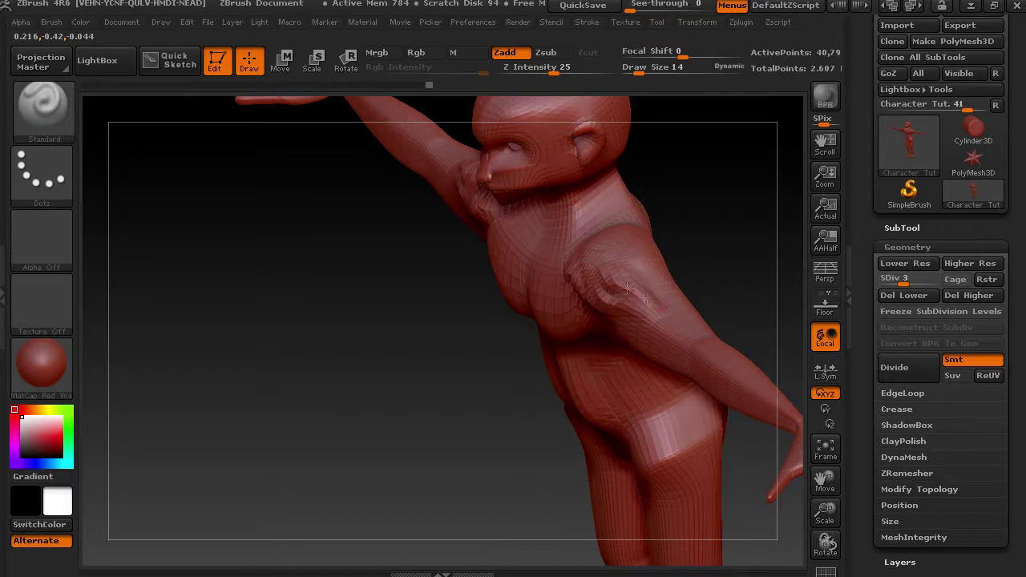
{"action": "key", "text": "shift"}
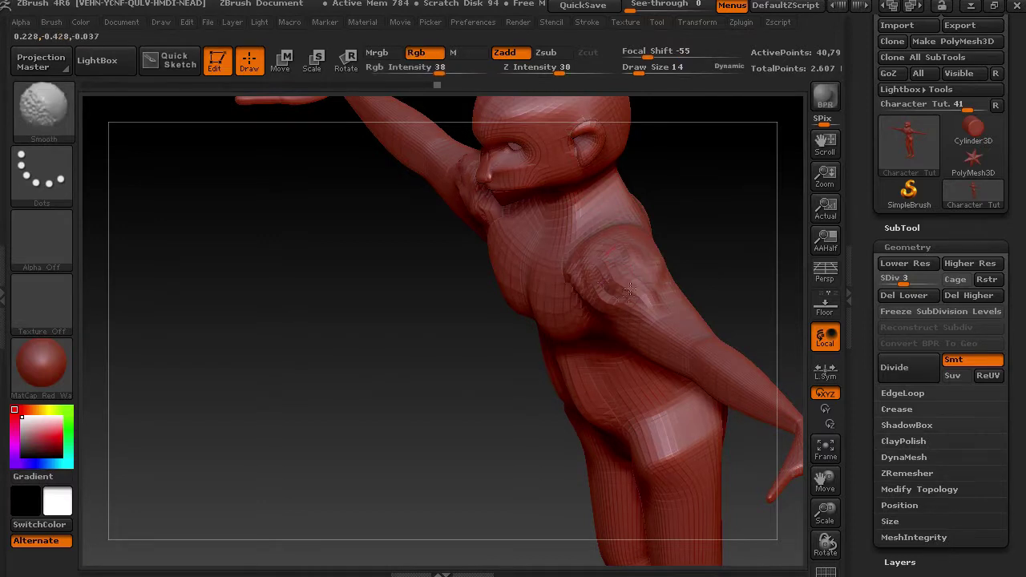
{"action": "mouse_move", "coordinate": [568, 259]}
{"action": "left_mouse_down", "text": "shift"}
{"action": "mouse_move", "coordinate": [572, 274]}
{"action": "mouse_move", "coordinate": [624, 264]}
{"action": "left_mouse_up", "text": "shift"}
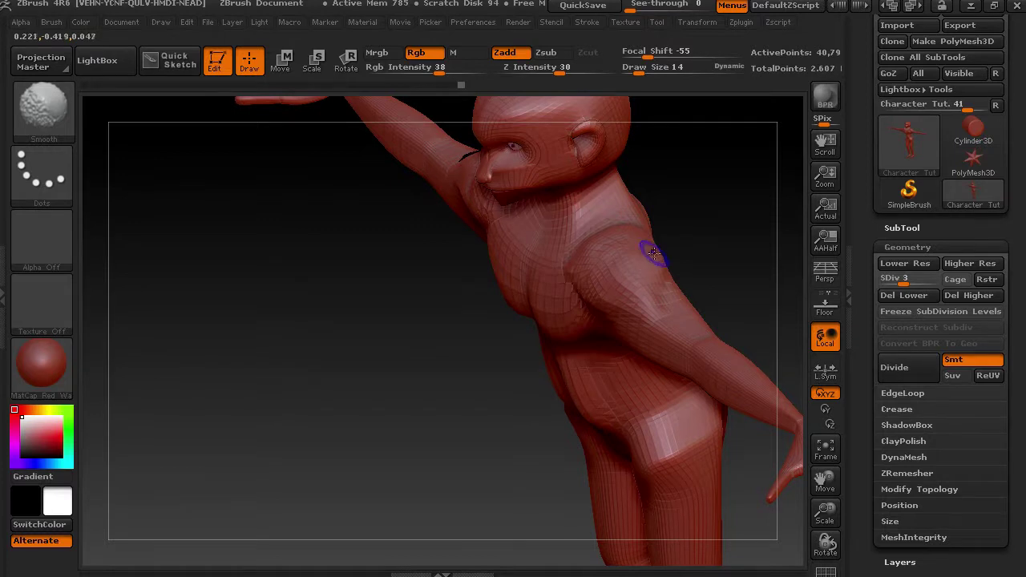
{"action": "left_click_drag", "start_coordinate": [729, 239], "coordinate": [756, 193]}
{"action": "mouse_move", "coordinate": [749, 249]}
{"action": "left_mouse_down"}
{"action": "mouse_move", "coordinate": [818, 250]}
{"action": "mouse_move", "coordinate": [654, 276]}
{"action": "left_mouse_up"}
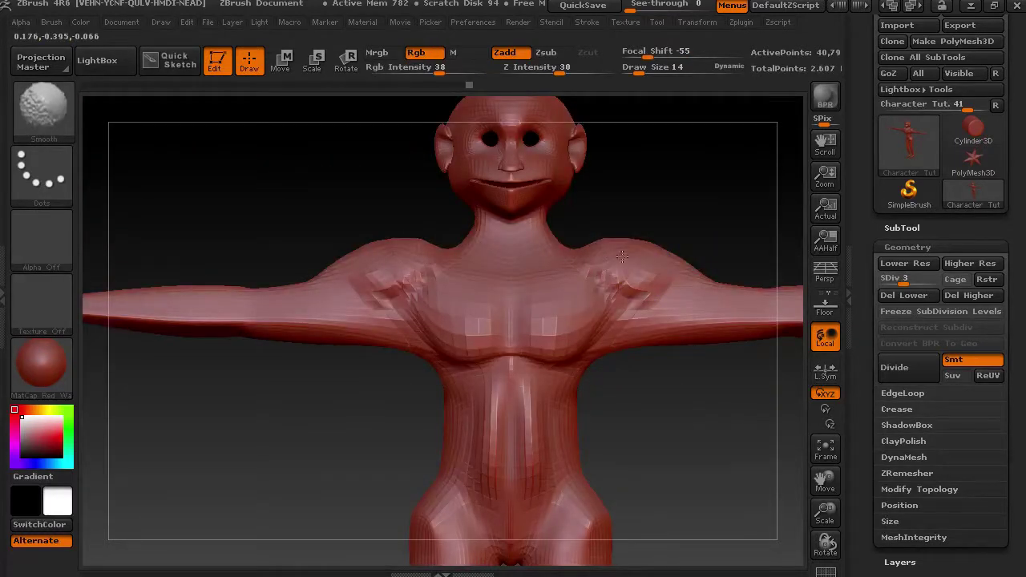
Step: Sculpt the muscles on the front of the neck down towards the collarbones with the Standard brush
{"action": "left_click_drag", "start_coordinate": [625, 198], "coordinate": [529, 220], "text": "shift"}
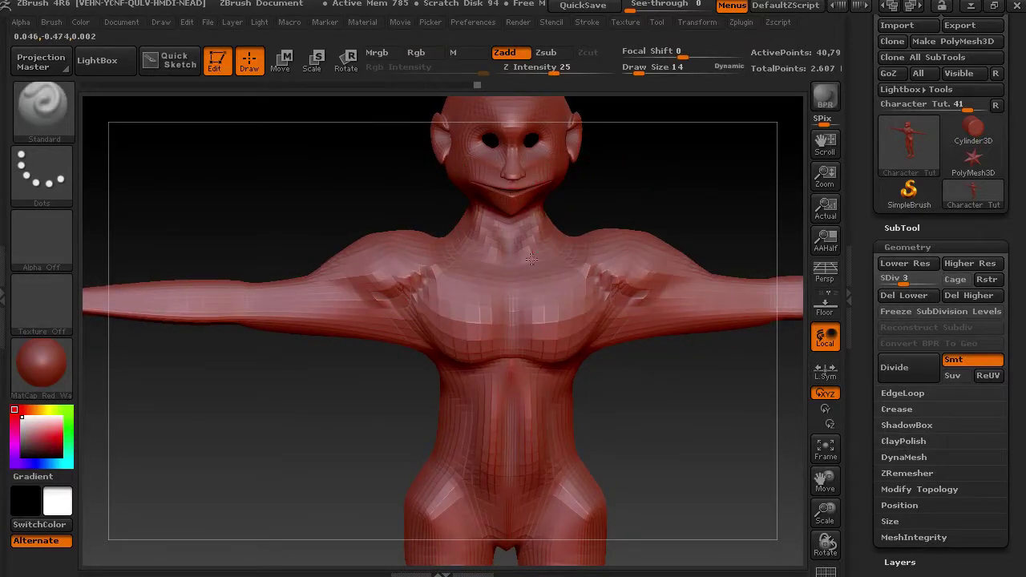
{"action": "mouse_move", "coordinate": [534, 251]}
{"action": "left_mouse_down"}
{"action": "mouse_move", "coordinate": [618, 206]}
{"action": "mouse_move", "coordinate": [536, 240]}
{"action": "left_mouse_up"}
{"action": "key", "text": "shift"}
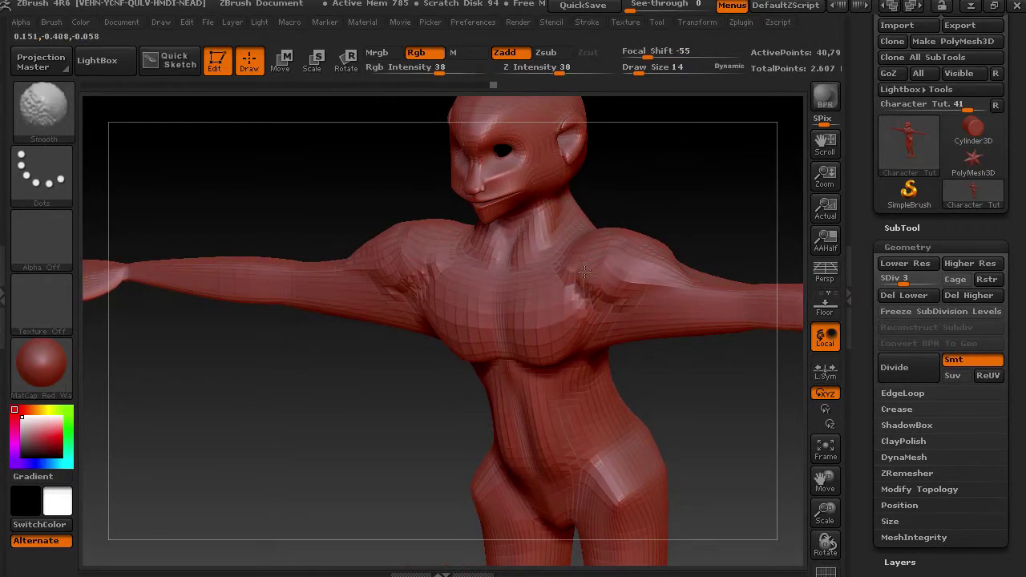
Step: Build up the jaw from the chin to the corners of the mouth with the Standard brush at draw size 14
{"action": "mouse_move", "coordinate": [694, 232]}
{"action": "left_mouse_down"}
{"action": "mouse_move", "coordinate": [701, 206]}
{"action": "mouse_move", "coordinate": [679, 297]}
{"action": "left_mouse_up"}
{"action": "left_click_drag", "start_coordinate": [826, 478], "coordinate": [825, 537]}
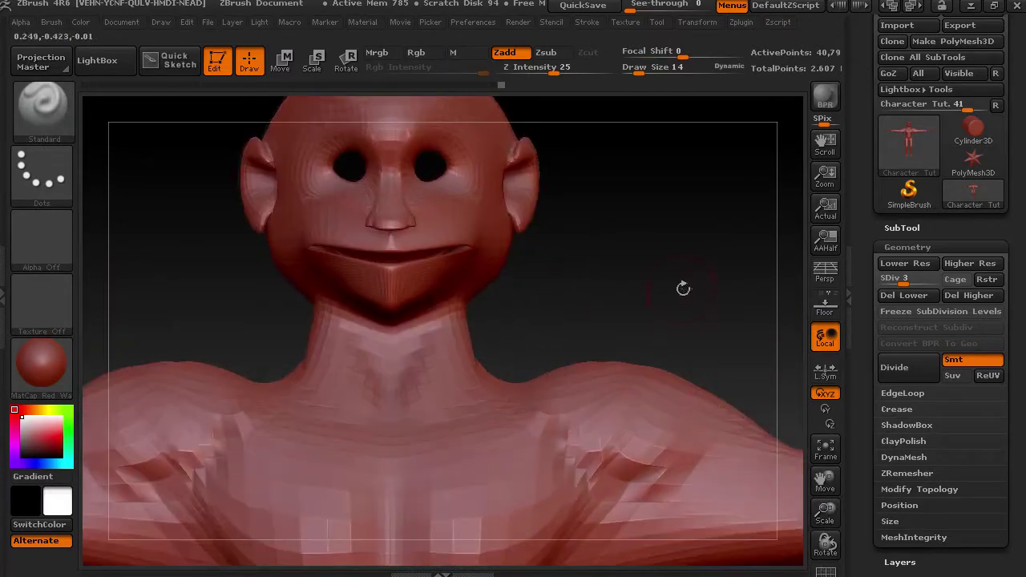
{"action": "left_click_drag", "start_coordinate": [681, 288], "coordinate": [732, 286]}
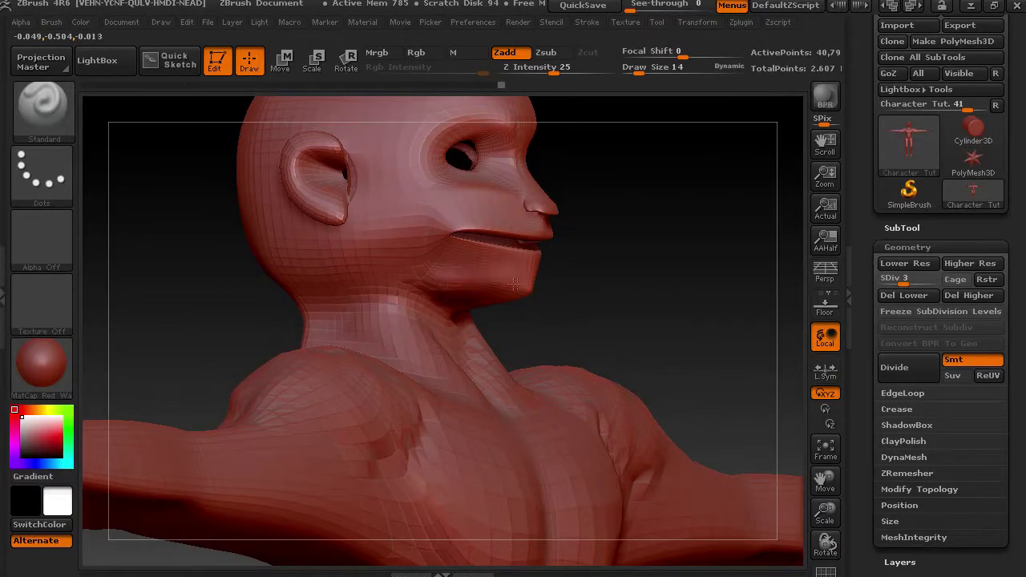
{"action": "mouse_move", "coordinate": [490, 290]}
{"action": "left_mouse_down"}
{"action": "mouse_move", "coordinate": [449, 277]}
{"action": "mouse_move", "coordinate": [493, 289]}
{"action": "mouse_move", "coordinate": [481, 258]}
{"action": "mouse_move", "coordinate": [438, 254]}
{"action": "mouse_move", "coordinate": [514, 274]}
{"action": "mouse_move", "coordinate": [468, 282]}
{"action": "left_mouse_up"}
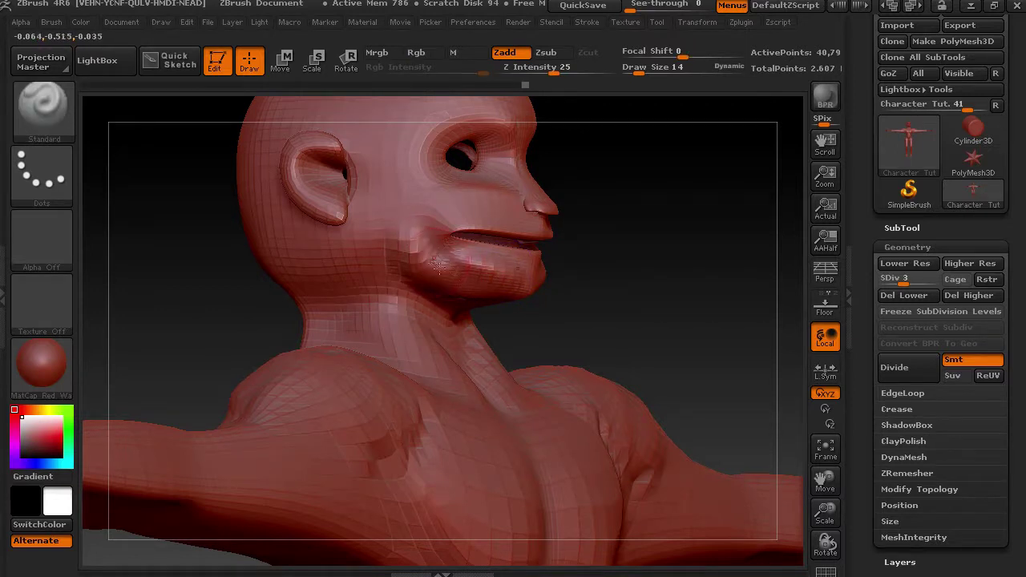
{"action": "left_click_drag", "start_coordinate": [669, 280], "coordinate": [600, 279], "text": "shift"}
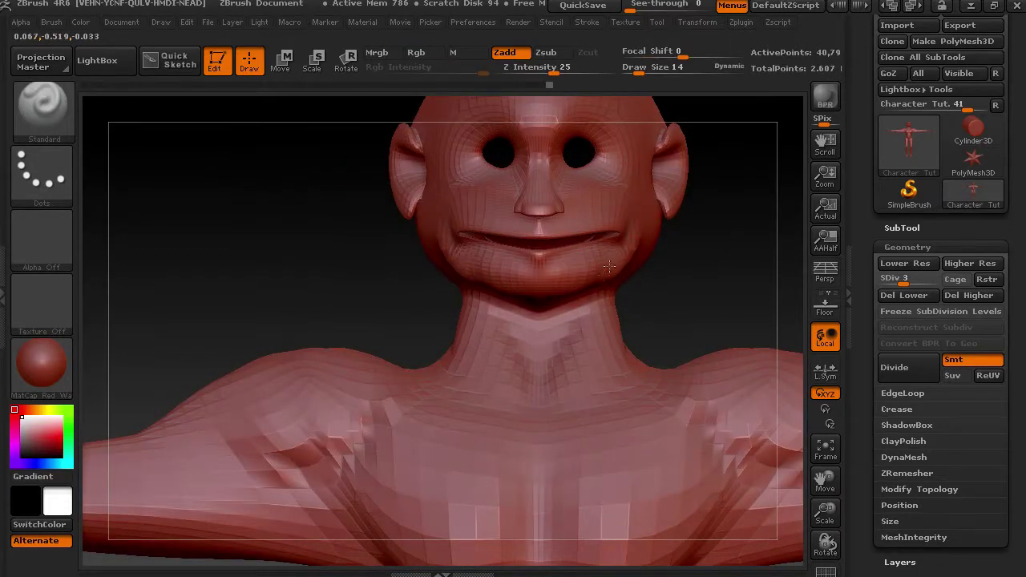
{"action": "left_click_drag", "start_coordinate": [610, 266], "coordinate": [619, 262], "text": "shift"}
Step: Define the chin and the lower jaw edge, and smooth the cheeks beside the corners of the mouth
{"action": "mouse_move", "coordinate": [717, 222]}
{"action": "left_mouse_down"}
{"action": "mouse_move", "coordinate": [671, 235]}
{"action": "mouse_move", "coordinate": [647, 273]}
{"action": "left_mouse_up"}
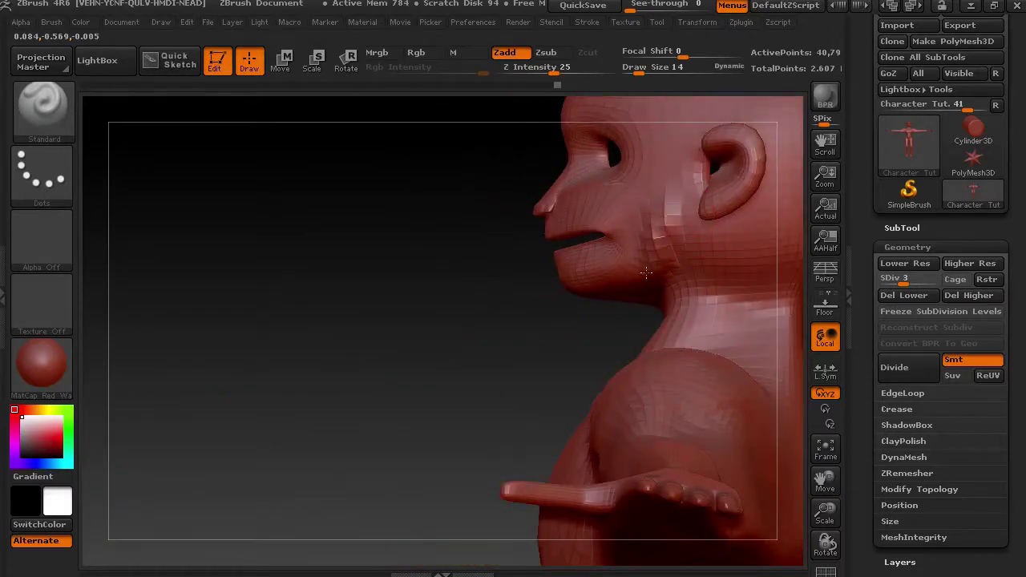
{"action": "left_click_drag", "start_coordinate": [573, 336], "coordinate": [595, 308]}
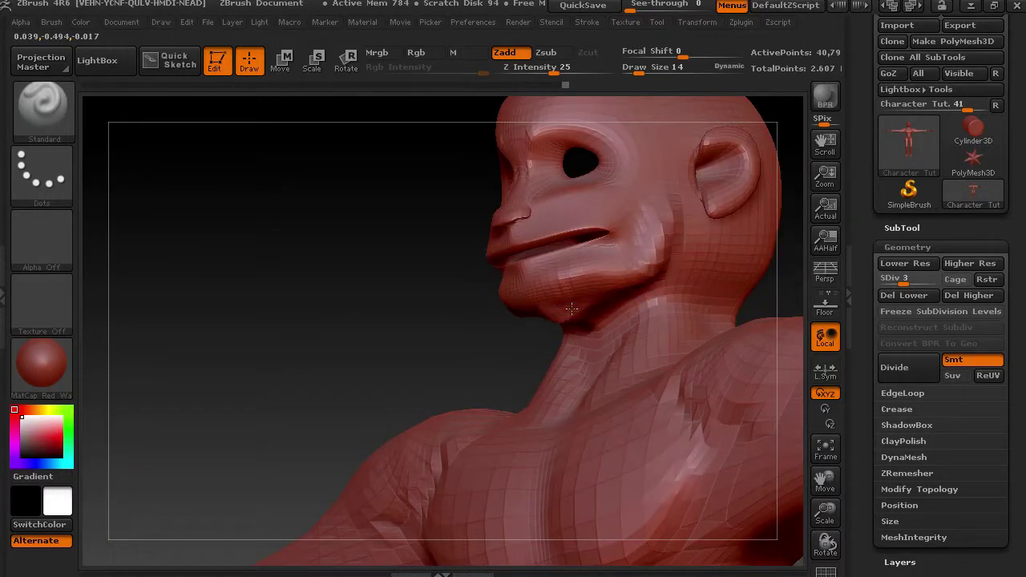
{"action": "left_click_drag", "start_coordinate": [531, 297], "coordinate": [543, 287]}
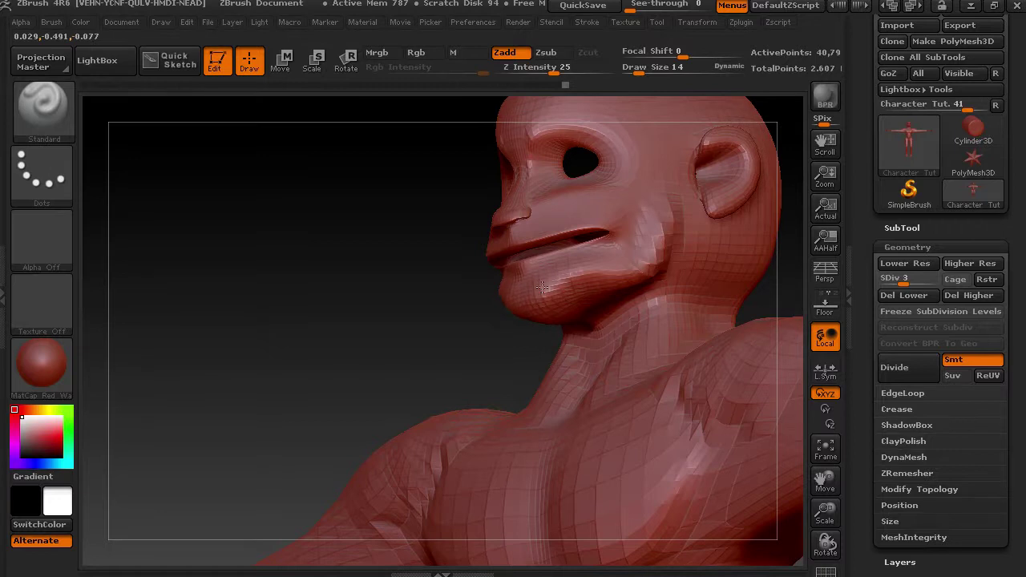
{"action": "key", "text": "shift"}
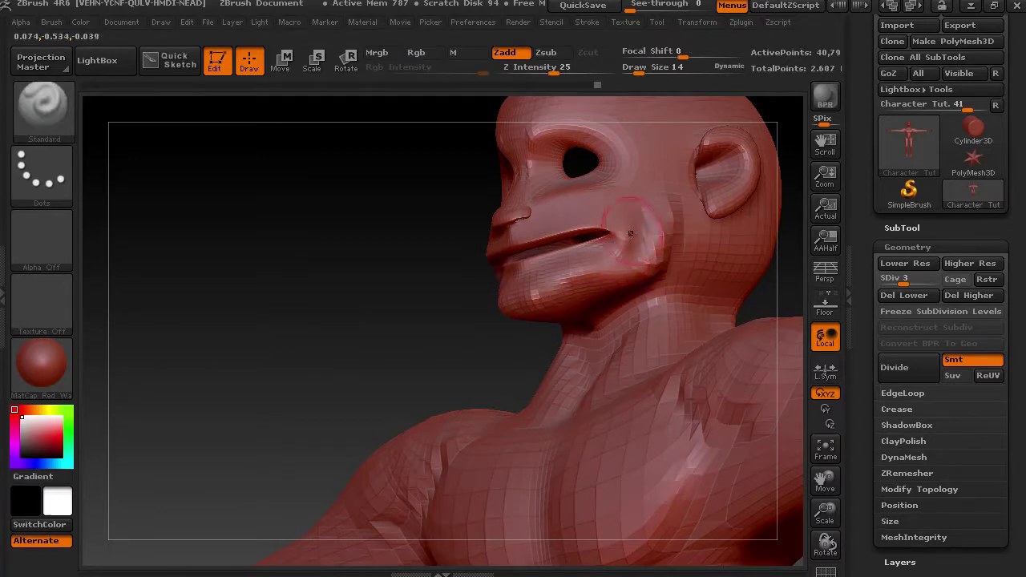
{"action": "mouse_move", "coordinate": [646, 219]}
{"action": "left_mouse_down", "text": "shift"}
{"action": "mouse_move", "coordinate": [652, 238]}
{"action": "mouse_move", "coordinate": [633, 228]}
{"action": "mouse_move", "coordinate": [649, 229]}
{"action": "left_mouse_up", "text": "shift"}
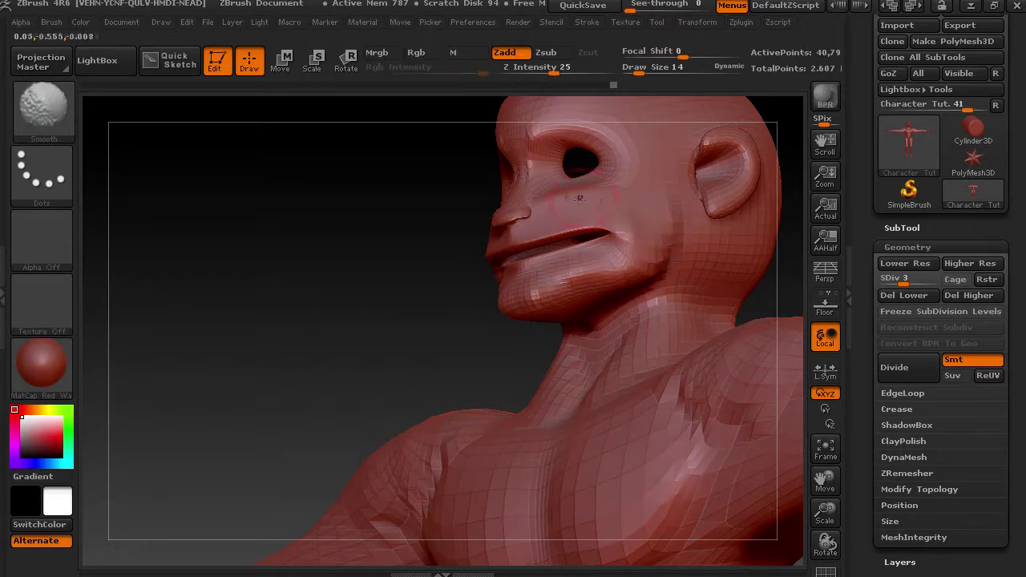
{"action": "left_click_drag", "start_coordinate": [401, 283], "coordinate": [466, 312], "text": "shift"}
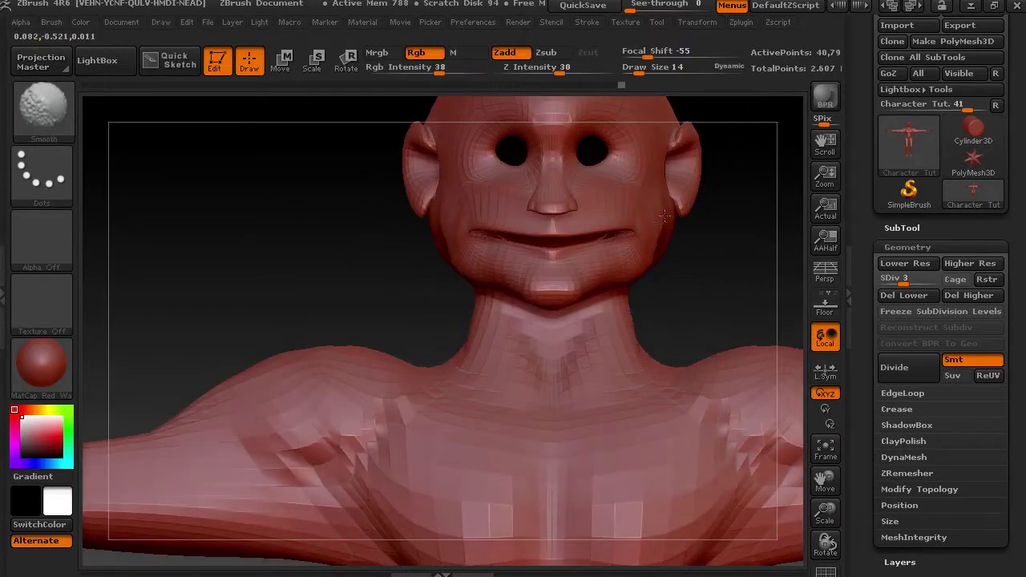
Step: Reshape the back and crown of the skull with the Move Topological brush at draw size 46, smoothing the side of the head
{"action": "key", "text": "b"}
{"action": "key", "text": "m"}
{"action": "key", "text": "t"}
{"action": "mouse_move", "coordinate": [640, 72]}
{"action": "left_mouse_down"}
{"action": "mouse_move", "coordinate": [661, 73]}
{"action": "mouse_move", "coordinate": [650, 72]}
{"action": "left_mouse_up"}
{"action": "mouse_move", "coordinate": [647, 185]}
{"action": "left_mouse_down"}
{"action": "mouse_move", "coordinate": [631, 209]}
{"action": "mouse_move", "coordinate": [663, 233]}
{"action": "mouse_move", "coordinate": [666, 255]}
{"action": "mouse_move", "coordinate": [528, 288]}
{"action": "mouse_move", "coordinate": [514, 228]}
{"action": "left_mouse_up"}
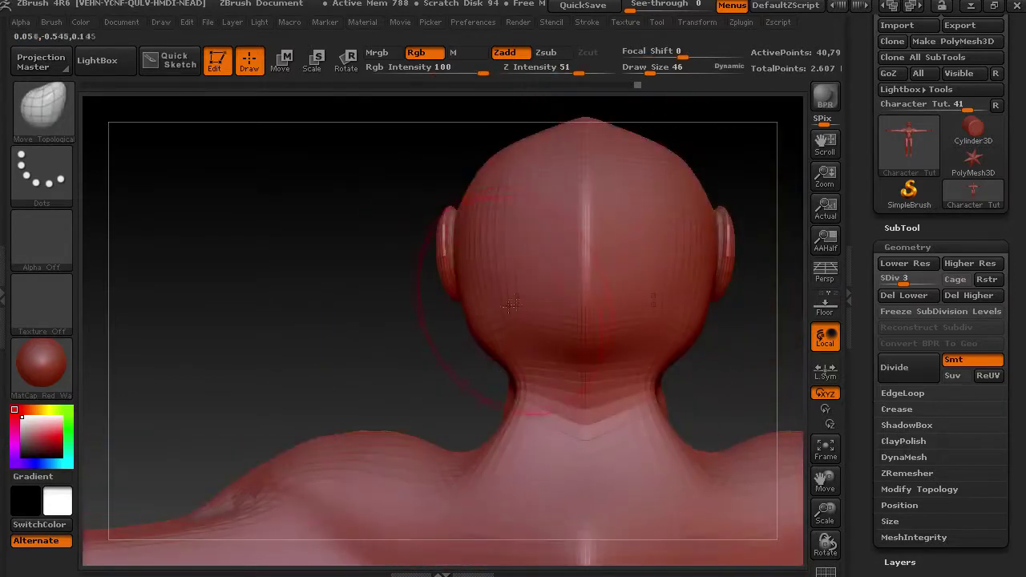
{"action": "mouse_move", "coordinate": [468, 197]}
{"action": "left_mouse_down"}
{"action": "mouse_move", "coordinate": [481, 195]}
{"action": "mouse_move", "coordinate": [491, 172]}
{"action": "left_mouse_up"}
{"action": "left_click_drag", "start_coordinate": [726, 166], "coordinate": [557, 206]}
{"action": "left_click_drag", "start_coordinate": [456, 415], "coordinate": [465, 397]}
{"action": "mouse_move", "coordinate": [344, 295]}
{"action": "left_mouse_down"}
{"action": "mouse_move", "coordinate": [373, 304]}
{"action": "mouse_move", "coordinate": [449, 289]}
{"action": "left_mouse_up"}
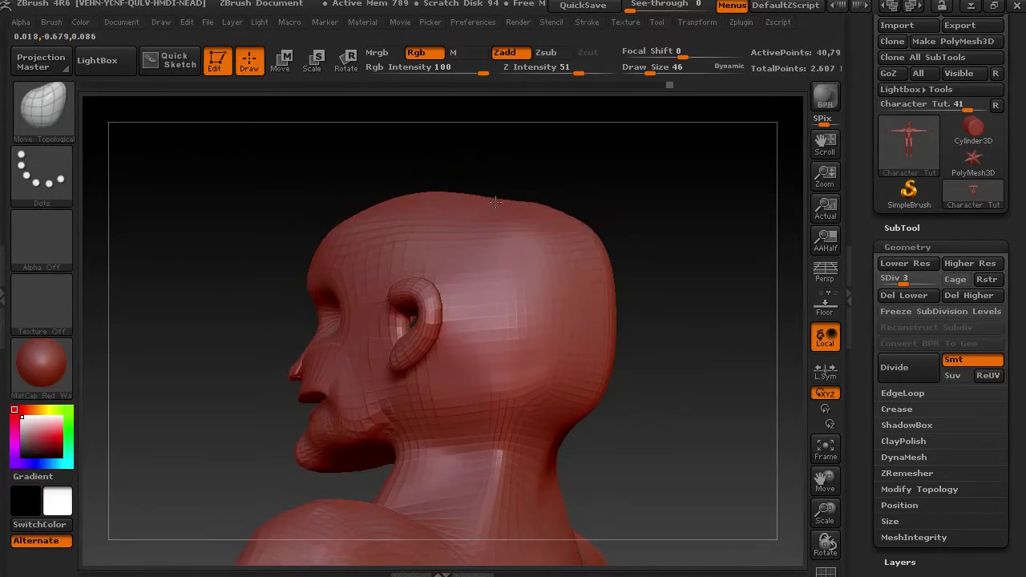
{"action": "left_click_drag", "start_coordinate": [495, 202], "coordinate": [498, 191]}
{"action": "mouse_move", "coordinate": [516, 291]}
{"action": "left_mouse_down", "text": "shift"}
{"action": "mouse_move", "coordinate": [517, 375]}
{"action": "mouse_move", "coordinate": [522, 357]}
{"action": "left_mouse_up", "text": "shift"}
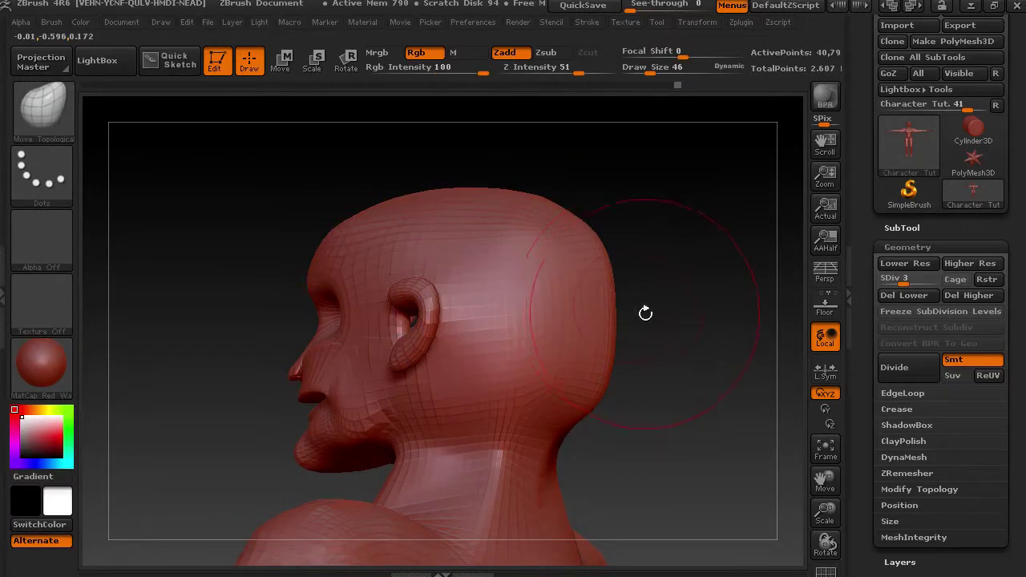
Step: Adjust the base of the skull and the jaw where they meet the neck with the Move Topological brush
{"action": "left_click_drag", "start_coordinate": [646, 313], "coordinate": [511, 336]}
{"action": "left_click_drag", "start_coordinate": [461, 399], "coordinate": [508, 374]}
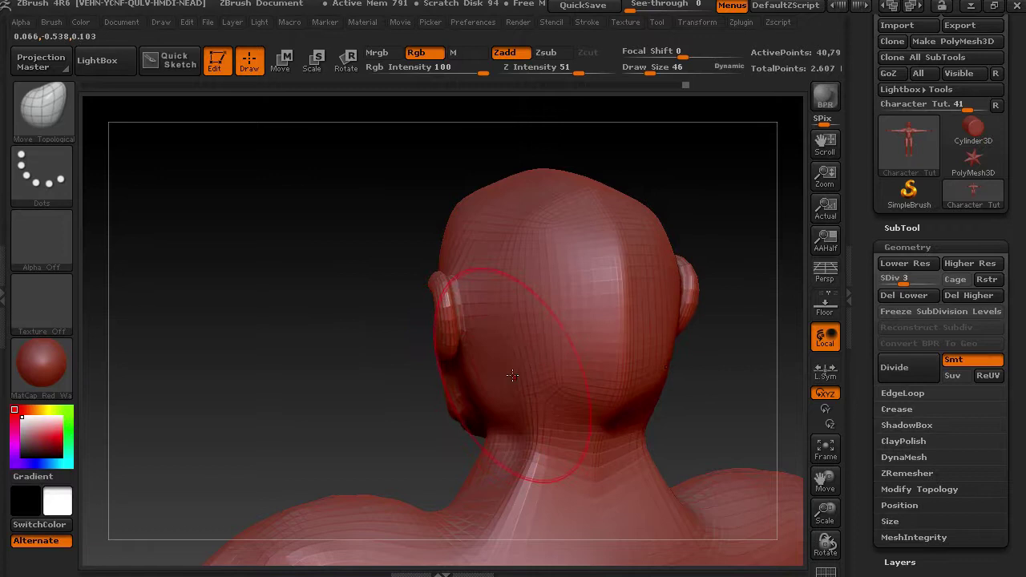
{"action": "left_click_drag", "start_coordinate": [533, 451], "coordinate": [549, 407]}
{"action": "left_click_drag", "start_coordinate": [393, 410], "coordinate": [514, 413], "text": "shift"}
{"action": "left_click_drag", "start_coordinate": [603, 413], "coordinate": [693, 439]}
{"action": "left_click_drag", "start_coordinate": [494, 444], "coordinate": [494, 434]}
{"action": "left_click_drag", "start_coordinate": [560, 380], "coordinate": [557, 392], "text": "shift"}
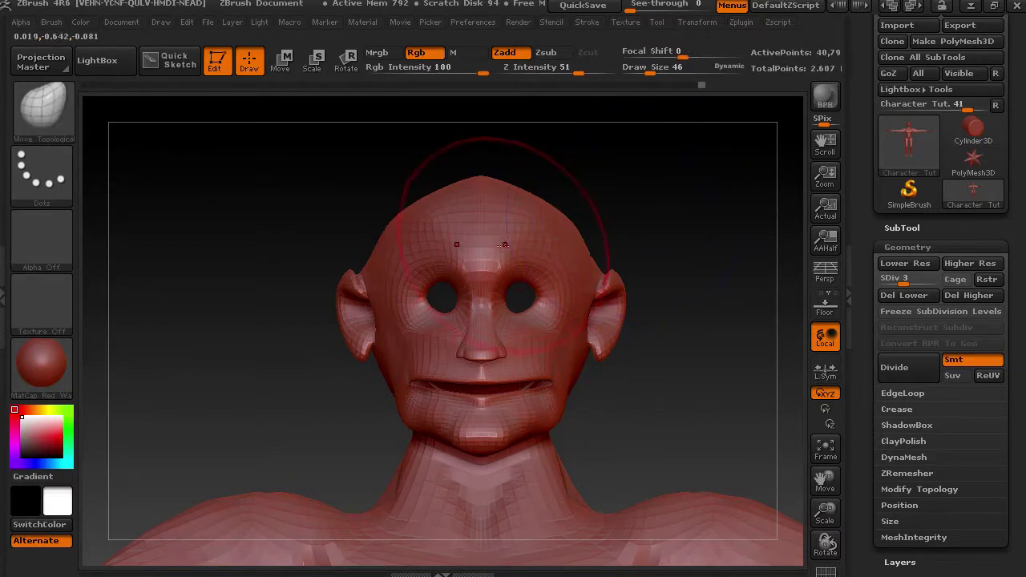
Step: Adjust the forehead and the top of the head from the front and side with the Move Topological brush
{"action": "left_click_drag", "start_coordinate": [501, 154], "coordinate": [496, 203]}
{"action": "mouse_move", "coordinate": [609, 167]}
{"action": "left_mouse_down"}
{"action": "mouse_move", "coordinate": [602, 155]}
{"action": "mouse_move", "coordinate": [529, 168]}
{"action": "left_mouse_up"}
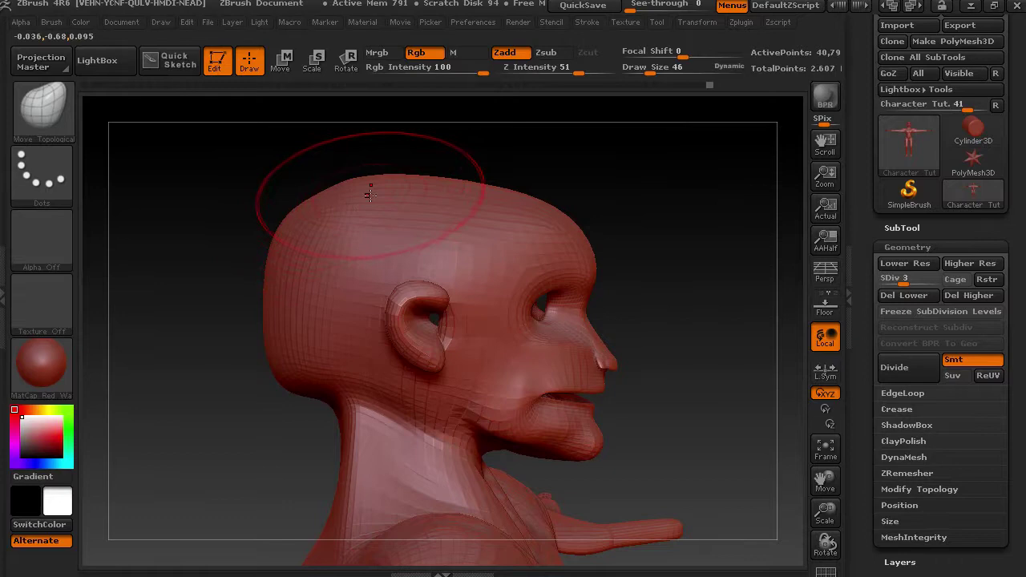
{"action": "left_click_drag", "start_coordinate": [372, 191], "coordinate": [368, 183]}
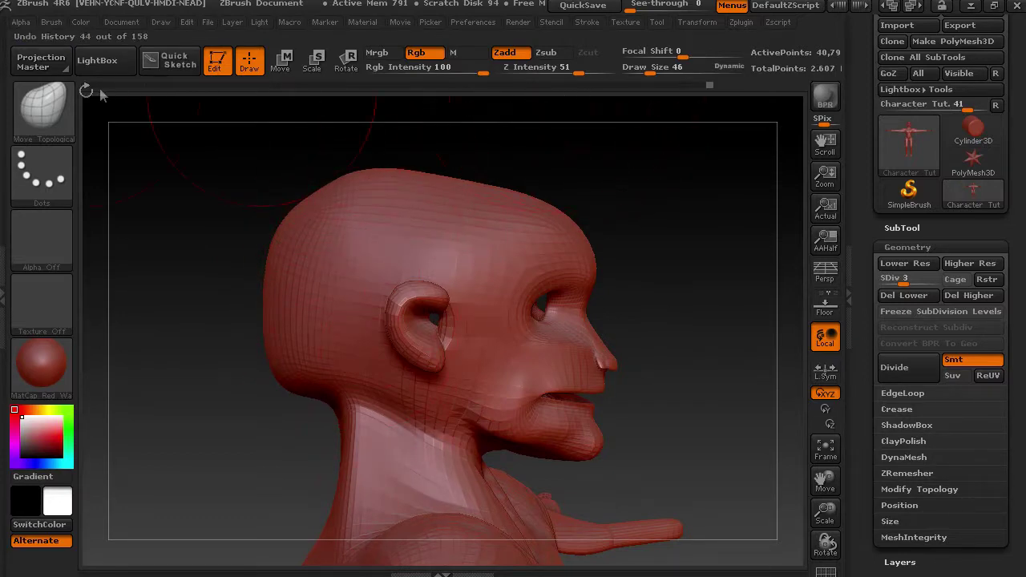
Step: Switch to the Standard brush at draw size 21 and build up the lower skull behind the ear and above the neck
{"action": "key", "text": "b"}
{"action": "left_click", "coordinate": [331, 132]}
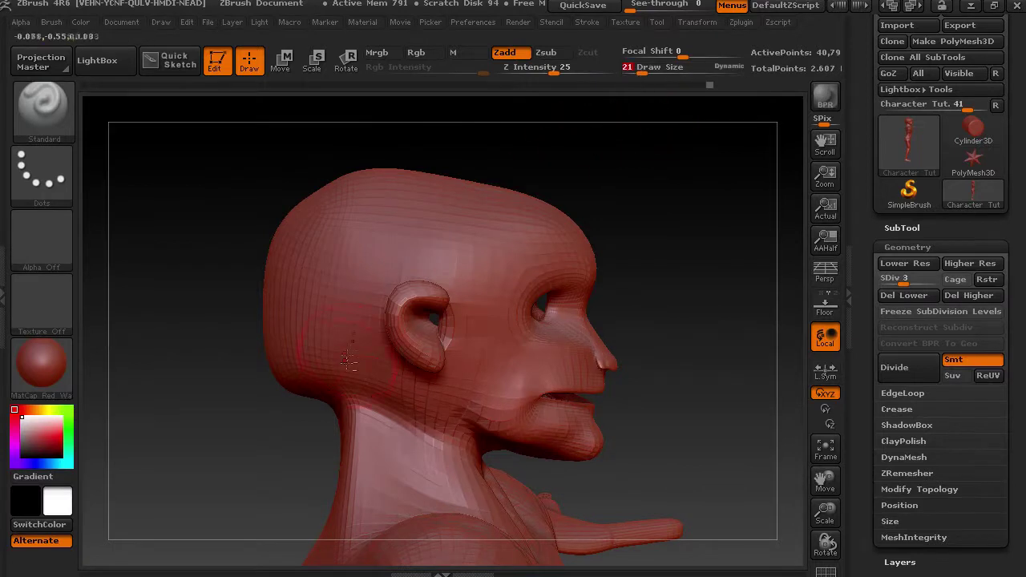
{"action": "mouse_move", "coordinate": [410, 437]}
{"action": "left_mouse_down"}
{"action": "mouse_move", "coordinate": [372, 419]}
{"action": "mouse_move", "coordinate": [416, 441]}
{"action": "left_mouse_up"}
{"action": "mouse_move", "coordinate": [376, 404]}
{"action": "left_mouse_down"}
{"action": "mouse_move", "coordinate": [429, 419]}
{"action": "mouse_move", "coordinate": [358, 395]}
{"action": "left_mouse_up"}
{"action": "mouse_move", "coordinate": [318, 345]}
{"action": "left_mouse_down"}
{"action": "mouse_move", "coordinate": [345, 377]}
{"action": "mouse_move", "coordinate": [305, 336]}
{"action": "mouse_move", "coordinate": [321, 265]}
{"action": "mouse_move", "coordinate": [363, 390]}
{"action": "mouse_move", "coordinate": [326, 317]}
{"action": "left_mouse_up"}
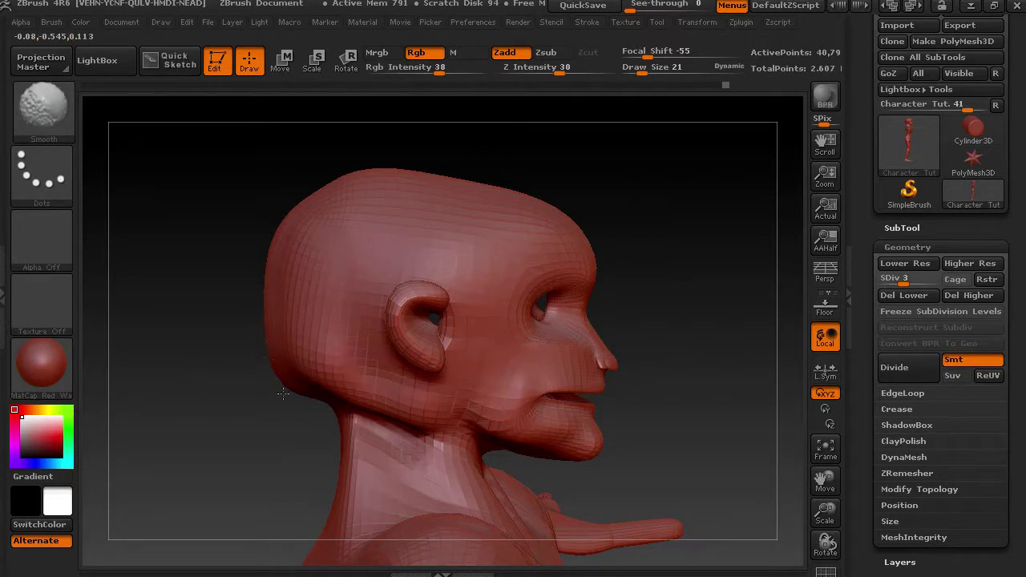
Step: Sculpt the muscles on the back of the neck and smooth the area where they meet the skull
{"action": "left_click_drag", "start_coordinate": [288, 387], "coordinate": [233, 401]}
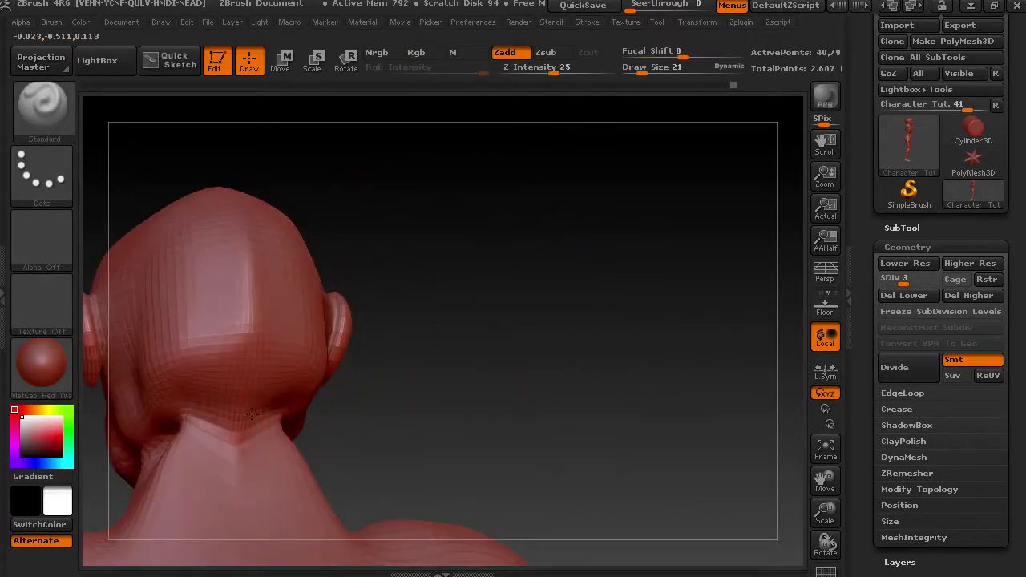
{"action": "mouse_move", "coordinate": [358, 382]}
{"action": "left_mouse_down"}
{"action": "mouse_move", "coordinate": [486, 412]}
{"action": "mouse_move", "coordinate": [540, 383]}
{"action": "mouse_move", "coordinate": [475, 380]}
{"action": "left_mouse_up"}
{"action": "mouse_move", "coordinate": [391, 330]}
{"action": "left_mouse_down"}
{"action": "mouse_move", "coordinate": [371, 408]}
{"action": "mouse_move", "coordinate": [361, 380]}
{"action": "mouse_move", "coordinate": [410, 394]}
{"action": "mouse_move", "coordinate": [348, 364]}
{"action": "mouse_move", "coordinate": [366, 407]}
{"action": "mouse_move", "coordinate": [335, 375]}
{"action": "mouse_move", "coordinate": [382, 370]}
{"action": "mouse_move", "coordinate": [392, 425]}
{"action": "mouse_move", "coordinate": [381, 445]}
{"action": "left_mouse_up"}
{"action": "left_click_drag", "start_coordinate": [328, 390], "coordinate": [324, 346], "text": "shift"}
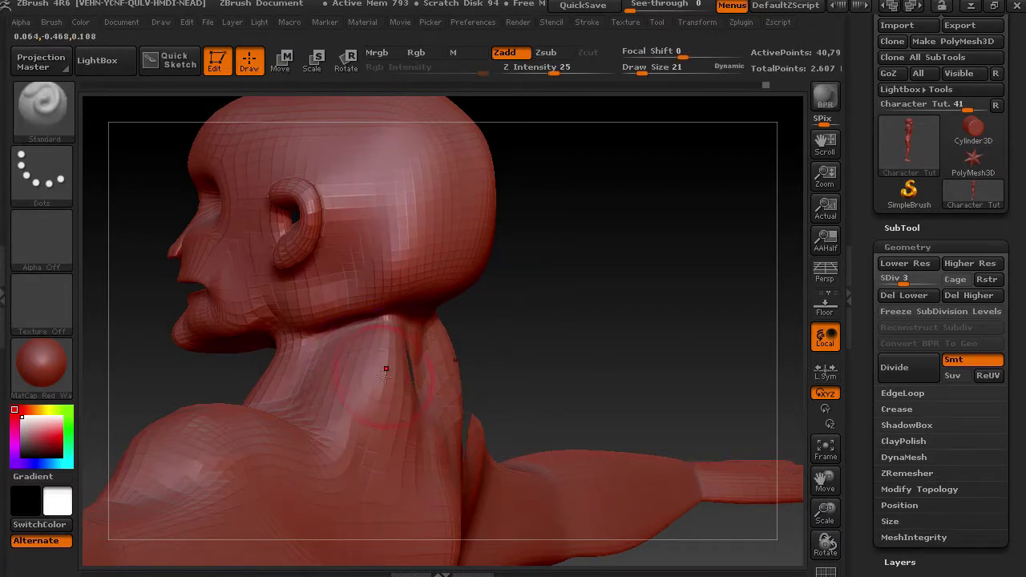
{"action": "left_click_drag", "start_coordinate": [383, 317], "coordinate": [350, 302], "text": "shift"}
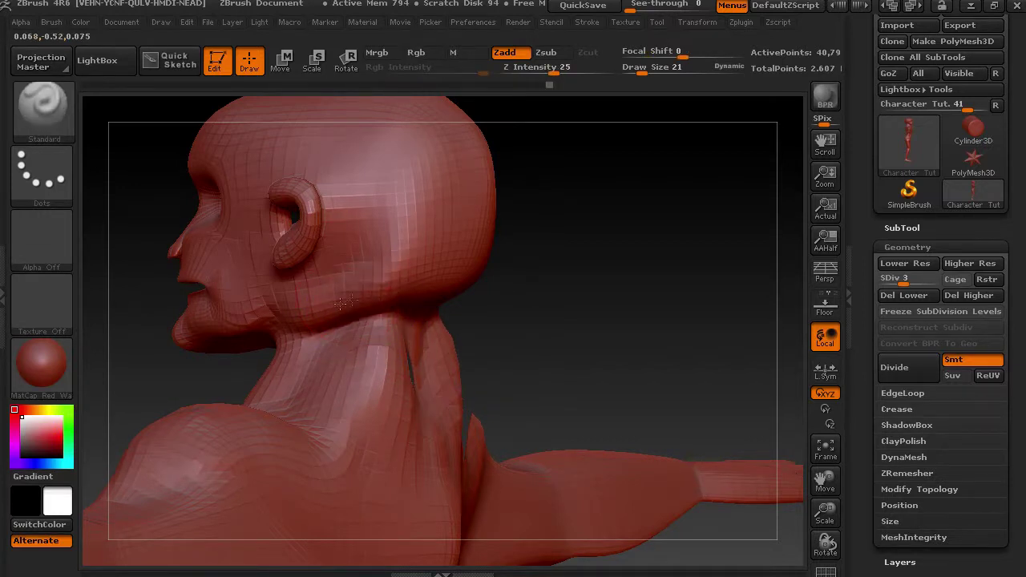
Step: Smooth the lower back corners of the skull and the area behind the ears into a rounder shape
{"action": "left_click_drag", "start_coordinate": [556, 297], "coordinate": [493, 311]}
{"action": "key", "text": "shift"}
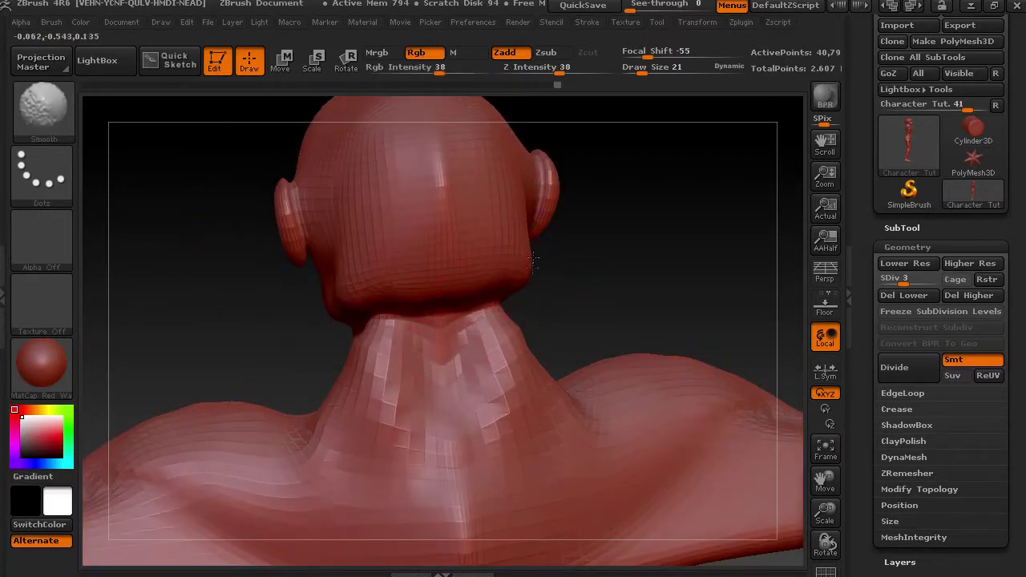
{"action": "left_click_drag", "start_coordinate": [358, 244], "coordinate": [342, 279], "text": "alt"}
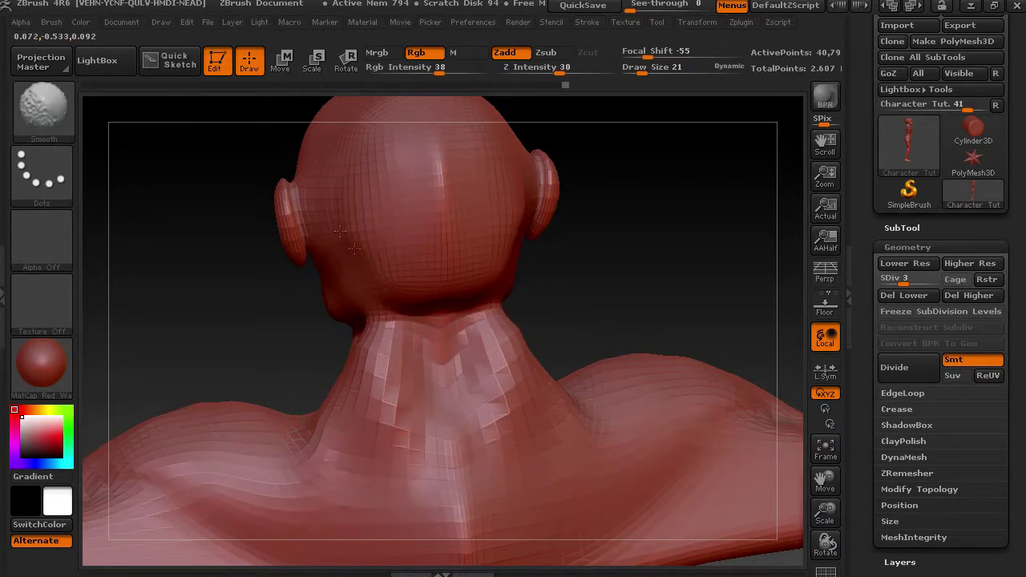
{"action": "left_click_drag", "start_coordinate": [219, 315], "coordinate": [282, 309]}
{"action": "mouse_move", "coordinate": [343, 271]}
{"action": "left_mouse_down", "text": "shift"}
{"action": "mouse_move", "coordinate": [276, 303]}
{"action": "mouse_move", "coordinate": [252, 300]}
{"action": "mouse_move", "coordinate": [234, 276]}
{"action": "mouse_move", "coordinate": [231, 298]}
{"action": "mouse_move", "coordinate": [204, 327]}
{"action": "left_mouse_up", "text": "shift"}
Step: Build up the underside of the jaw with the Standard brush and smooth the jaw in front of the ear
{"action": "left_click_drag", "start_coordinate": [534, 300], "coordinate": [597, 357]}
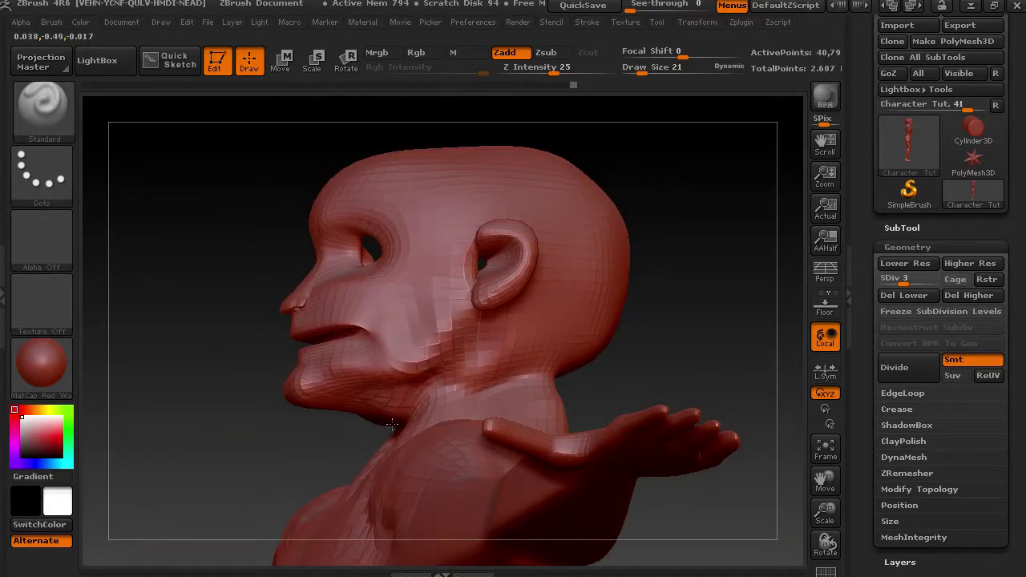
{"action": "left_click_drag", "start_coordinate": [393, 425], "coordinate": [344, 406]}
{"action": "left_click_drag", "start_coordinate": [436, 331], "coordinate": [440, 328], "text": "shift"}
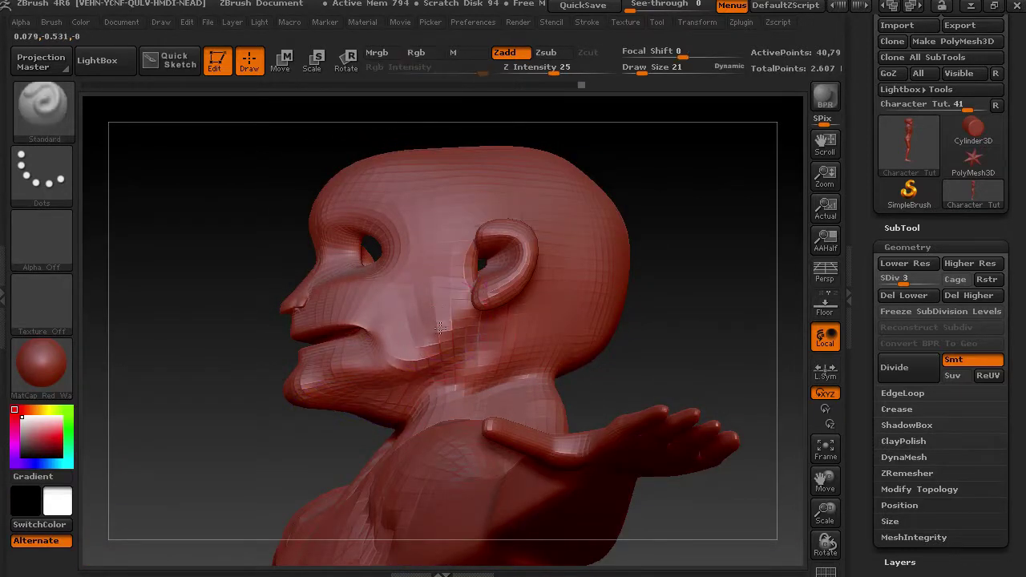
{"action": "mouse_move", "coordinate": [613, 183]}
{"action": "left_mouse_down"}
{"action": "mouse_move", "coordinate": [731, 229]}
{"action": "mouse_move", "coordinate": [615, 195]}
{"action": "mouse_move", "coordinate": [605, 203]}
{"action": "mouse_move", "coordinate": [616, 259]}
{"action": "mouse_move", "coordinate": [629, 264]}
{"action": "left_mouse_up"}
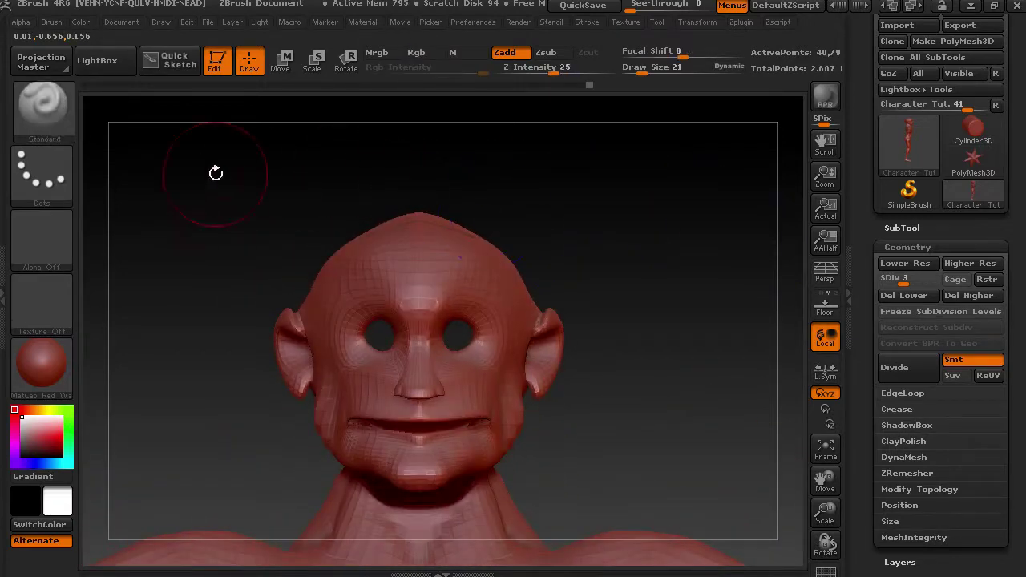
Step: Reshape the eye sockets with the Move Topological brush at draw size 27, moving them farther apart and pulling the brow down over them
{"action": "left_click", "coordinate": [58, 93]}
{"action": "left_click", "coordinate": [205, 124]}
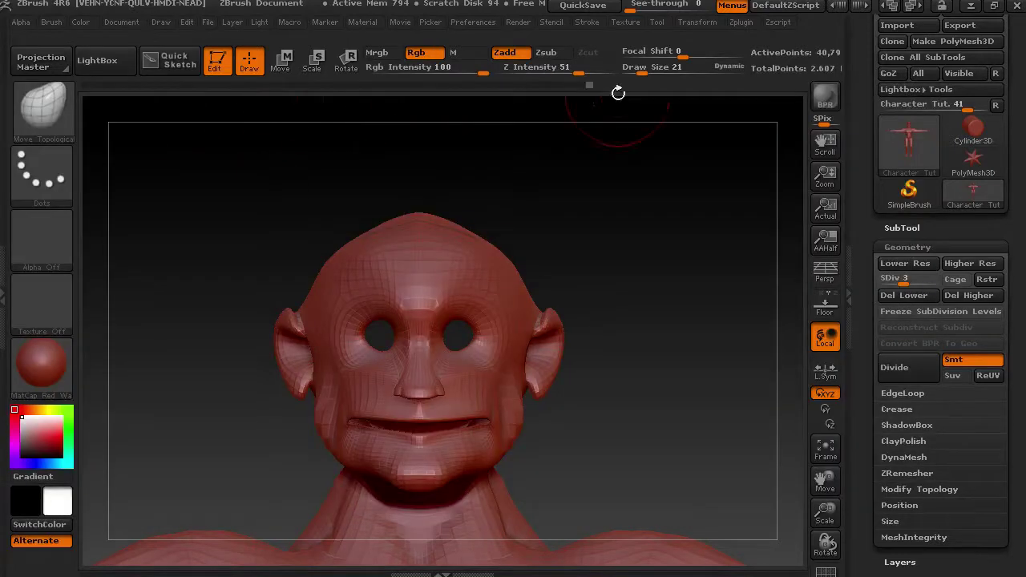
{"action": "left_click_drag", "start_coordinate": [640, 67], "coordinate": [644, 70]}
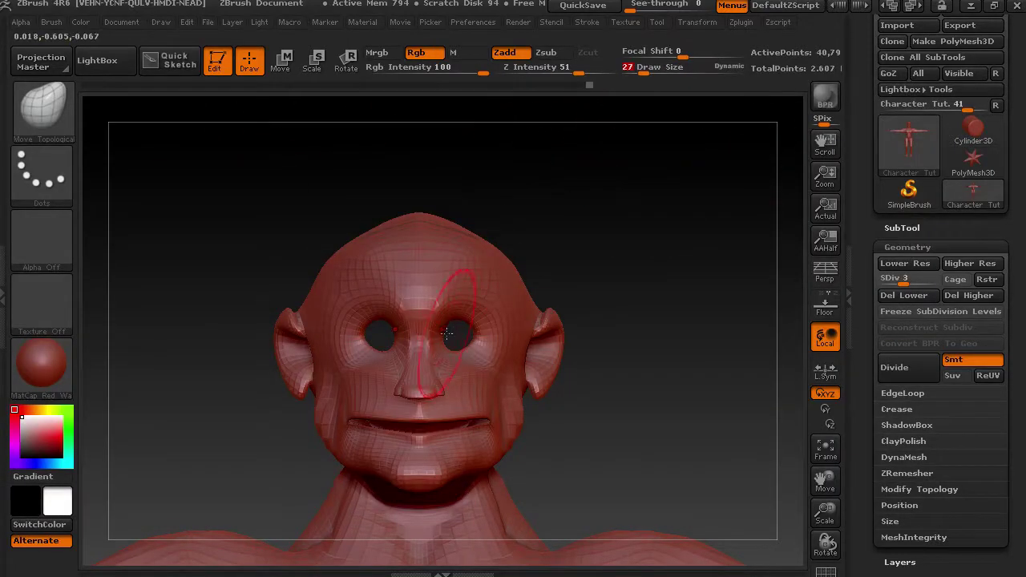
{"action": "left_click_drag", "start_coordinate": [475, 337], "coordinate": [493, 345]}
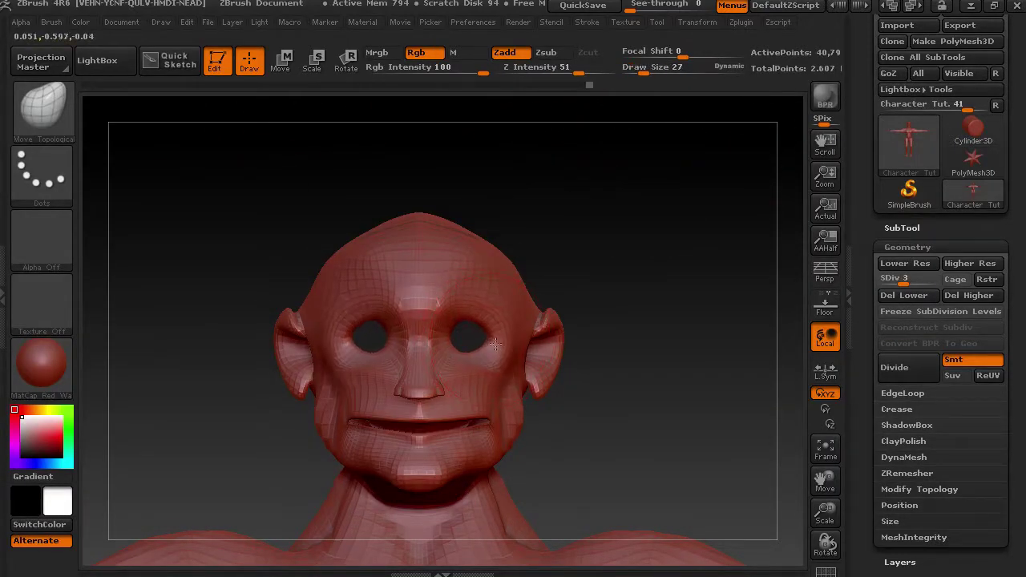
{"action": "left_click_drag", "start_coordinate": [457, 300], "coordinate": [451, 313]}
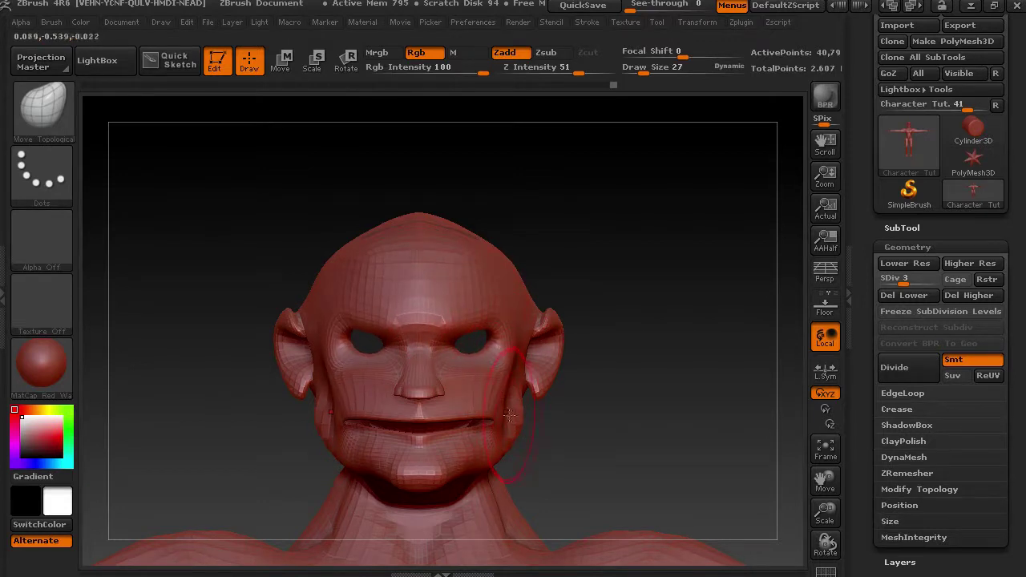
Step: Smooth the side of the jaw below the ear and narrow the sides of the head and jaw
{"action": "left_click_drag", "start_coordinate": [600, 416], "coordinate": [457, 421]}
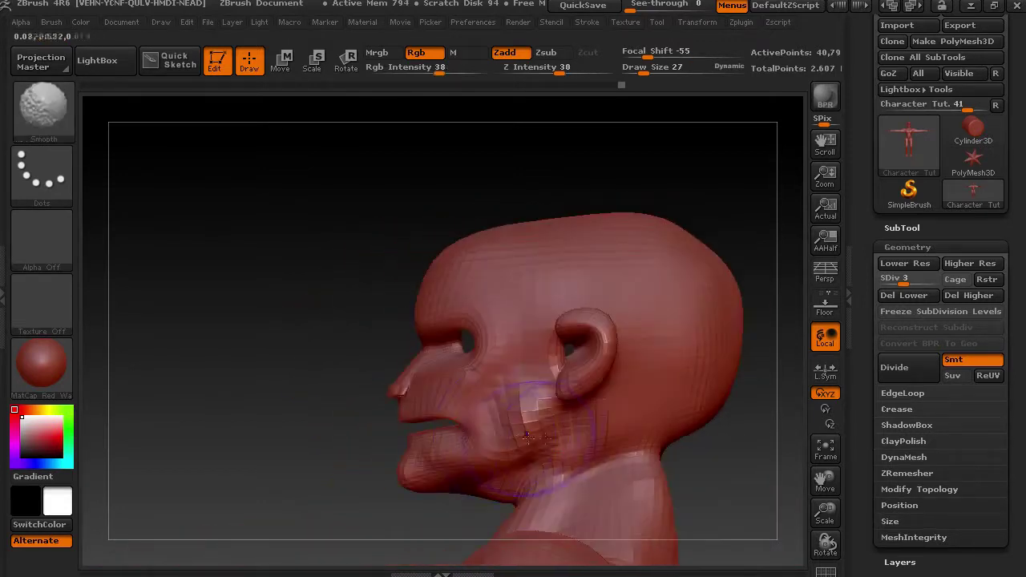
{"action": "left_click_drag", "start_coordinate": [729, 472], "coordinate": [591, 339]}
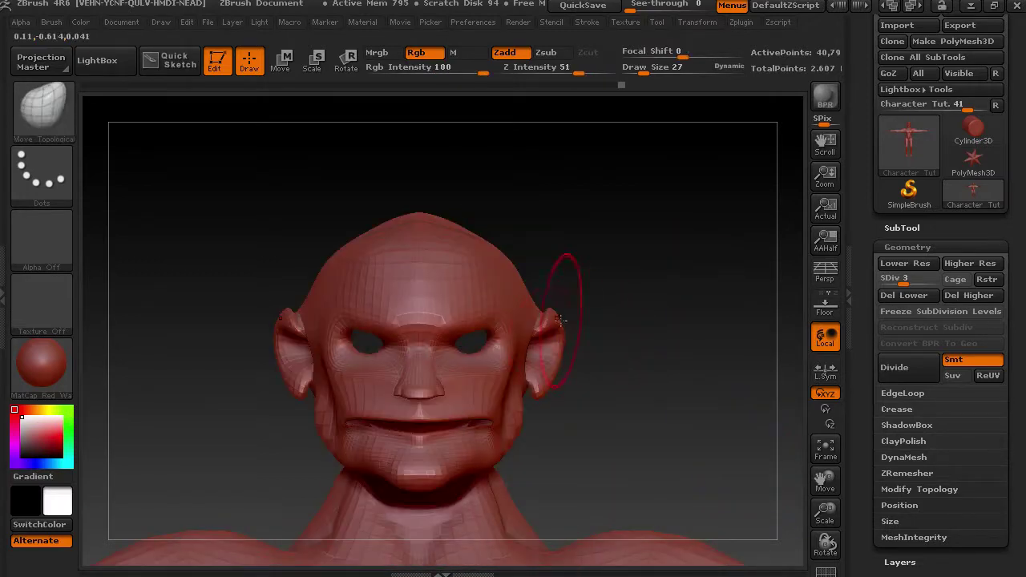
{"action": "mouse_move", "coordinate": [613, 300]}
{"action": "left_mouse_down"}
{"action": "mouse_move", "coordinate": [539, 337]}
{"action": "mouse_move", "coordinate": [557, 345]}
{"action": "mouse_move", "coordinate": [542, 385]}
{"action": "mouse_move", "coordinate": [533, 377]}
{"action": "mouse_move", "coordinate": [545, 289]}
{"action": "mouse_move", "coordinate": [543, 313]}
{"action": "mouse_move", "coordinate": [550, 304]}
{"action": "left_mouse_up"}
{"action": "key", "text": "shift"}
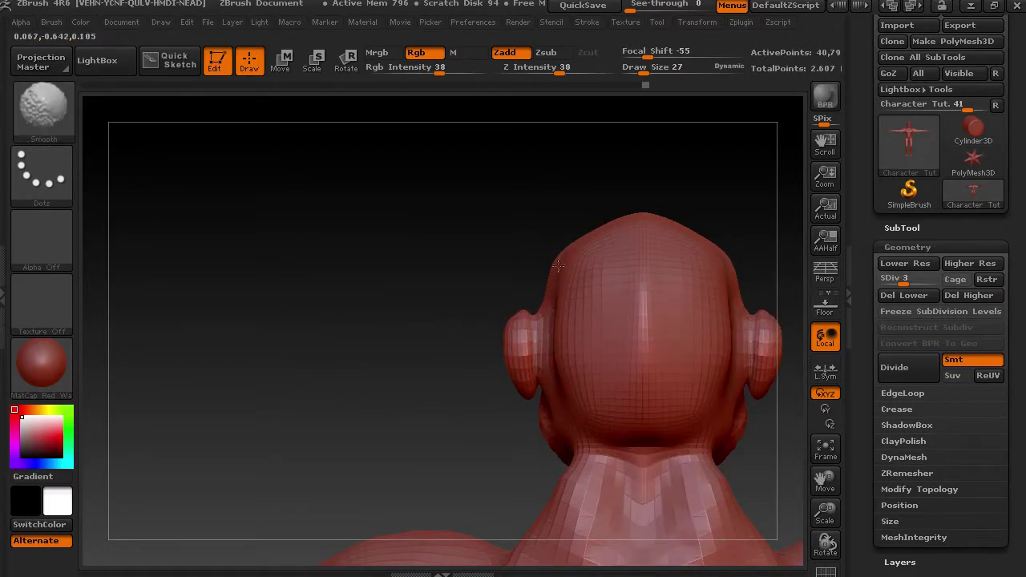
{"action": "mouse_move", "coordinate": [517, 425]}
{"action": "left_mouse_down", "text": "shift"}
{"action": "mouse_move", "coordinate": [489, 437]}
{"action": "mouse_move", "coordinate": [533, 453]}
{"action": "left_mouse_up", "text": "shift"}
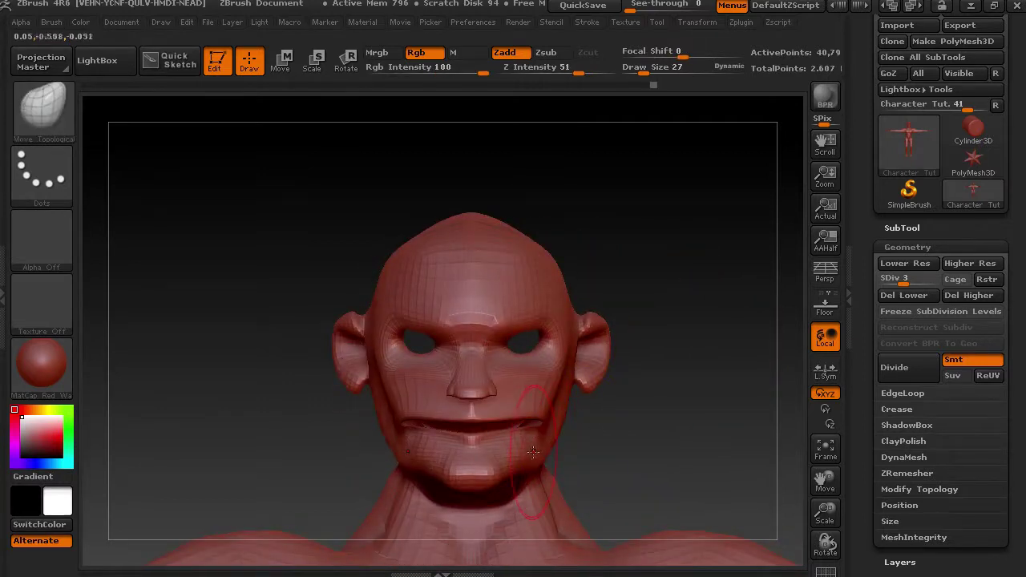
Step: Narrow the mouth by moving its corners inward and refine the cheeks beside it
{"action": "left_click_drag", "start_coordinate": [545, 415], "coordinate": [524, 414]}
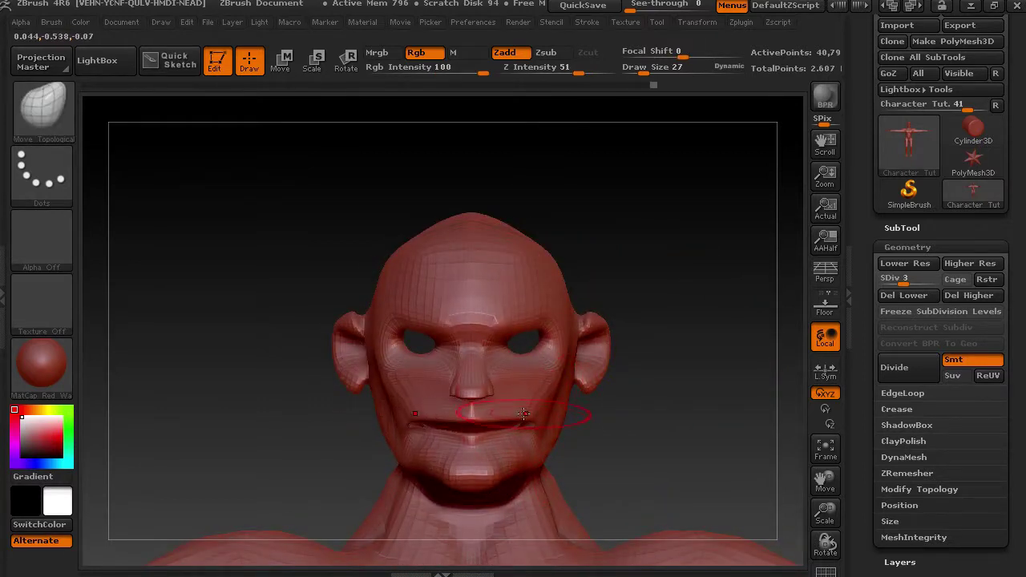
{"action": "mouse_move", "coordinate": [571, 426]}
{"action": "left_mouse_down"}
{"action": "mouse_move", "coordinate": [573, 438]}
{"action": "mouse_move", "coordinate": [582, 425]}
{"action": "mouse_move", "coordinate": [589, 435]}
{"action": "mouse_move", "coordinate": [561, 440]}
{"action": "mouse_move", "coordinate": [598, 435]}
{"action": "left_mouse_up"}
{"action": "mouse_move", "coordinate": [592, 484]}
{"action": "left_mouse_down", "text": "shift"}
{"action": "mouse_move", "coordinate": [488, 495]}
{"action": "mouse_move", "coordinate": [565, 423]}
{"action": "left_mouse_up", "text": "shift"}
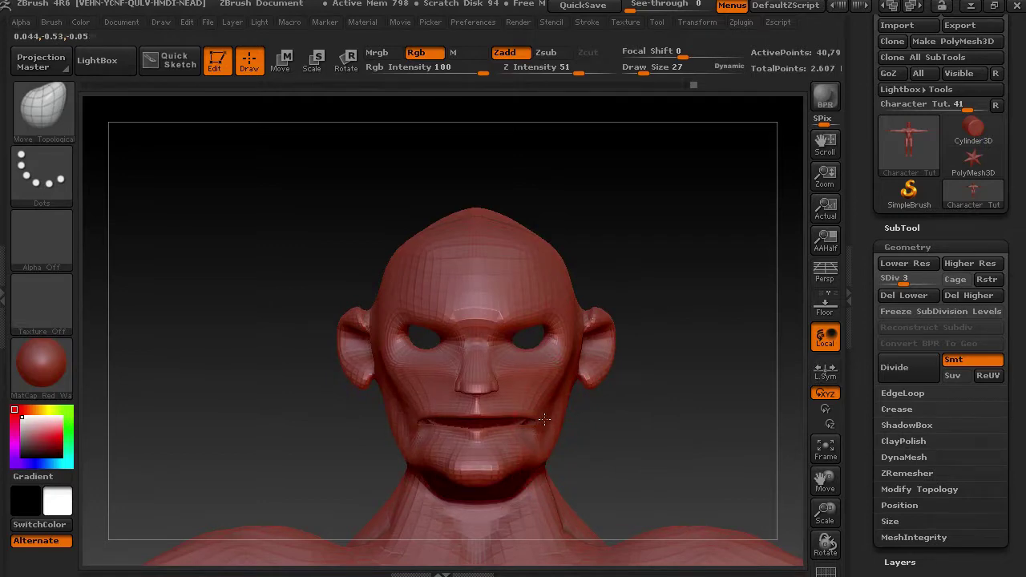
Step: Switch to the Standard brush at draw size 11 and raise the mesh to subdivision level 4
{"action": "left_click", "coordinate": [43, 109]}
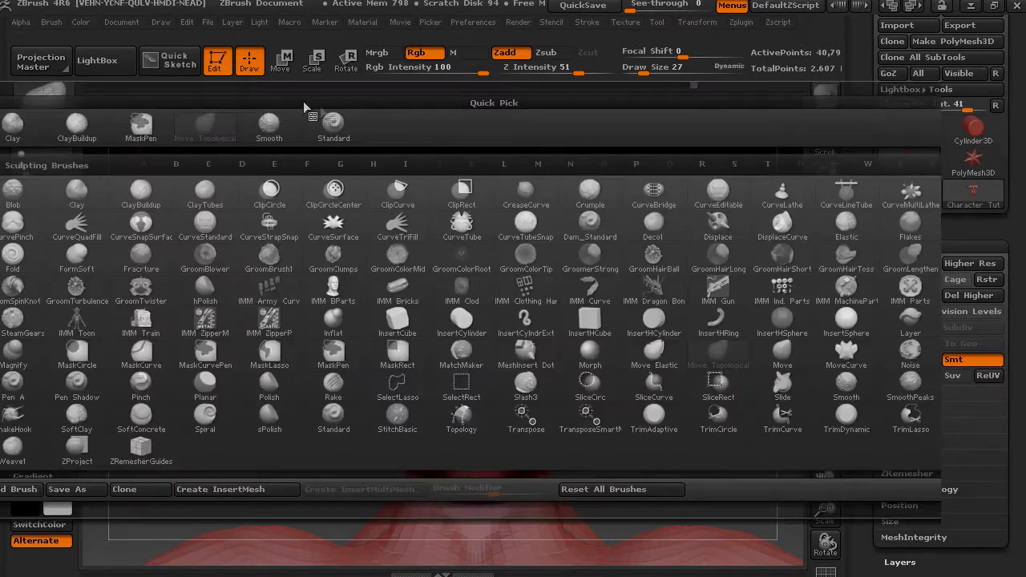
{"action": "left_click", "coordinate": [333, 127]}
{"action": "left_click_drag", "start_coordinate": [826, 513], "coordinate": [673, 437]}
{"action": "left_click_drag", "start_coordinate": [646, 71], "coordinate": [636, 70]}
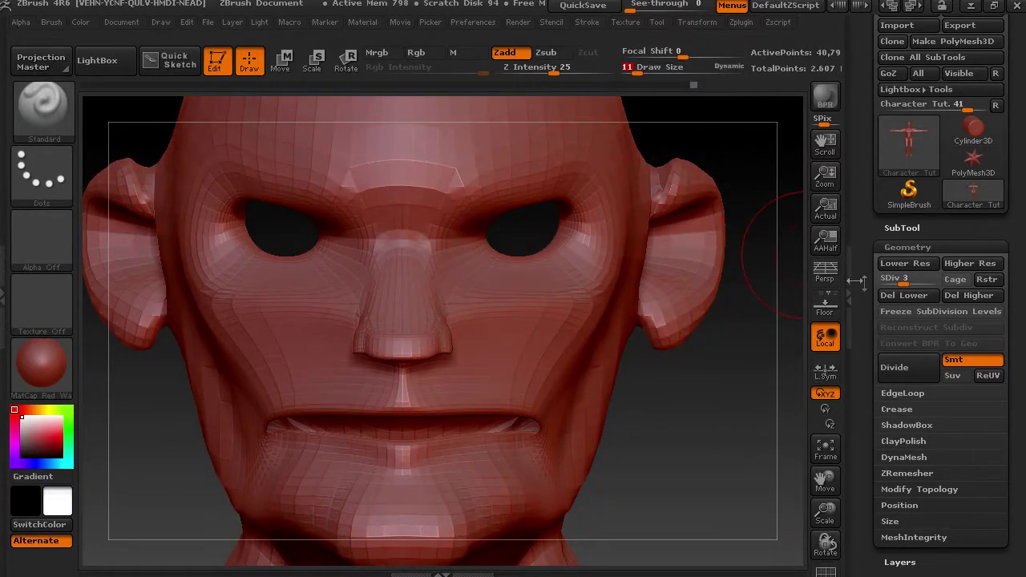
{"action": "left_click_drag", "start_coordinate": [903, 283], "coordinate": [913, 281]}
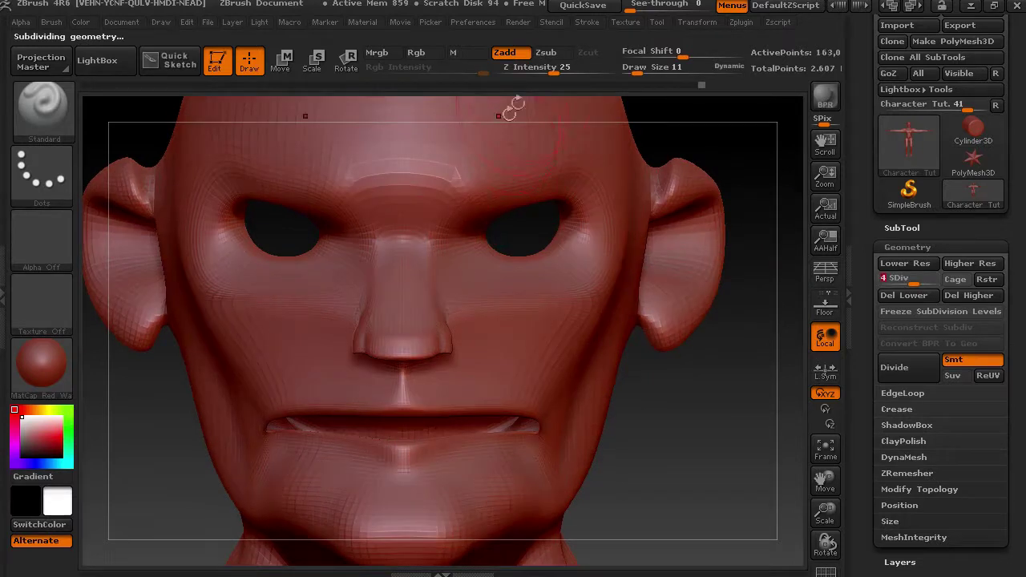
Step: Build up the nose tip and nostril wings at draw size 6 and smooth the transition into the bridge
{"action": "left_click_drag", "start_coordinate": [636, 71], "coordinate": [634, 72]}
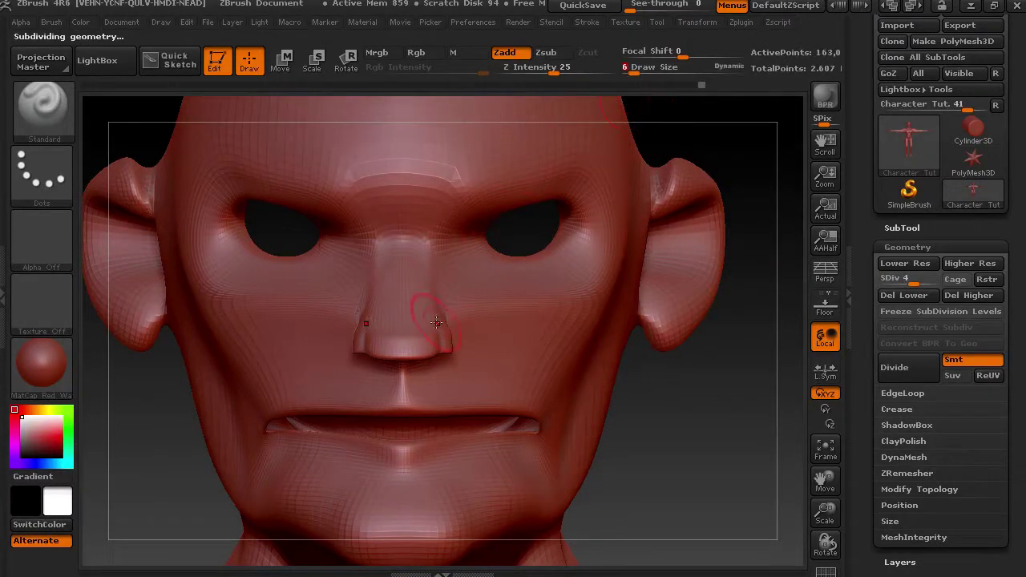
{"action": "mouse_move", "coordinate": [396, 326]}
{"action": "left_mouse_down"}
{"action": "mouse_move", "coordinate": [401, 319]}
{"action": "mouse_move", "coordinate": [375, 332]}
{"action": "left_mouse_up"}
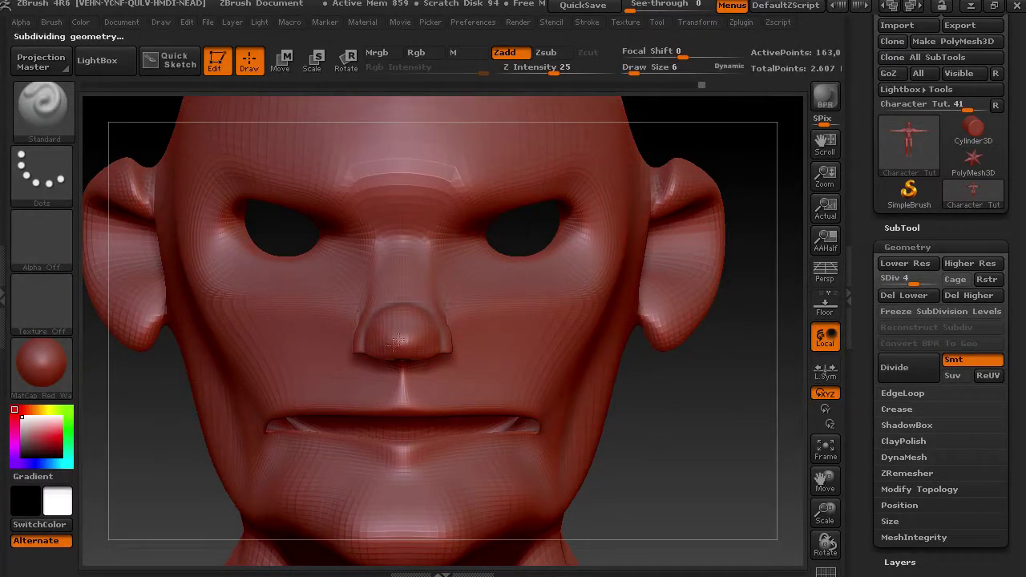
{"action": "left_click_drag", "start_coordinate": [695, 400], "coordinate": [560, 366]}
{"action": "left_click_drag", "start_coordinate": [442, 339], "coordinate": [439, 344]}
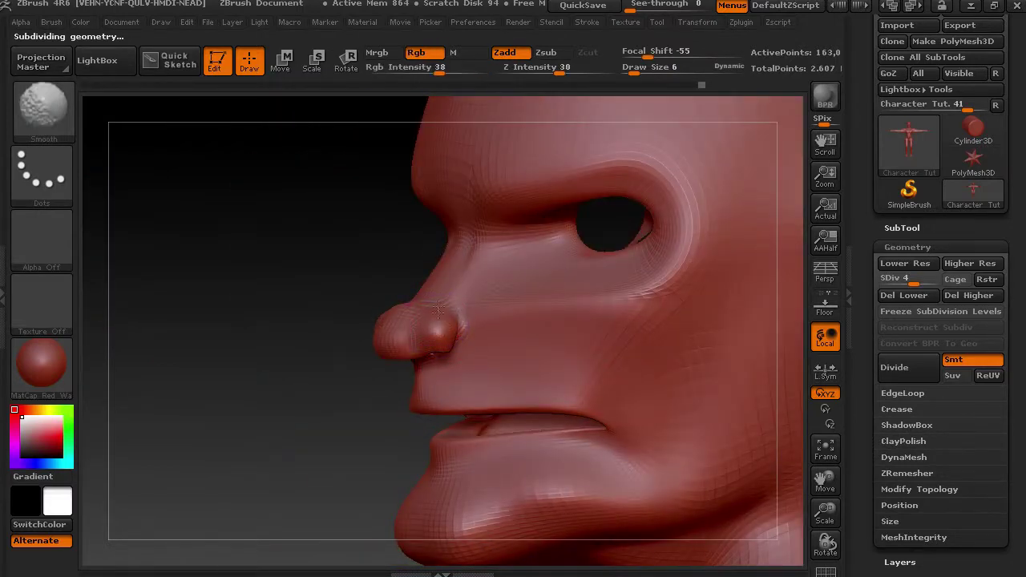
{"action": "mouse_move", "coordinate": [423, 283]}
{"action": "left_mouse_down", "text": "shift"}
{"action": "mouse_move", "coordinate": [437, 279]}
{"action": "mouse_move", "coordinate": [439, 255]}
{"action": "mouse_move", "coordinate": [439, 266]}
{"action": "left_mouse_up", "text": "shift"}
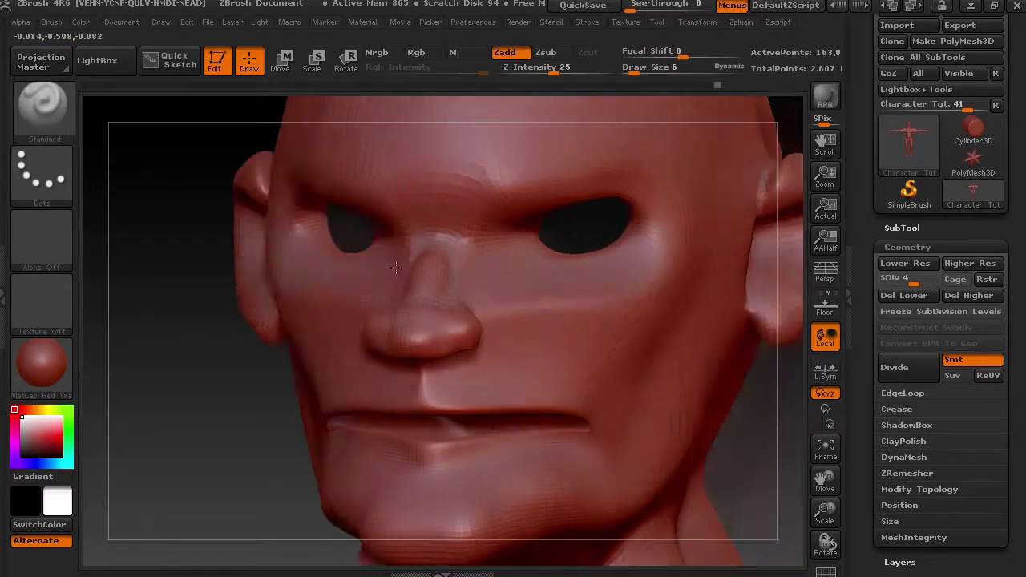
Step: Build up the area between the brows and widen both sides of the nose bridge
{"action": "right_click_drag", "start_coordinate": [396, 267], "coordinate": [407, 271]}
{"action": "left_click_drag", "start_coordinate": [437, 197], "coordinate": [456, 210]}
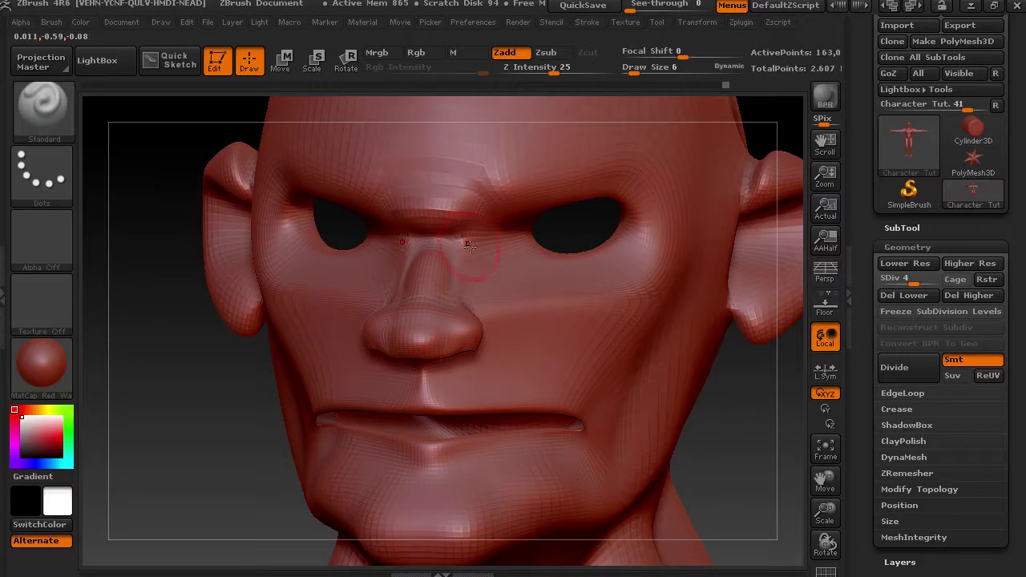
{"action": "left_click_drag", "start_coordinate": [450, 272], "coordinate": [452, 291]}
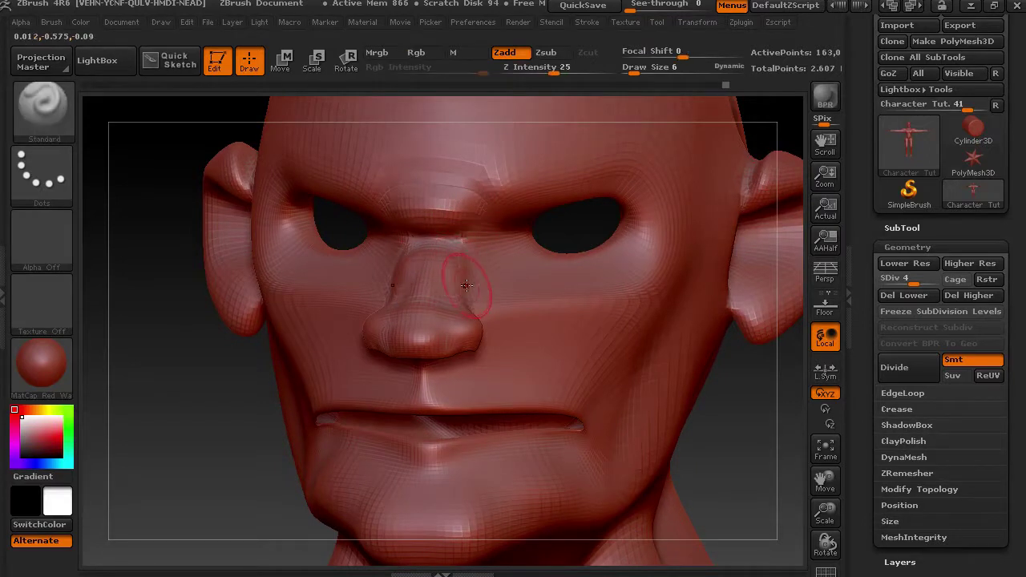
Step: Sculpt full upper and lower lips with the Standard brush and smooth the cheeks and jaw beside the mouth
{"action": "left_click_drag", "start_coordinate": [747, 410], "coordinate": [762, 399], "text": "shift"}
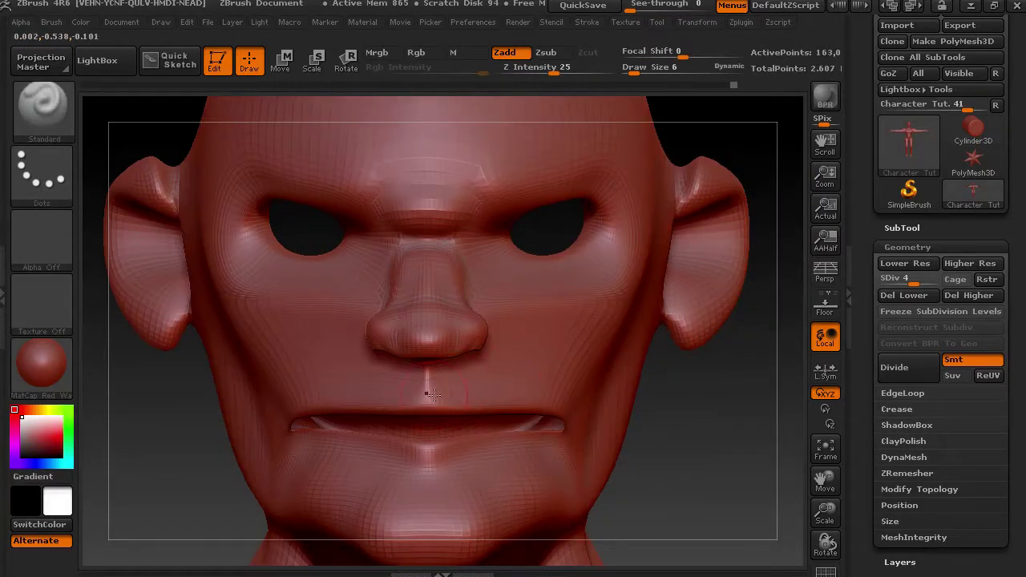
{"action": "mouse_move", "coordinate": [444, 392]}
{"action": "left_mouse_down"}
{"action": "mouse_move", "coordinate": [385, 395]}
{"action": "mouse_move", "coordinate": [465, 402]}
{"action": "mouse_move", "coordinate": [468, 385]}
{"action": "left_mouse_up"}
{"action": "mouse_move", "coordinate": [443, 452]}
{"action": "left_mouse_down"}
{"action": "mouse_move", "coordinate": [481, 461]}
{"action": "mouse_move", "coordinate": [510, 445]}
{"action": "left_mouse_up"}
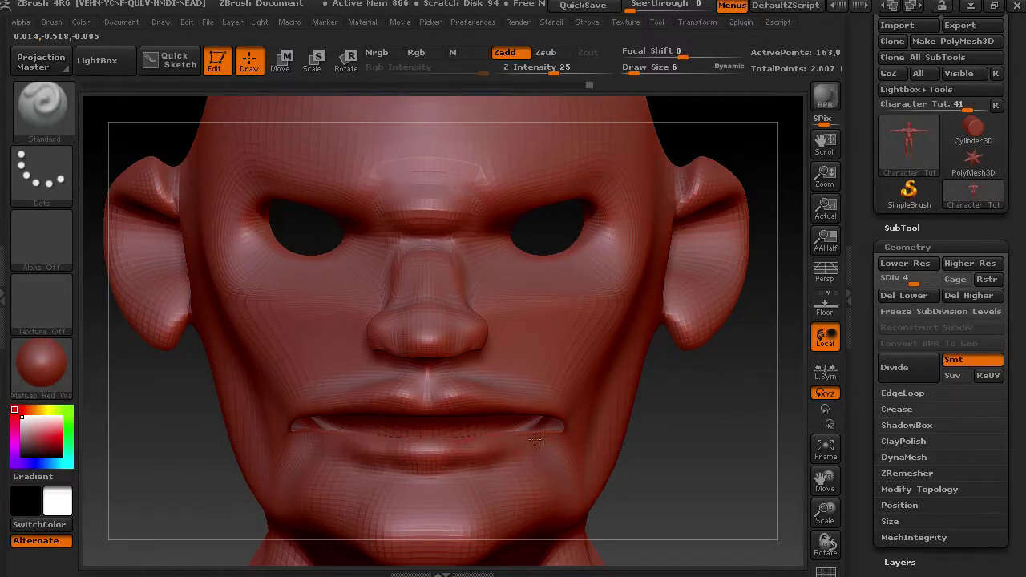
{"action": "mouse_move", "coordinate": [497, 479]}
{"action": "left_mouse_down"}
{"action": "mouse_move", "coordinate": [385, 475]}
{"action": "mouse_move", "coordinate": [433, 481]}
{"action": "mouse_move", "coordinate": [371, 452]}
{"action": "left_mouse_up"}
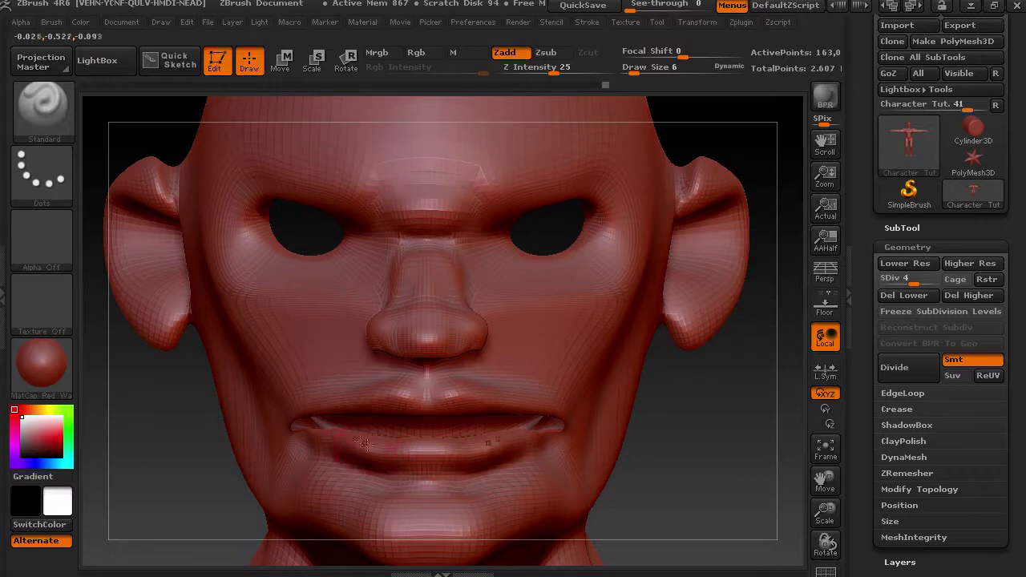
{"action": "mouse_move", "coordinate": [346, 452]}
{"action": "left_mouse_down"}
{"action": "mouse_move", "coordinate": [360, 465]}
{"action": "mouse_move", "coordinate": [419, 446]}
{"action": "left_mouse_up"}
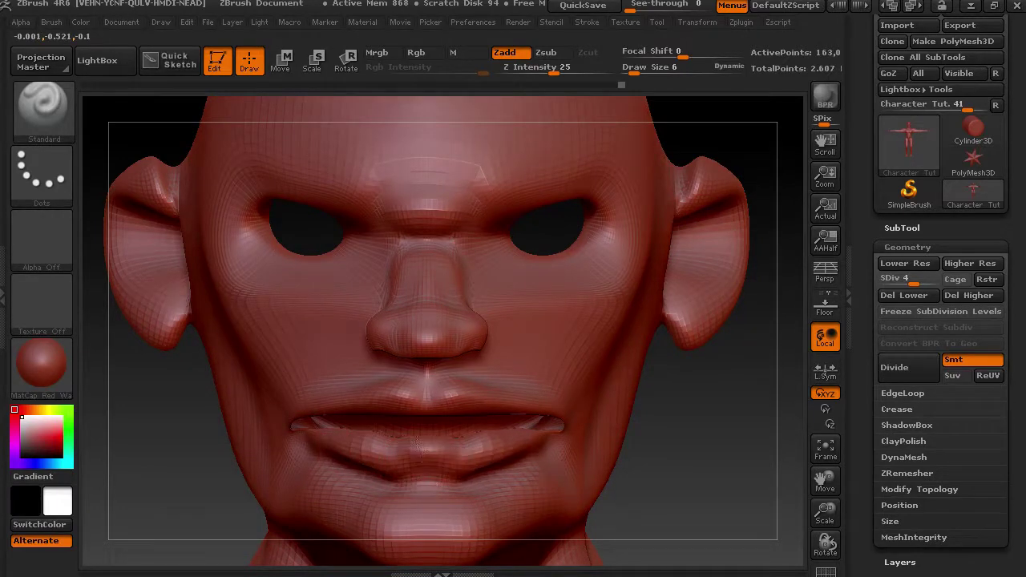
{"action": "key", "text": "shift"}
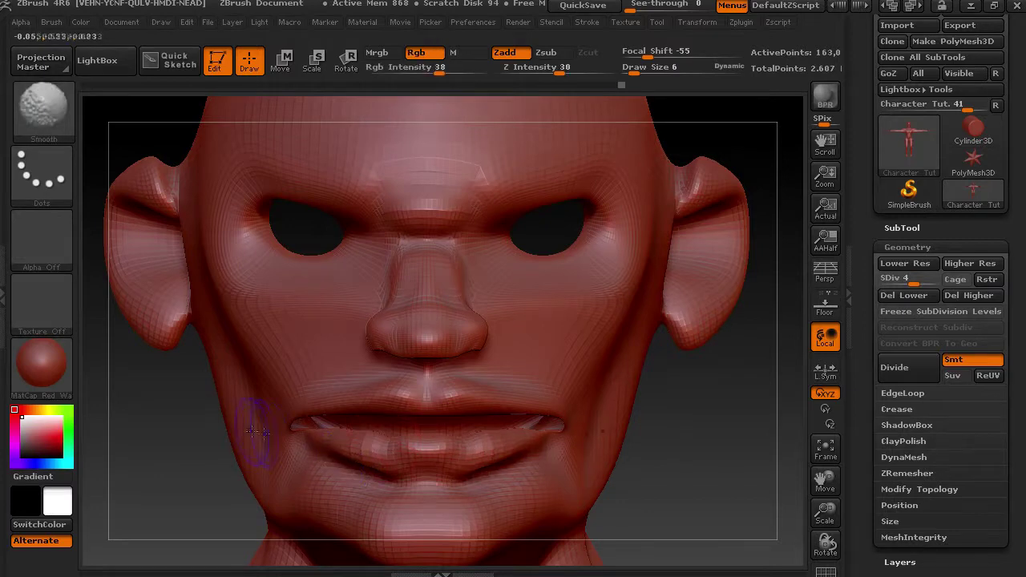
{"action": "left_click_drag", "start_coordinate": [176, 506], "coordinate": [277, 504]}
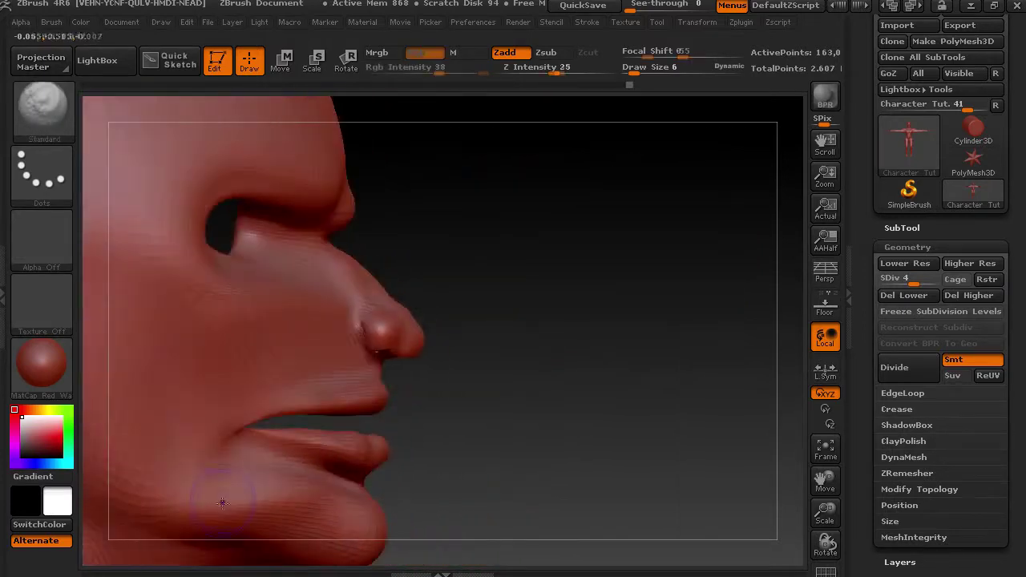
Step: Pull the mouth corners forward and inward with the Move Topological brush at draw size 21
{"action": "left_click", "coordinate": [64, 110]}
{"action": "left_click", "coordinate": [253, 130]}
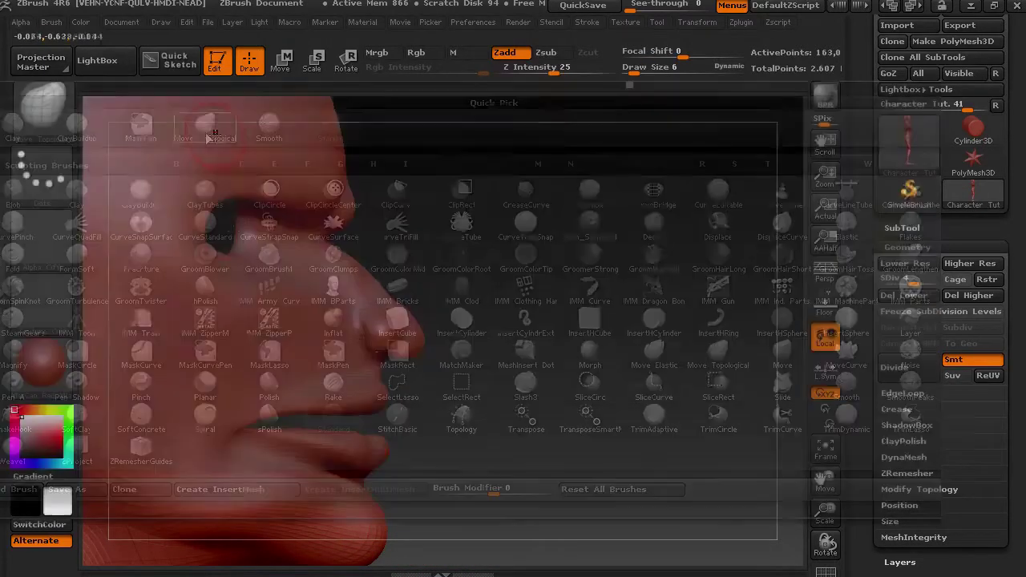
{"action": "mouse_move", "coordinate": [641, 67]}
{"action": "left_mouse_down"}
{"action": "mouse_move", "coordinate": [682, 67]}
{"action": "mouse_move", "coordinate": [642, 67]}
{"action": "left_mouse_up"}
{"action": "mouse_move", "coordinate": [245, 429]}
{"action": "left_mouse_down"}
{"action": "mouse_move", "coordinate": [312, 420]}
{"action": "mouse_move", "coordinate": [299, 420]}
{"action": "left_mouse_up"}
{"action": "left_click_drag", "start_coordinate": [547, 371], "coordinate": [449, 393]}
{"action": "mouse_move", "coordinate": [538, 421]}
{"action": "left_mouse_down"}
{"action": "mouse_move", "coordinate": [507, 422]}
{"action": "mouse_move", "coordinate": [478, 403]}
{"action": "mouse_move", "coordinate": [506, 421]}
{"action": "left_mouse_up"}
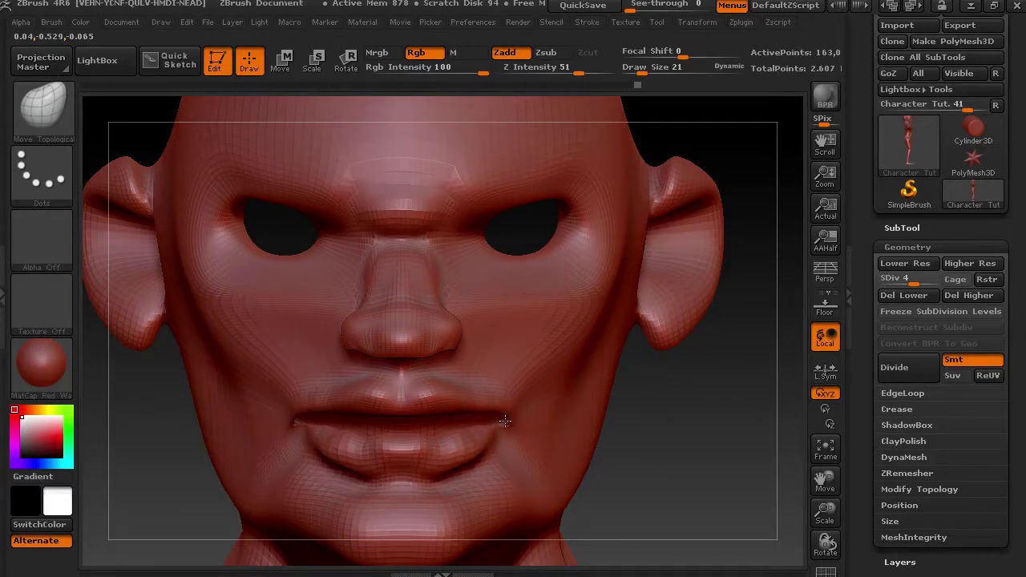
Step: Push the nose, lips and chin back in profile with the Move Topological brush at draw size 84
{"action": "left_click_drag", "start_coordinate": [641, 415], "coordinate": [711, 422]}
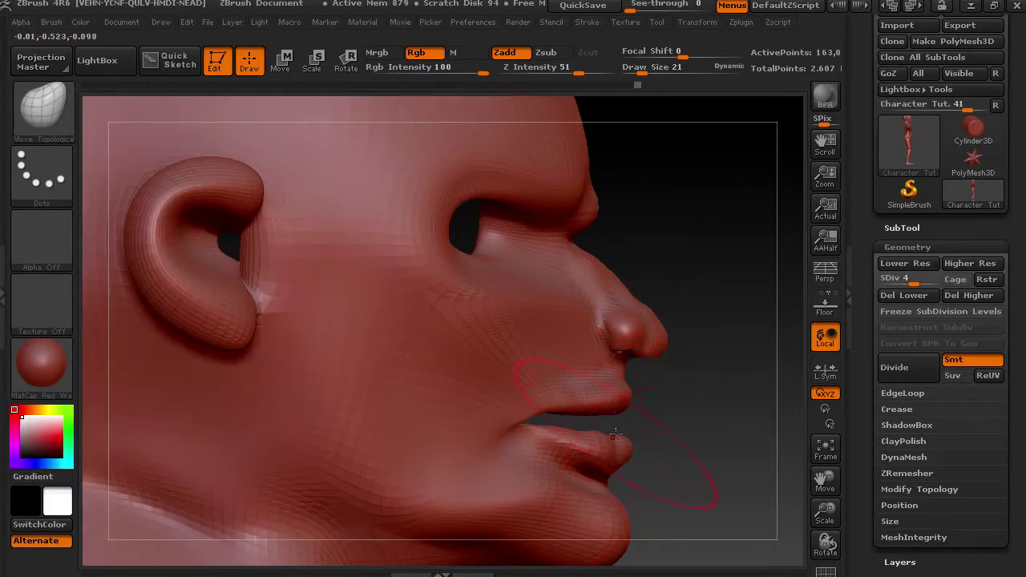
{"action": "left_click_drag", "start_coordinate": [647, 71], "coordinate": [658, 71]}
{"action": "left_click_drag", "start_coordinate": [627, 392], "coordinate": [595, 389]}
{"action": "left_click_drag", "start_coordinate": [590, 521], "coordinate": [554, 520]}
{"action": "left_click_drag", "start_coordinate": [566, 385], "coordinate": [559, 384]}
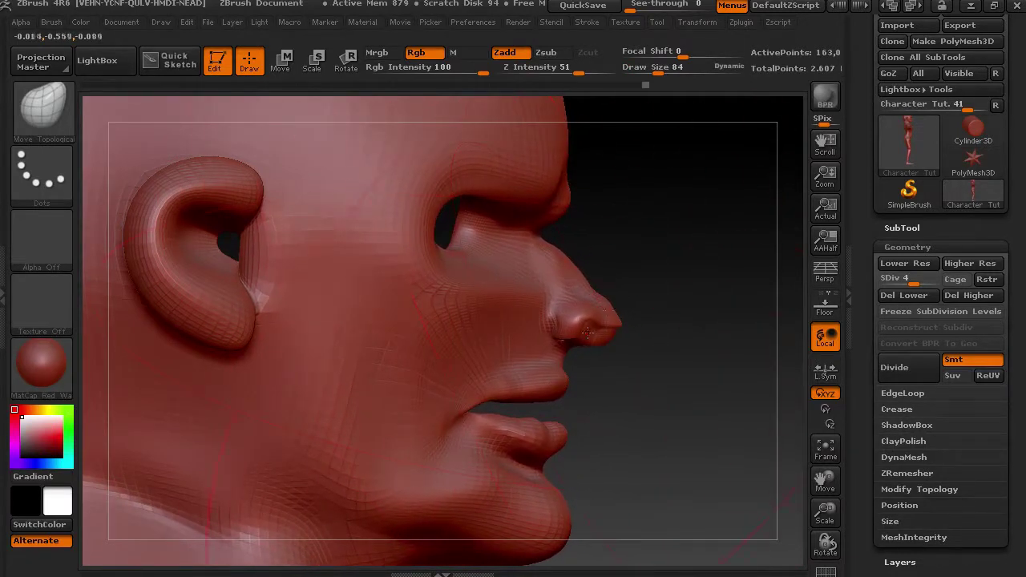
Step: Reduce the draw size to 27 and adjust the mouth corners and both lips so the mouth closes more tightly
{"action": "left_click_drag", "start_coordinate": [678, 71], "coordinate": [663, 71]}
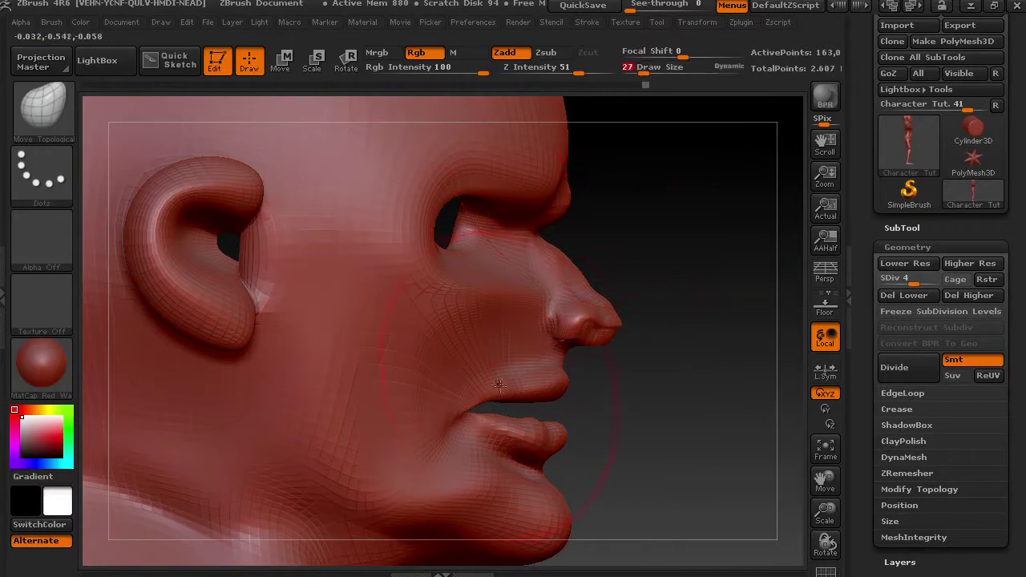
{"action": "left_click_drag", "start_coordinate": [452, 410], "coordinate": [499, 429]}
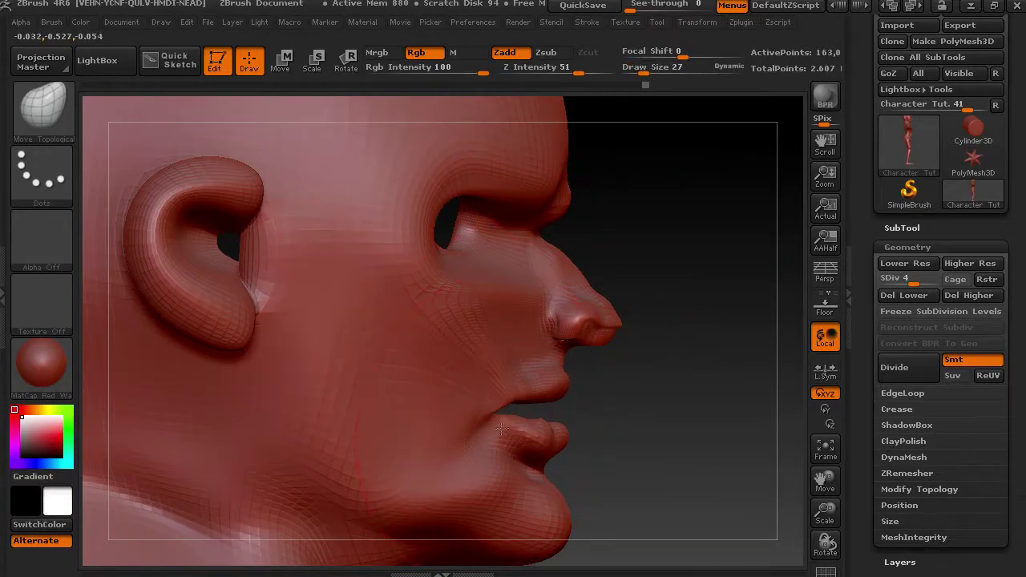
{"action": "left_click_drag", "start_coordinate": [745, 433], "coordinate": [631, 431]}
{"action": "left_click_drag", "start_coordinate": [694, 411], "coordinate": [676, 390]}
{"action": "left_click_drag", "start_coordinate": [612, 439], "coordinate": [610, 419]}
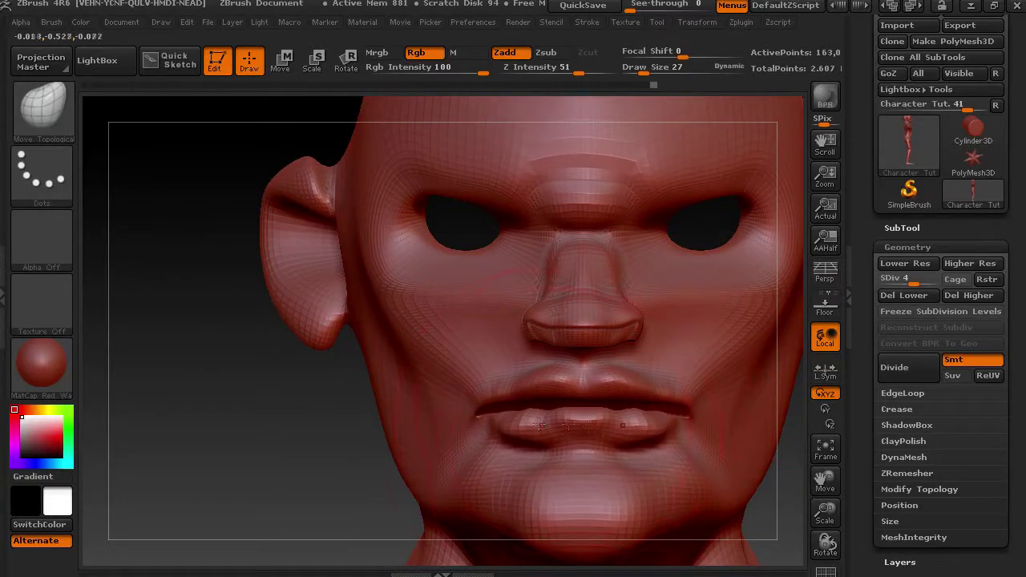
{"action": "left_click_drag", "start_coordinate": [495, 384], "coordinate": [497, 391]}
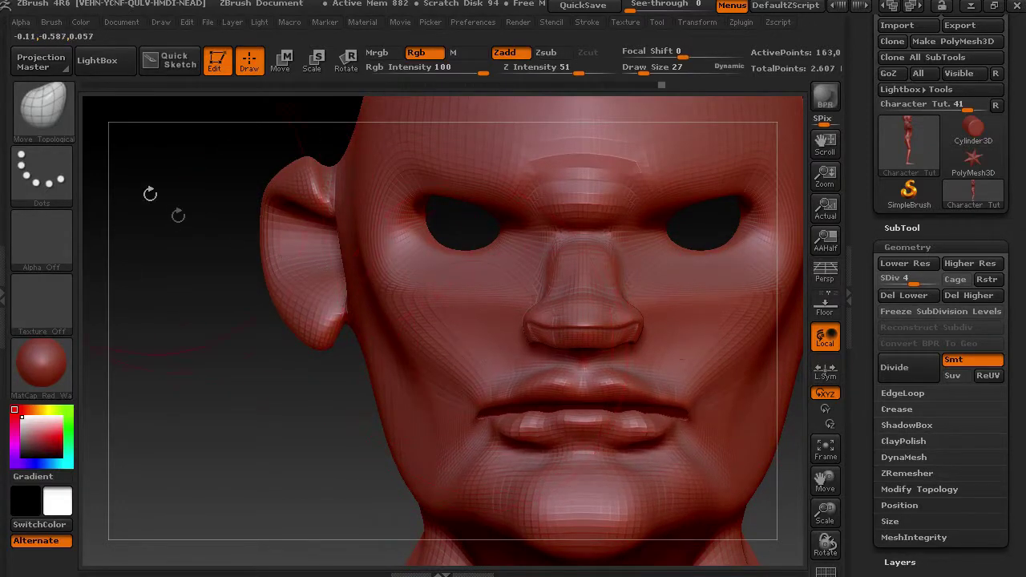
Step: Build up the cheekbones and the outer rims of the eye sockets with the Standard brush at draw size 15
{"action": "left_click", "coordinate": [48, 113]}
{"action": "left_click", "coordinate": [332, 129]}
{"action": "left_click_drag", "start_coordinate": [668, 63], "coordinate": [653, 64]}
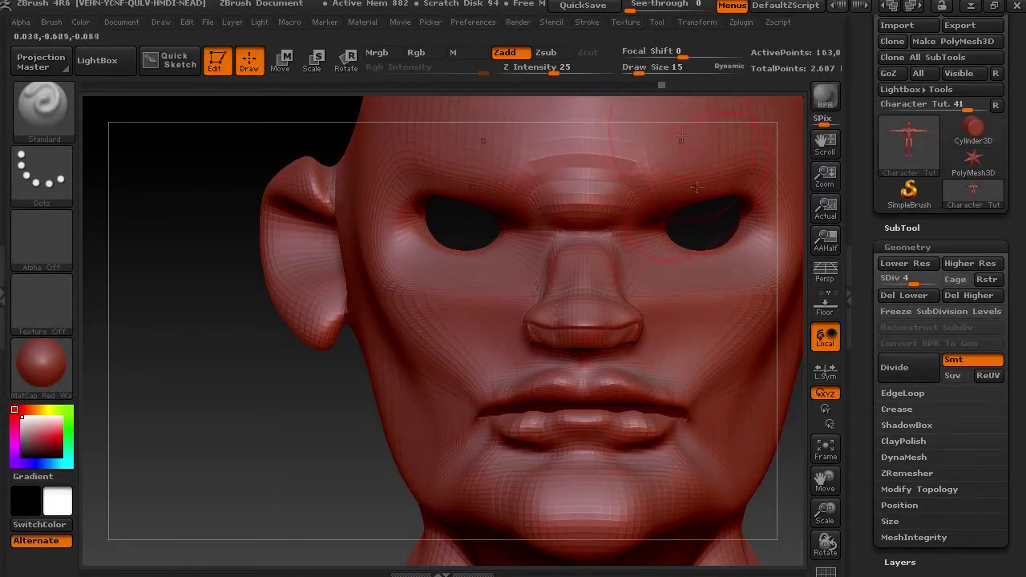
{"action": "mouse_move", "coordinate": [710, 315]}
{"action": "left_mouse_down"}
{"action": "mouse_move", "coordinate": [751, 296]}
{"action": "mouse_move", "coordinate": [748, 340]}
{"action": "left_mouse_up"}
{"action": "left_click_drag", "start_coordinate": [684, 335], "coordinate": [704, 327]}
{"action": "mouse_move", "coordinate": [354, 443]}
{"action": "left_mouse_down"}
{"action": "mouse_move", "coordinate": [246, 474]}
{"action": "mouse_move", "coordinate": [145, 473]}
{"action": "mouse_move", "coordinate": [133, 450]}
{"action": "left_mouse_up"}
{"action": "mouse_move", "coordinate": [630, 307]}
{"action": "left_mouse_down"}
{"action": "mouse_move", "coordinate": [579, 347]}
{"action": "mouse_move", "coordinate": [636, 277]}
{"action": "mouse_move", "coordinate": [625, 273]}
{"action": "left_mouse_up"}
{"action": "mouse_move", "coordinate": [584, 234]}
{"action": "left_mouse_down"}
{"action": "mouse_move", "coordinate": [595, 226]}
{"action": "mouse_move", "coordinate": [578, 226]}
{"action": "left_mouse_up"}
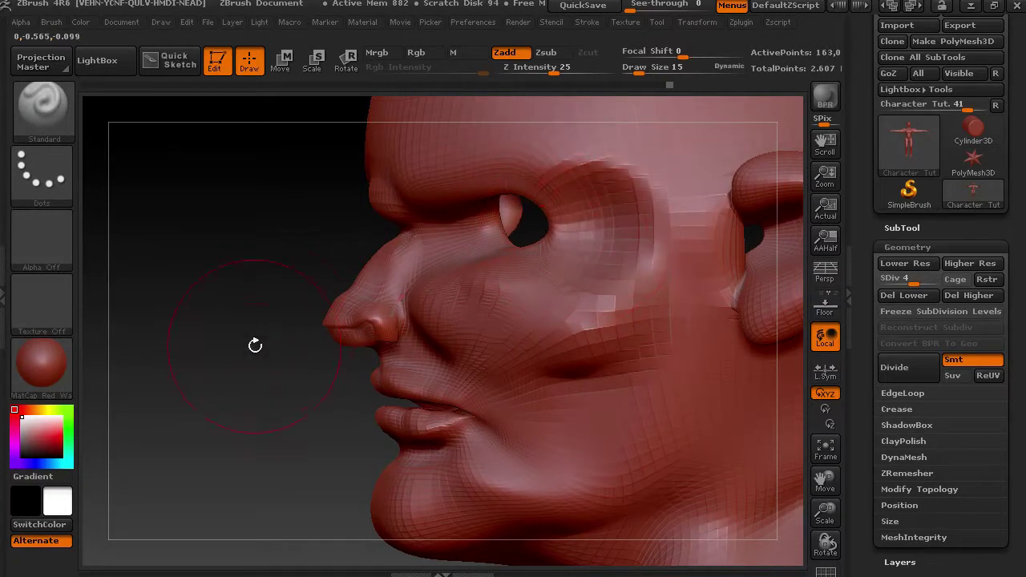
Step: Refine the areas beside the eye sockets and smooth the temples and outer cheeks
{"action": "left_click_drag", "start_coordinate": [263, 337], "coordinate": [191, 435], "text": "alt"}
{"action": "mouse_move", "coordinate": [624, 211]}
{"action": "left_mouse_down"}
{"action": "mouse_move", "coordinate": [629, 218]}
{"action": "mouse_move", "coordinate": [611, 231]}
{"action": "left_mouse_up"}
{"action": "mouse_move", "coordinate": [522, 227]}
{"action": "left_mouse_down"}
{"action": "mouse_move", "coordinate": [401, 233]}
{"action": "mouse_move", "coordinate": [356, 241]}
{"action": "mouse_move", "coordinate": [361, 255]}
{"action": "left_mouse_up"}
{"action": "mouse_move", "coordinate": [226, 231]}
{"action": "left_mouse_down"}
{"action": "mouse_move", "coordinate": [281, 240]}
{"action": "mouse_move", "coordinate": [361, 287]}
{"action": "mouse_move", "coordinate": [339, 287]}
{"action": "left_mouse_up"}
{"action": "mouse_move", "coordinate": [401, 278]}
{"action": "left_mouse_down"}
{"action": "mouse_move", "coordinate": [381, 271]}
{"action": "mouse_move", "coordinate": [522, 257]}
{"action": "left_mouse_up"}
{"action": "key", "text": "shift"}
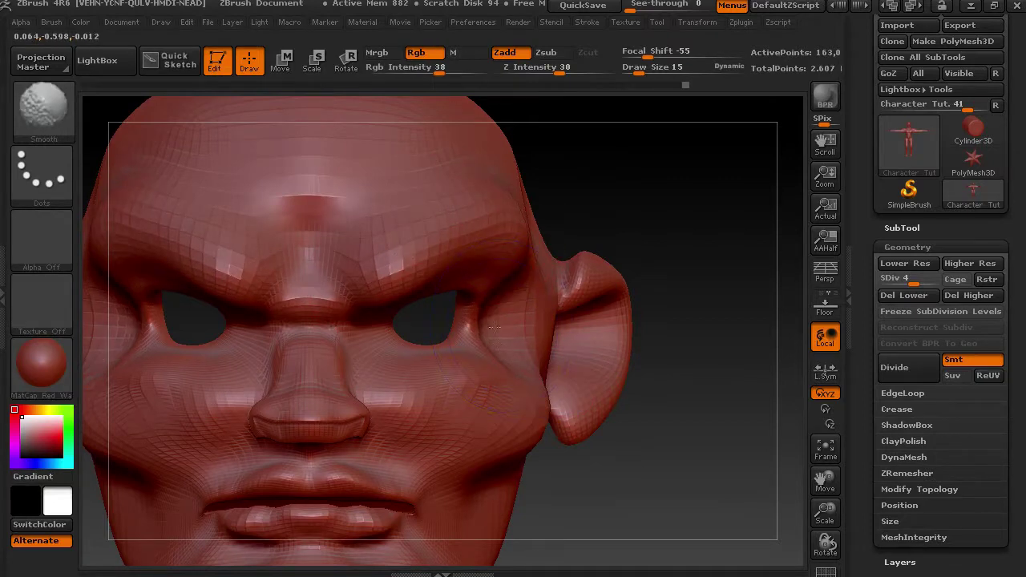
{"action": "left_click_drag", "start_coordinate": [539, 399], "coordinate": [521, 438], "text": "shift"}
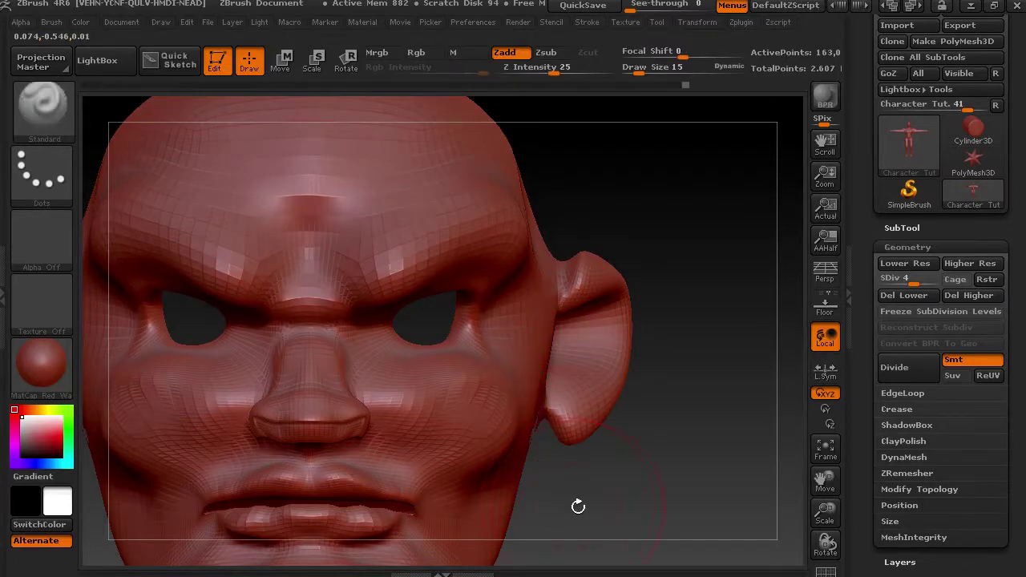
Step: Build up the cheeks beside the mouth corners and the side of the jaw, and smooth the strokes
{"action": "left_click_drag", "start_coordinate": [572, 504], "coordinate": [616, 381], "text": "alt"}
{"action": "left_click_drag", "start_coordinate": [492, 367], "coordinate": [488, 377]}
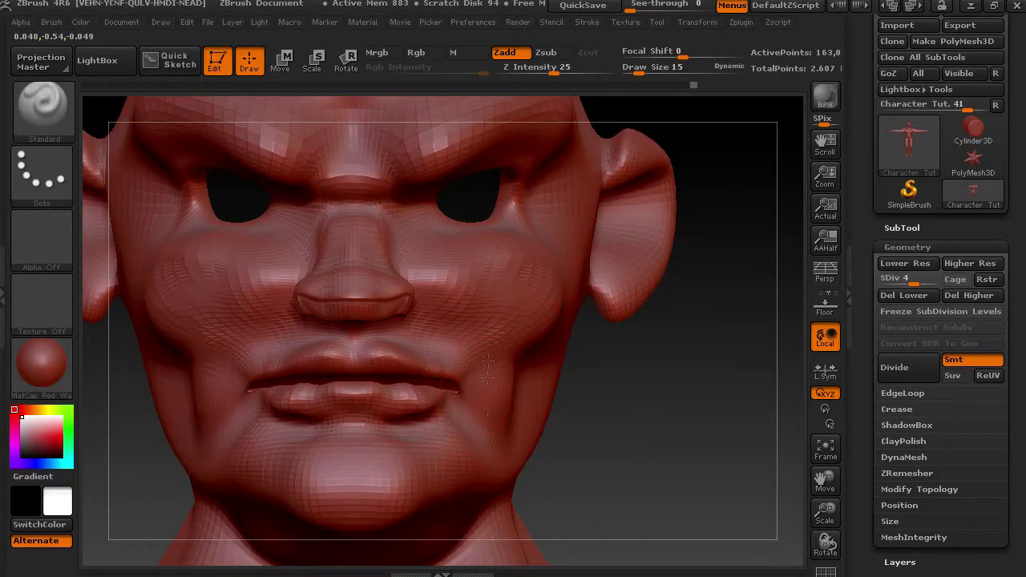
{"action": "left_click_drag", "start_coordinate": [607, 378], "coordinate": [590, 385]}
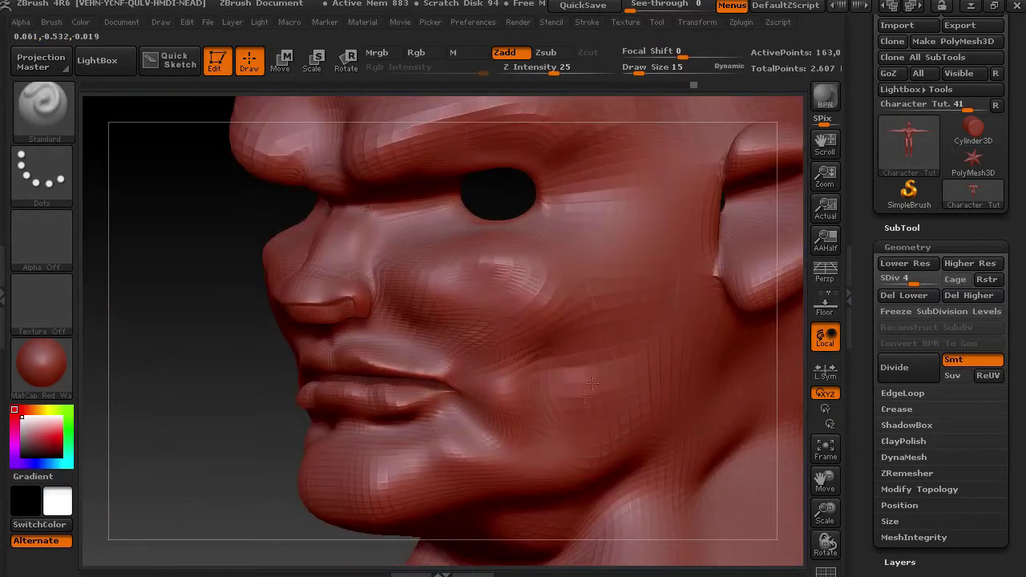
{"action": "key", "text": "shift"}
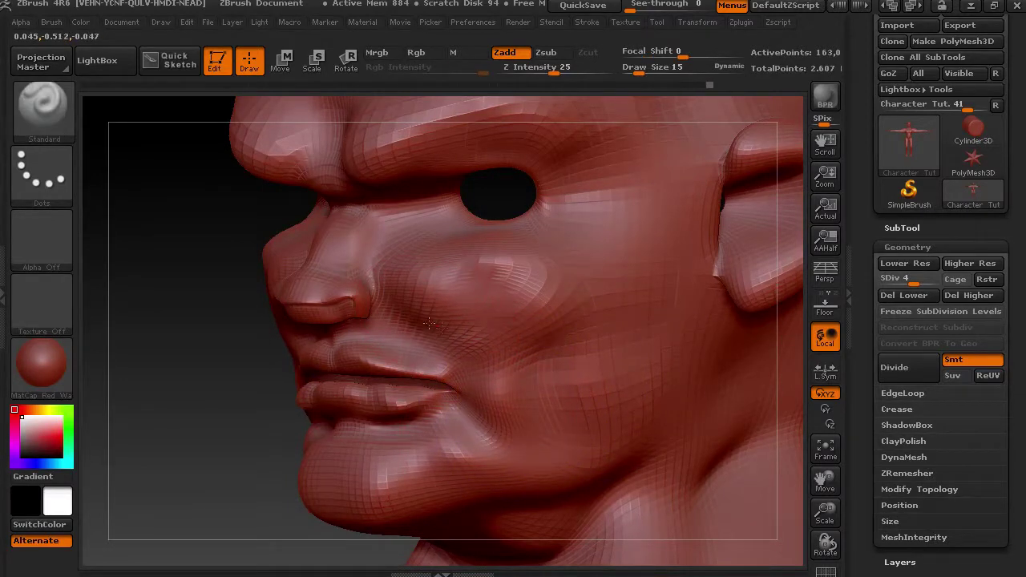
{"action": "key", "text": "shift"}
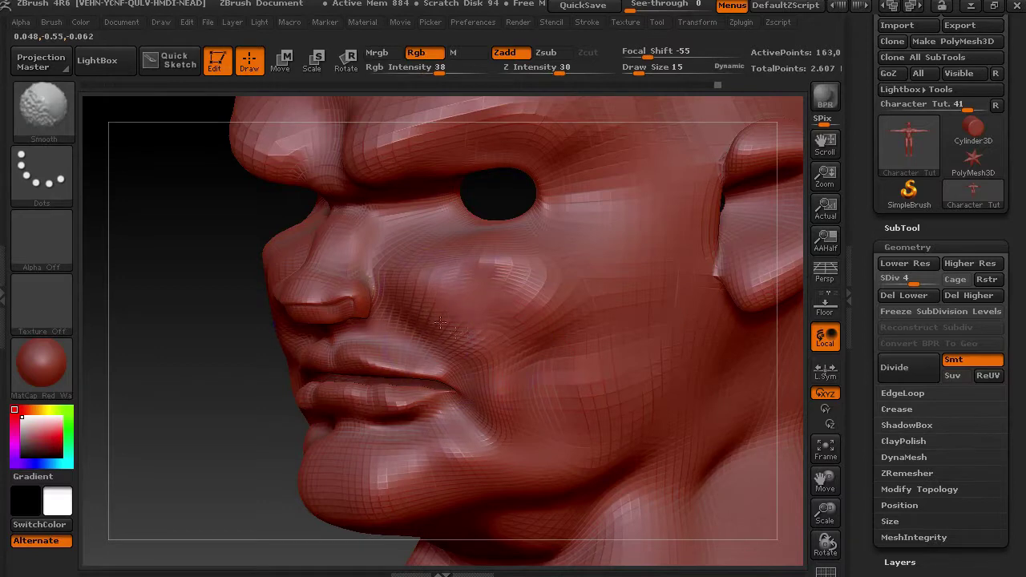
Step: Sculpt the folds running from the nose around the mouth corners and build up both sides of the chin
{"action": "left_click_drag", "start_coordinate": [184, 481], "coordinate": [400, 431], "text": "shift"}
{"action": "left_click_drag", "start_coordinate": [443, 329], "coordinate": [460, 399]}
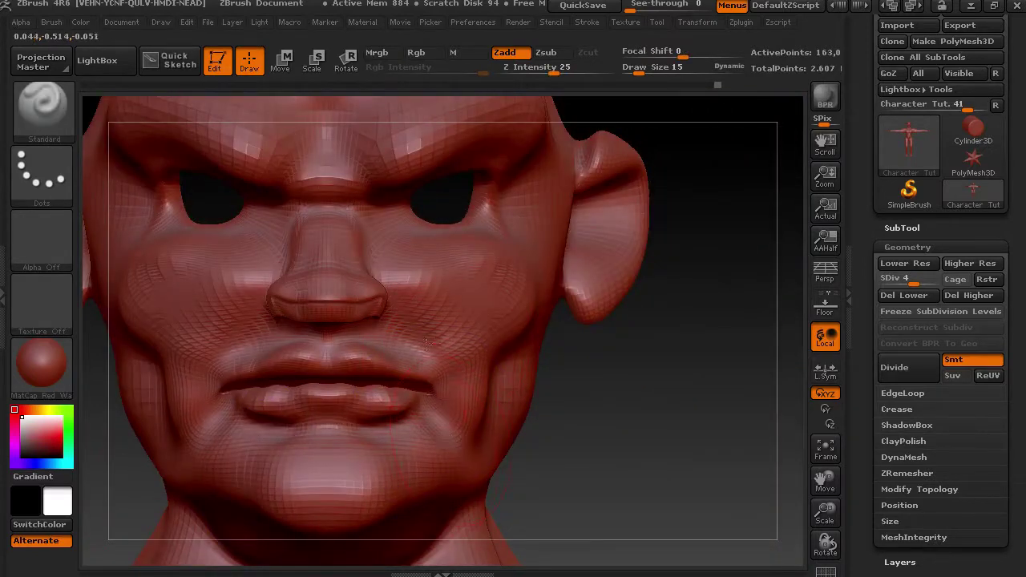
{"action": "mouse_move", "coordinate": [439, 337]}
{"action": "left_mouse_down"}
{"action": "mouse_move", "coordinate": [401, 294]}
{"action": "mouse_move", "coordinate": [469, 363]}
{"action": "left_mouse_up"}
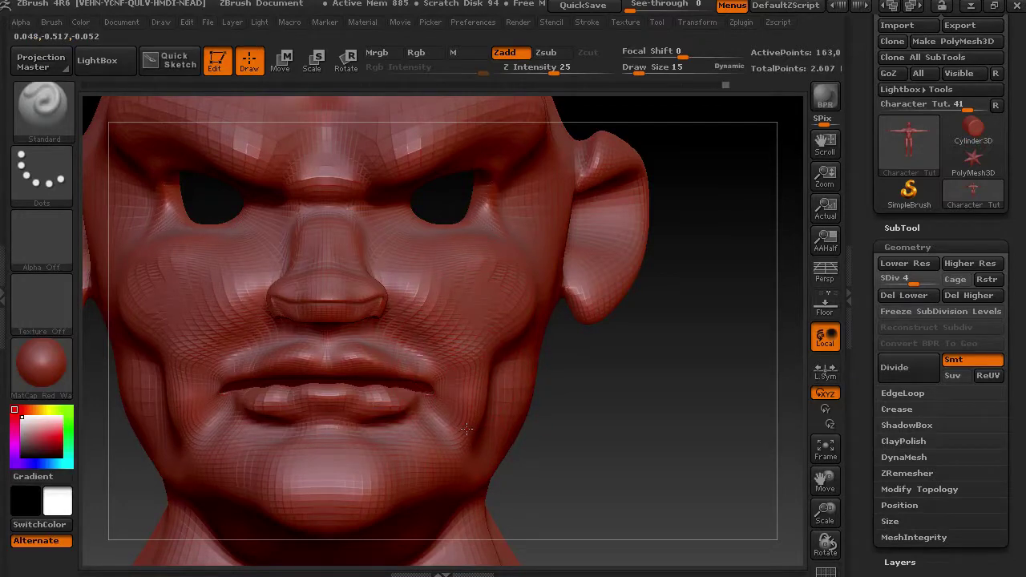
{"action": "left_click_drag", "start_coordinate": [362, 488], "coordinate": [374, 460]}
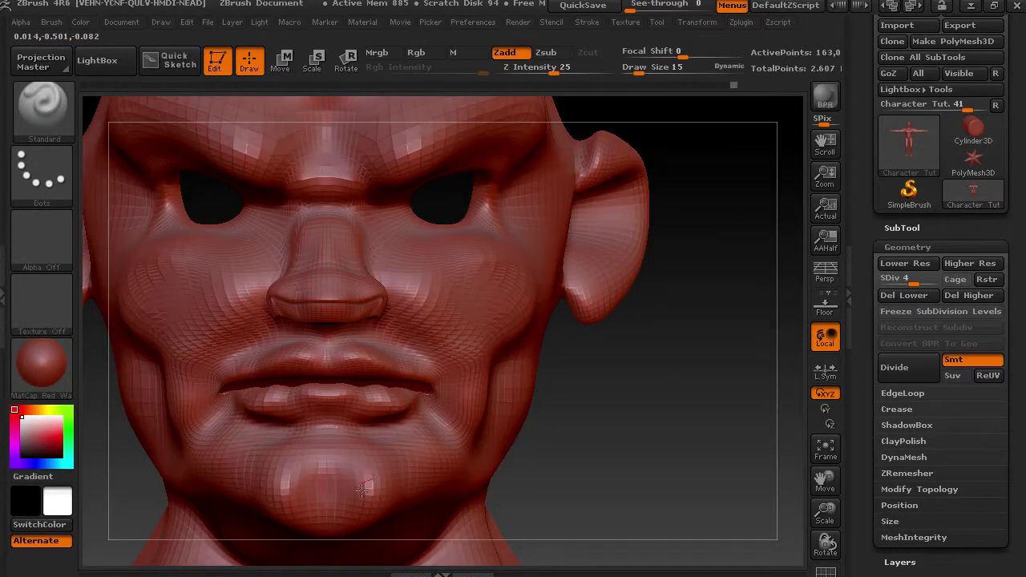
{"action": "left_click_drag", "start_coordinate": [347, 511], "coordinate": [363, 483]}
Step: Shape the underside of the jaw and the upper throat with the Standard brush at draw size 15
{"action": "mouse_move", "coordinate": [553, 485]}
{"action": "left_mouse_down"}
{"action": "mouse_move", "coordinate": [376, 488]}
{"action": "mouse_move", "coordinate": [348, 504]}
{"action": "mouse_move", "coordinate": [380, 501]}
{"action": "mouse_move", "coordinate": [248, 371]}
{"action": "left_mouse_up"}
{"action": "left_click_drag", "start_coordinate": [465, 387], "coordinate": [550, 362]}
{"action": "left_click_drag", "start_coordinate": [462, 392], "coordinate": [417, 391]}
{"action": "mouse_move", "coordinate": [364, 428]}
{"action": "left_mouse_down"}
{"action": "mouse_move", "coordinate": [431, 407]}
{"action": "mouse_move", "coordinate": [448, 388]}
{"action": "mouse_move", "coordinate": [390, 394]}
{"action": "left_mouse_up"}
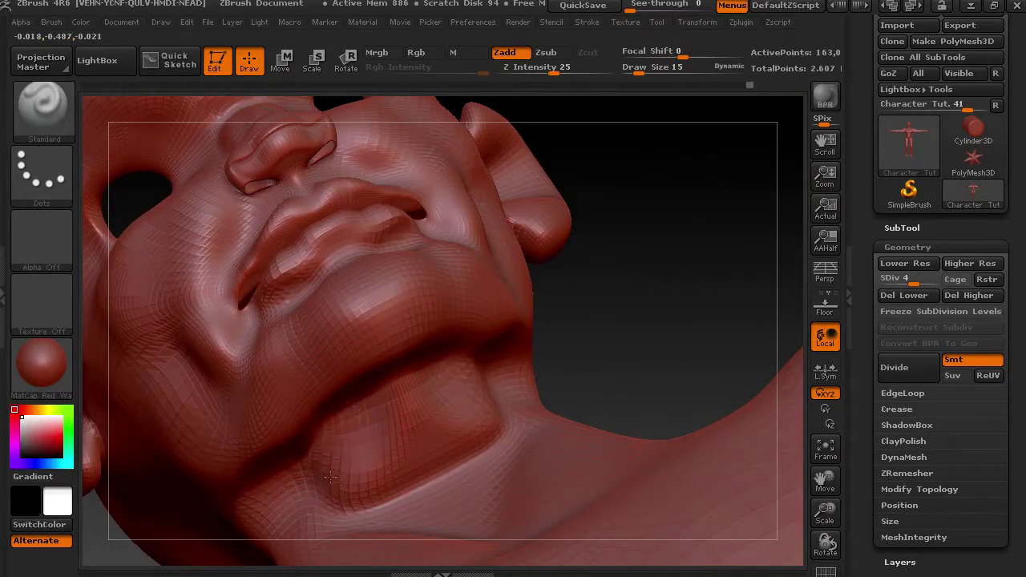
{"action": "left_click_drag", "start_coordinate": [392, 393], "coordinate": [418, 392]}
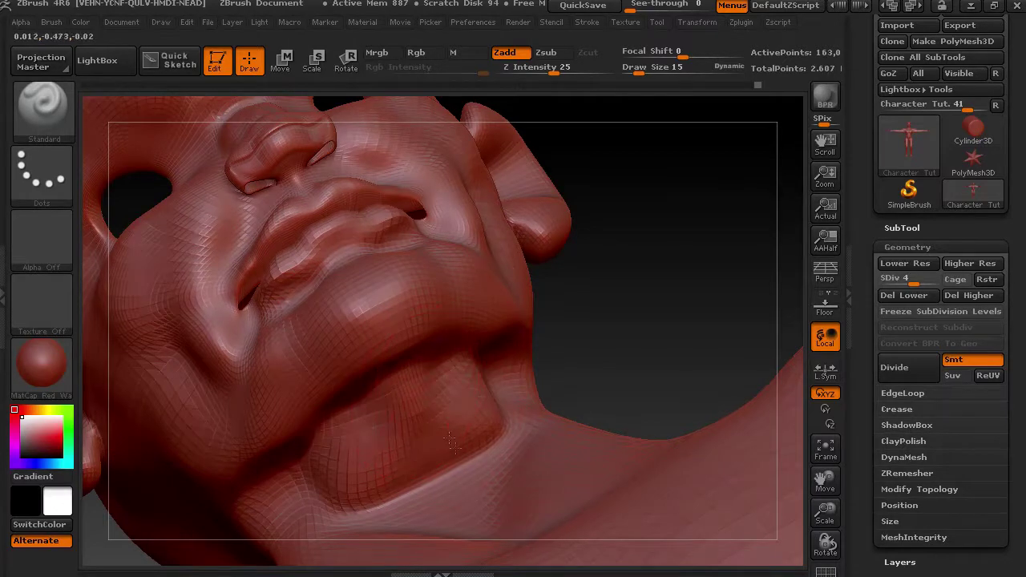
{"action": "mouse_move", "coordinate": [683, 280]}
{"action": "left_mouse_down"}
{"action": "mouse_move", "coordinate": [671, 360]}
{"action": "mouse_move", "coordinate": [730, 316]}
{"action": "left_mouse_up"}
{"action": "mouse_move", "coordinate": [433, 421]}
{"action": "left_mouse_down"}
{"action": "mouse_move", "coordinate": [454, 425]}
{"action": "mouse_move", "coordinate": [470, 452]}
{"action": "mouse_move", "coordinate": [462, 457]}
{"action": "left_mouse_up"}
{"action": "left_click_drag", "start_coordinate": [739, 339], "coordinate": [802, 343]}
Step: Sculpt the Adam's apple on the front of the neck and smooth the throat and jawline around it
{"action": "left_click_drag", "start_coordinate": [446, 393], "coordinate": [483, 380], "text": "shift"}
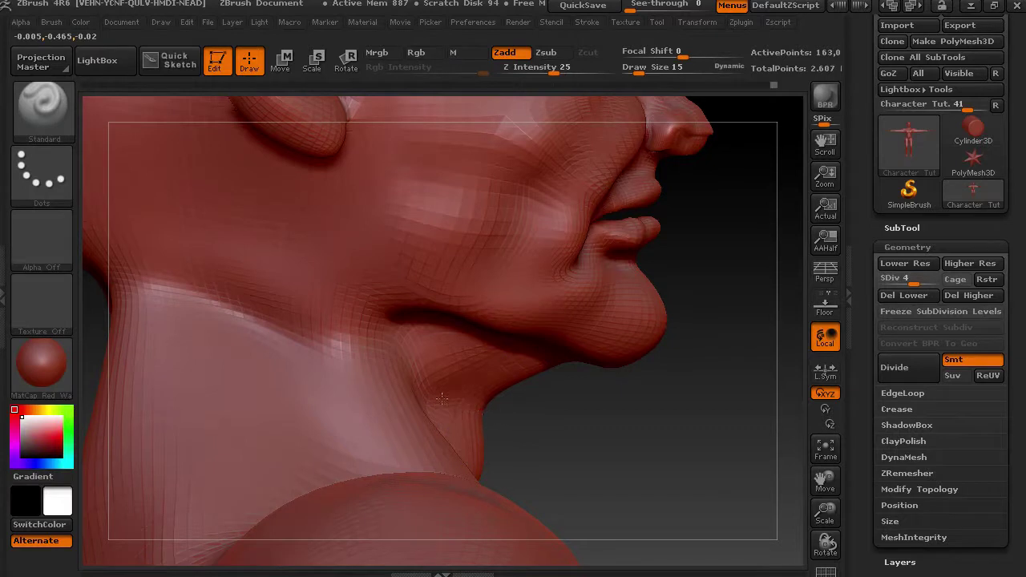
{"action": "key", "text": "shift"}
{"action": "left_click_drag", "start_coordinate": [630, 396], "coordinate": [561, 391]}
{"action": "left_click_drag", "start_coordinate": [496, 406], "coordinate": [536, 392]}
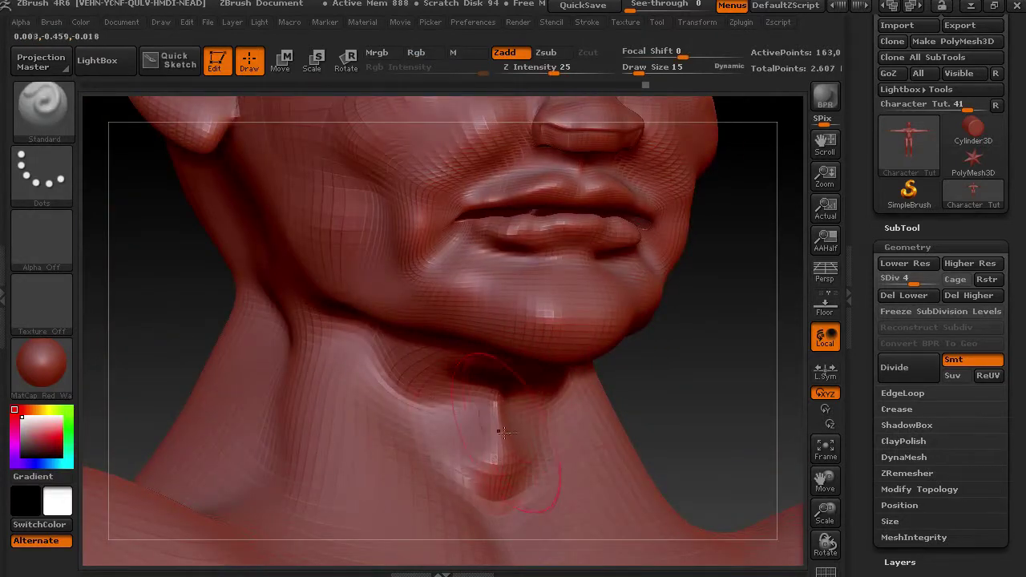
{"action": "mouse_move", "coordinate": [501, 452]}
{"action": "left_mouse_down"}
{"action": "mouse_move", "coordinate": [498, 407]}
{"action": "mouse_move", "coordinate": [506, 449]}
{"action": "mouse_move", "coordinate": [476, 432]}
{"action": "left_mouse_up"}
{"action": "key", "text": "shift"}
{"action": "mouse_move", "coordinate": [704, 386]}
{"action": "left_mouse_down"}
{"action": "mouse_move", "coordinate": [826, 377]}
{"action": "mouse_move", "coordinate": [777, 378]}
{"action": "left_mouse_up"}
{"action": "mouse_move", "coordinate": [592, 307]}
{"action": "left_mouse_down"}
{"action": "mouse_move", "coordinate": [566, 540]}
{"action": "mouse_move", "coordinate": [586, 273]}
{"action": "mouse_move", "coordinate": [611, 536]}
{"action": "mouse_move", "coordinate": [632, 299]}
{"action": "mouse_move", "coordinate": [660, 446]}
{"action": "mouse_move", "coordinate": [709, 445]}
{"action": "left_mouse_up"}
{"action": "left_click_drag", "start_coordinate": [661, 369], "coordinate": [671, 433], "text": "shift"}
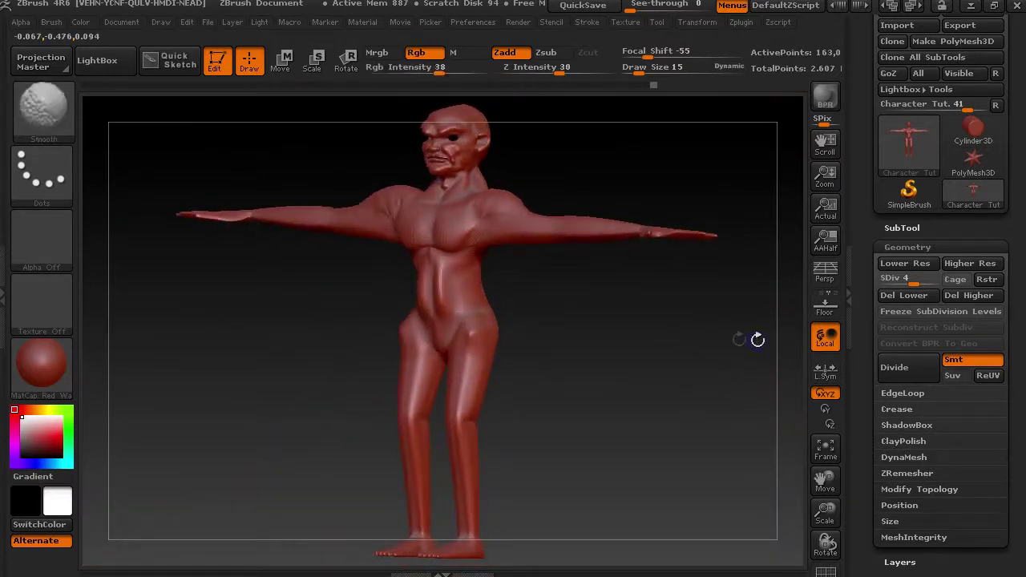
Step: Build up the trapezius and upper back muscles on both sides of the spine, extending over the shoulder blades
{"action": "mouse_move", "coordinate": [757, 339]}
{"action": "left_mouse_down"}
{"action": "mouse_move", "coordinate": [638, 361]}
{"action": "mouse_move", "coordinate": [614, 341]}
{"action": "mouse_move", "coordinate": [615, 384]}
{"action": "left_mouse_up"}
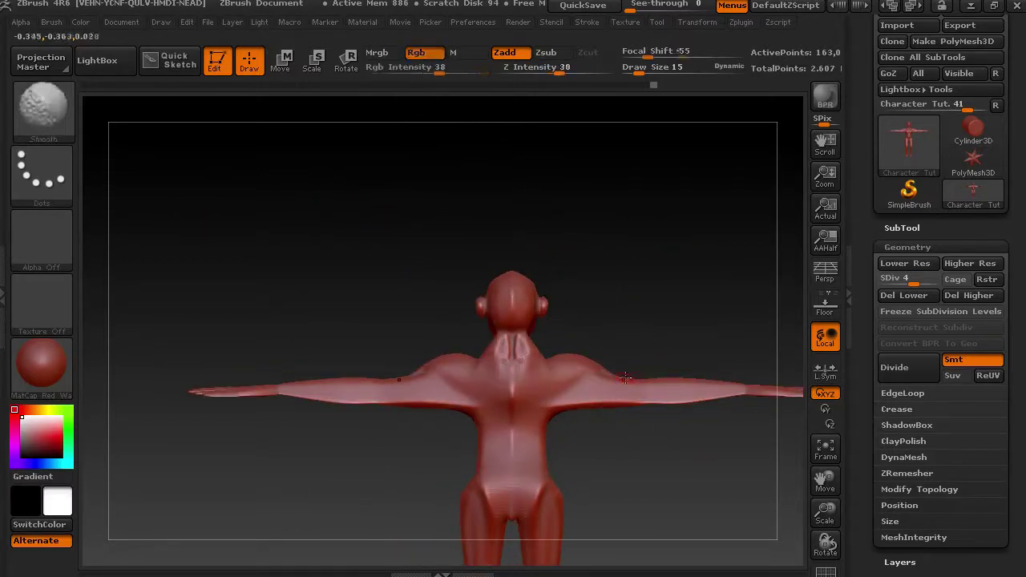
{"action": "left_click_drag", "start_coordinate": [830, 427], "coordinate": [586, 365], "text": "shift"}
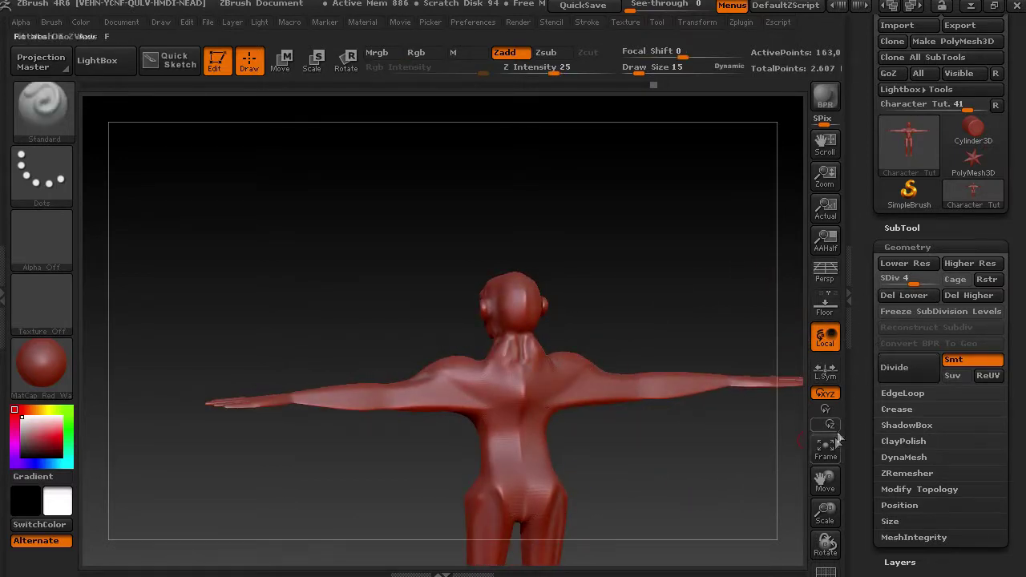
{"action": "left_click", "coordinate": [826, 449]}
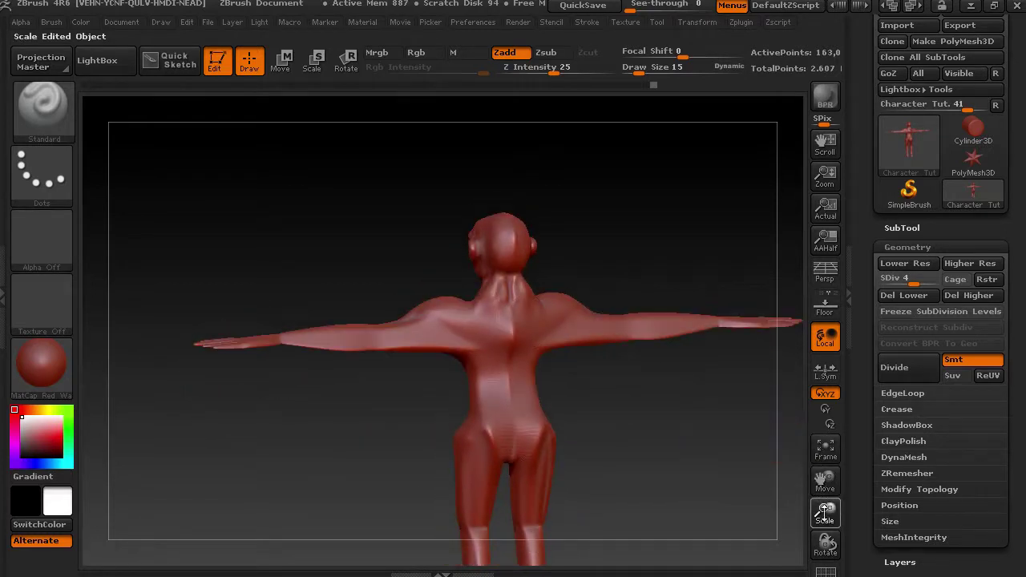
{"action": "left_click_drag", "start_coordinate": [824, 513], "coordinate": [812, 558]}
{"action": "left_click_drag", "start_coordinate": [671, 380], "coordinate": [640, 393], "text": "alt"}
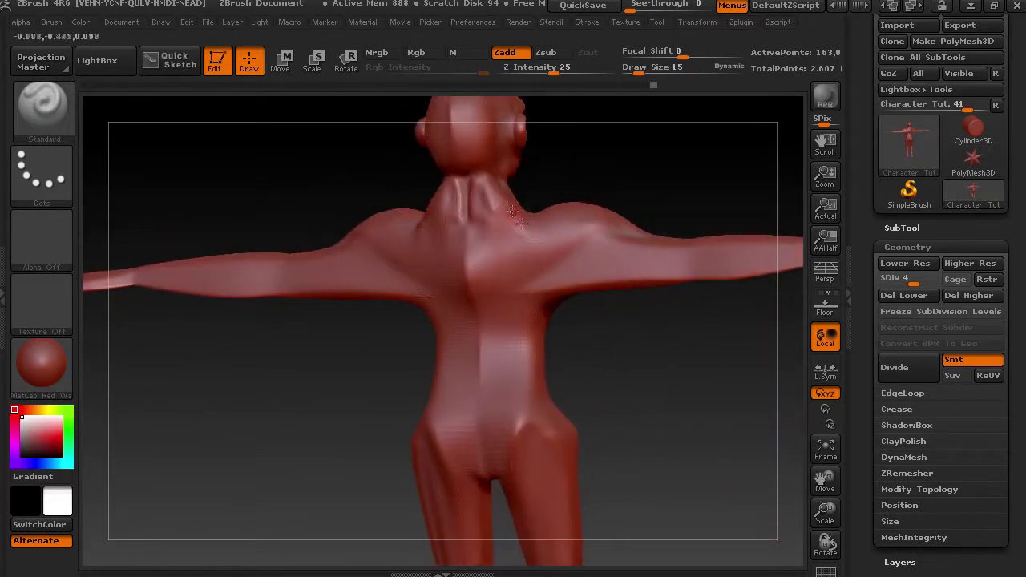
{"action": "mouse_move", "coordinate": [534, 238]}
{"action": "left_mouse_down"}
{"action": "mouse_move", "coordinate": [521, 273]}
{"action": "mouse_move", "coordinate": [518, 240]}
{"action": "mouse_move", "coordinate": [490, 237]}
{"action": "left_mouse_up"}
{"action": "mouse_move", "coordinate": [500, 296]}
{"action": "left_mouse_down"}
{"action": "mouse_move", "coordinate": [513, 241]}
{"action": "mouse_move", "coordinate": [497, 216]}
{"action": "mouse_move", "coordinate": [489, 311]}
{"action": "mouse_move", "coordinate": [478, 264]}
{"action": "mouse_move", "coordinate": [484, 273]}
{"action": "left_mouse_up"}
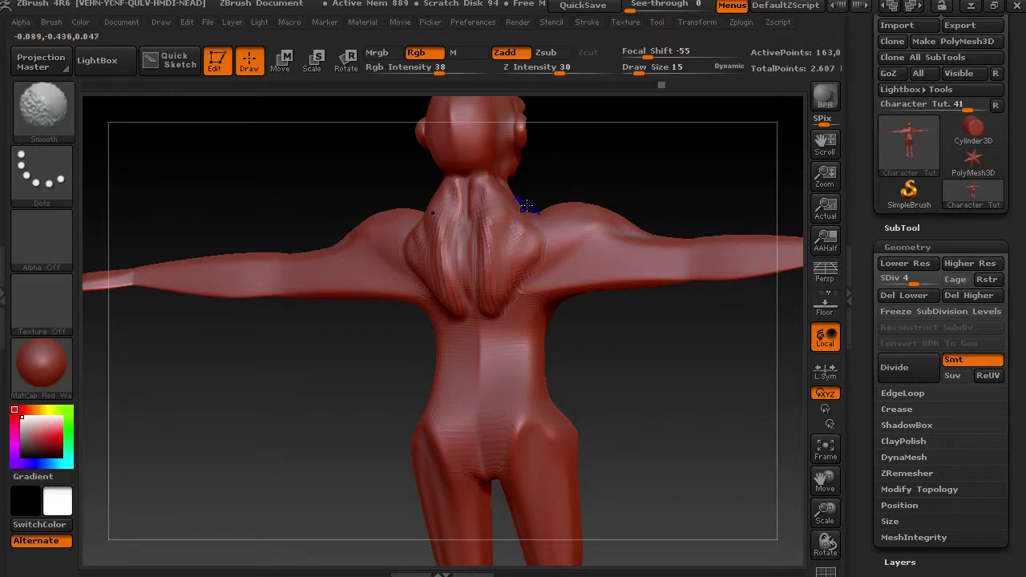
{"action": "mouse_move", "coordinate": [529, 257]}
{"action": "left_mouse_down"}
{"action": "mouse_move", "coordinate": [525, 276]}
{"action": "mouse_move", "coordinate": [538, 239]}
{"action": "left_mouse_up"}
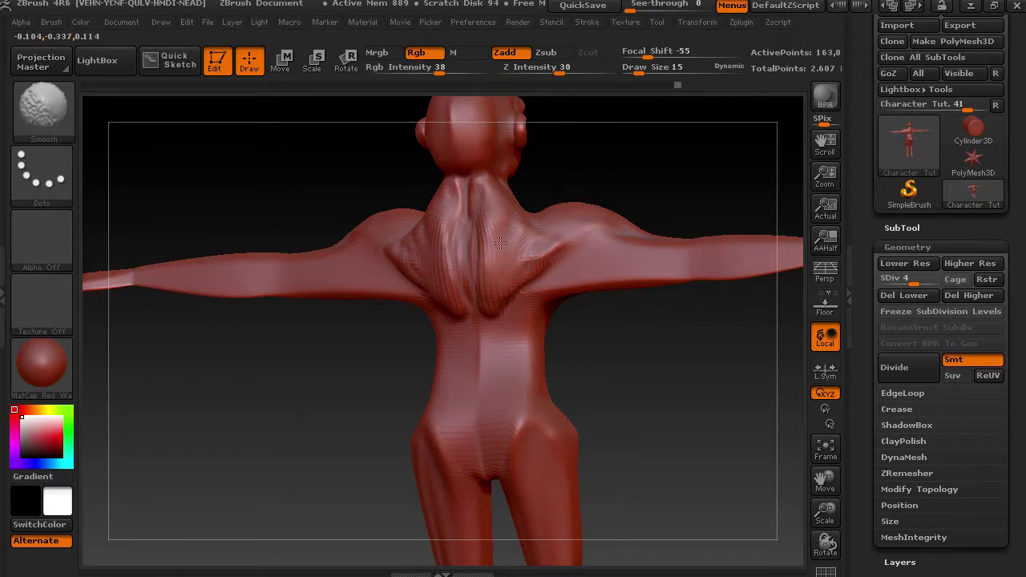
{"action": "left_click_drag", "start_coordinate": [521, 263], "coordinate": [542, 251], "text": "shift"}
Step: Sculpt the two muscle columns of the lower back, the muscles under the armpits and the shoulder blades' inner edges
{"action": "mouse_move", "coordinate": [494, 335]}
{"action": "left_mouse_down"}
{"action": "mouse_move", "coordinate": [465, 405]}
{"action": "mouse_move", "coordinate": [493, 320]}
{"action": "mouse_move", "coordinate": [453, 417]}
{"action": "mouse_move", "coordinate": [503, 388]}
{"action": "mouse_move", "coordinate": [503, 411]}
{"action": "left_mouse_up"}
{"action": "mouse_move", "coordinate": [518, 316]}
{"action": "left_mouse_down"}
{"action": "mouse_move", "coordinate": [561, 274]}
{"action": "mouse_move", "coordinate": [545, 295]}
{"action": "left_mouse_up"}
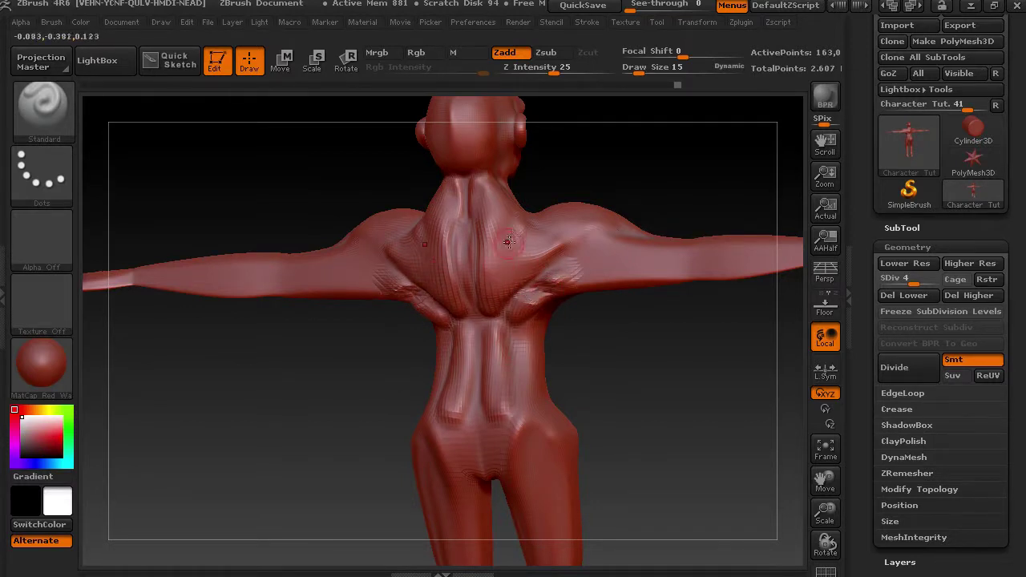
{"action": "mouse_move", "coordinate": [489, 259]}
{"action": "left_mouse_down"}
{"action": "mouse_move", "coordinate": [522, 230]}
{"action": "mouse_move", "coordinate": [491, 255]}
{"action": "mouse_move", "coordinate": [517, 234]}
{"action": "mouse_move", "coordinate": [503, 270]}
{"action": "mouse_move", "coordinate": [484, 253]}
{"action": "mouse_move", "coordinate": [507, 231]}
{"action": "mouse_move", "coordinate": [497, 255]}
{"action": "left_mouse_up"}
{"action": "key", "text": "shift"}
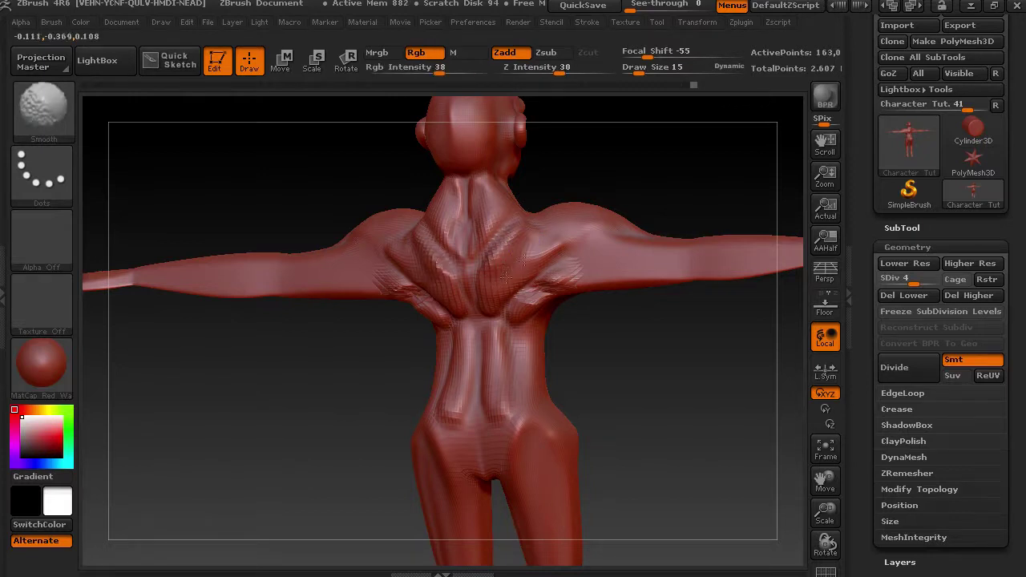
Step: Round the upper shoulder blades, define the spine between them, and smooth the side back and rib muscles
{"action": "mouse_move", "coordinate": [534, 247]}
{"action": "left_mouse_down"}
{"action": "mouse_move", "coordinate": [550, 244]}
{"action": "mouse_move", "coordinate": [539, 223]}
{"action": "left_mouse_up"}
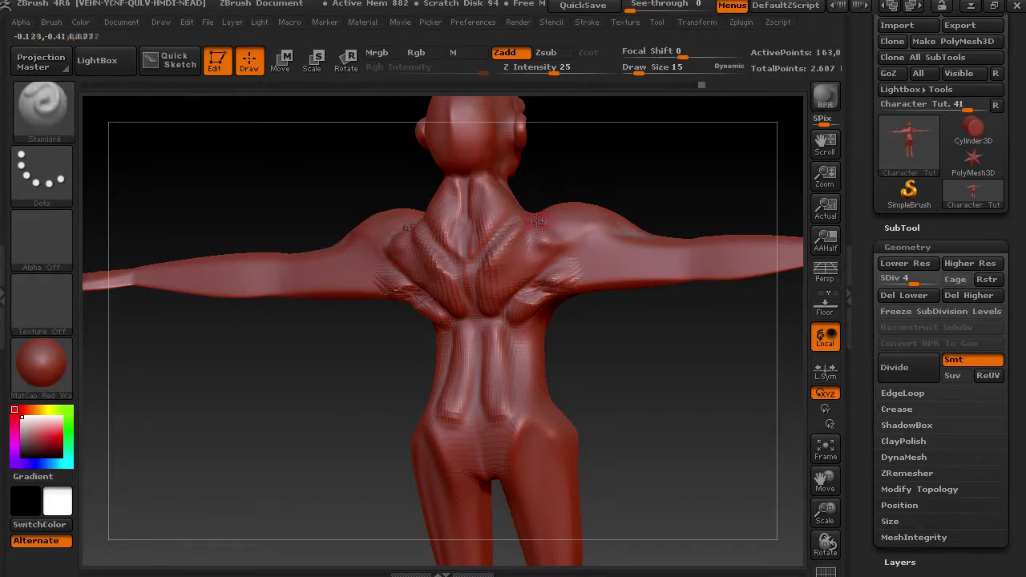
{"action": "key", "text": "shift"}
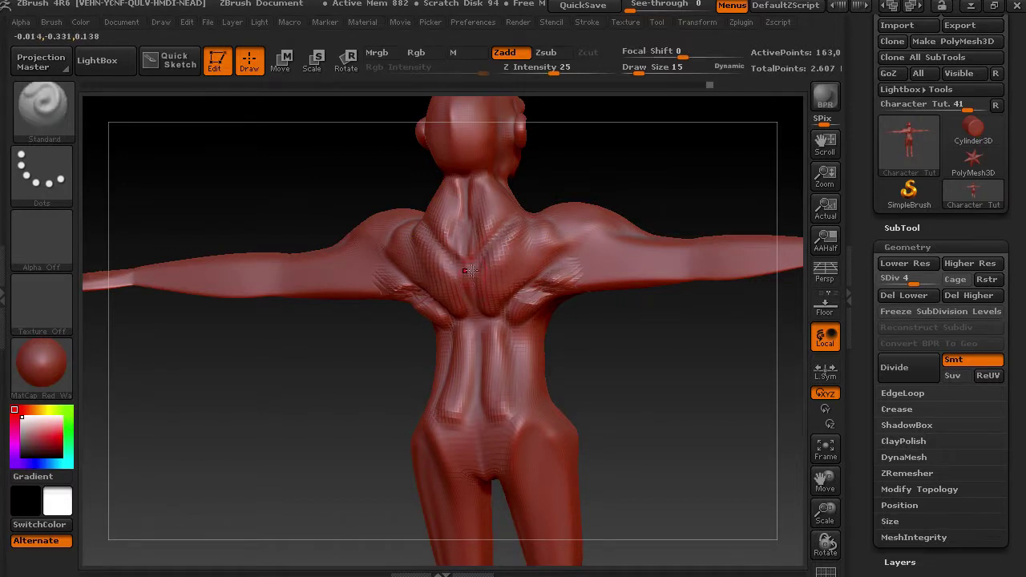
{"action": "left_click_drag", "start_coordinate": [474, 272], "coordinate": [474, 299]}
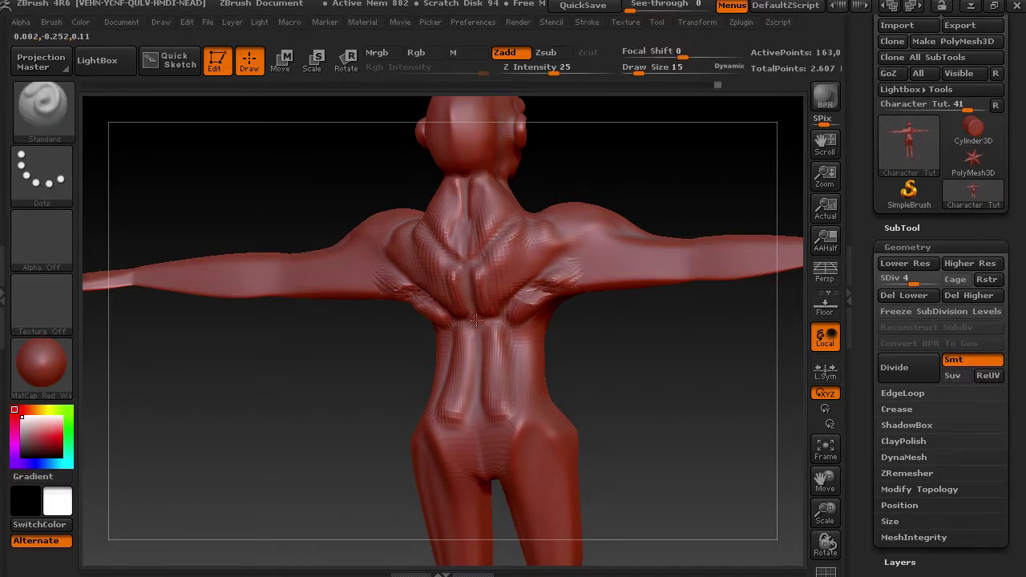
{"action": "key", "text": "shift"}
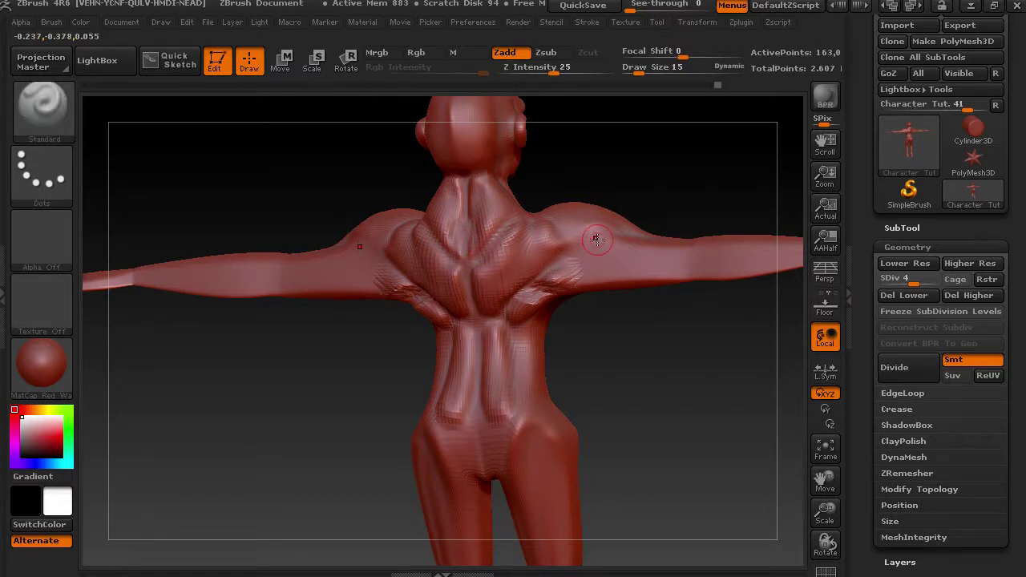
{"action": "key", "text": "shift"}
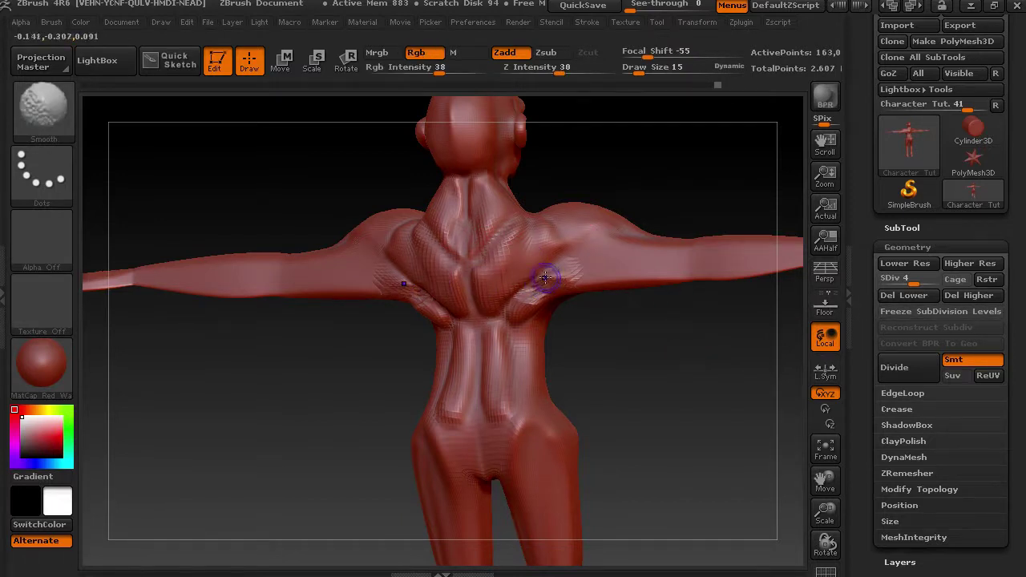
{"action": "key", "text": "shift"}
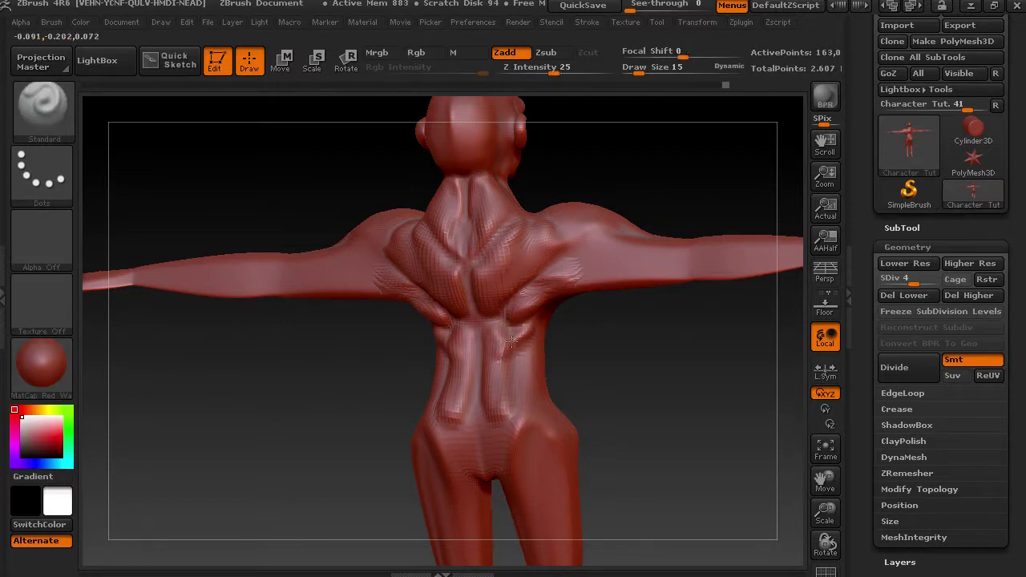
{"action": "key", "text": "shift"}
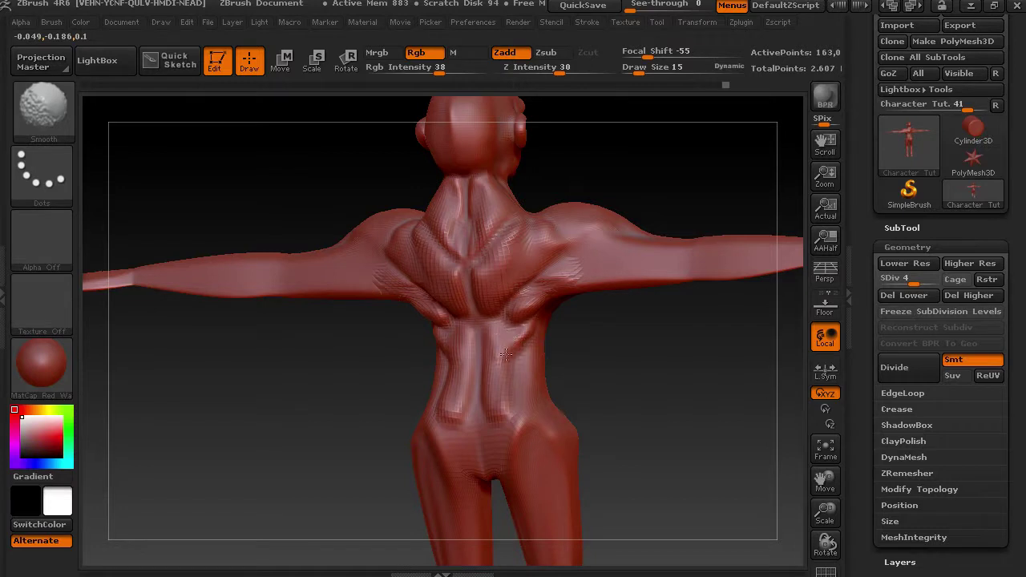
Step: Sculpt the tapering lower back muscles and rough in the buttocks at draw size 15
{"action": "mouse_move", "coordinate": [586, 355]}
{"action": "left_mouse_down"}
{"action": "mouse_move", "coordinate": [605, 367]}
{"action": "mouse_move", "coordinate": [600, 410]}
{"action": "mouse_move", "coordinate": [610, 353]}
{"action": "left_mouse_up"}
{"action": "mouse_move", "coordinate": [504, 377]}
{"action": "left_mouse_down"}
{"action": "mouse_move", "coordinate": [522, 390]}
{"action": "mouse_move", "coordinate": [522, 376]}
{"action": "mouse_move", "coordinate": [503, 404]}
{"action": "mouse_move", "coordinate": [519, 364]}
{"action": "mouse_move", "coordinate": [500, 363]}
{"action": "left_mouse_up"}
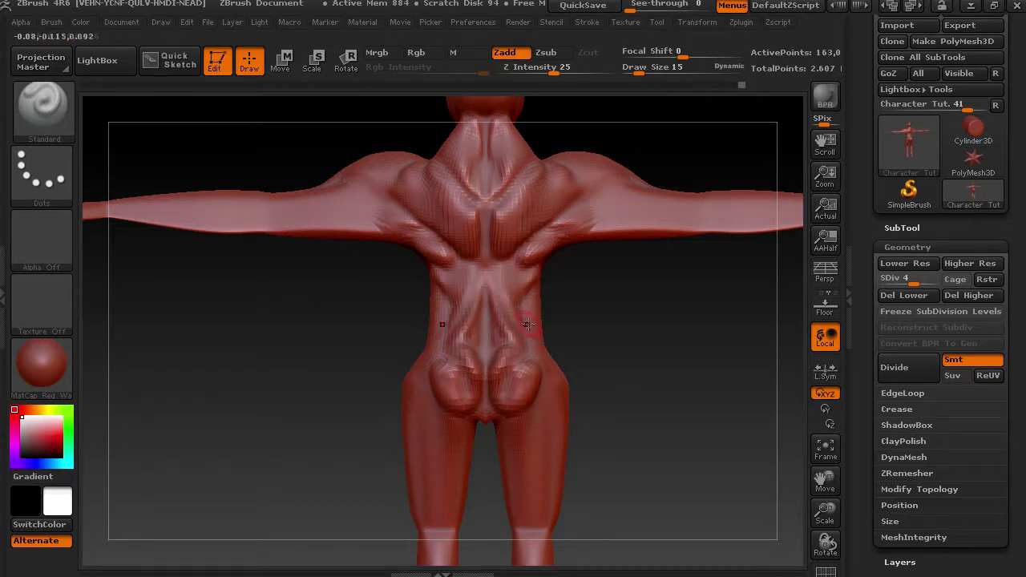
{"action": "left_click_drag", "start_coordinate": [510, 362], "coordinate": [511, 398]}
Step: Raise the draw size to 37, enlarge the buttocks, and smooth them into the hips and lower back
{"action": "left_click_drag", "start_coordinate": [641, 71], "coordinate": [648, 70]}
{"action": "mouse_move", "coordinate": [531, 373]}
{"action": "left_mouse_down"}
{"action": "mouse_move", "coordinate": [537, 394]}
{"action": "mouse_move", "coordinate": [526, 411]}
{"action": "mouse_move", "coordinate": [525, 383]}
{"action": "mouse_move", "coordinate": [547, 398]}
{"action": "left_mouse_up"}
{"action": "left_click_drag", "start_coordinate": [682, 425], "coordinate": [593, 388]}
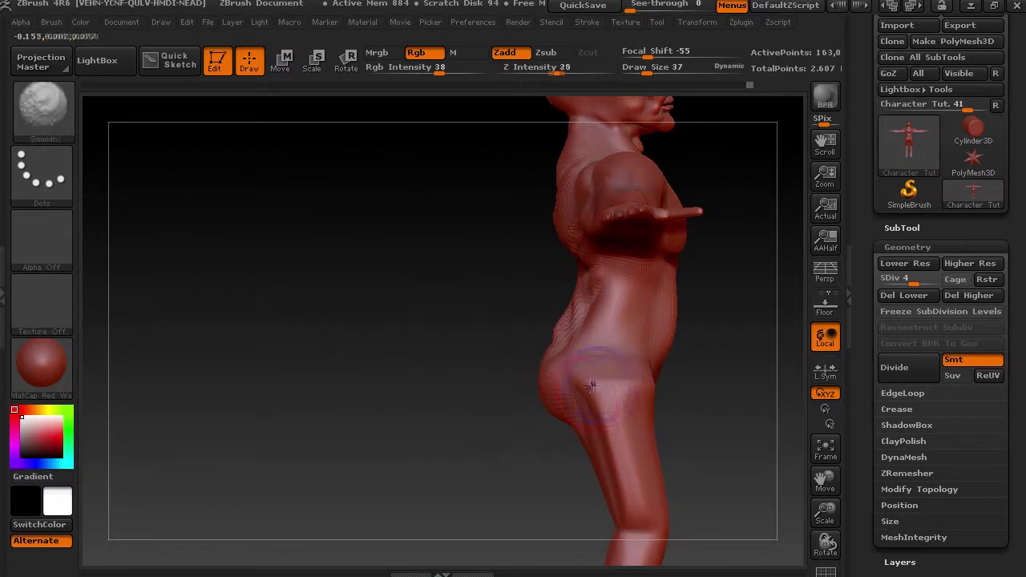
{"action": "left_click_drag", "start_coordinate": [494, 412], "coordinate": [546, 401]}
{"action": "left_click_drag", "start_coordinate": [510, 362], "coordinate": [532, 329], "text": "shift"}
{"action": "left_click_drag", "start_coordinate": [576, 382], "coordinate": [562, 379]}
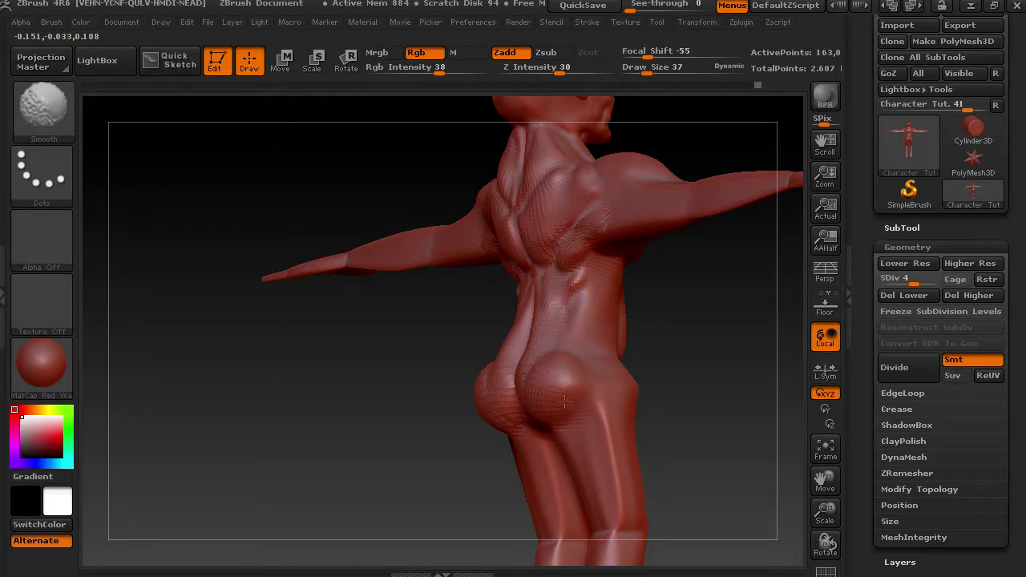
{"action": "left_click_drag", "start_coordinate": [675, 381], "coordinate": [747, 366], "text": "shift"}
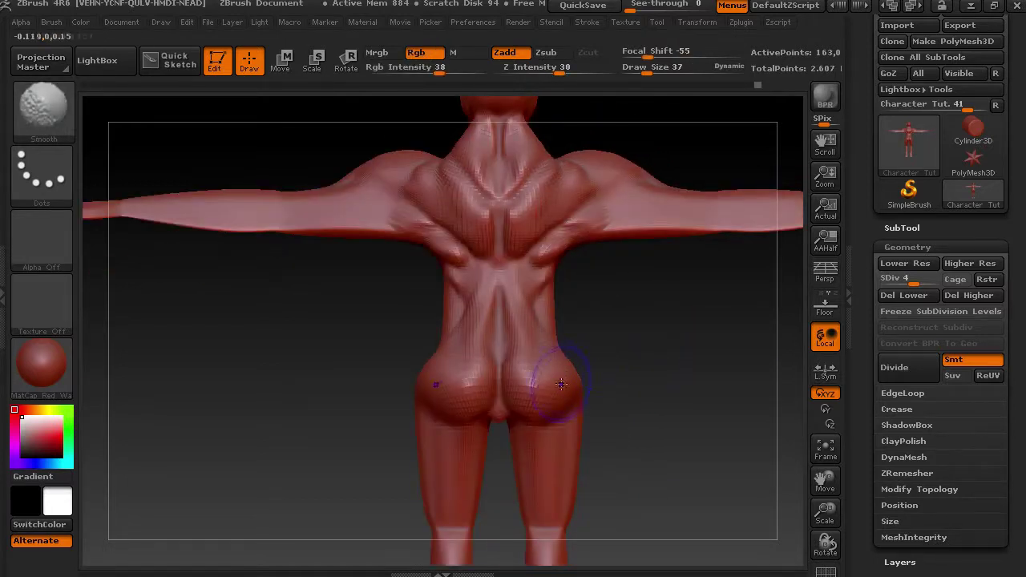
Step: Build up a rounded, protruding belly and fuller sides of the waist, smoothing the transitions
{"action": "left_click_drag", "start_coordinate": [674, 353], "coordinate": [595, 319]}
{"action": "mouse_move", "coordinate": [631, 290]}
{"action": "left_mouse_down"}
{"action": "mouse_move", "coordinate": [621, 309]}
{"action": "mouse_move", "coordinate": [628, 280]}
{"action": "left_mouse_up"}
{"action": "mouse_move", "coordinate": [723, 283]}
{"action": "left_mouse_down"}
{"action": "mouse_move", "coordinate": [679, 289]}
{"action": "mouse_move", "coordinate": [697, 322]}
{"action": "mouse_move", "coordinate": [696, 297]}
{"action": "mouse_move", "coordinate": [738, 293]}
{"action": "mouse_move", "coordinate": [709, 343]}
{"action": "mouse_move", "coordinate": [700, 297]}
{"action": "mouse_move", "coordinate": [704, 360]}
{"action": "mouse_move", "coordinate": [696, 297]}
{"action": "left_mouse_up"}
{"action": "mouse_move", "coordinate": [719, 338]}
{"action": "left_mouse_down"}
{"action": "mouse_move", "coordinate": [713, 311]}
{"action": "mouse_move", "coordinate": [718, 319]}
{"action": "mouse_move", "coordinate": [705, 310]}
{"action": "left_mouse_up"}
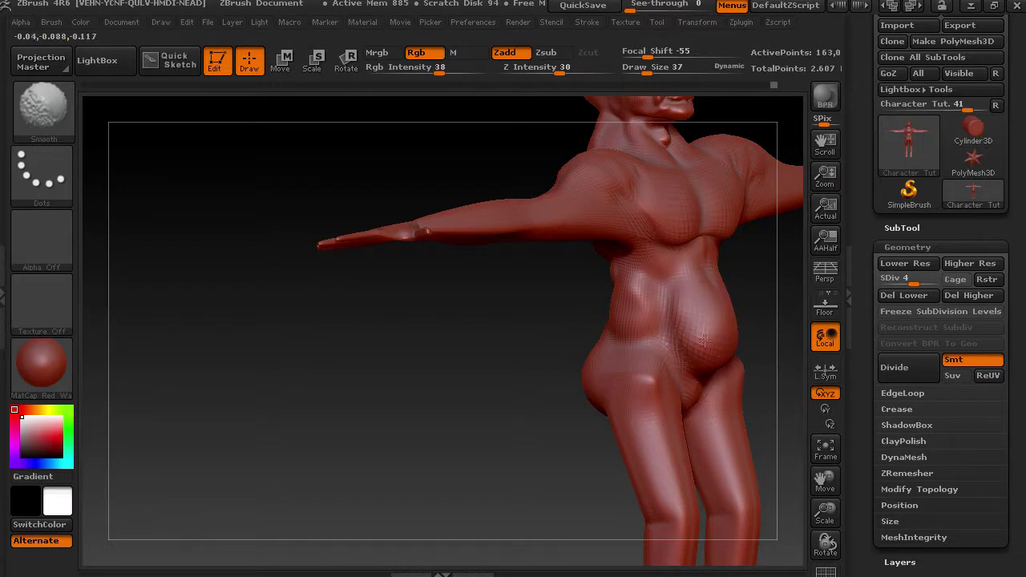
{"action": "left_click_drag", "start_coordinate": [758, 361], "coordinate": [558, 335]}
{"action": "mouse_move", "coordinate": [661, 329]}
{"action": "left_mouse_down"}
{"action": "mouse_move", "coordinate": [666, 287]}
{"action": "mouse_move", "coordinate": [666, 332]}
{"action": "mouse_move", "coordinate": [651, 348]}
{"action": "left_mouse_up"}
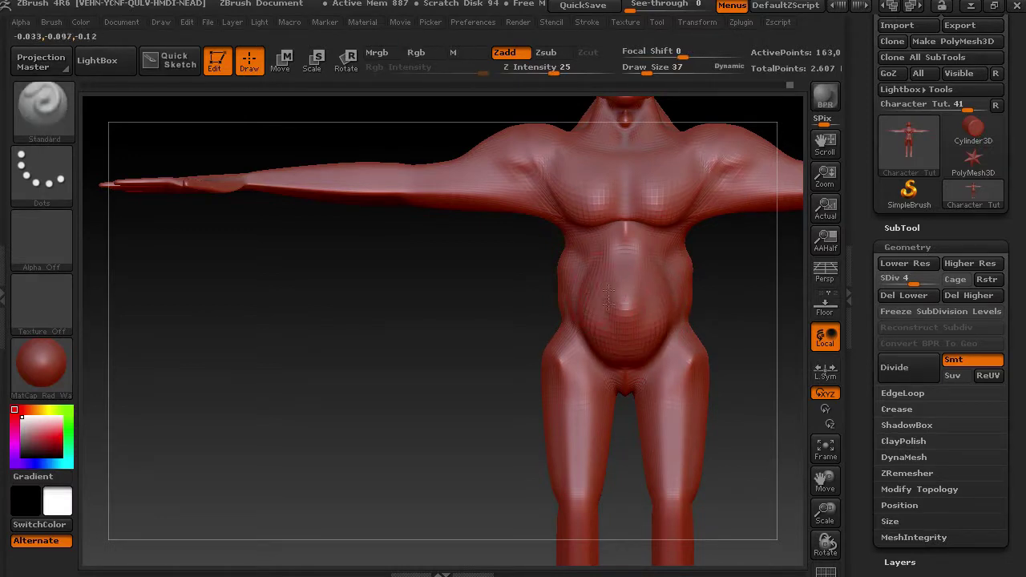
Step: Smooth the belly, then at draw size 23 build up the ribs below the chest and define the sternum between the pectorals
{"action": "key", "text": "shift"}
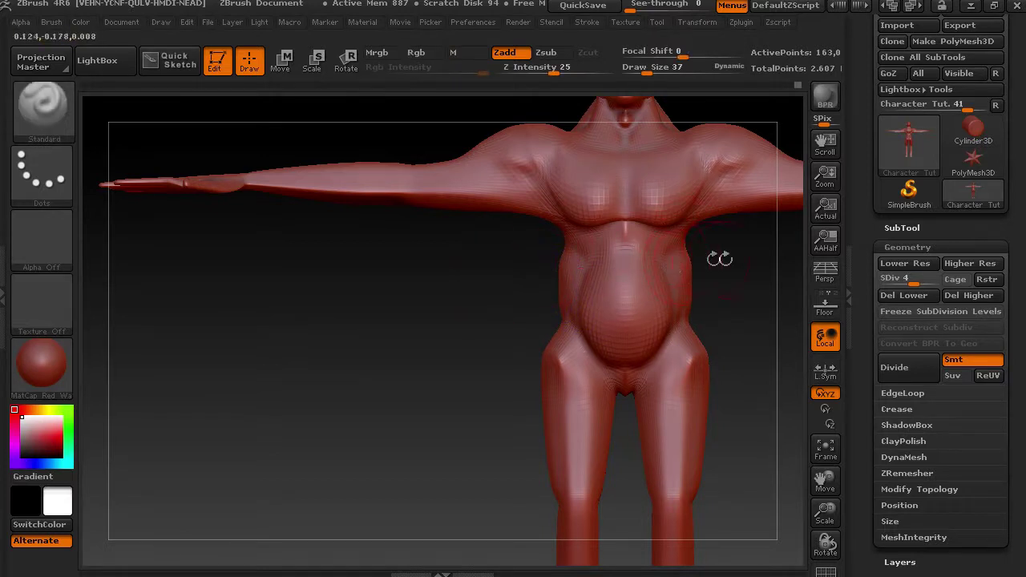
{"action": "left_click_drag", "start_coordinate": [647, 72], "coordinate": [643, 74]}
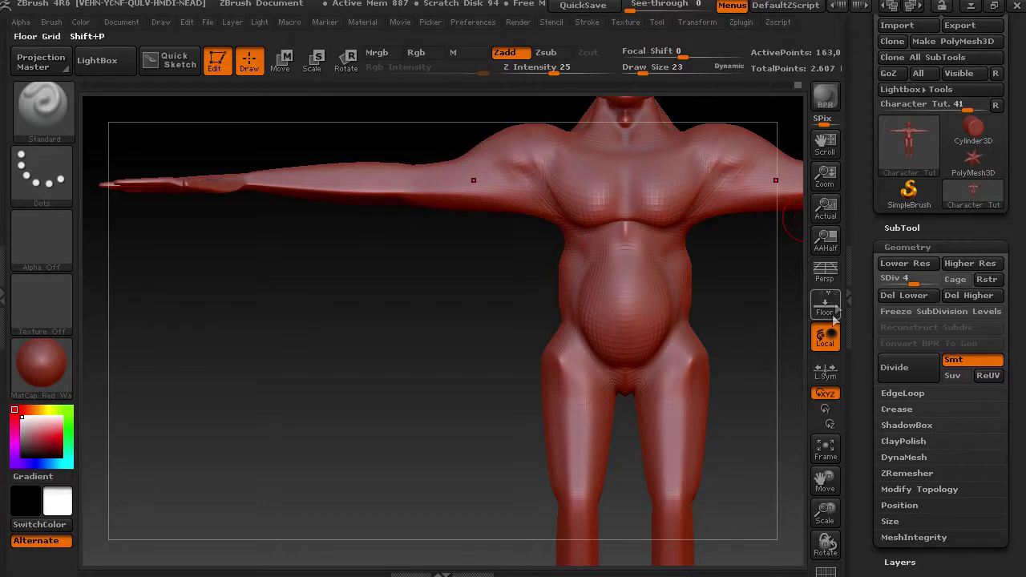
{"action": "left_click_drag", "start_coordinate": [828, 513], "coordinate": [812, 524]}
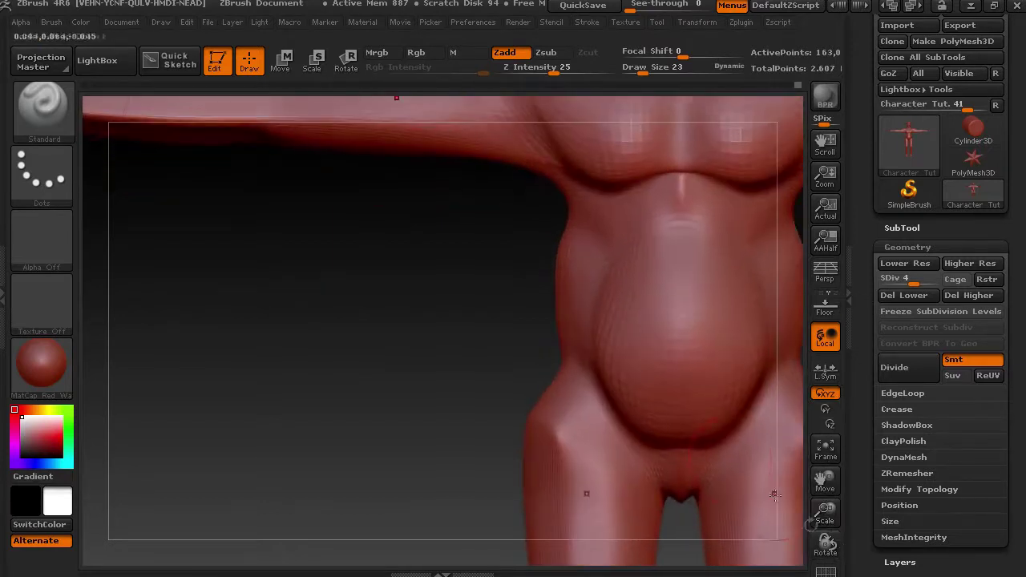
{"action": "left_click_drag", "start_coordinate": [449, 328], "coordinate": [275, 431], "text": "alt"}
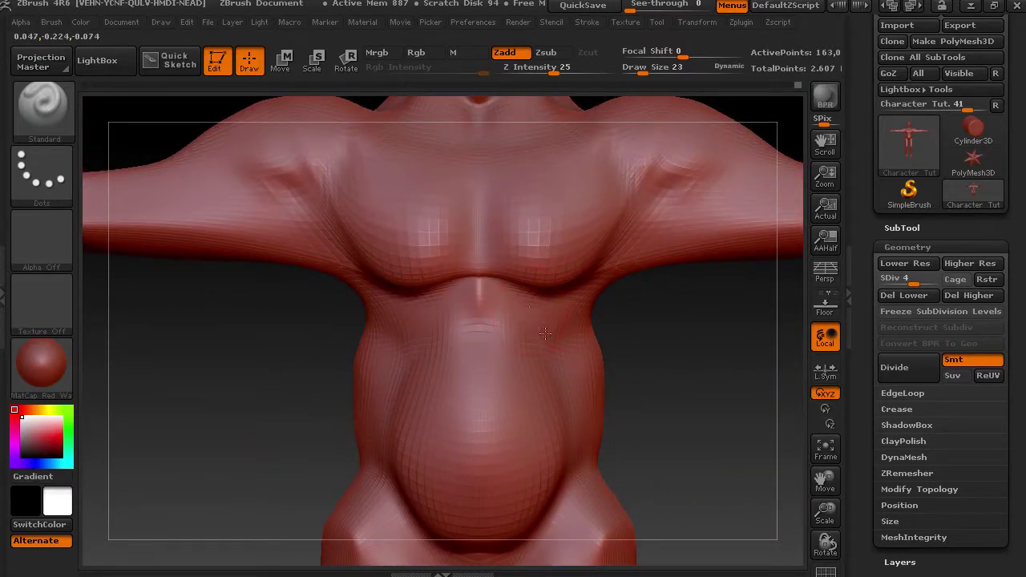
{"action": "mouse_move", "coordinate": [662, 307]}
{"action": "left_mouse_down"}
{"action": "mouse_move", "coordinate": [591, 345]}
{"action": "mouse_move", "coordinate": [638, 319]}
{"action": "mouse_move", "coordinate": [607, 314]}
{"action": "mouse_move", "coordinate": [614, 300]}
{"action": "mouse_move", "coordinate": [654, 297]}
{"action": "left_mouse_up"}
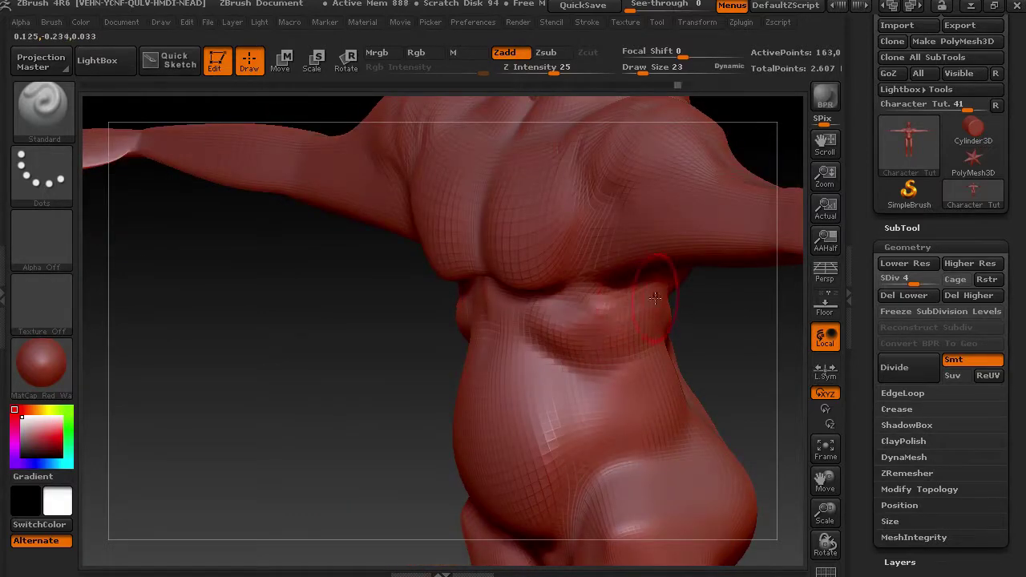
{"action": "left_click_drag", "start_coordinate": [732, 311], "coordinate": [779, 302]}
{"action": "mouse_move", "coordinate": [634, 262]}
{"action": "left_mouse_down"}
{"action": "mouse_move", "coordinate": [711, 202]}
{"action": "mouse_move", "coordinate": [660, 236]}
{"action": "mouse_move", "coordinate": [617, 242]}
{"action": "mouse_move", "coordinate": [651, 214]}
{"action": "mouse_move", "coordinate": [641, 241]}
{"action": "mouse_move", "coordinate": [681, 210]}
{"action": "mouse_move", "coordinate": [607, 238]}
{"action": "left_mouse_up"}
{"action": "left_click_drag", "start_coordinate": [537, 267], "coordinate": [529, 202]}
{"action": "mouse_move", "coordinate": [521, 271]}
{"action": "left_mouse_down"}
{"action": "mouse_move", "coordinate": [526, 218]}
{"action": "mouse_move", "coordinate": [533, 273]}
{"action": "mouse_move", "coordinate": [527, 222]}
{"action": "left_mouse_up"}
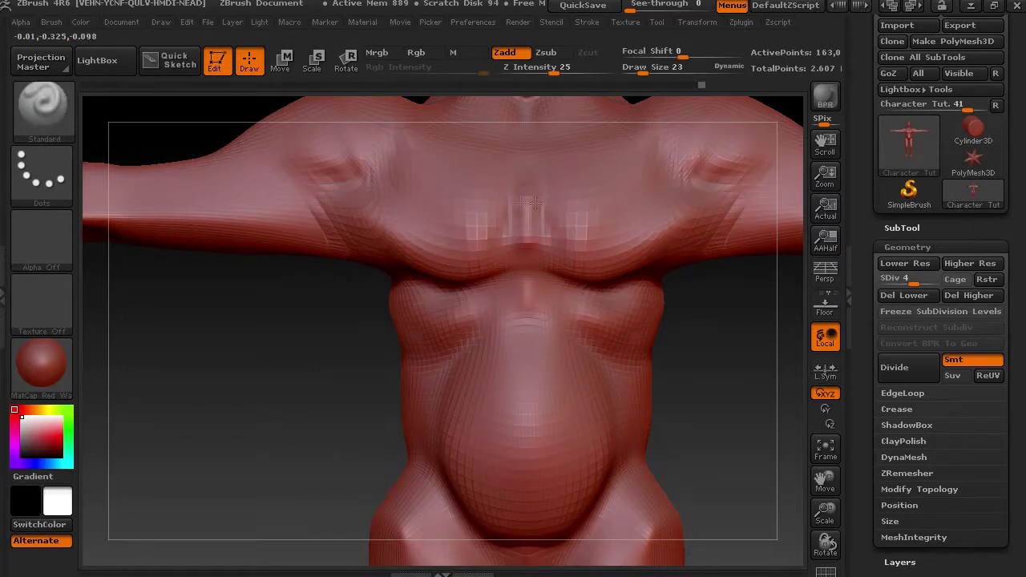
Step: Sculpt curved collarbones across the upper chest at draw size 9, separating them at the centre and softening their ridges
{"action": "left_click_drag", "start_coordinate": [710, 302], "coordinate": [682, 472]}
{"action": "left_click_drag", "start_coordinate": [642, 72], "coordinate": [636, 72]}
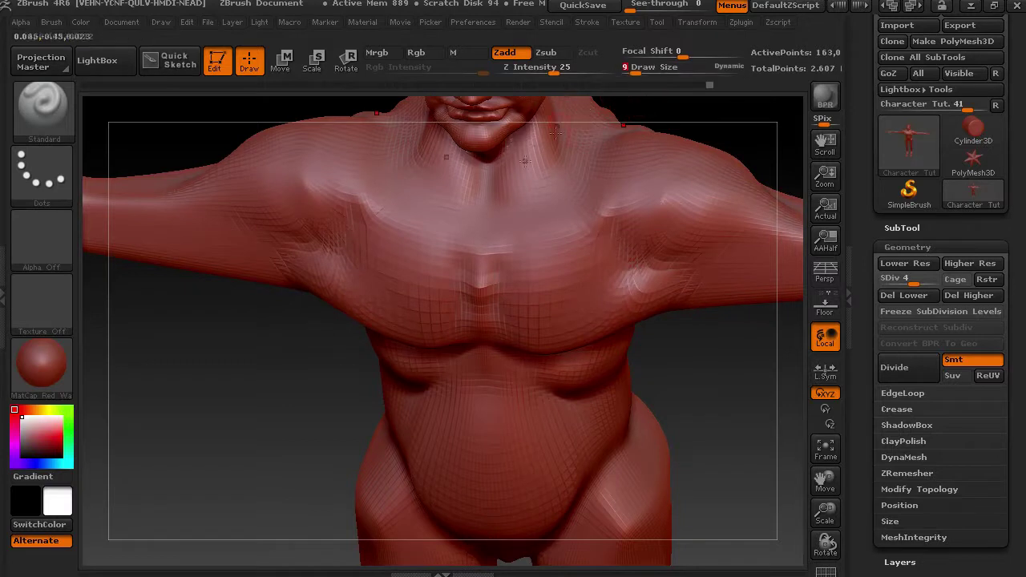
{"action": "mouse_move", "coordinate": [492, 217]}
{"action": "left_mouse_down"}
{"action": "mouse_move", "coordinate": [504, 222]}
{"action": "mouse_move", "coordinate": [490, 203]}
{"action": "mouse_move", "coordinate": [506, 218]}
{"action": "mouse_move", "coordinate": [573, 198]}
{"action": "mouse_move", "coordinate": [522, 218]}
{"action": "mouse_move", "coordinate": [522, 163]}
{"action": "left_mouse_up"}
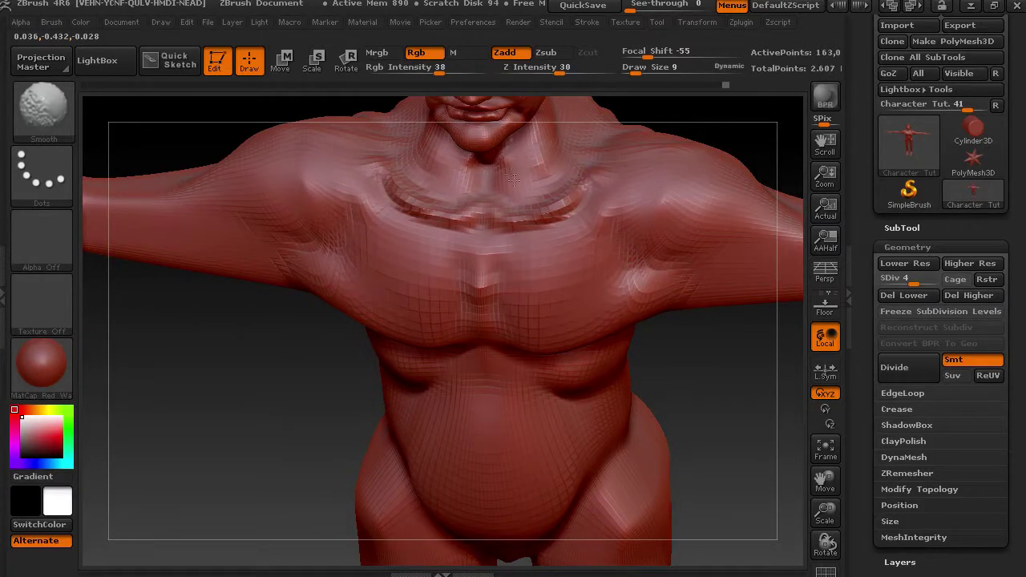
{"action": "left_click_drag", "start_coordinate": [476, 211], "coordinate": [469, 220]}
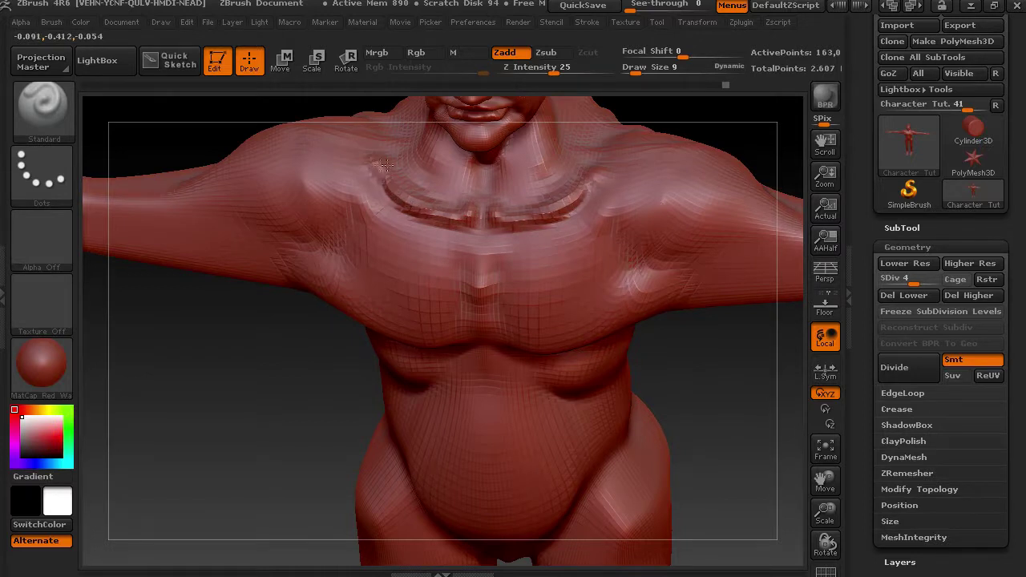
{"action": "left_click_drag", "start_coordinate": [588, 182], "coordinate": [533, 215]}
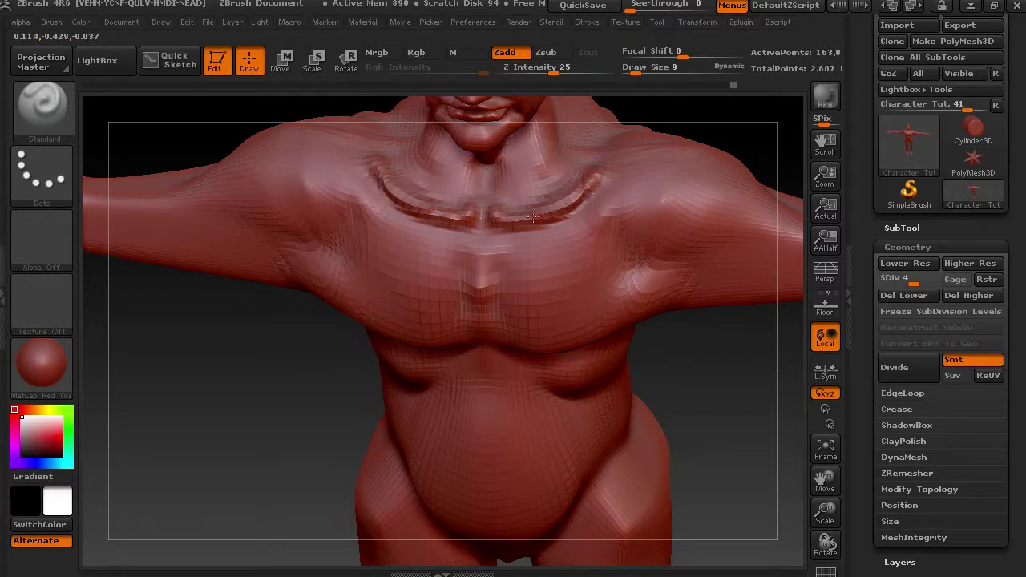
{"action": "mouse_move", "coordinate": [716, 341]}
{"action": "left_mouse_down"}
{"action": "mouse_move", "coordinate": [706, 393]}
{"action": "mouse_move", "coordinate": [548, 202]}
{"action": "left_mouse_up"}
{"action": "left_click_drag", "start_coordinate": [593, 178], "coordinate": [539, 227], "text": "shift"}
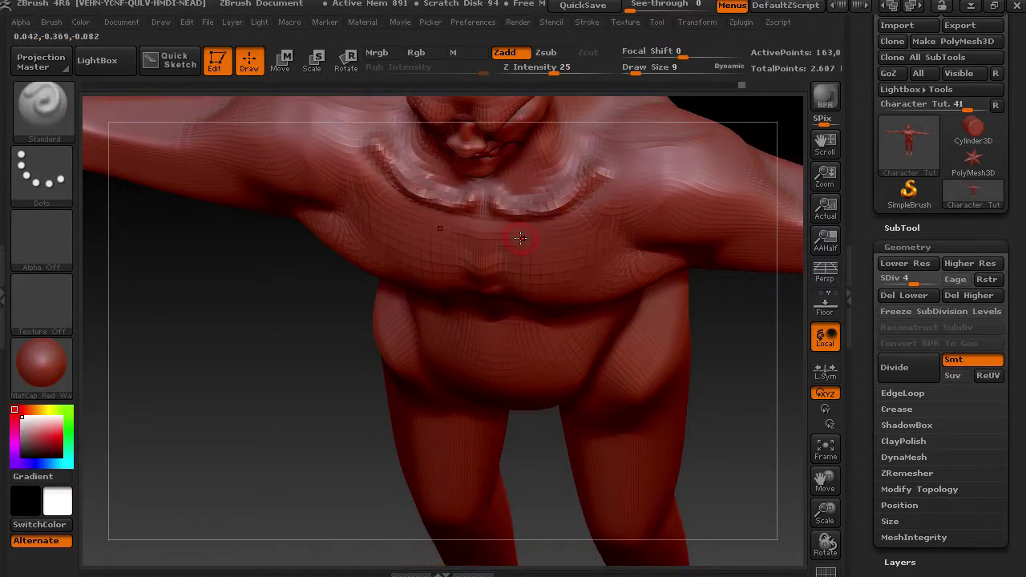
Step: Sculpt the muscles running from below the shoulder blades into the backs of the upper arms and smooth them
{"action": "mouse_move", "coordinate": [756, 375]}
{"action": "left_mouse_down"}
{"action": "mouse_move", "coordinate": [728, 406]}
{"action": "mouse_move", "coordinate": [708, 361]}
{"action": "mouse_move", "coordinate": [631, 464]}
{"action": "left_mouse_up"}
{"action": "key", "text": "f"}
{"action": "left_click_drag", "start_coordinate": [595, 390], "coordinate": [618, 393]}
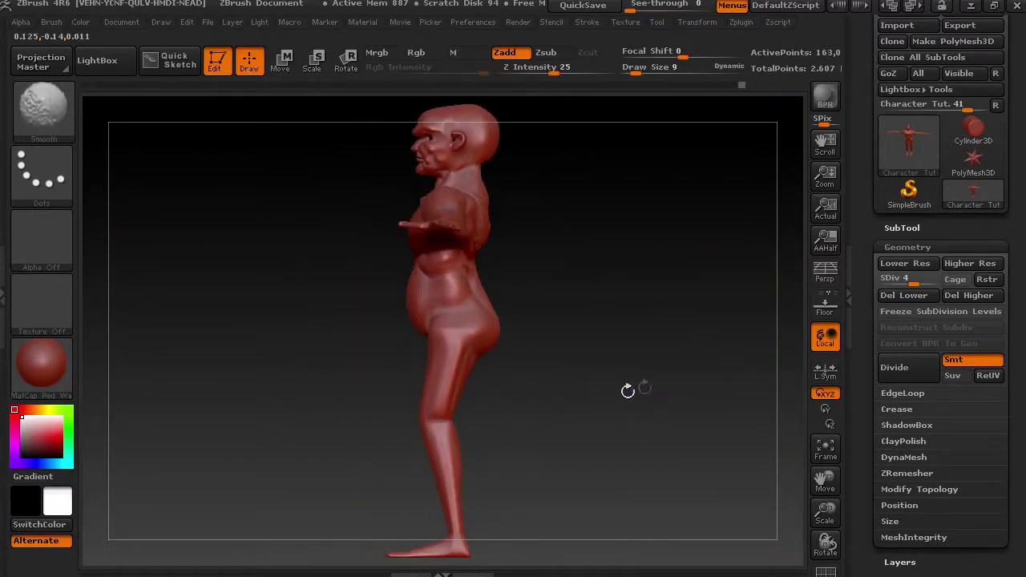
{"action": "left_click_drag", "start_coordinate": [826, 513], "coordinate": [824, 564]}
{"action": "left_click_drag", "start_coordinate": [623, 422], "coordinate": [577, 381]}
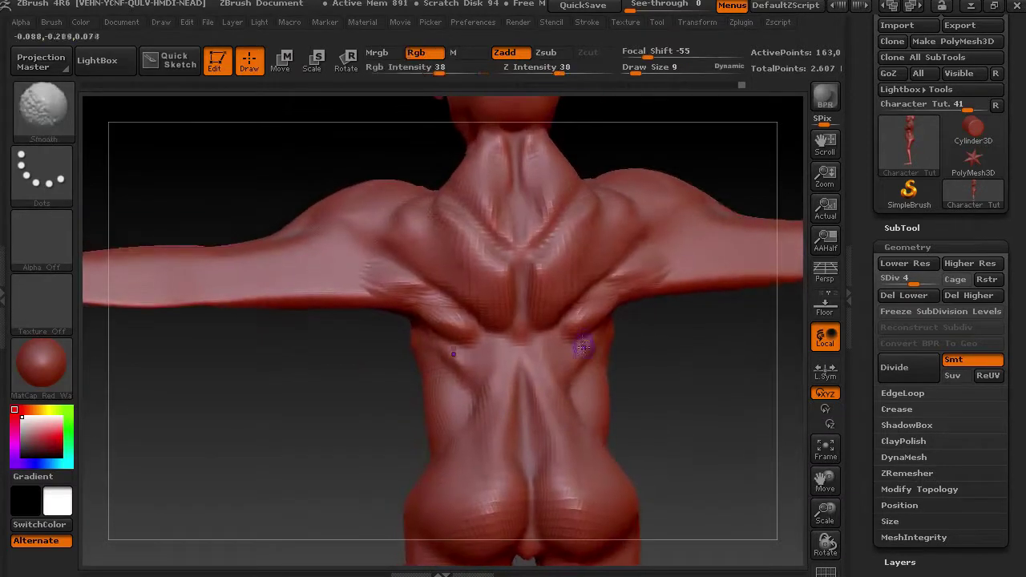
{"action": "mouse_move", "coordinate": [590, 317]}
{"action": "left_mouse_down"}
{"action": "mouse_move", "coordinate": [581, 305]}
{"action": "mouse_move", "coordinate": [654, 263]}
{"action": "mouse_move", "coordinate": [639, 260]}
{"action": "mouse_move", "coordinate": [597, 293]}
{"action": "mouse_move", "coordinate": [651, 258]}
{"action": "mouse_move", "coordinate": [663, 275]}
{"action": "left_mouse_up"}
{"action": "key", "text": "shift"}
{"action": "key", "text": "shift"}
{"action": "key", "text": "shift"}
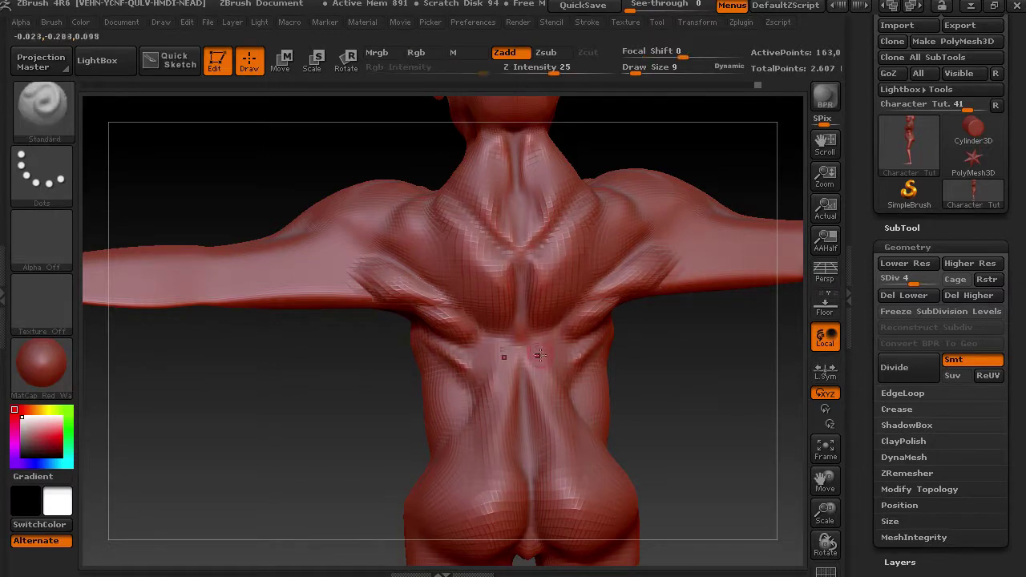
Step: Sculpt the side rib folds, then build up and smooth the bulges along the waist at draw size 32
{"action": "mouse_move", "coordinate": [333, 447]}
{"action": "left_mouse_down"}
{"action": "mouse_move", "coordinate": [417, 417]}
{"action": "mouse_move", "coordinate": [498, 369]}
{"action": "left_mouse_up"}
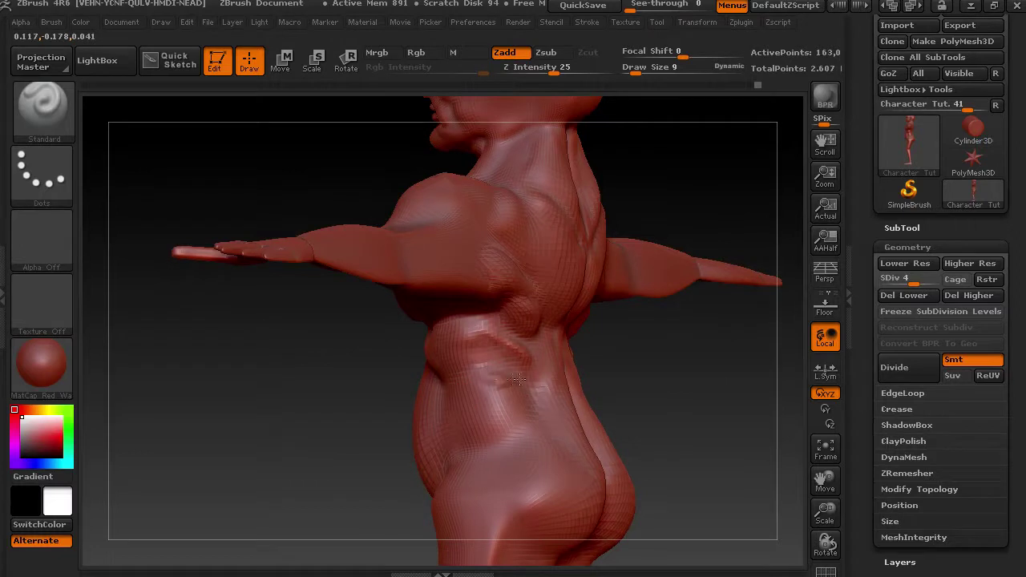
{"action": "left_click_drag", "start_coordinate": [637, 71], "coordinate": [647, 72]}
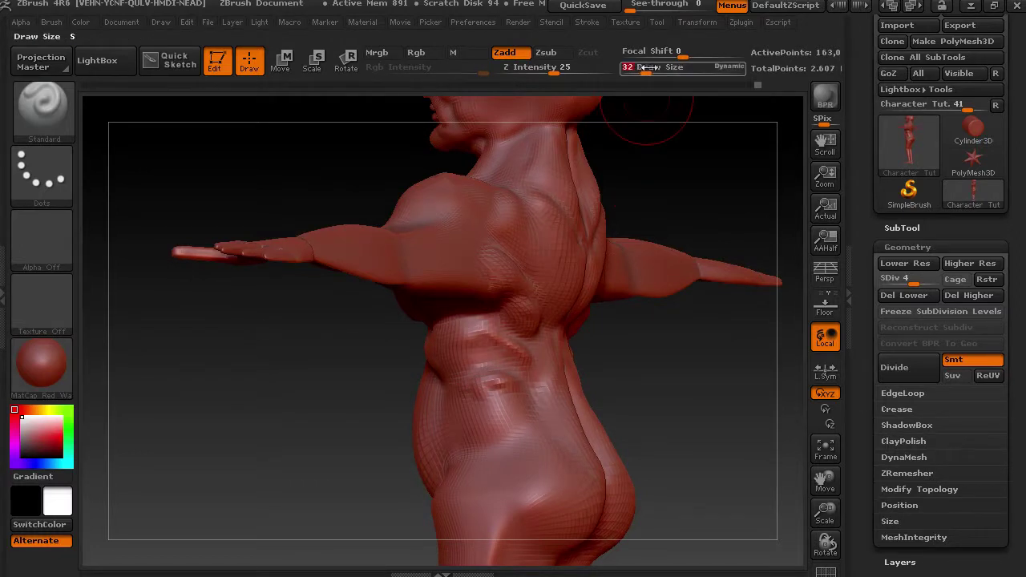
{"action": "left_click_drag", "start_coordinate": [505, 397], "coordinate": [492, 407]}
{"action": "left_click_drag", "start_coordinate": [681, 371], "coordinate": [758, 375]}
{"action": "mouse_move", "coordinate": [479, 424]}
{"action": "left_mouse_down", "text": "shift"}
{"action": "mouse_move", "coordinate": [495, 394]}
{"action": "mouse_move", "coordinate": [477, 462]}
{"action": "mouse_move", "coordinate": [481, 444]}
{"action": "left_mouse_up", "text": "shift"}
{"action": "mouse_move", "coordinate": [646, 449]}
{"action": "left_mouse_down"}
{"action": "mouse_move", "coordinate": [676, 406]}
{"action": "mouse_move", "coordinate": [691, 409]}
{"action": "mouse_move", "coordinate": [576, 380]}
{"action": "left_mouse_up"}
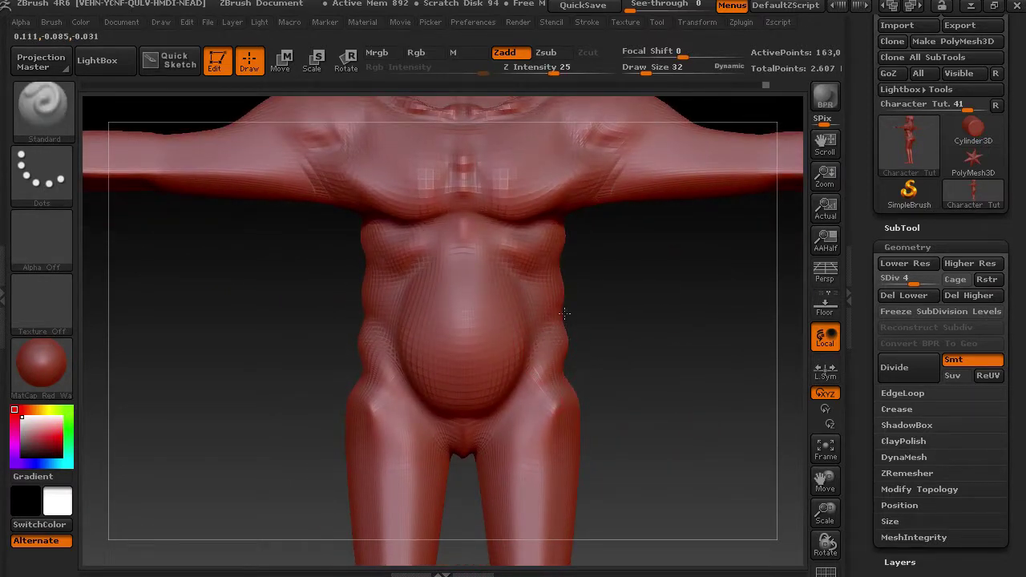
Step: Sculpt ridges along the hip and groin lines at draw size 12, build up the crotch, and smooth the transitions
{"action": "type", "text": "s12"}
{"action": "key", "text": "Return"}
{"action": "mouse_move", "coordinate": [515, 423]}
{"action": "left_mouse_down"}
{"action": "mouse_move", "coordinate": [520, 438]}
{"action": "mouse_move", "coordinate": [536, 395]}
{"action": "mouse_move", "coordinate": [565, 389]}
{"action": "left_mouse_up"}
{"action": "mouse_move", "coordinate": [667, 365]}
{"action": "left_mouse_down"}
{"action": "mouse_move", "coordinate": [607, 376]}
{"action": "mouse_move", "coordinate": [532, 413]}
{"action": "left_mouse_up"}
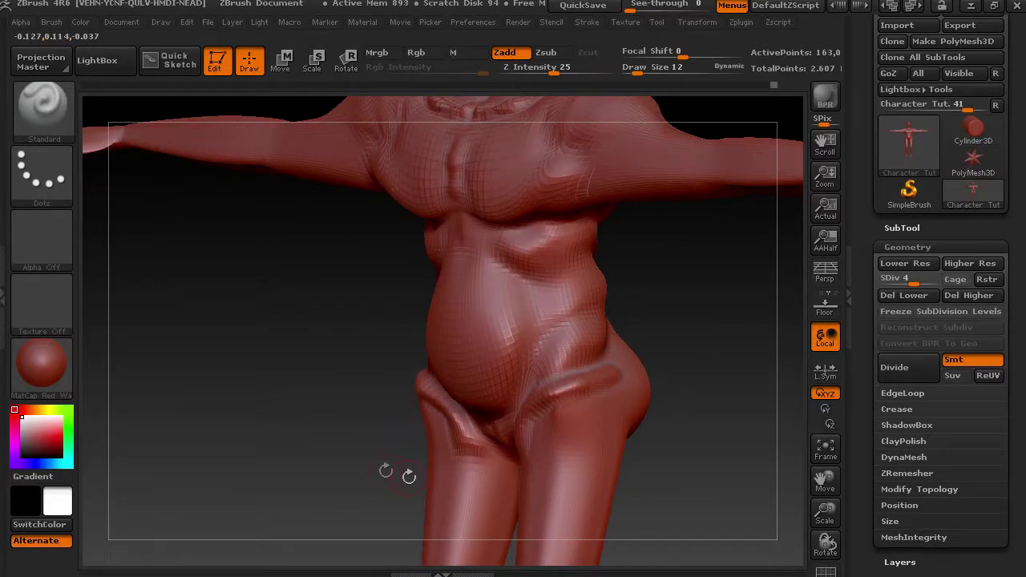
{"action": "left_click_drag", "start_coordinate": [409, 476], "coordinate": [408, 404], "text": "shift"}
{"action": "mouse_move", "coordinate": [468, 433]}
{"action": "left_mouse_down"}
{"action": "mouse_move", "coordinate": [447, 439]}
{"action": "mouse_move", "coordinate": [475, 435]}
{"action": "mouse_move", "coordinate": [503, 463]}
{"action": "left_mouse_up"}
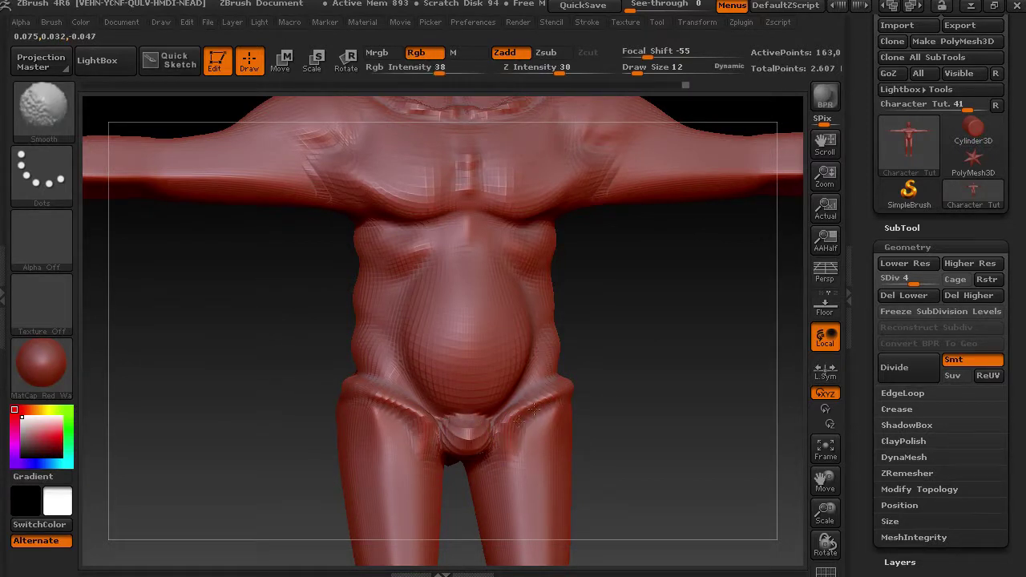
Step: Build up the diagonal front thigh muscles and the inner thighs at draw size 34
{"action": "mouse_move", "coordinate": [676, 428]}
{"action": "left_mouse_down", "text": "alt"}
{"action": "mouse_move", "coordinate": [650, 338]}
{"action": "mouse_move", "coordinate": [606, 350]}
{"action": "left_mouse_up", "text": "alt"}
{"action": "left_click_drag", "start_coordinate": [636, 66], "coordinate": [646, 66]}
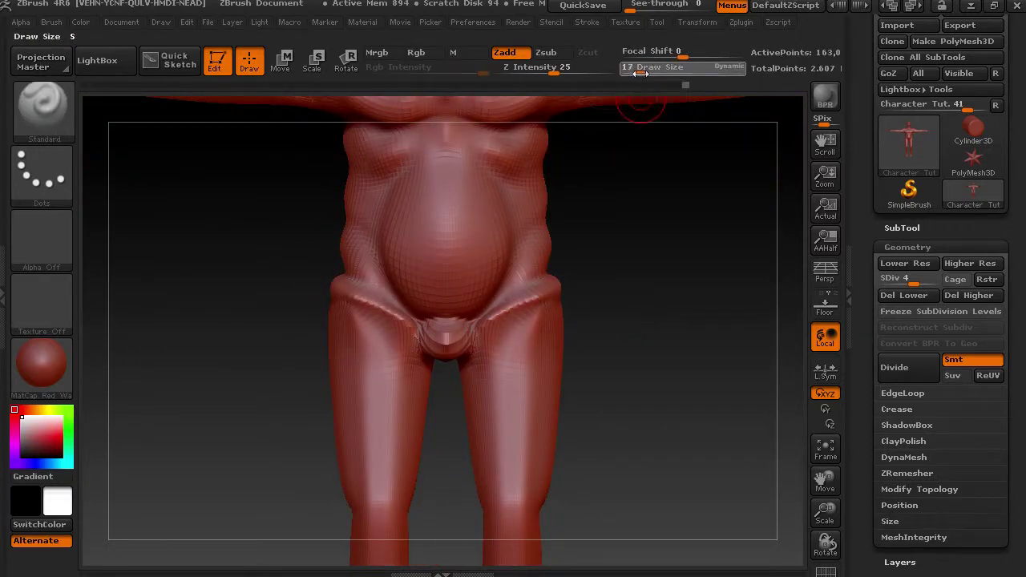
{"action": "mouse_move", "coordinate": [513, 372]}
{"action": "left_mouse_down"}
{"action": "mouse_move", "coordinate": [497, 435]}
{"action": "mouse_move", "coordinate": [536, 364]}
{"action": "left_mouse_up"}
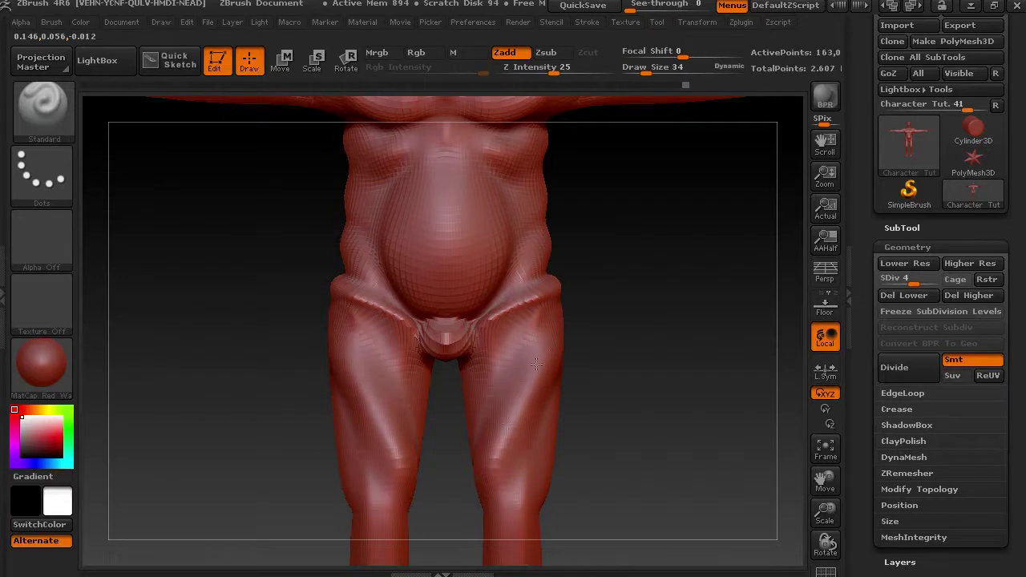
{"action": "left_click_drag", "start_coordinate": [476, 417], "coordinate": [463, 388]}
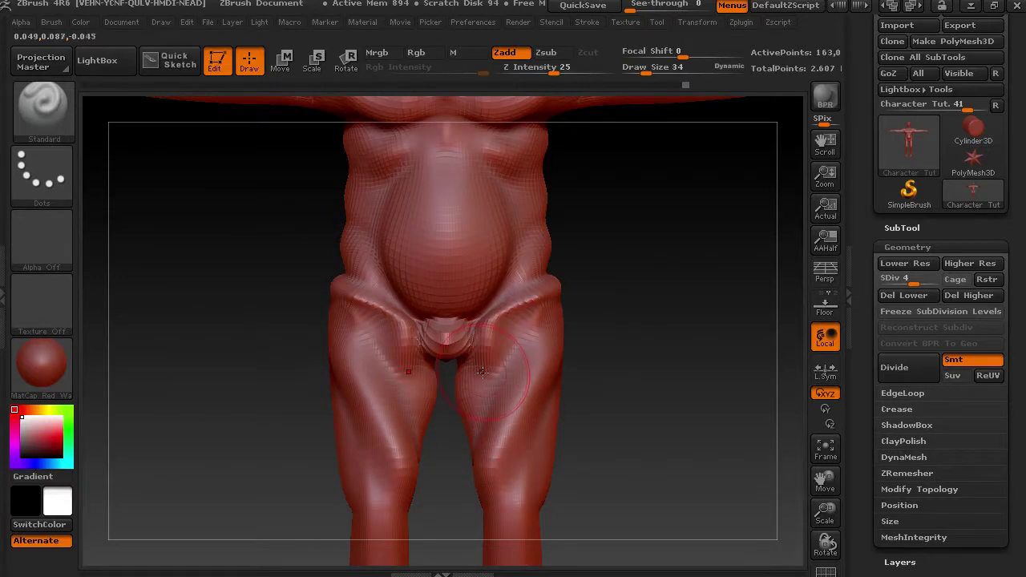
Step: Bulk out the outer and rear thighs, smooth the muscles, and shape the lower thighs above the knees
{"action": "left_click_drag", "start_coordinate": [555, 401], "coordinate": [572, 435]}
{"action": "mouse_move", "coordinate": [601, 365]}
{"action": "left_mouse_down"}
{"action": "mouse_move", "coordinate": [608, 385]}
{"action": "mouse_move", "coordinate": [634, 401]}
{"action": "mouse_move", "coordinate": [681, 405]}
{"action": "mouse_move", "coordinate": [666, 449]}
{"action": "mouse_move", "coordinate": [626, 407]}
{"action": "left_mouse_up"}
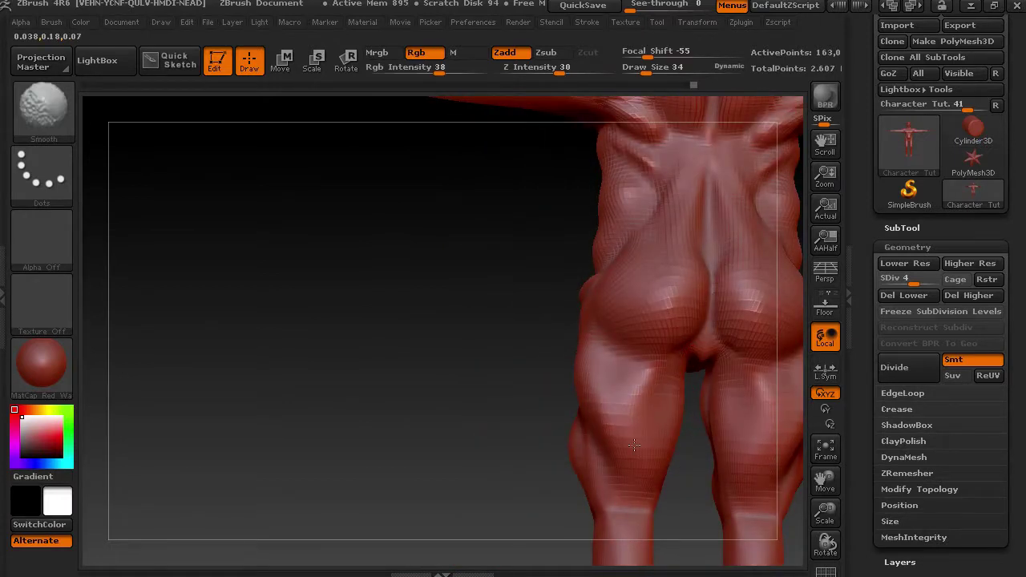
{"action": "mouse_move", "coordinate": [566, 467]}
{"action": "left_mouse_down"}
{"action": "mouse_move", "coordinate": [520, 460]}
{"action": "mouse_move", "coordinate": [734, 398]}
{"action": "mouse_move", "coordinate": [698, 458]}
{"action": "mouse_move", "coordinate": [706, 397]}
{"action": "left_mouse_up"}
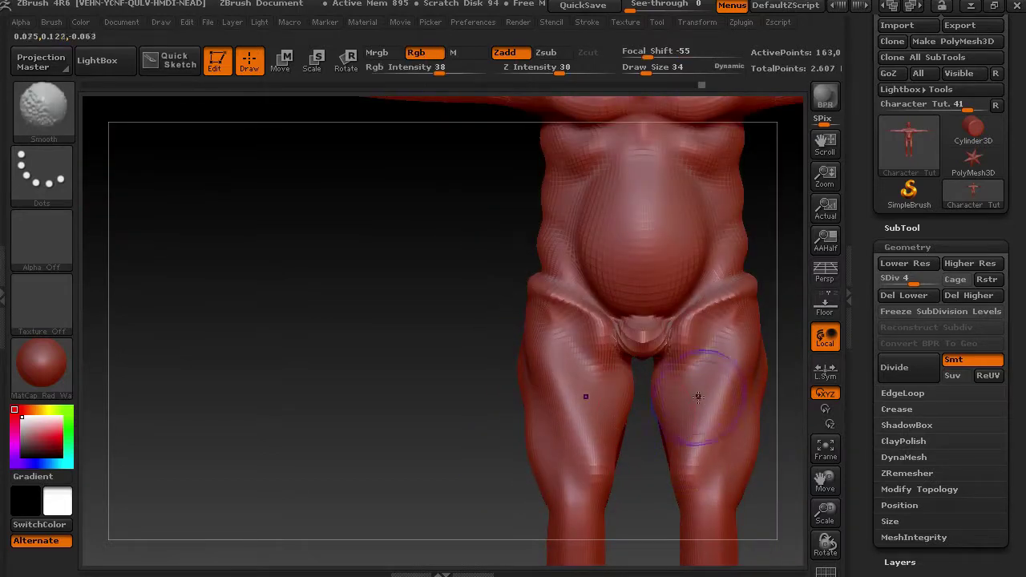
{"action": "left_click_drag", "start_coordinate": [553, 375], "coordinate": [592, 461]}
{"action": "left_click_drag", "start_coordinate": [548, 400], "coordinate": [582, 466]}
{"action": "left_click_drag", "start_coordinate": [657, 501], "coordinate": [608, 369], "text": "alt"}
{"action": "mouse_move", "coordinate": [521, 376]}
{"action": "left_mouse_down"}
{"action": "mouse_move", "coordinate": [524, 386]}
{"action": "mouse_move", "coordinate": [527, 369]}
{"action": "left_mouse_up"}
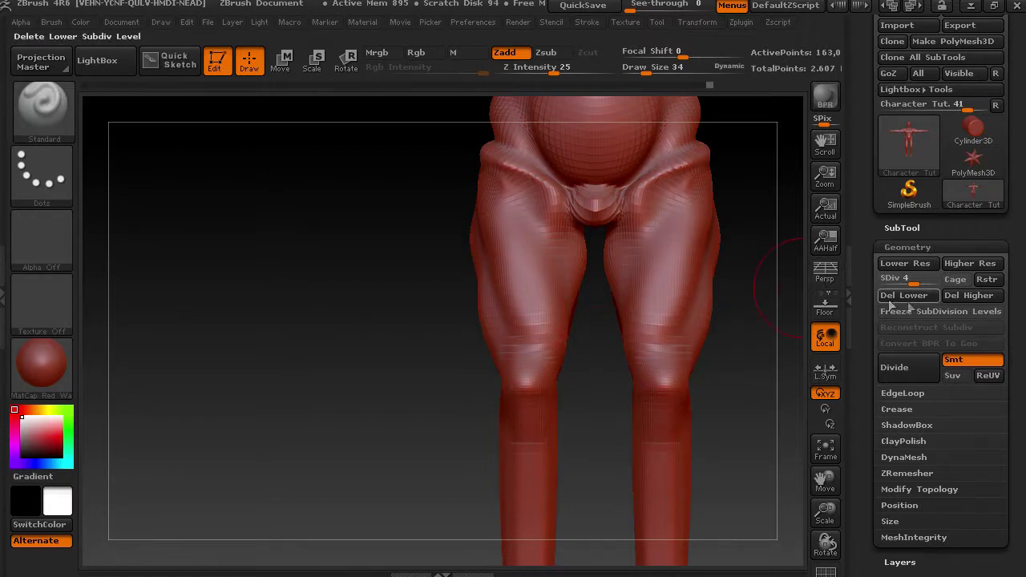
Step: Raise the mesh to subdivision level 6 and sculpt the kneecaps at draw size 14
{"action": "left_click_drag", "start_coordinate": [912, 283], "coordinate": [935, 283]}
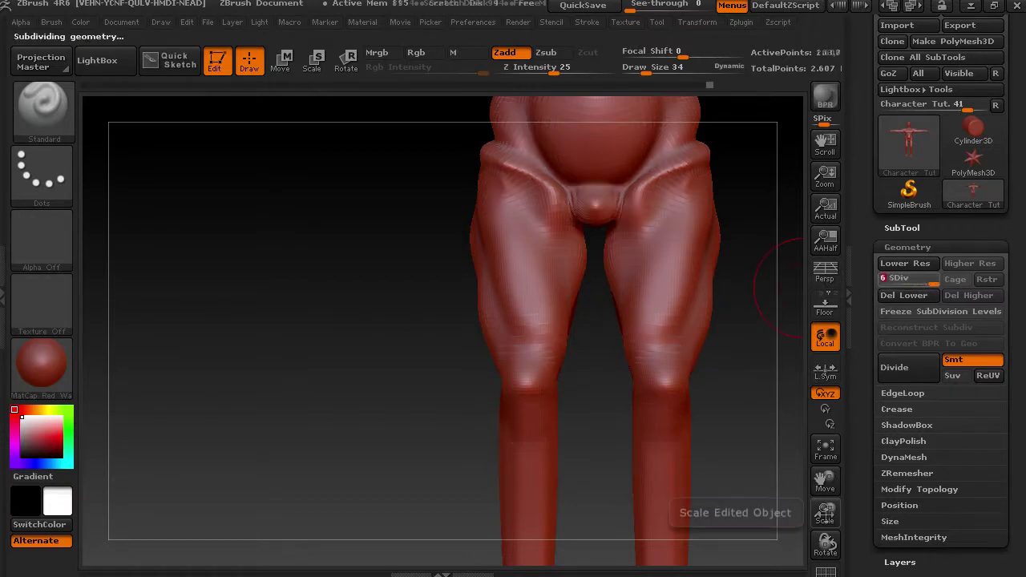
{"action": "left_click_drag", "start_coordinate": [826, 512], "coordinate": [829, 481]}
{"action": "type", "text": "s14"}
{"action": "key", "text": "Return"}
{"action": "mouse_move", "coordinate": [507, 385]}
{"action": "left_mouse_down"}
{"action": "mouse_move", "coordinate": [531, 367]}
{"action": "mouse_move", "coordinate": [552, 396]}
{"action": "mouse_move", "coordinate": [535, 405]}
{"action": "mouse_move", "coordinate": [554, 457]}
{"action": "mouse_move", "coordinate": [513, 437]}
{"action": "left_mouse_up"}
Step: Rough in the elongated calf muscle on the outer side of the lower legs
{"action": "left_click_drag", "start_coordinate": [405, 418], "coordinate": [770, 383]}
{"action": "mouse_move", "coordinate": [421, 257]}
{"action": "left_mouse_down"}
{"action": "mouse_move", "coordinate": [437, 385]}
{"action": "mouse_move", "coordinate": [425, 273]}
{"action": "mouse_move", "coordinate": [432, 340]}
{"action": "mouse_move", "coordinate": [373, 482]}
{"action": "left_mouse_up"}
{"action": "mouse_move", "coordinate": [578, 433]}
{"action": "left_mouse_down"}
{"action": "mouse_move", "coordinate": [665, 361]}
{"action": "mouse_move", "coordinate": [442, 259]}
{"action": "mouse_move", "coordinate": [417, 385]}
{"action": "mouse_move", "coordinate": [438, 449]}
{"action": "mouse_move", "coordinate": [457, 297]}
{"action": "mouse_move", "coordinate": [451, 425]}
{"action": "left_mouse_up"}
Step: Switch to subdivision level 5 and draw size 32, enlarge the calf muscles, and smooth them into the shins
{"action": "left_click", "coordinate": [647, 72]}
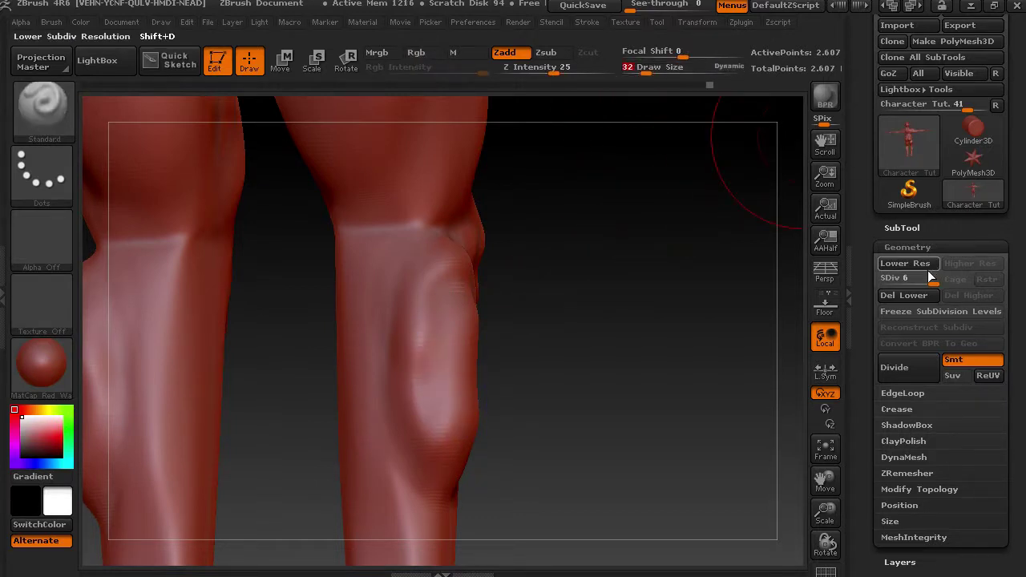
{"action": "key", "text": "shift+d"}
{"action": "left_click_drag", "start_coordinate": [634, 335], "coordinate": [567, 341]}
{"action": "mouse_move", "coordinate": [348, 281]}
{"action": "left_mouse_down"}
{"action": "mouse_move", "coordinate": [348, 425]}
{"action": "mouse_move", "coordinate": [342, 282]}
{"action": "mouse_move", "coordinate": [385, 488]}
{"action": "left_mouse_up"}
{"action": "left_click_drag", "start_coordinate": [351, 353], "coordinate": [359, 457]}
{"action": "mouse_move", "coordinate": [564, 369]}
{"action": "left_mouse_down"}
{"action": "mouse_move", "coordinate": [521, 323]}
{"action": "mouse_move", "coordinate": [490, 321]}
{"action": "left_mouse_up"}
{"action": "mouse_move", "coordinate": [385, 245]}
{"action": "left_mouse_down"}
{"action": "mouse_move", "coordinate": [358, 268]}
{"action": "mouse_move", "coordinate": [359, 353]}
{"action": "left_mouse_up"}
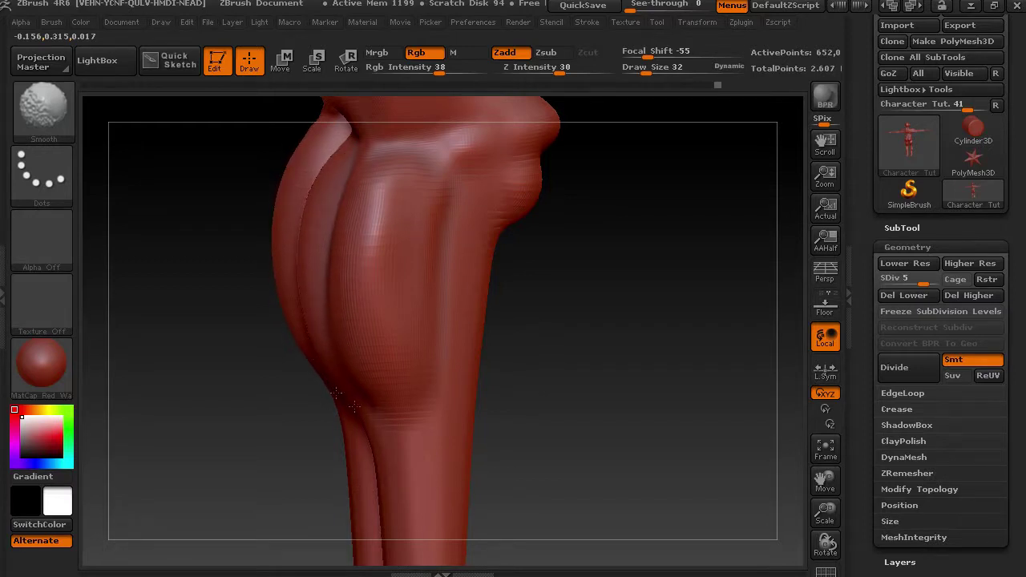
Step: Sculpt muscle and tendon definition down the outer lower leg below the calf
{"action": "mouse_move", "coordinate": [618, 328]}
{"action": "left_mouse_down"}
{"action": "mouse_move", "coordinate": [687, 328]}
{"action": "mouse_move", "coordinate": [597, 92]}
{"action": "mouse_move", "coordinate": [640, 77]}
{"action": "left_mouse_up"}
{"action": "left_click_drag", "start_coordinate": [652, 186], "coordinate": [638, 74], "text": "alt"}
{"action": "mouse_move", "coordinate": [418, 339]}
{"action": "left_mouse_down"}
{"action": "mouse_move", "coordinate": [421, 494]}
{"action": "mouse_move", "coordinate": [429, 377]}
{"action": "mouse_move", "coordinate": [409, 496]}
{"action": "left_mouse_up"}
{"action": "mouse_move", "coordinate": [368, 378]}
{"action": "left_mouse_down"}
{"action": "mouse_move", "coordinate": [367, 441]}
{"action": "mouse_move", "coordinate": [353, 433]}
{"action": "mouse_move", "coordinate": [361, 542]}
{"action": "left_mouse_up"}
{"action": "mouse_move", "coordinate": [353, 360]}
{"action": "left_mouse_down"}
{"action": "mouse_move", "coordinate": [356, 327]}
{"action": "mouse_move", "coordinate": [350, 345]}
{"action": "left_mouse_up"}
Step: Build up the ankle bone with the Standard brush at draw size 12 and smooth the area around it
{"action": "mouse_move", "coordinate": [474, 461]}
{"action": "left_mouse_down"}
{"action": "mouse_move", "coordinate": [532, 339]}
{"action": "mouse_move", "coordinate": [416, 425]}
{"action": "mouse_move", "coordinate": [419, 400]}
{"action": "left_mouse_up"}
{"action": "left_click_drag", "start_coordinate": [561, 271], "coordinate": [413, 393]}
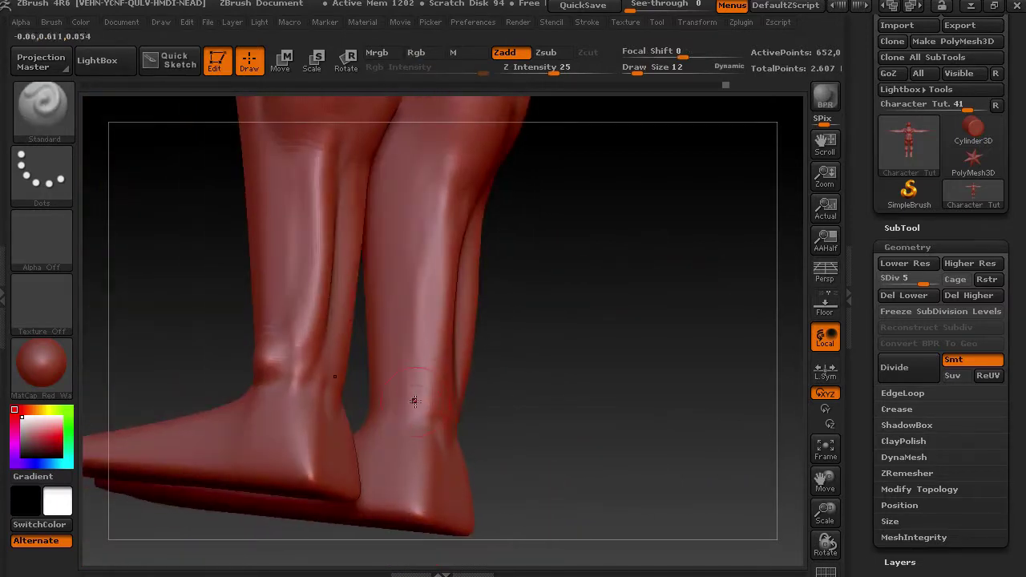
{"action": "key", "text": "shift"}
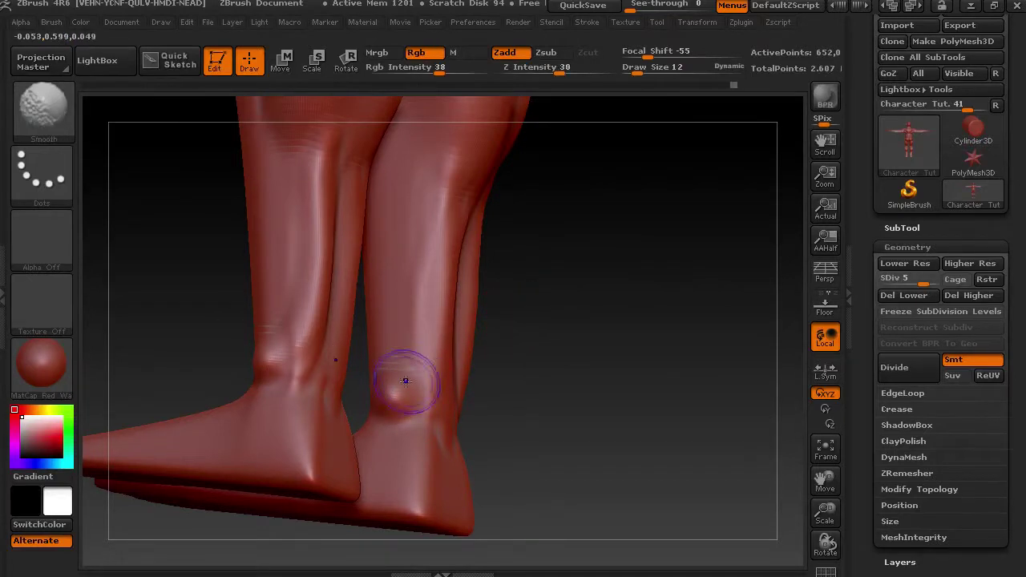
{"action": "left_click_drag", "start_coordinate": [541, 341], "coordinate": [691, 325]}
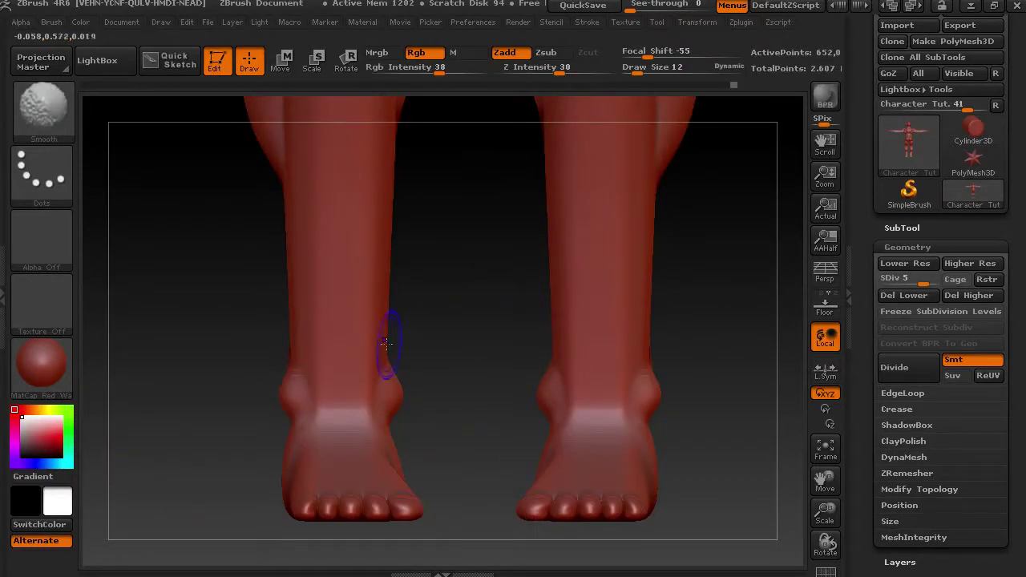
Step: Sculpt the shin muscle contours down the front of the lower legs below the knee and smooth them
{"action": "left_click_drag", "start_coordinate": [469, 234], "coordinate": [470, 293]}
{"action": "left_click_drag", "start_coordinate": [412, 229], "coordinate": [386, 545]}
{"action": "mouse_move", "coordinate": [376, 276]}
{"action": "left_mouse_down"}
{"action": "mouse_move", "coordinate": [387, 433]}
{"action": "mouse_move", "coordinate": [397, 212]}
{"action": "mouse_move", "coordinate": [370, 256]}
{"action": "left_mouse_up"}
{"action": "key", "text": "shift"}
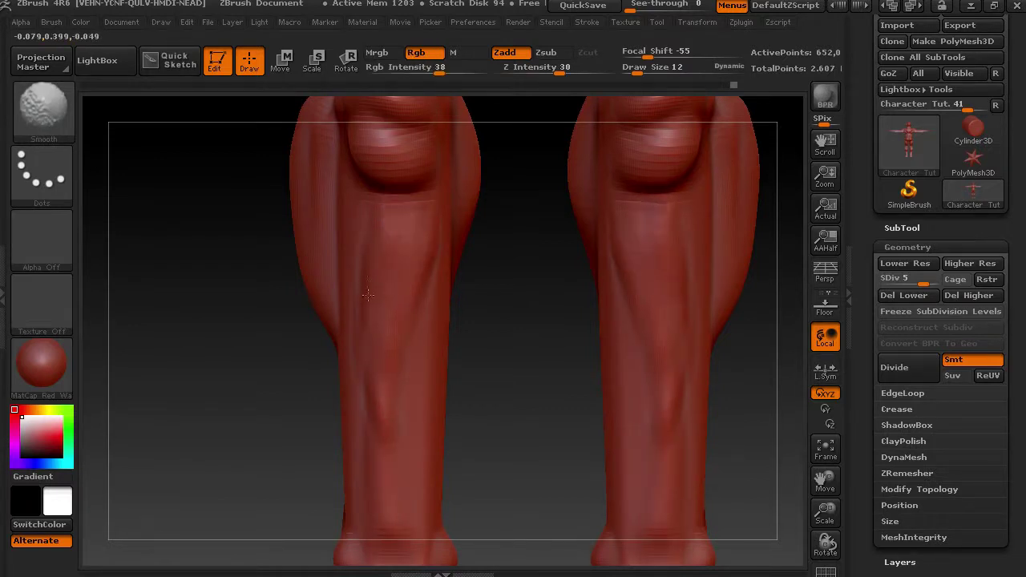
Step: Define the muscle bands on the outer side of the calf below the knee and smooth them
{"action": "left_click_drag", "start_coordinate": [510, 299], "coordinate": [601, 297]}
{"action": "mouse_move", "coordinate": [310, 275]}
{"action": "left_mouse_down"}
{"action": "mouse_move", "coordinate": [342, 158]}
{"action": "mouse_move", "coordinate": [345, 271]}
{"action": "left_mouse_up"}
{"action": "left_click_drag", "start_coordinate": [300, 197], "coordinate": [299, 258]}
{"action": "key", "text": "shift"}
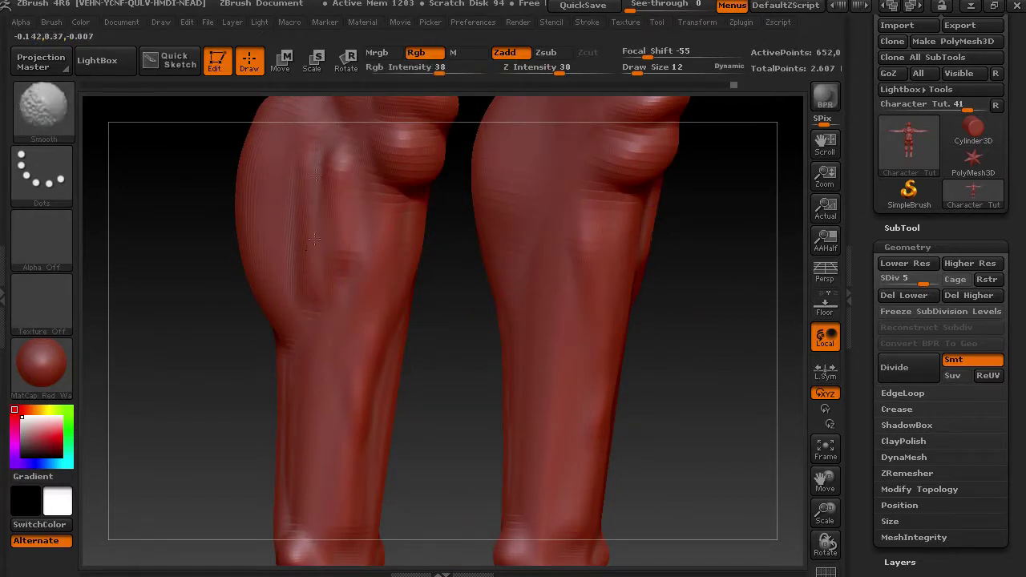
Step: Lower the subdivision level to 4, then rework and smooth the long muscle forms along the outer calf
{"action": "key", "text": "shift+d"}
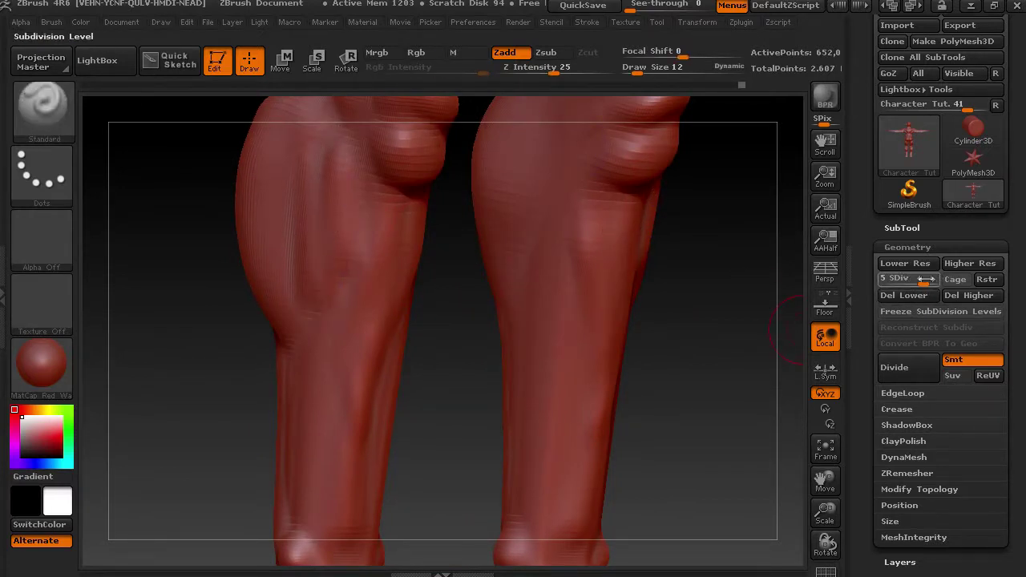
{"action": "key", "text": "shift"}
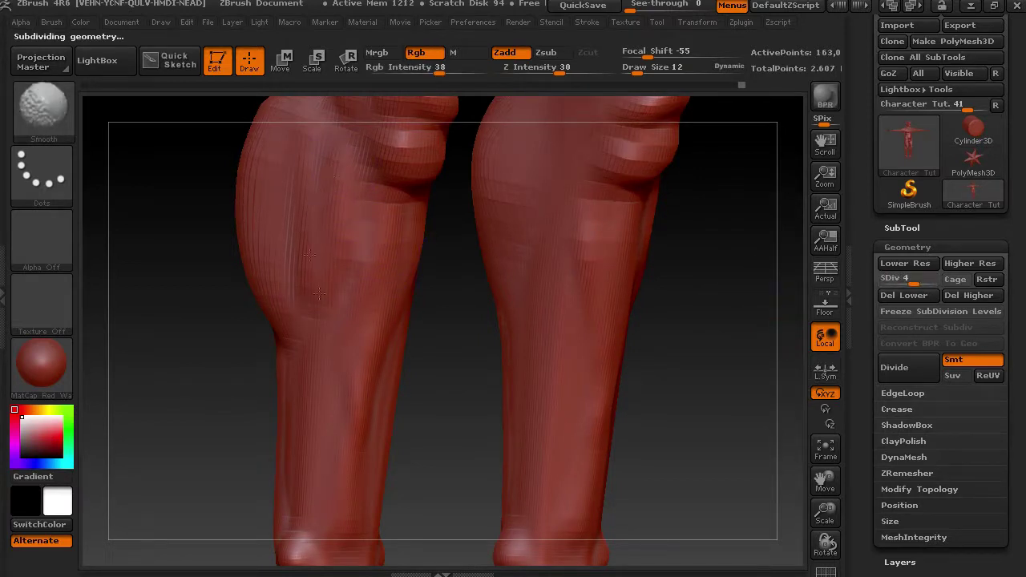
{"action": "left_click_drag", "start_coordinate": [285, 213], "coordinate": [321, 329]}
{"action": "mouse_move", "coordinate": [321, 329]}
{"action": "left_mouse_down"}
{"action": "mouse_move", "coordinate": [308, 185]}
{"action": "mouse_move", "coordinate": [304, 265]}
{"action": "mouse_move", "coordinate": [327, 325]}
{"action": "left_mouse_up"}
{"action": "left_click_drag", "start_coordinate": [290, 237], "coordinate": [343, 405]}
{"action": "left_click_drag", "start_coordinate": [309, 321], "coordinate": [323, 465]}
{"action": "left_click_drag", "start_coordinate": [289, 341], "coordinate": [321, 459]}
{"action": "key", "text": "shift"}
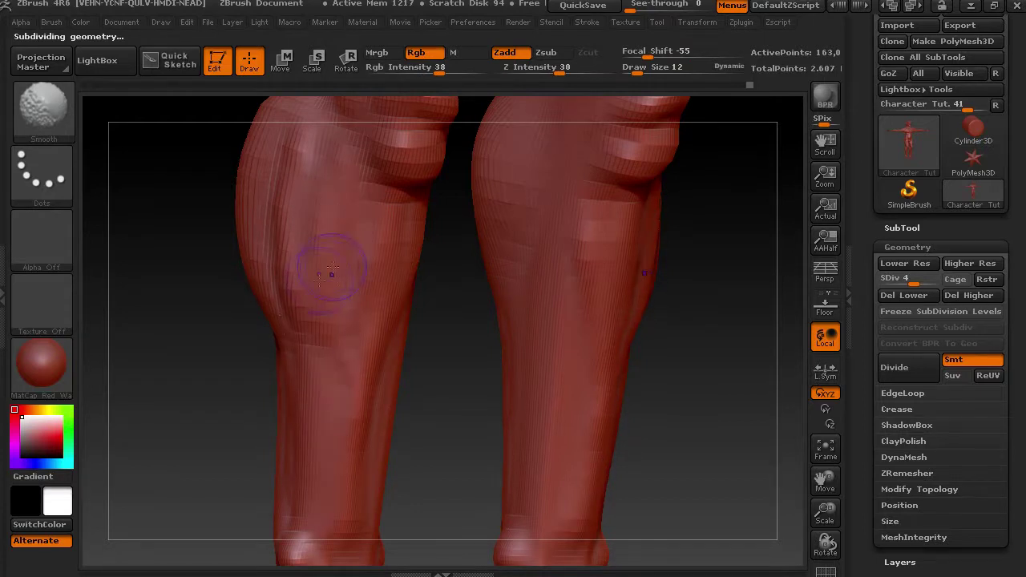
Step: Sculpt the muscle separation along the inner side of the calf and shin, smoothing between strokes
{"action": "left_click_drag", "start_coordinate": [429, 313], "coordinate": [369, 316]}
{"action": "key", "text": "shift"}
{"action": "mouse_move", "coordinate": [513, 328]}
{"action": "left_mouse_down"}
{"action": "mouse_move", "coordinate": [479, 323]}
{"action": "mouse_move", "coordinate": [468, 299]}
{"action": "left_mouse_up"}
{"action": "left_click_drag", "start_coordinate": [470, 182], "coordinate": [432, 370]}
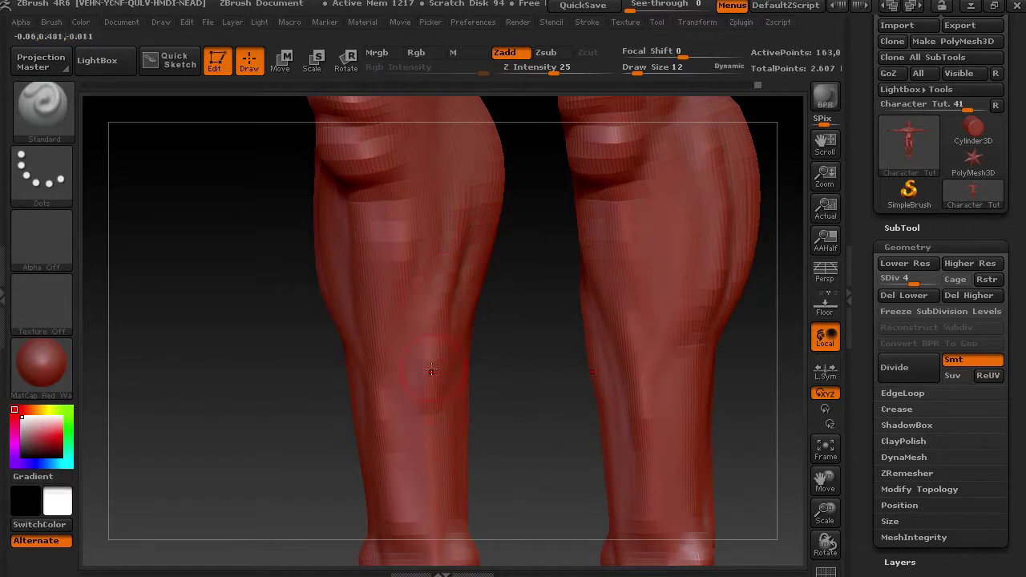
{"action": "key", "text": "shift"}
{"action": "key", "text": "shift"}
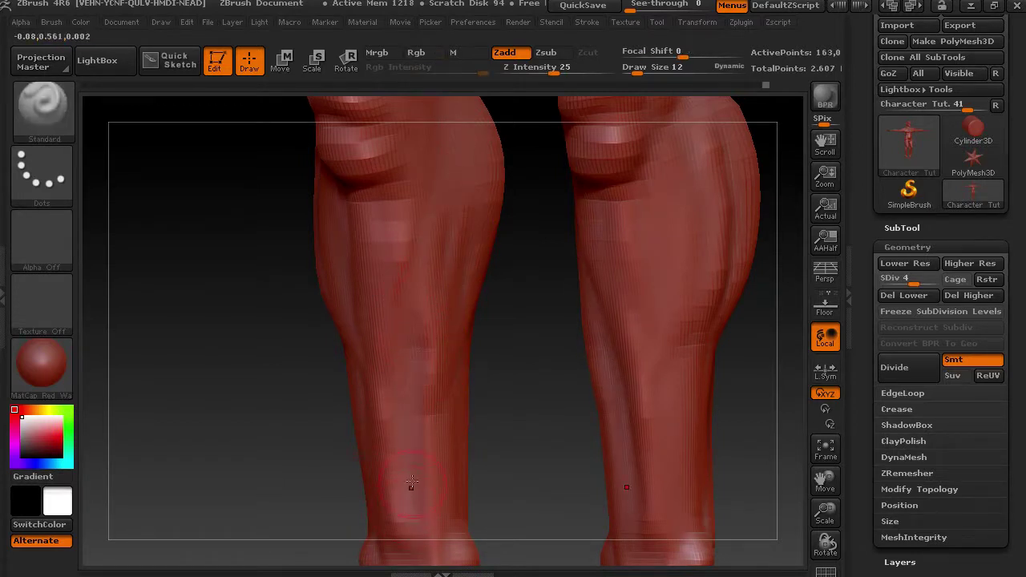
{"action": "key", "text": "shift"}
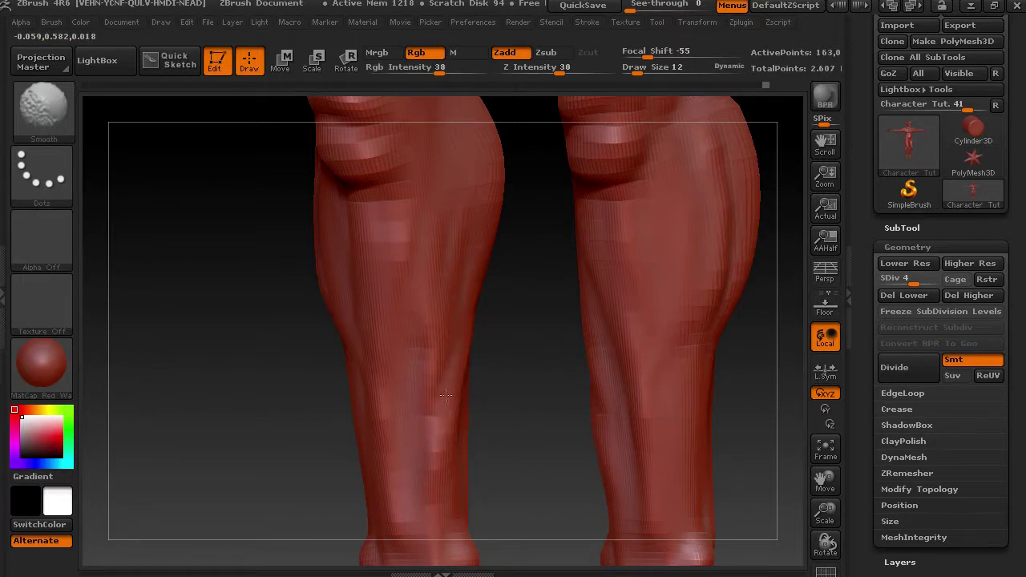
Step: Build up the hamstring tendon along the outer back of the thigh into the knee and smooth it
{"action": "mouse_move", "coordinate": [502, 404]}
{"action": "left_mouse_down"}
{"action": "mouse_move", "coordinate": [557, 385]}
{"action": "mouse_move", "coordinate": [581, 553]}
{"action": "left_mouse_up"}
{"action": "left_click_drag", "start_coordinate": [362, 438], "coordinate": [358, 324], "text": "shift"}
{"action": "left_click_drag", "start_coordinate": [343, 393], "coordinate": [373, 268]}
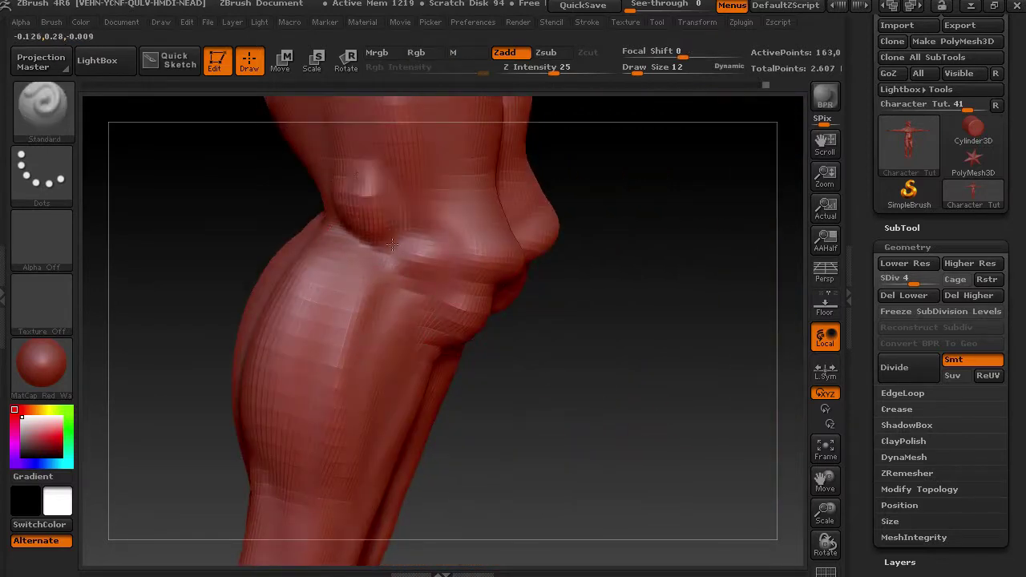
{"action": "left_click_drag", "start_coordinate": [372, 201], "coordinate": [375, 229]}
{"action": "left_click_drag", "start_coordinate": [348, 134], "coordinate": [367, 179]}
{"action": "mouse_move", "coordinate": [594, 254]}
{"action": "left_mouse_down", "text": "alt"}
{"action": "mouse_move", "coordinate": [678, 359]}
{"action": "mouse_move", "coordinate": [705, 374]}
{"action": "left_mouse_up", "text": "alt"}
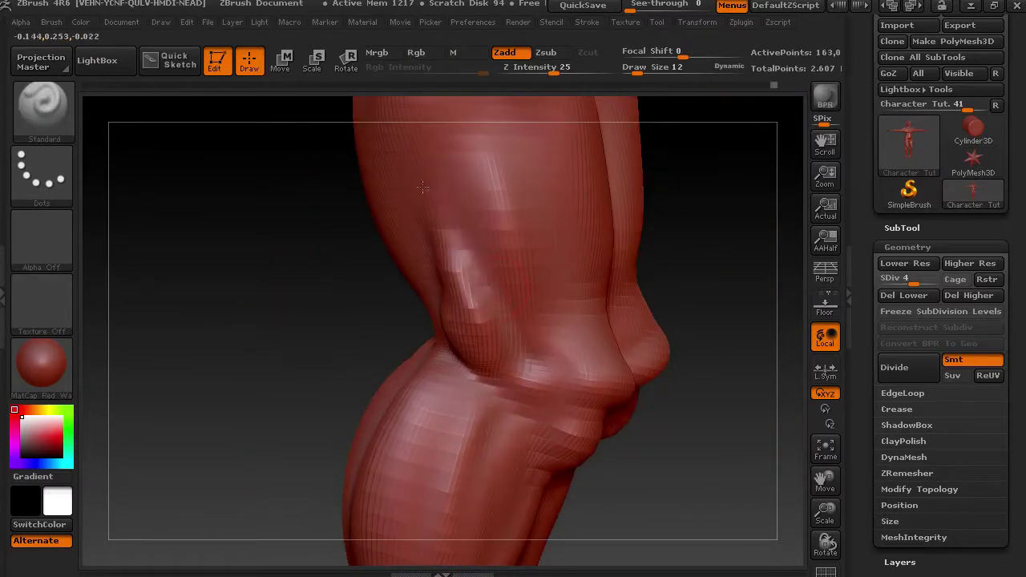
{"action": "left_click_drag", "start_coordinate": [423, 164], "coordinate": [459, 269]}
{"action": "mouse_move", "coordinate": [453, 205]}
{"action": "left_mouse_down"}
{"action": "mouse_move", "coordinate": [517, 333]}
{"action": "mouse_move", "coordinate": [481, 324]}
{"action": "left_mouse_up"}
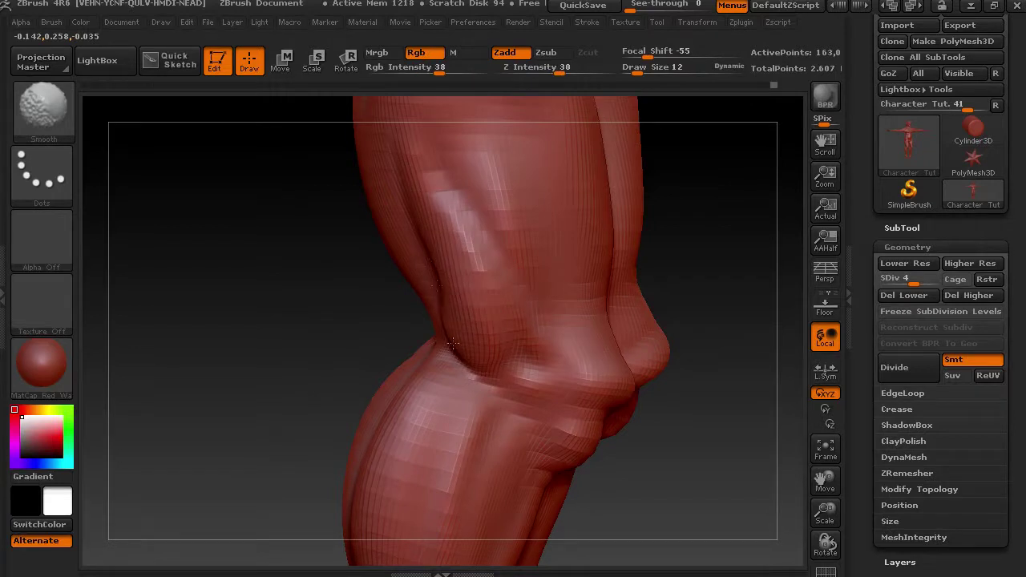
{"action": "left_click_drag", "start_coordinate": [431, 200], "coordinate": [523, 309], "text": "shift"}
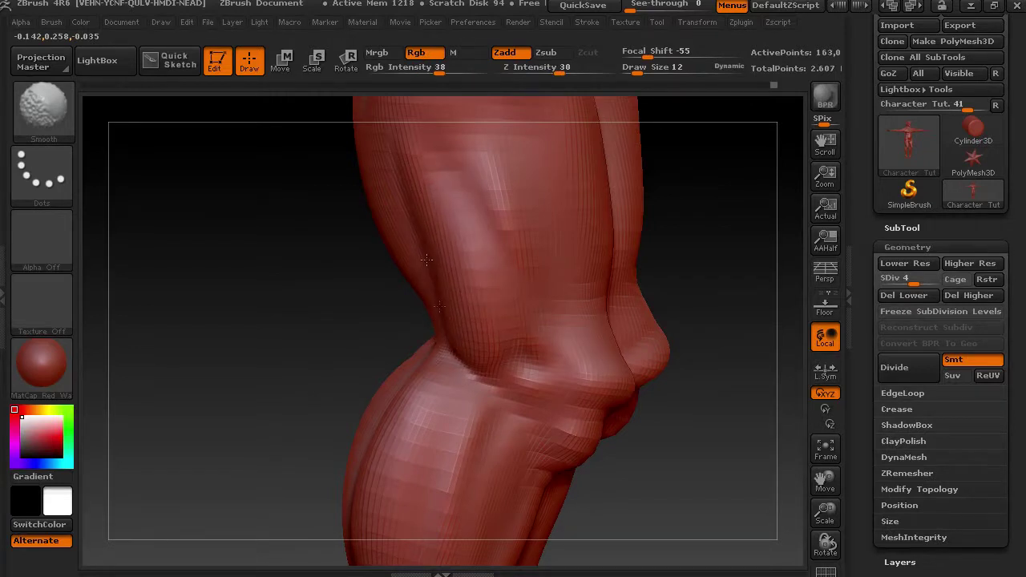
{"action": "left_click_drag", "start_coordinate": [694, 270], "coordinate": [746, 270], "text": "shift"}
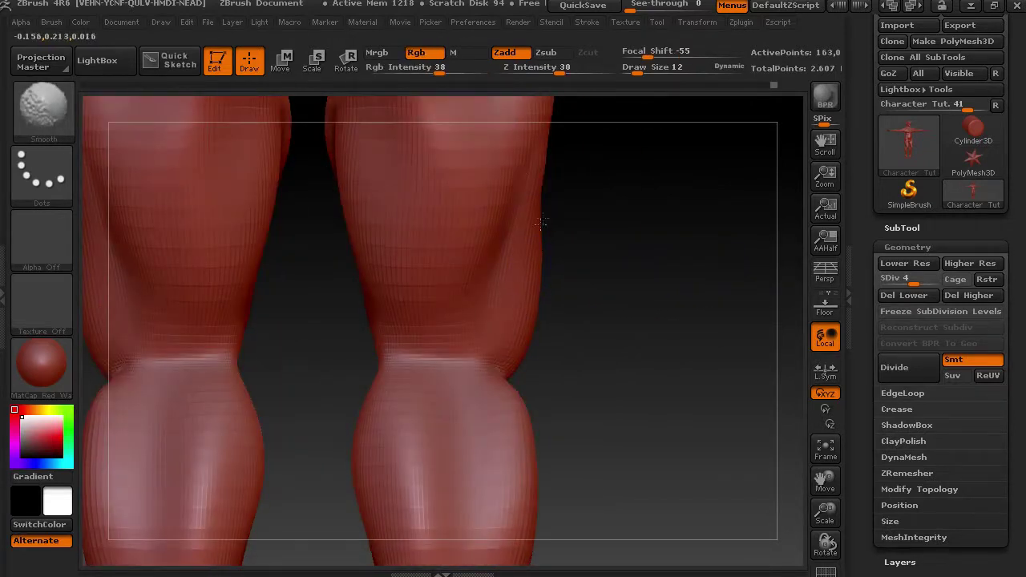
Step: Sculpt the triangular hollow at the base of the spine and define the upper edge of the buttocks
{"action": "mouse_move", "coordinate": [310, 334]}
{"action": "left_mouse_down", "text": "alt"}
{"action": "mouse_move", "coordinate": [394, 524]}
{"action": "mouse_move", "coordinate": [396, 574]}
{"action": "left_mouse_up", "text": "alt"}
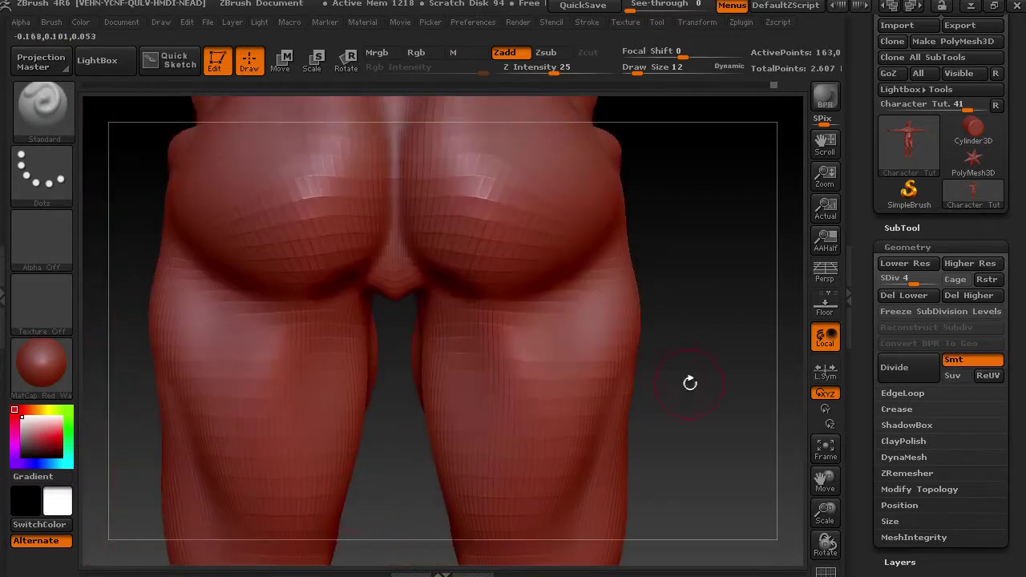
{"action": "mouse_move", "coordinate": [399, 269]}
{"action": "left_mouse_down", "text": "alt"}
{"action": "mouse_move", "coordinate": [396, 224]}
{"action": "mouse_move", "coordinate": [397, 297]}
{"action": "left_mouse_up", "text": "alt"}
{"action": "key", "text": "shift"}
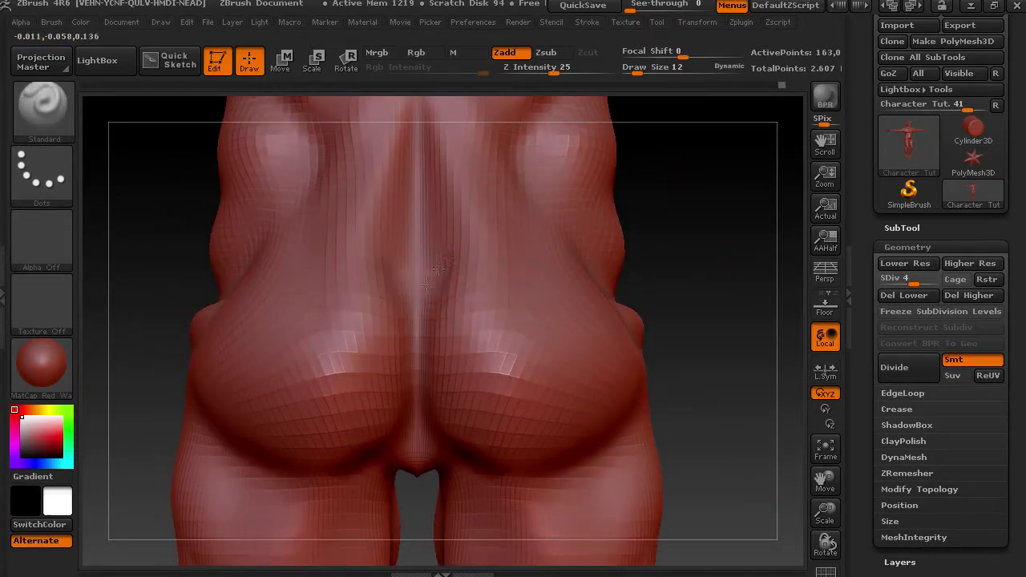
{"action": "mouse_move", "coordinate": [426, 285]}
{"action": "left_mouse_down"}
{"action": "mouse_move", "coordinate": [384, 248]}
{"action": "mouse_move", "coordinate": [263, 257]}
{"action": "left_mouse_up"}
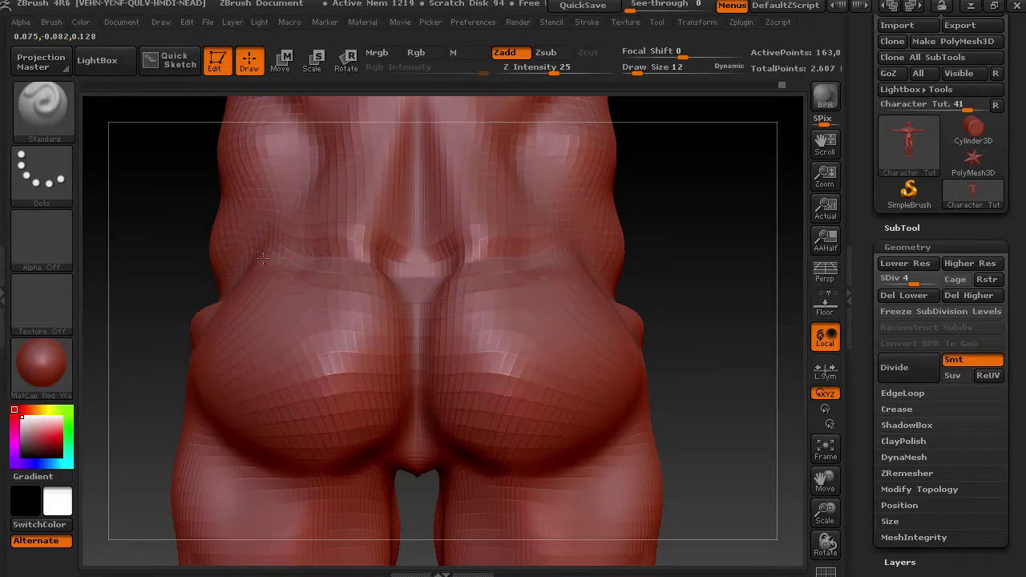
Step: Carve grooves beside the spine, build up the lower back muscles above the buttocks, and smooth them
{"action": "left_click_drag", "start_coordinate": [300, 211], "coordinate": [302, 233]}
{"action": "left_click_drag", "start_coordinate": [335, 154], "coordinate": [328, 233], "text": "alt"}
{"action": "left_click_drag", "start_coordinate": [282, 196], "coordinate": [276, 248]}
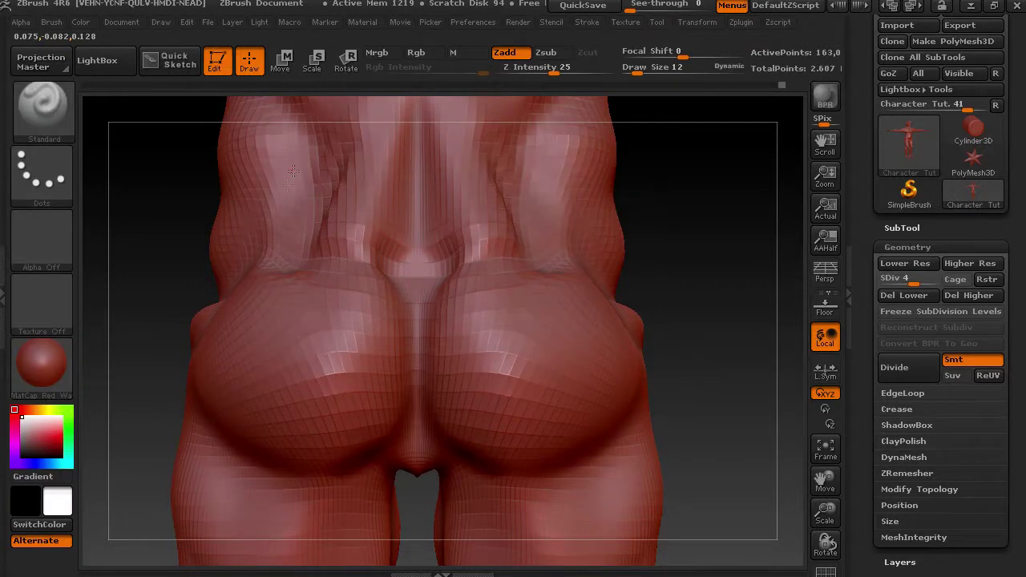
{"action": "left_click_drag", "start_coordinate": [290, 178], "coordinate": [272, 217], "text": "shift"}
Step: Raise the subdivision level to 6 and sculpt a raised form around the navel on the front of the belly
{"action": "mouse_move", "coordinate": [634, 174]}
{"action": "left_mouse_down"}
{"action": "mouse_move", "coordinate": [752, 314]}
{"action": "mouse_move", "coordinate": [650, 337]}
{"action": "mouse_move", "coordinate": [714, 360]}
{"action": "mouse_move", "coordinate": [646, 406]}
{"action": "mouse_move", "coordinate": [496, 420]}
{"action": "left_mouse_up"}
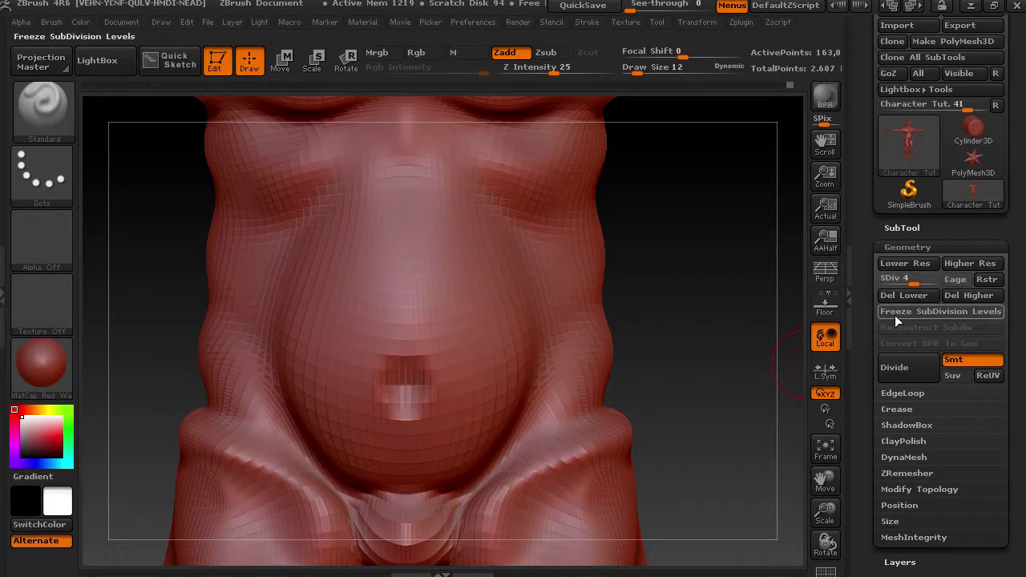
{"action": "left_click_drag", "start_coordinate": [917, 283], "coordinate": [928, 283]}
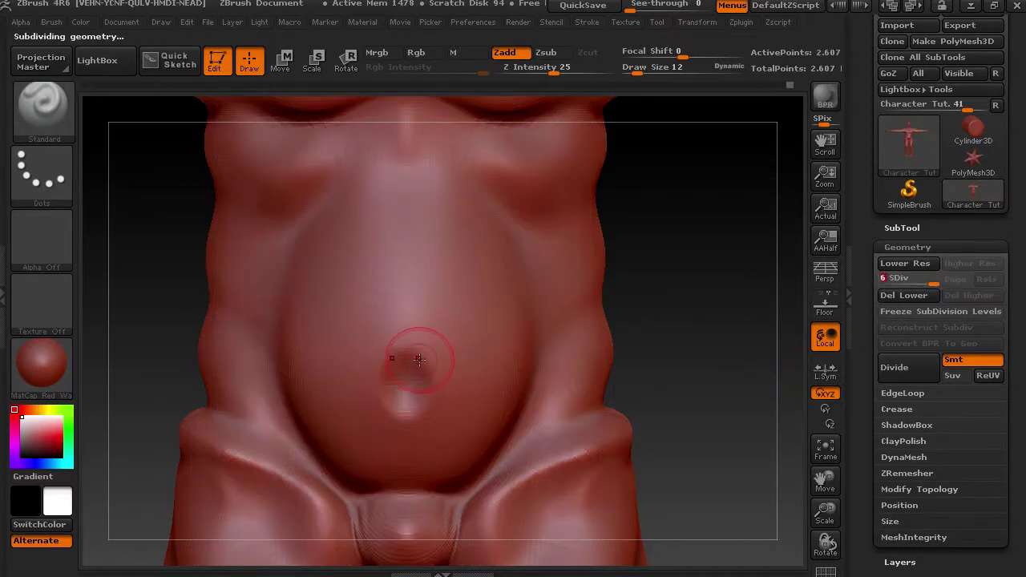
{"action": "left_click_drag", "start_coordinate": [423, 372], "coordinate": [408, 399]}
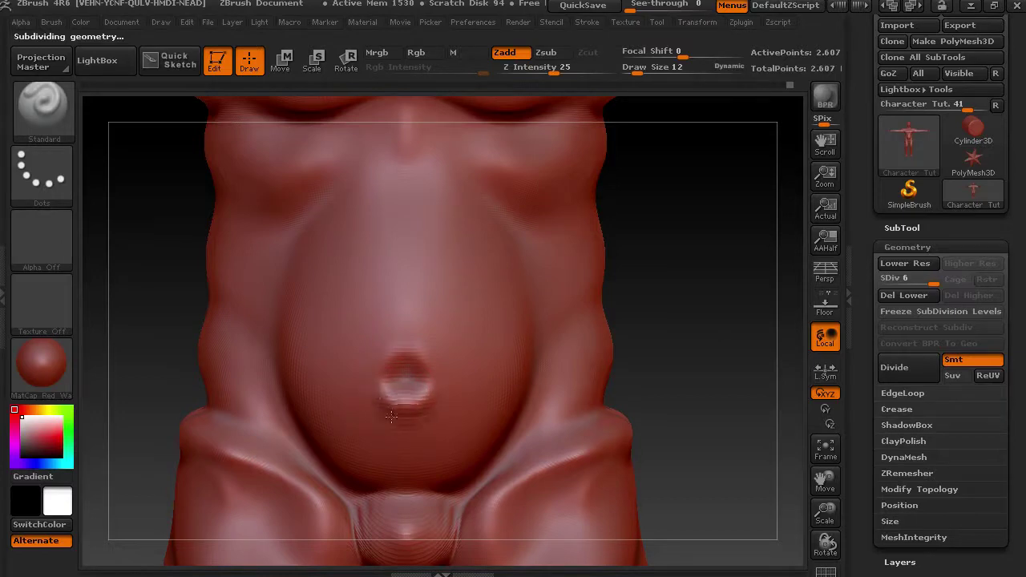
Step: Reshape the navel into a narrow vertical opening with the Move Topological brush and smooth the crease beneath it
{"action": "left_click", "coordinate": [33, 107]}
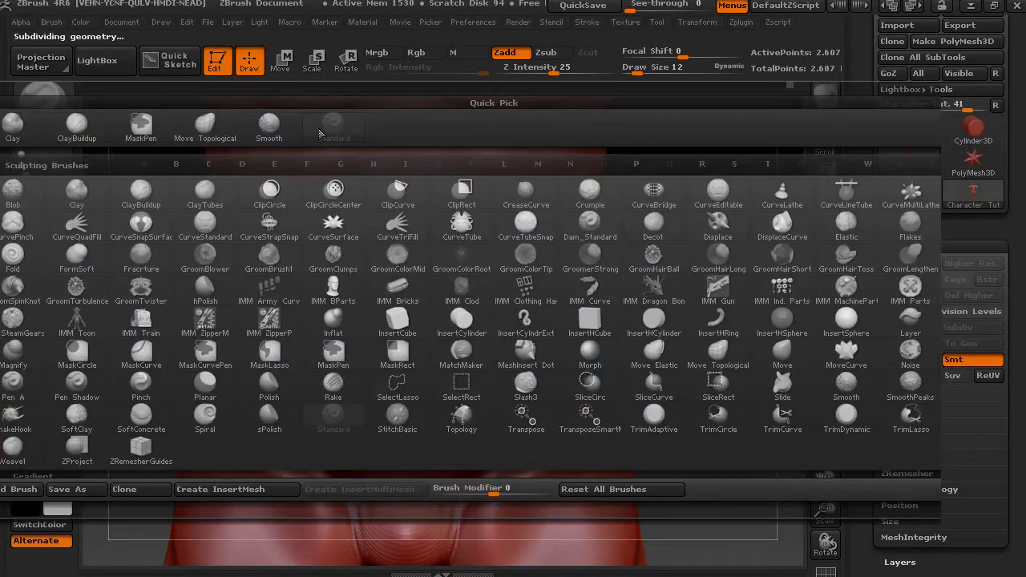
{"action": "left_click", "coordinate": [217, 122]}
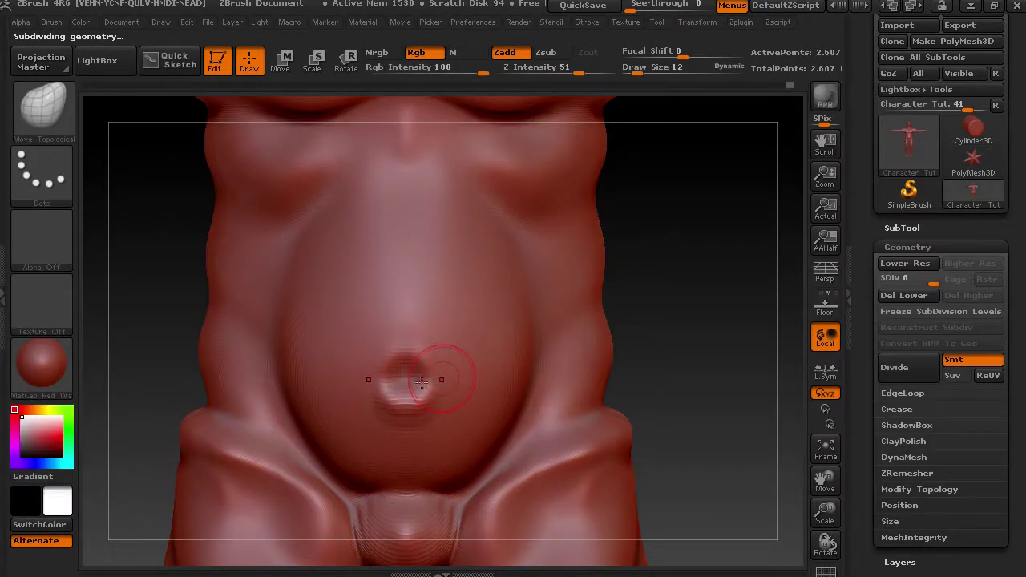
{"action": "left_click_drag", "start_coordinate": [401, 383], "coordinate": [408, 366]}
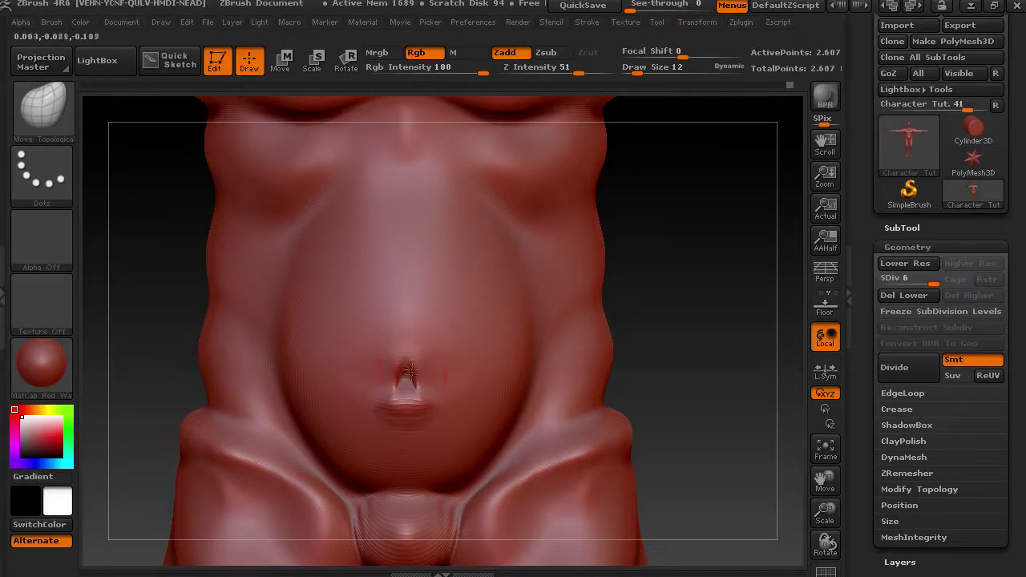
{"action": "left_click_drag", "start_coordinate": [411, 393], "coordinate": [410, 394]}
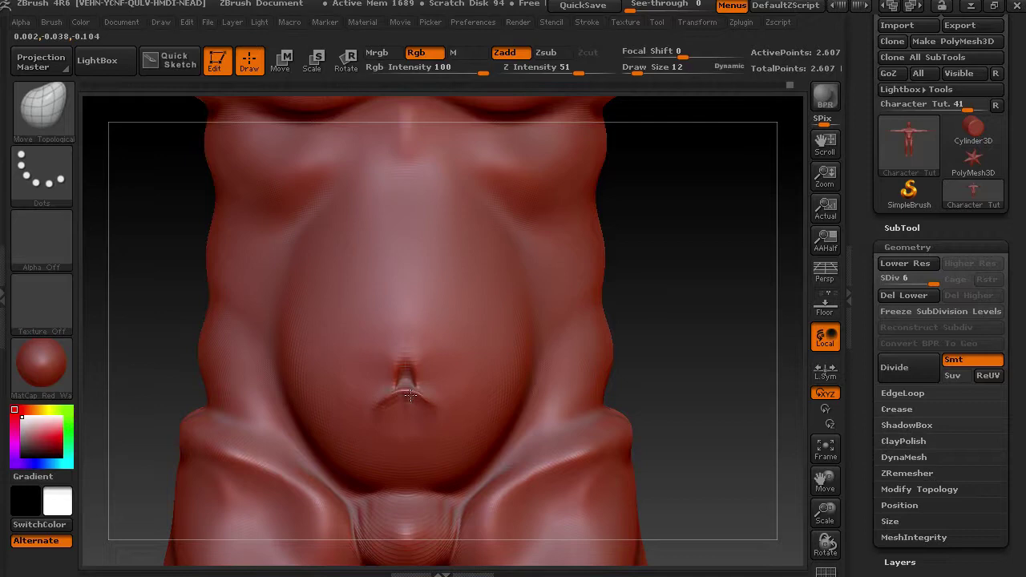
{"action": "key", "text": "shift"}
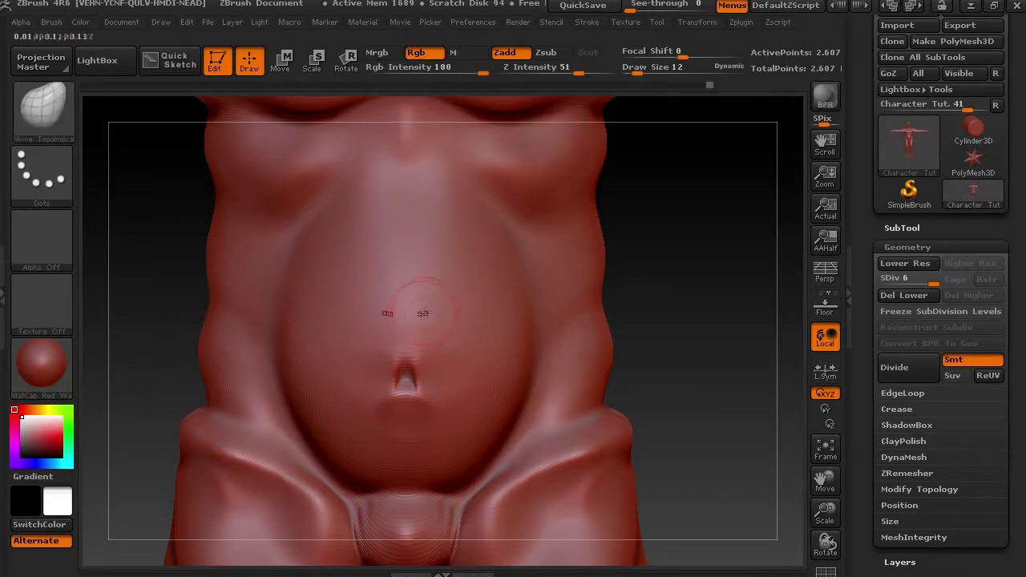
Step: Build a raised rim around the sides and bottom of the navel with the Standard brush
{"action": "left_click", "coordinate": [43, 108]}
{"action": "left_click", "coordinate": [332, 125]}
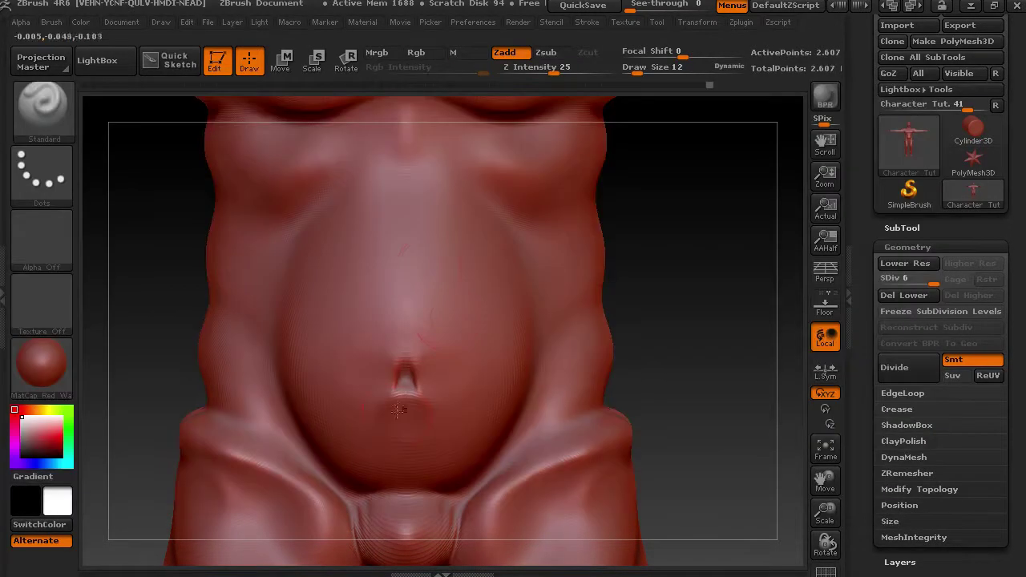
{"action": "left_click_drag", "start_coordinate": [403, 409], "coordinate": [385, 390]}
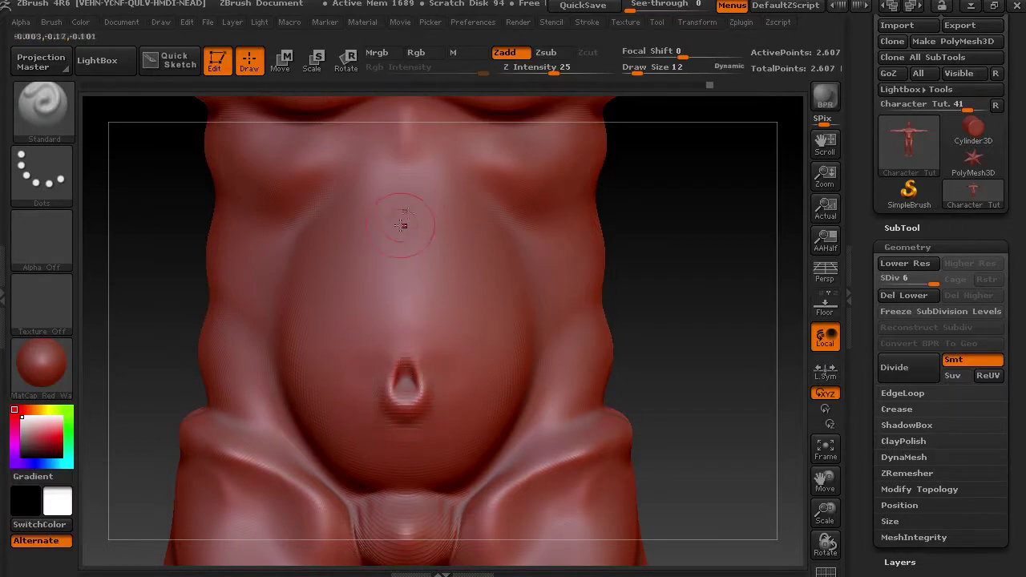
Step: Sculpt the paired abdominal muscle segments above and beside the navel, smoothing them into the belly
{"action": "mouse_move", "coordinate": [378, 195]}
{"action": "left_mouse_down"}
{"action": "mouse_move", "coordinate": [364, 194]}
{"action": "mouse_move", "coordinate": [372, 187]}
{"action": "mouse_move", "coordinate": [353, 231]}
{"action": "left_mouse_up"}
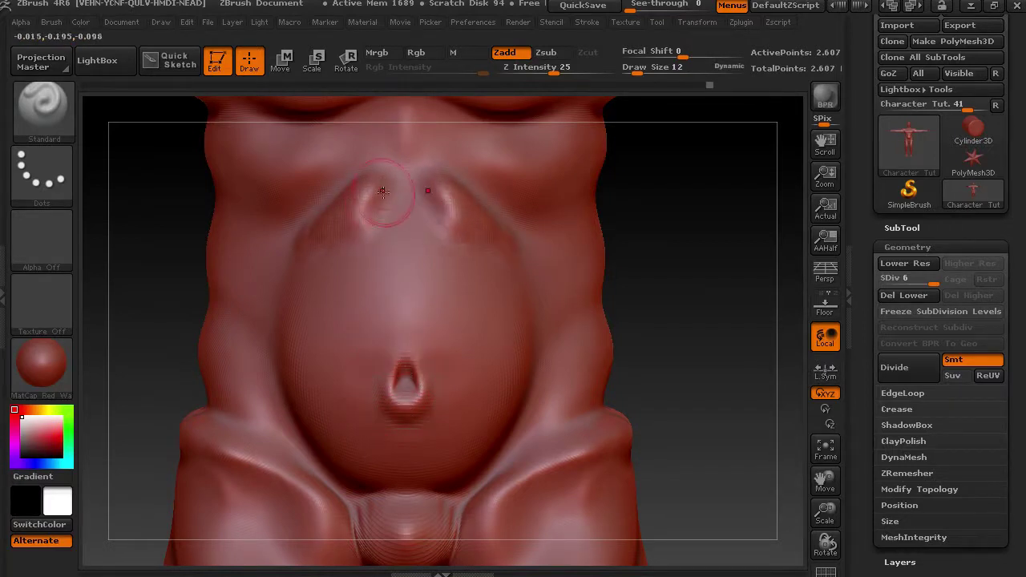
{"action": "left_click_drag", "start_coordinate": [384, 266], "coordinate": [303, 300]}
{"action": "key", "text": "shift"}
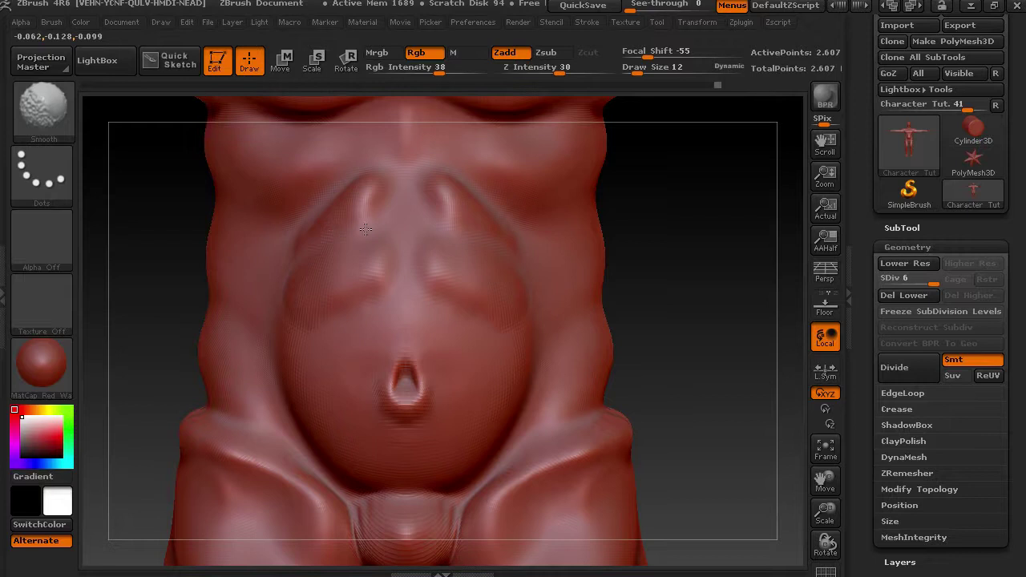
{"action": "mouse_move", "coordinate": [392, 199]}
{"action": "left_mouse_down"}
{"action": "mouse_move", "coordinate": [397, 190]}
{"action": "mouse_move", "coordinate": [388, 209]}
{"action": "mouse_move", "coordinate": [339, 240]}
{"action": "left_mouse_up"}
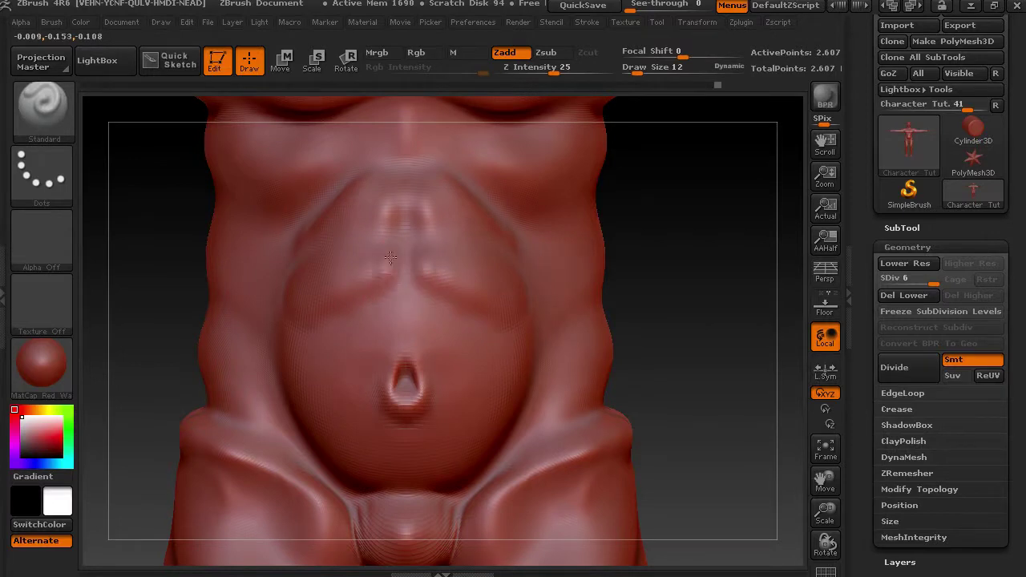
{"action": "left_click_drag", "start_coordinate": [393, 264], "coordinate": [377, 266], "text": "shift"}
{"action": "mouse_move", "coordinate": [374, 321]}
{"action": "left_mouse_down"}
{"action": "mouse_move", "coordinate": [372, 344]}
{"action": "mouse_move", "coordinate": [364, 339]}
{"action": "mouse_move", "coordinate": [370, 372]}
{"action": "left_mouse_up"}
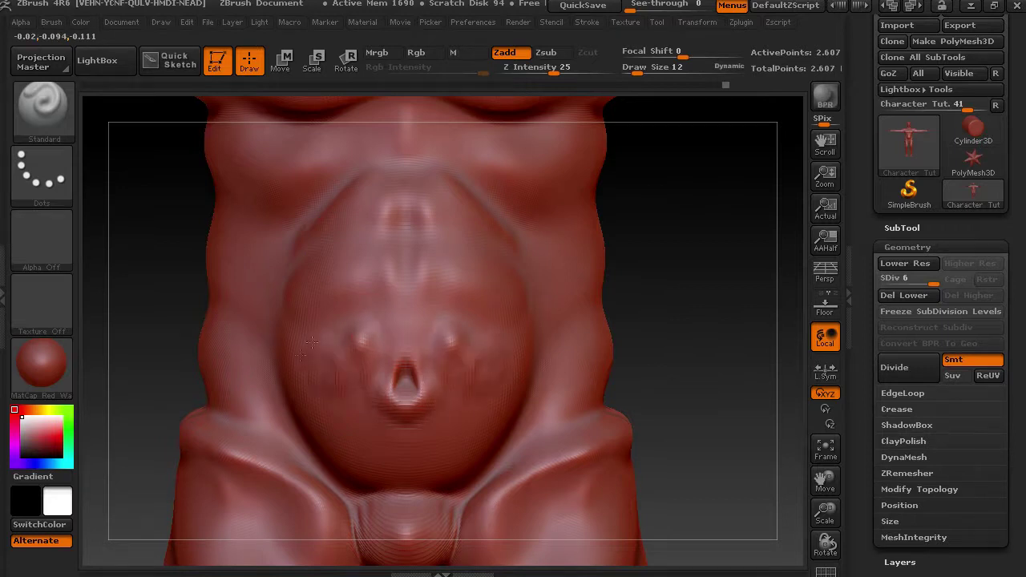
{"action": "key", "text": "shift"}
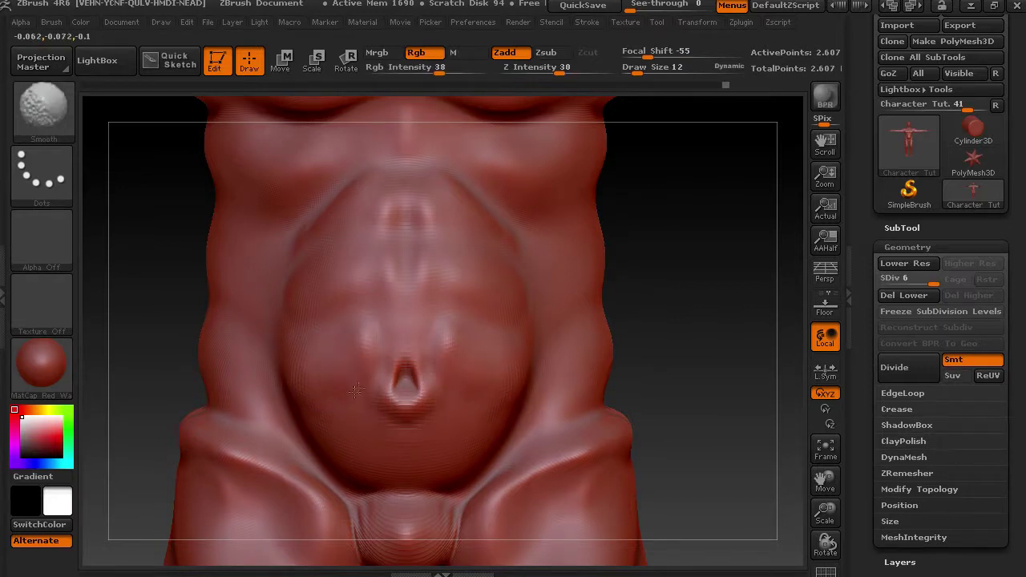
Step: Smooth the abdominal segments above the navel and sculpt raised rib muscles with the Standard brush along both sides beneath the chest
{"action": "mouse_move", "coordinate": [376, 327]}
{"action": "left_mouse_down", "text": "shift"}
{"action": "mouse_move", "coordinate": [393, 336]}
{"action": "mouse_move", "coordinate": [384, 331]}
{"action": "left_mouse_up", "text": "shift"}
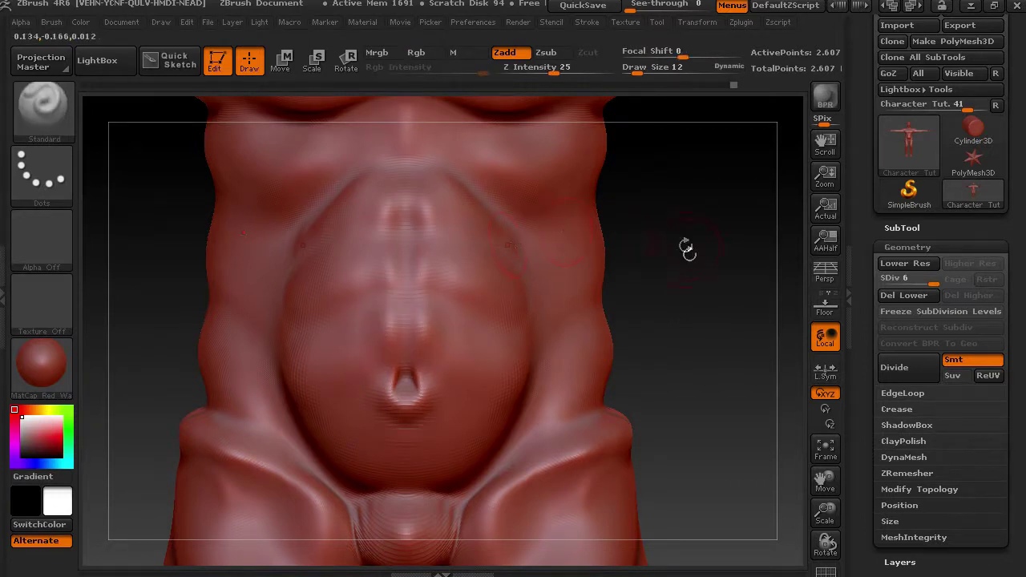
{"action": "left_click_drag", "start_coordinate": [682, 245], "coordinate": [637, 314], "text": "alt"}
{"action": "mouse_move", "coordinate": [465, 286]}
{"action": "left_mouse_down"}
{"action": "mouse_move", "coordinate": [475, 281]}
{"action": "mouse_move", "coordinate": [514, 310]}
{"action": "left_mouse_up"}
{"action": "mouse_move", "coordinate": [566, 269]}
{"action": "left_mouse_down"}
{"action": "mouse_move", "coordinate": [576, 298]}
{"action": "mouse_move", "coordinate": [571, 346]}
{"action": "left_mouse_up"}
{"action": "left_click_drag", "start_coordinate": [633, 336], "coordinate": [701, 283]}
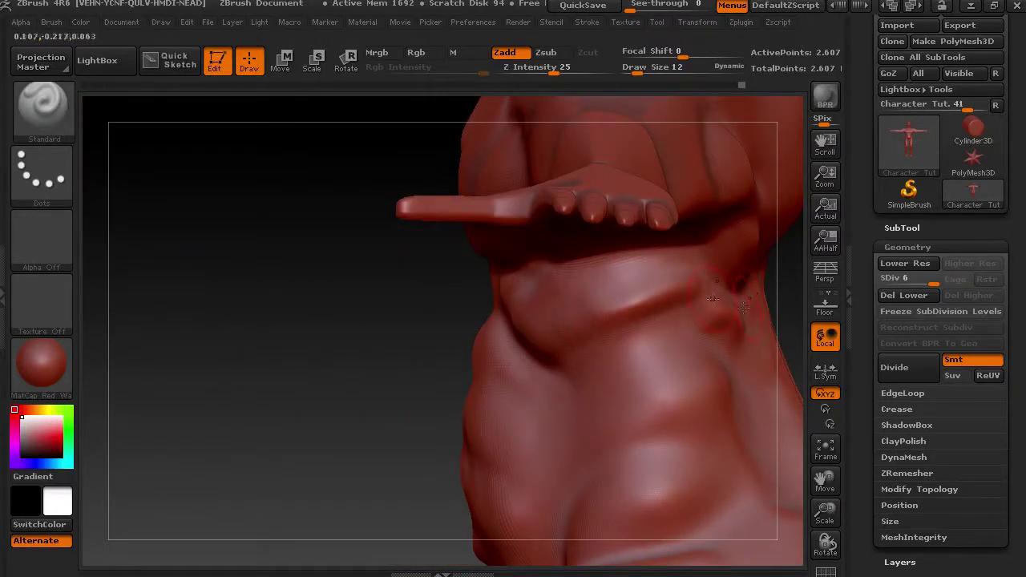
{"action": "mouse_move", "coordinate": [713, 299]}
{"action": "left_mouse_down"}
{"action": "mouse_move", "coordinate": [693, 255]}
{"action": "mouse_move", "coordinate": [667, 238]}
{"action": "left_mouse_up"}
{"action": "mouse_move", "coordinate": [550, 274]}
{"action": "left_mouse_down"}
{"action": "mouse_move", "coordinate": [704, 260]}
{"action": "mouse_move", "coordinate": [662, 293]}
{"action": "left_mouse_up"}
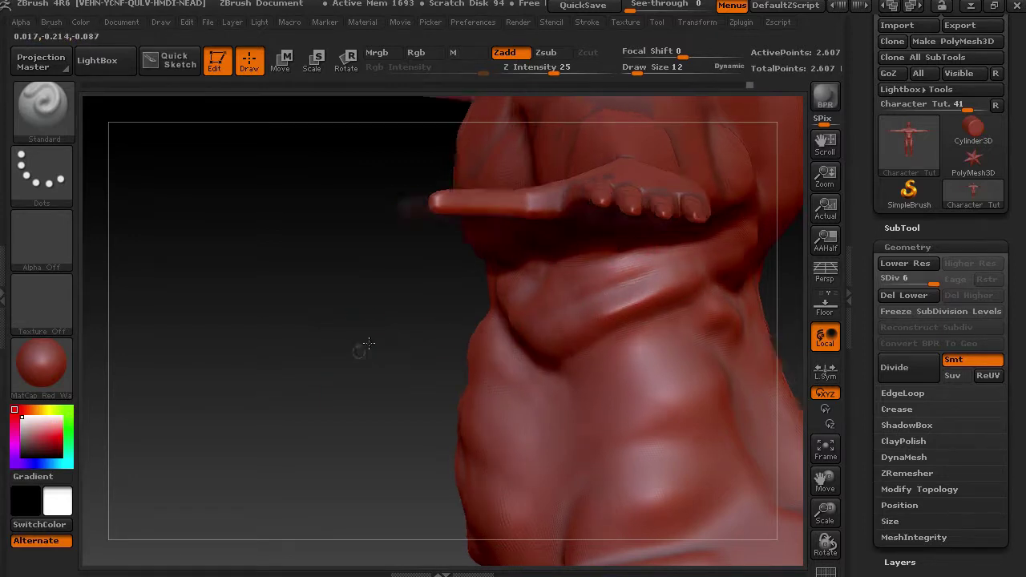
{"action": "left_click_drag", "start_coordinate": [358, 351], "coordinate": [500, 305]}
{"action": "mouse_move", "coordinate": [428, 287]}
{"action": "left_mouse_down"}
{"action": "mouse_move", "coordinate": [376, 277]}
{"action": "mouse_move", "coordinate": [416, 257]}
{"action": "left_mouse_up"}
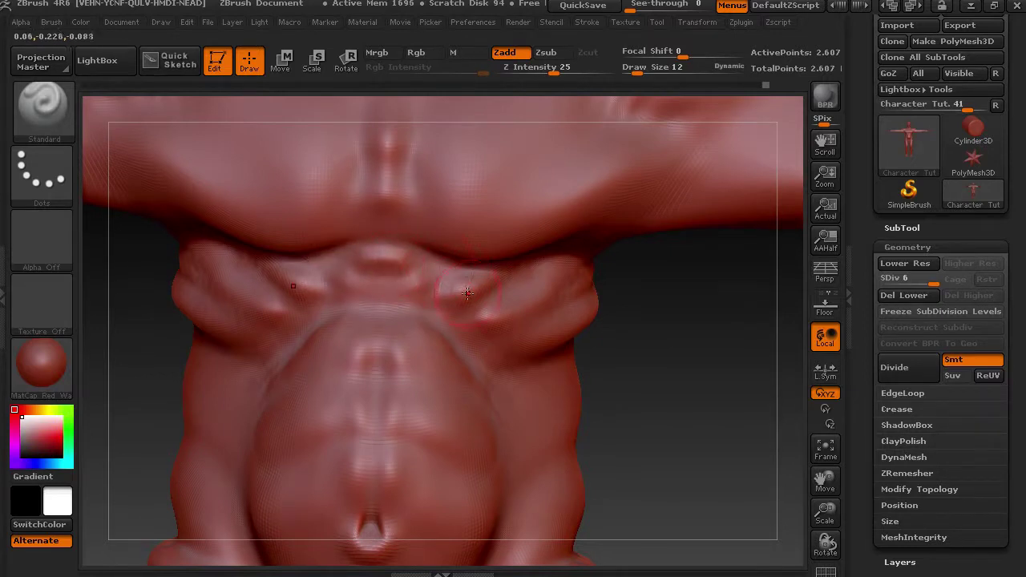
{"action": "left_click_drag", "start_coordinate": [454, 290], "coordinate": [602, 319], "text": "shift"}
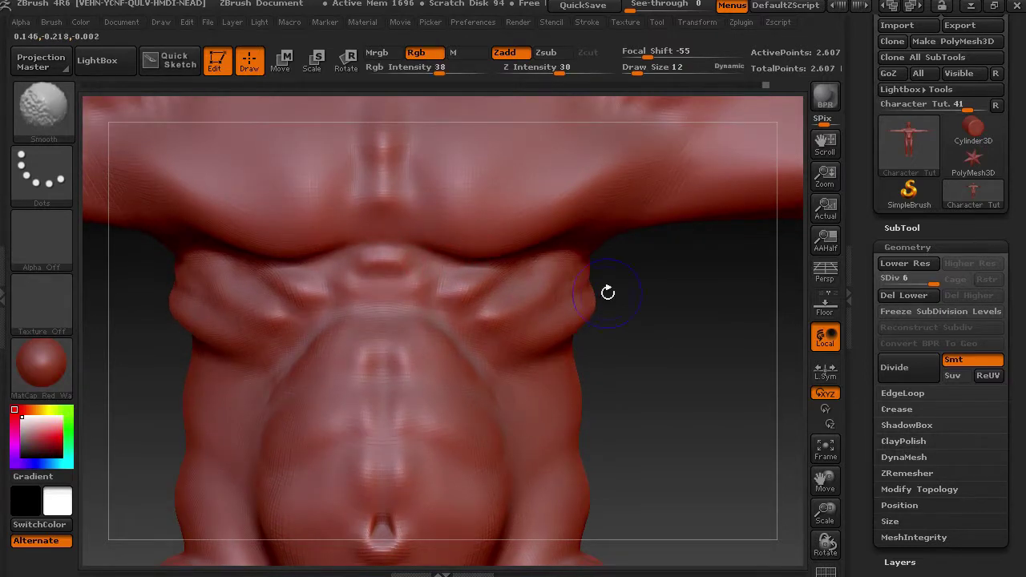
Step: Lower the subdivision level to 4 and smooth the outer contour of the ribs on both sides of the torso
{"action": "left_click_drag", "start_coordinate": [929, 280], "coordinate": [915, 281]}
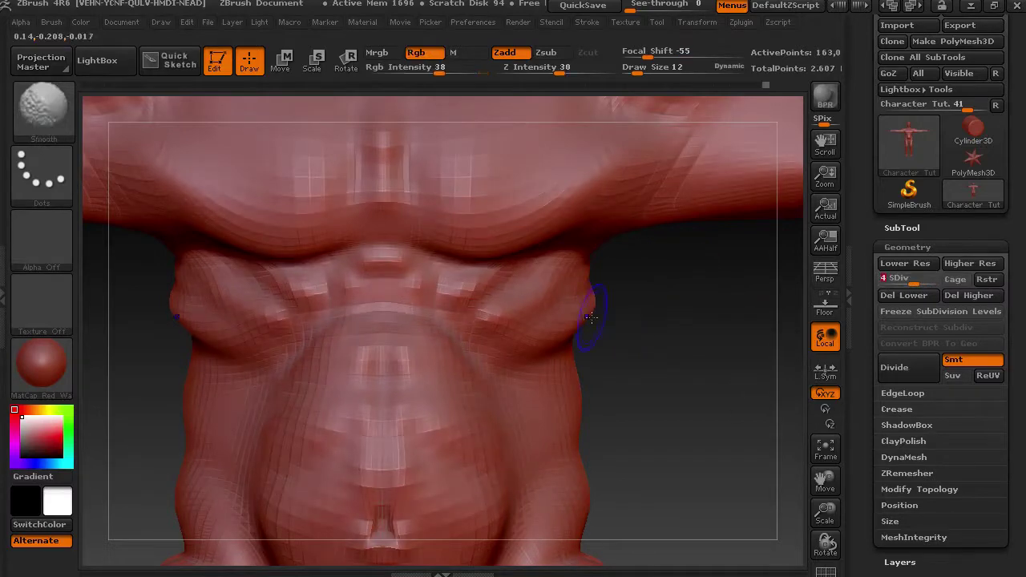
{"action": "left_click_drag", "start_coordinate": [582, 318], "coordinate": [585, 316], "text": "shift"}
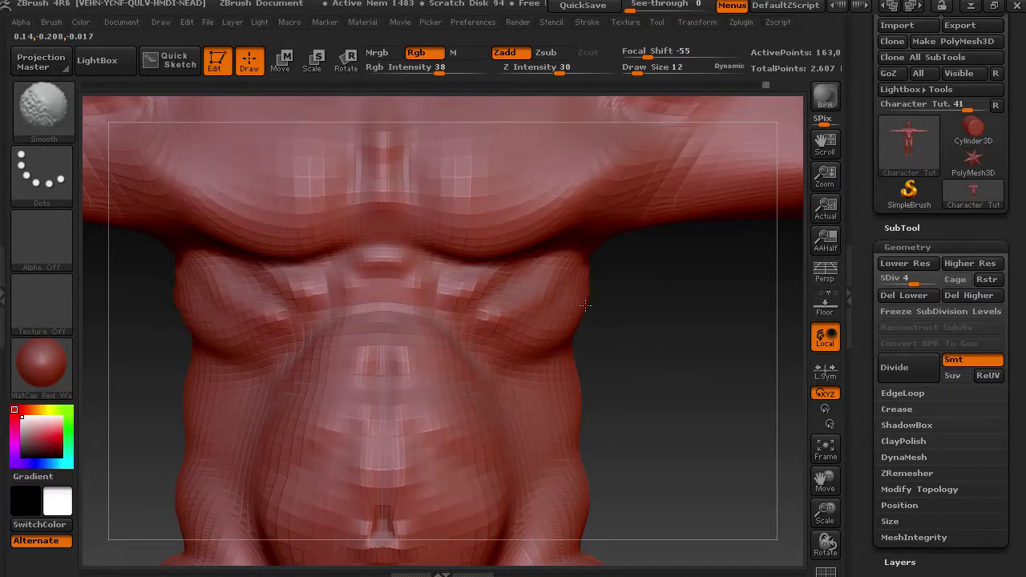
{"action": "mouse_move", "coordinate": [612, 332]}
{"action": "left_mouse_down"}
{"action": "mouse_move", "coordinate": [577, 329]}
{"action": "mouse_move", "coordinate": [615, 327]}
{"action": "left_mouse_up"}
{"action": "mouse_move", "coordinate": [713, 332]}
{"action": "left_mouse_down", "text": "shift"}
{"action": "mouse_move", "coordinate": [657, 309]}
{"action": "mouse_move", "coordinate": [649, 273]}
{"action": "mouse_move", "coordinate": [601, 256]}
{"action": "mouse_move", "coordinate": [566, 278]}
{"action": "left_mouse_up", "text": "shift"}
Step: Sculpt the shins down to the ankles with the Standard brush and smooth the lower legs
{"action": "left_click_drag", "start_coordinate": [449, 294], "coordinate": [594, 449]}
{"action": "left_click_drag", "start_coordinate": [696, 452], "coordinate": [685, 414]}
{"action": "left_click_drag", "start_coordinate": [826, 515], "coordinate": [626, 437]}
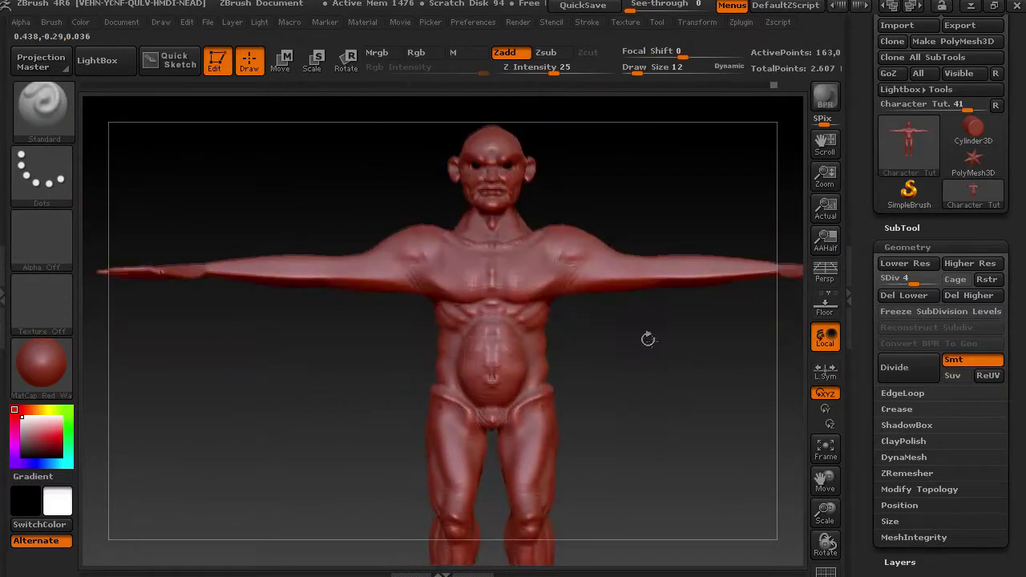
{"action": "key", "text": "shift"}
{"action": "mouse_move", "coordinate": [713, 395]}
{"action": "left_mouse_down", "text": "alt"}
{"action": "mouse_move", "coordinate": [522, 331]}
{"action": "mouse_move", "coordinate": [571, 198]}
{"action": "left_mouse_up", "text": "alt"}
{"action": "left_click_drag", "start_coordinate": [529, 269], "coordinate": [562, 311], "text": "alt"}
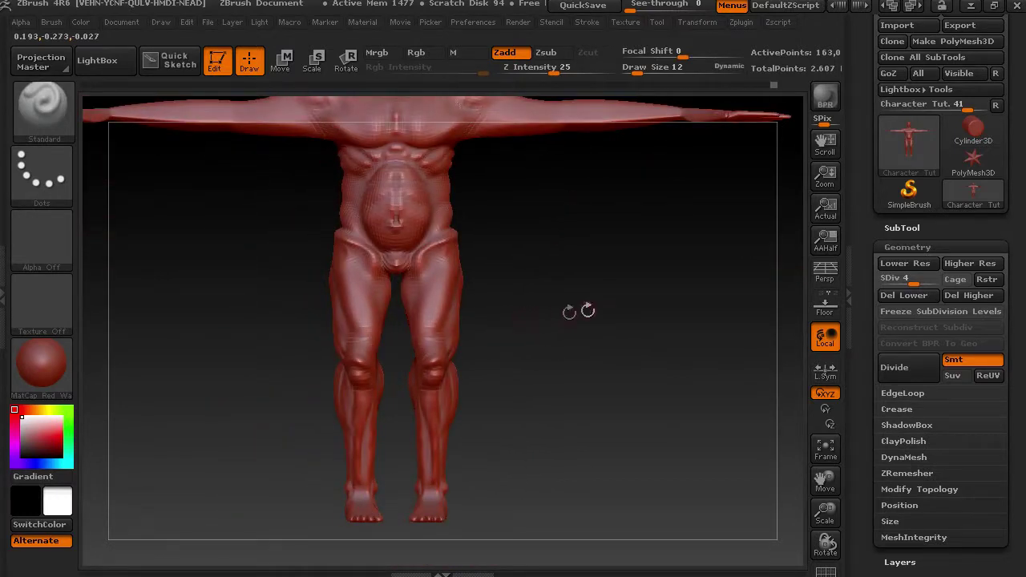
{"action": "key", "text": "shift"}
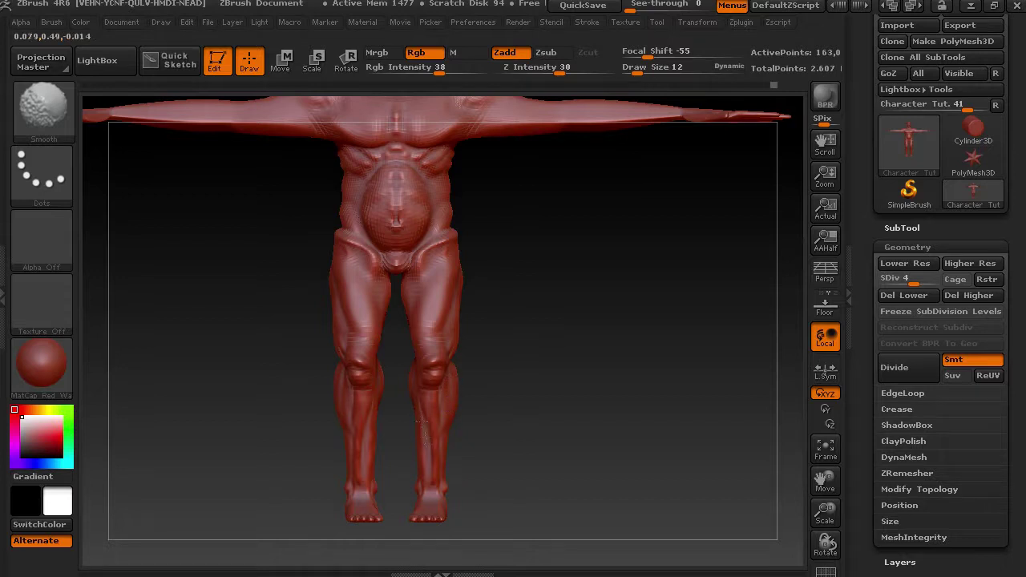
{"action": "left_click_drag", "start_coordinate": [426, 428], "coordinate": [428, 479]}
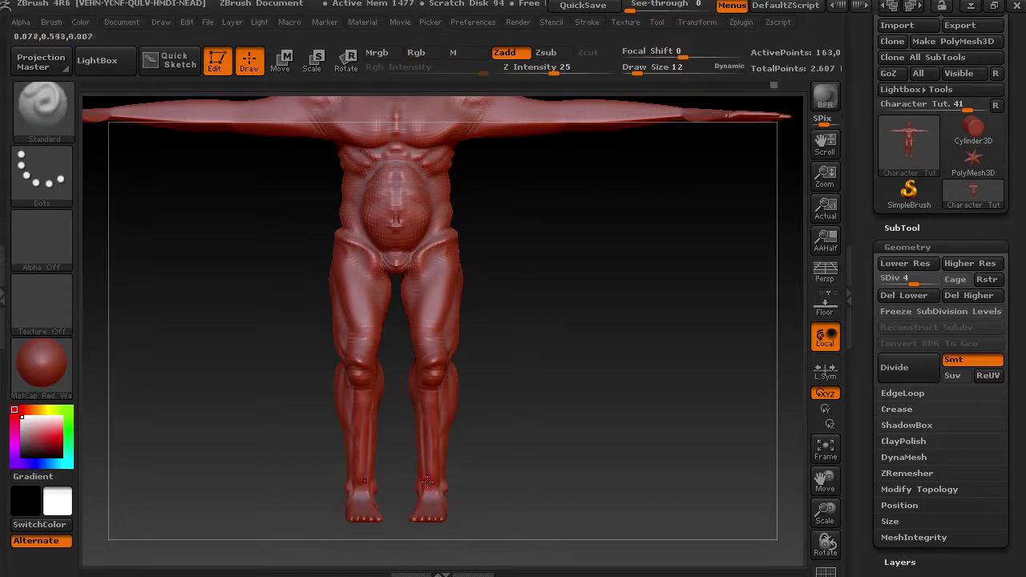
{"action": "key", "text": "shift"}
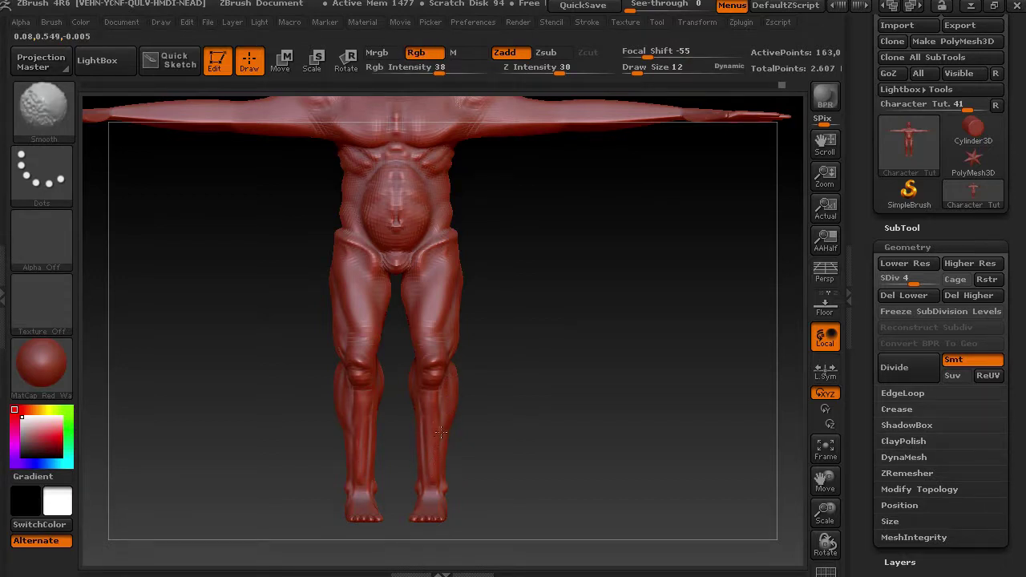
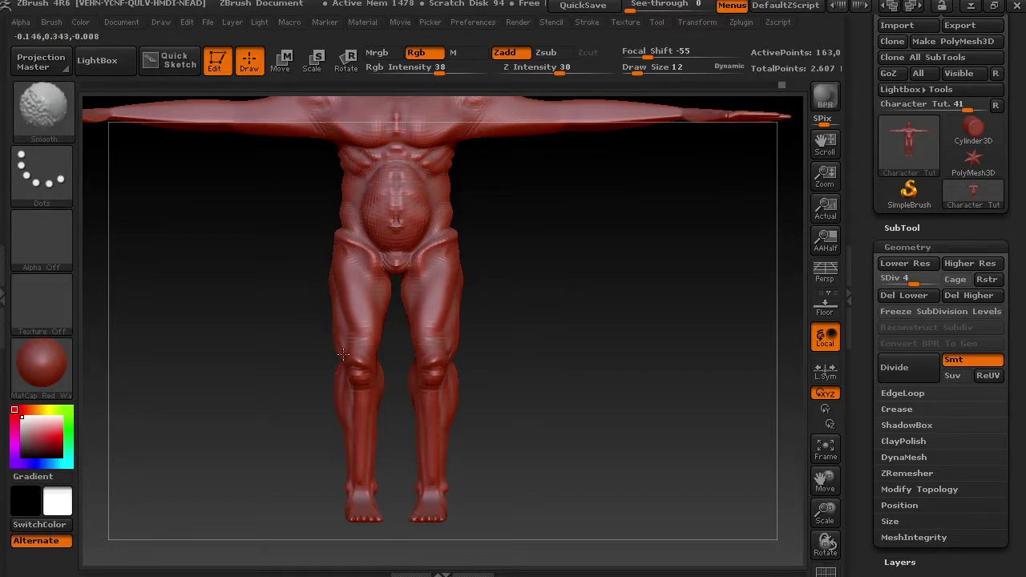
{"action": "mouse_move", "coordinate": [522, 247]}
{"action": "left_mouse_down", "text": "alt"}
{"action": "mouse_move", "coordinate": [597, 337]}
{"action": "mouse_move", "coordinate": [543, 389]}
{"action": "left_mouse_up", "text": "alt"}
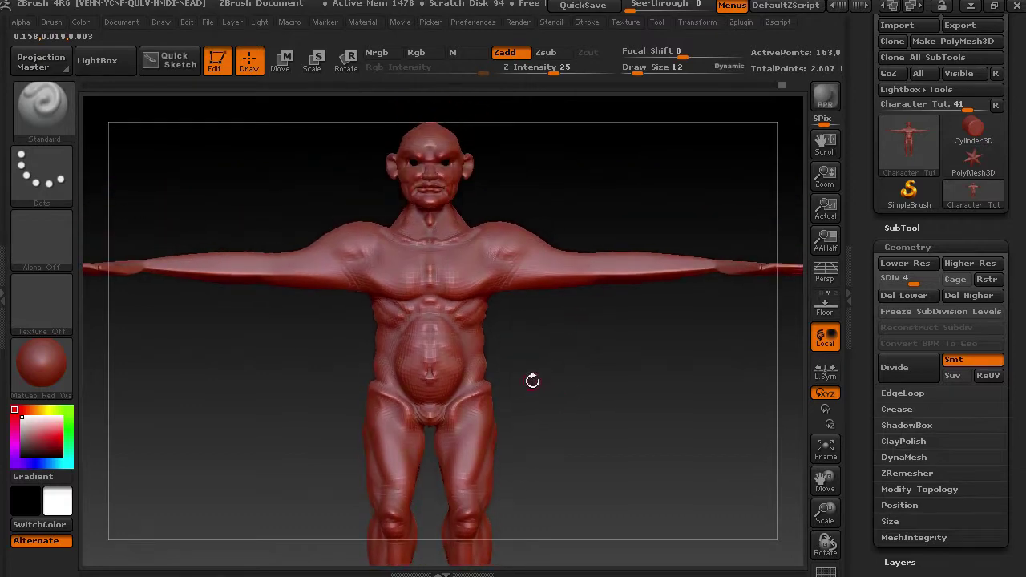
Step: Reshape the waist and hips from behind with the Move Topological brush at subdivision level 2 and draw size 93
{"action": "left_click_drag", "start_coordinate": [549, 339], "coordinate": [684, 339]}
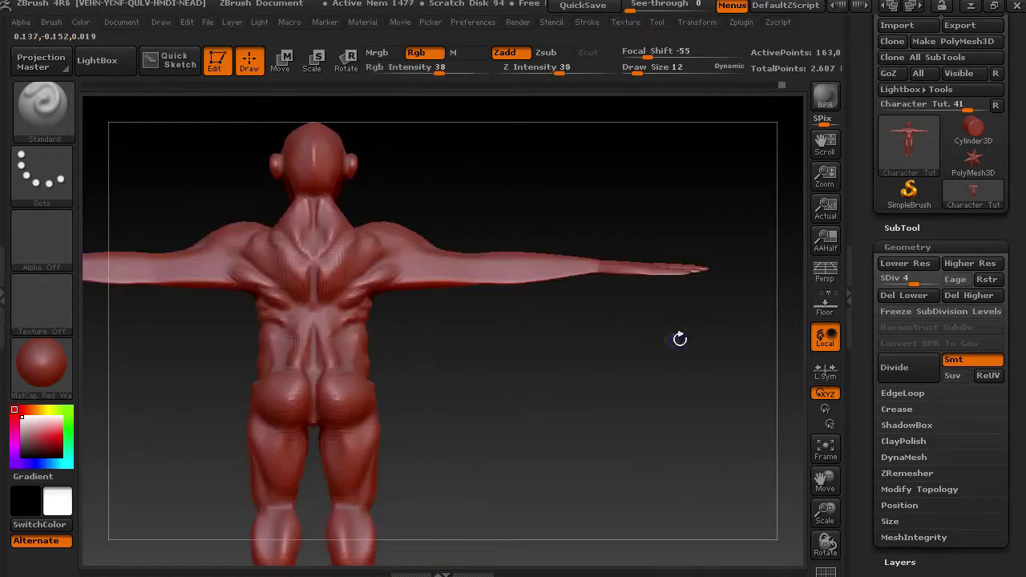
{"action": "left_click", "coordinate": [36, 103]}
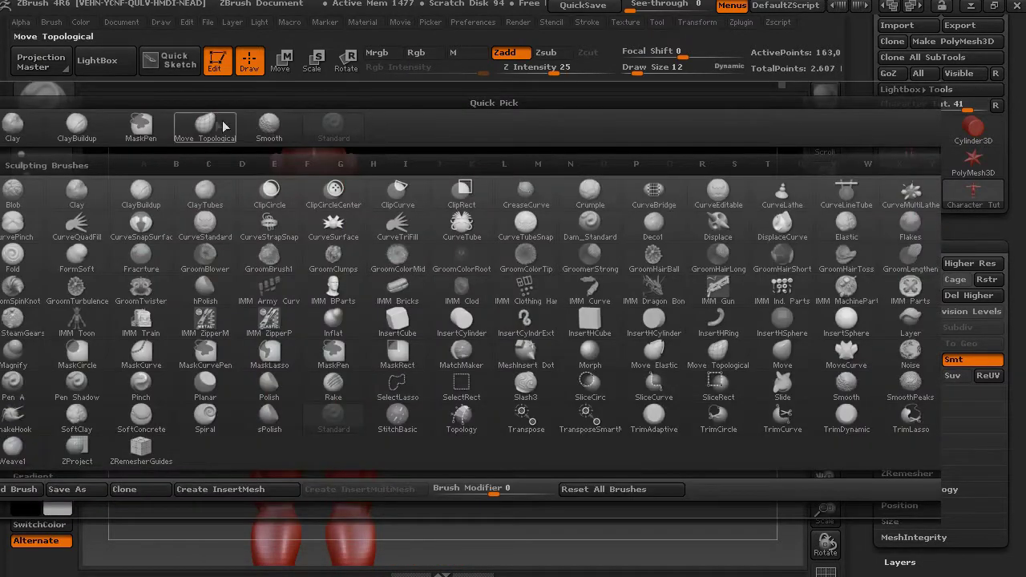
{"action": "left_click", "coordinate": [194, 127]}
{"action": "left_click", "coordinate": [897, 280]}
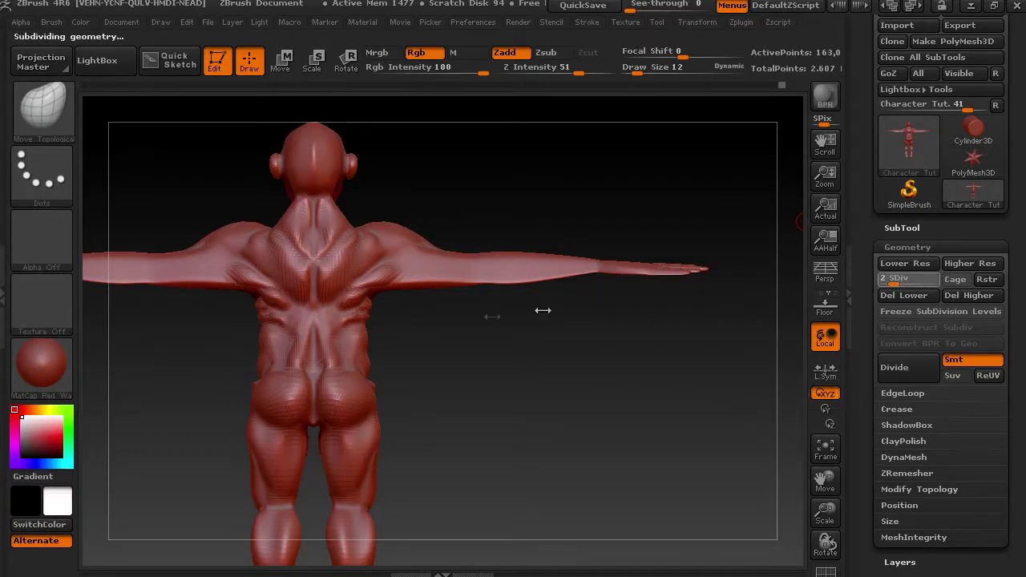
{"action": "left_click_drag", "start_coordinate": [638, 67], "coordinate": [660, 67]}
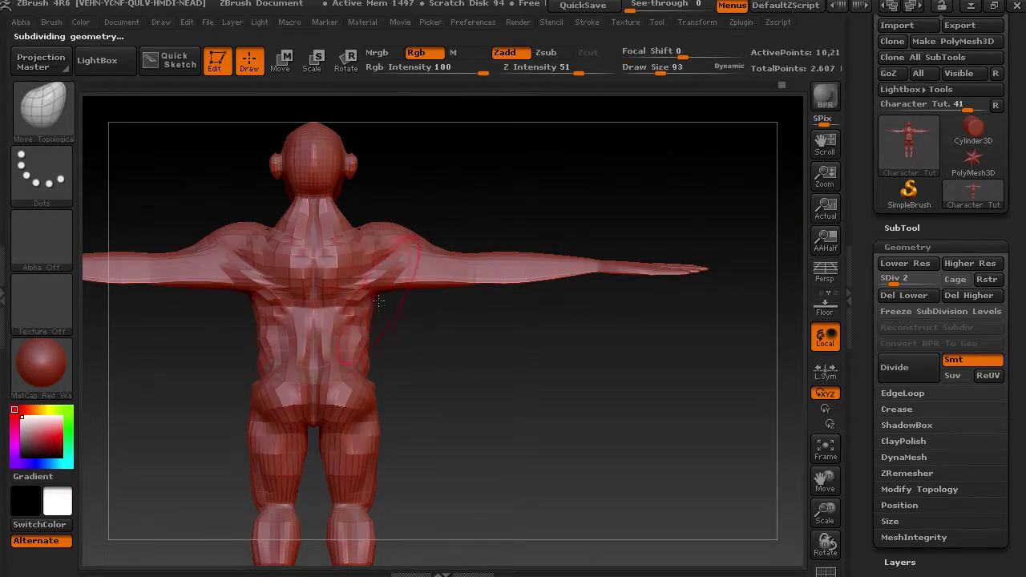
{"action": "mouse_move", "coordinate": [367, 332]}
{"action": "left_mouse_down"}
{"action": "mouse_move", "coordinate": [372, 389]}
{"action": "mouse_move", "coordinate": [350, 319]}
{"action": "mouse_move", "coordinate": [366, 304]}
{"action": "left_mouse_up"}
{"action": "left_click_drag", "start_coordinate": [359, 366], "coordinate": [365, 367]}
{"action": "mouse_move", "coordinate": [371, 409]}
{"action": "left_mouse_down"}
{"action": "mouse_move", "coordinate": [382, 406]}
{"action": "mouse_move", "coordinate": [361, 389]}
{"action": "left_mouse_up"}
Step: Reshape the front of the torso into a broader, rounded belly with the Move Topological brush
{"action": "left_click_drag", "start_coordinate": [419, 374], "coordinate": [489, 348]}
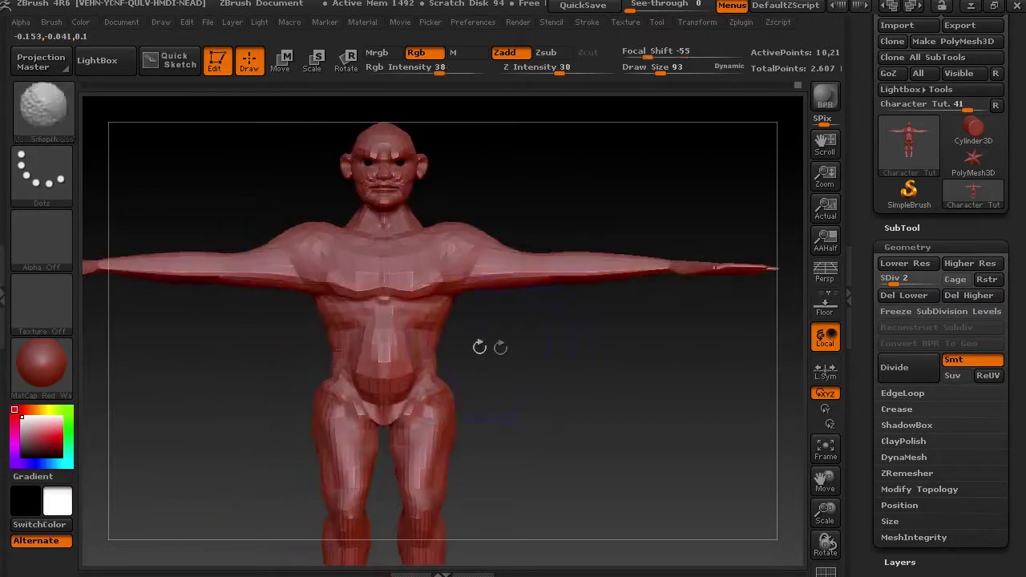
{"action": "left_click_drag", "start_coordinate": [400, 368], "coordinate": [409, 369]}
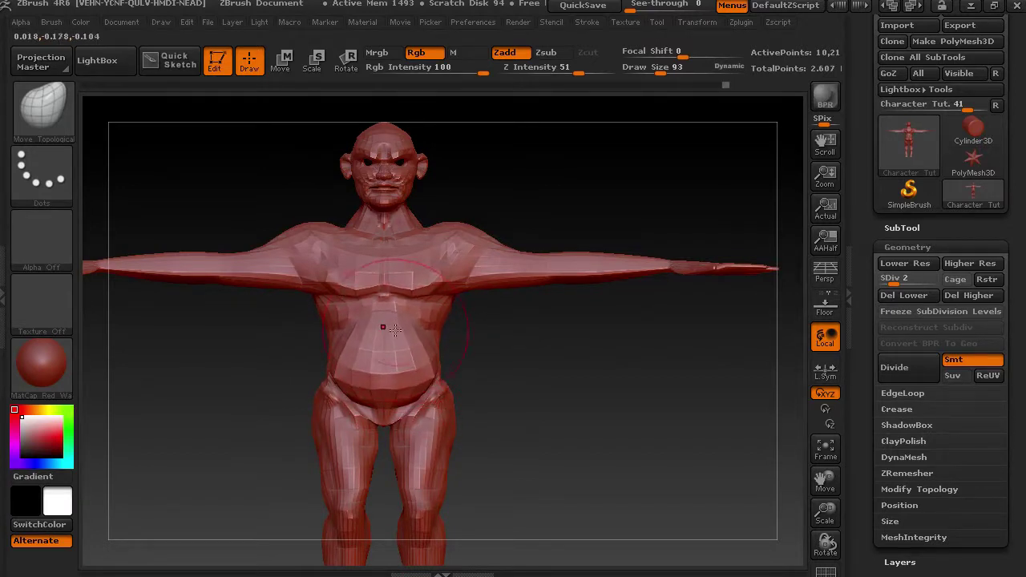
{"action": "left_click_drag", "start_coordinate": [394, 299], "coordinate": [394, 289]}
{"action": "mouse_move", "coordinate": [503, 323]}
{"action": "left_mouse_down"}
{"action": "mouse_move", "coordinate": [566, 332]}
{"action": "mouse_move", "coordinate": [449, 362]}
{"action": "mouse_move", "coordinate": [393, 361]}
{"action": "mouse_move", "coordinate": [461, 367]}
{"action": "mouse_move", "coordinate": [543, 234]}
{"action": "mouse_move", "coordinate": [529, 344]}
{"action": "mouse_move", "coordinate": [521, 284]}
{"action": "mouse_move", "coordinate": [605, 390]}
{"action": "mouse_move", "coordinate": [554, 385]}
{"action": "mouse_move", "coordinate": [570, 323]}
{"action": "left_mouse_up"}
{"action": "left_click_drag", "start_coordinate": [426, 345], "coordinate": [413, 343]}
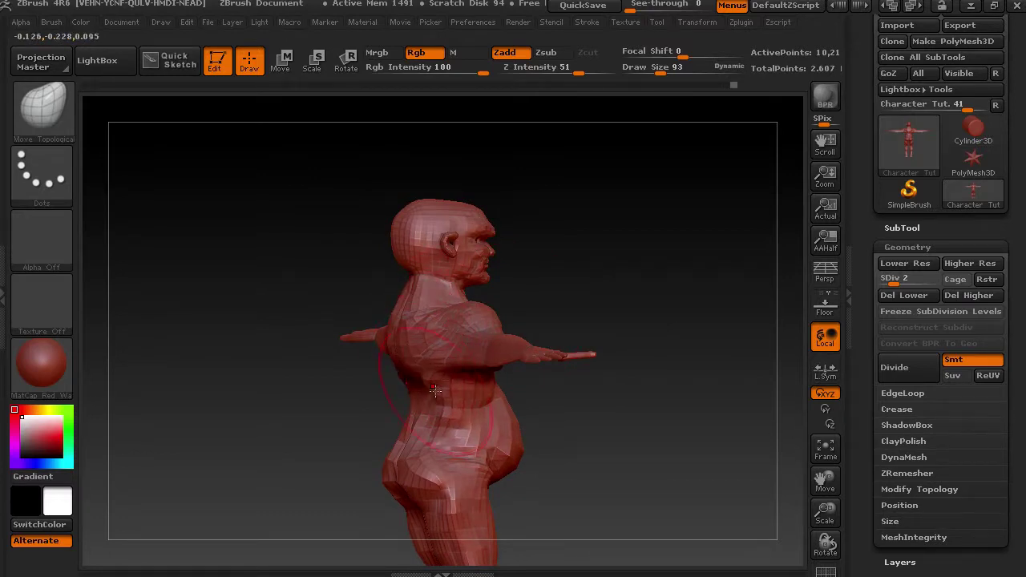
Step: Adjust the profile of the buttocks and upper back from the side
{"action": "left_click_drag", "start_coordinate": [493, 385], "coordinate": [421, 392]}
{"action": "left_click_drag", "start_coordinate": [408, 458], "coordinate": [403, 455]}
{"action": "left_click_drag", "start_coordinate": [401, 321], "coordinate": [402, 311]}
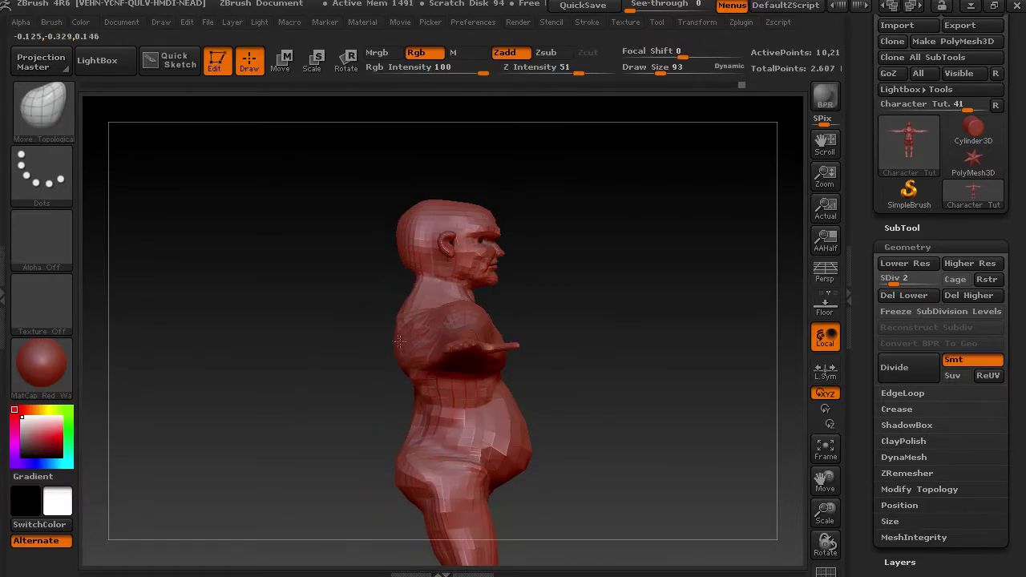
Step: Reshape the nape and back of the head in profile, and adjust the neck and crown from the front
{"action": "left_click_drag", "start_coordinate": [407, 267], "coordinate": [416, 267]}
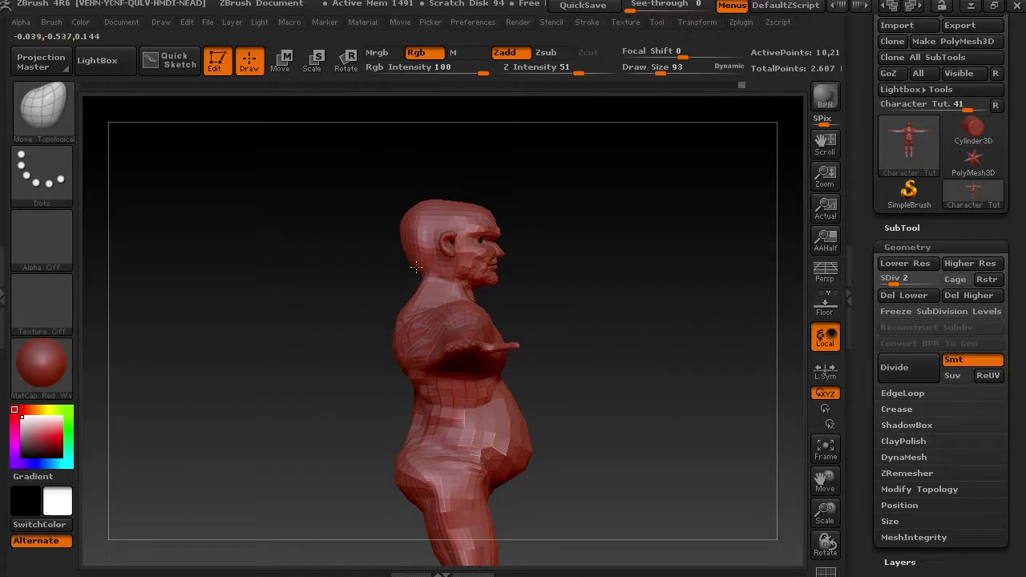
{"action": "mouse_move", "coordinate": [405, 222]}
{"action": "left_mouse_down"}
{"action": "mouse_move", "coordinate": [435, 205]}
{"action": "mouse_move", "coordinate": [420, 226]}
{"action": "mouse_move", "coordinate": [454, 198]}
{"action": "left_mouse_up"}
{"action": "mouse_move", "coordinate": [604, 238]}
{"action": "left_mouse_down"}
{"action": "mouse_move", "coordinate": [561, 257]}
{"action": "mouse_move", "coordinate": [551, 276]}
{"action": "left_mouse_up"}
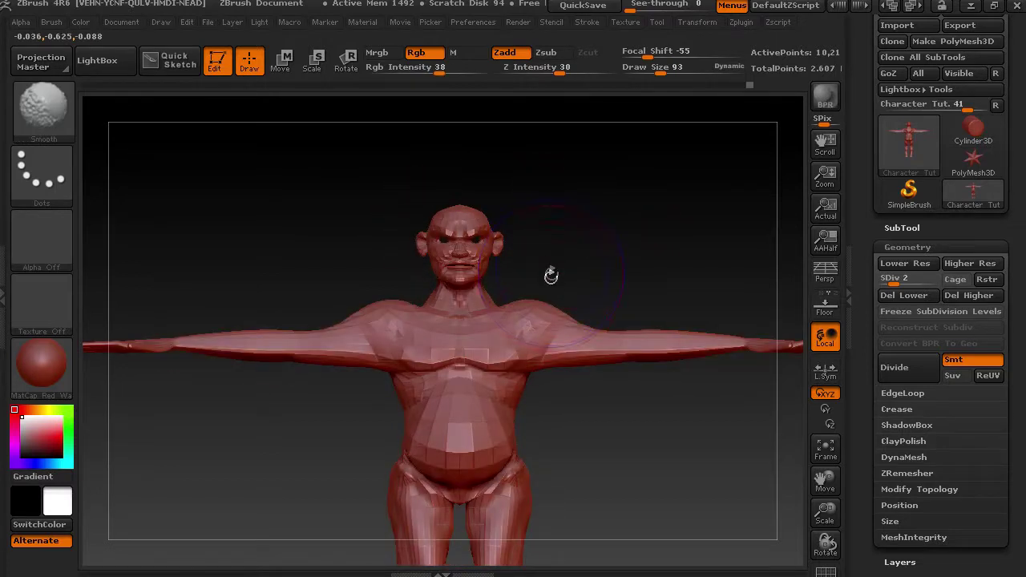
{"action": "left_click_drag", "start_coordinate": [484, 295], "coordinate": [501, 291]}
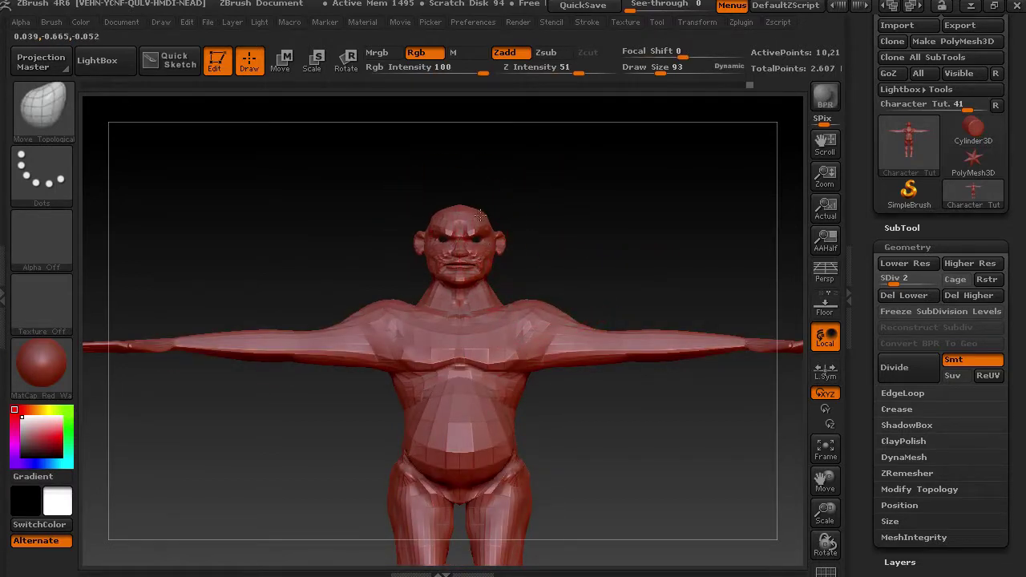
{"action": "mouse_move", "coordinate": [481, 184]}
{"action": "left_mouse_down"}
{"action": "mouse_move", "coordinate": [449, 189]}
{"action": "mouse_move", "coordinate": [489, 190]}
{"action": "left_mouse_up"}
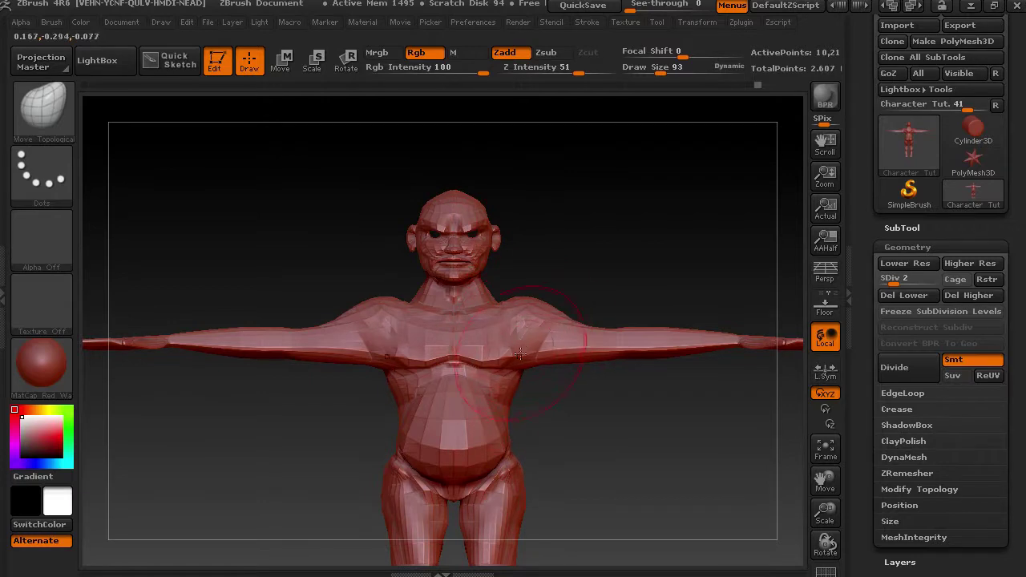
Step: Build up the biceps on the upper arm with the Standard brush at subdivision level 4 and draw size 19, smoothing the result
{"action": "left_click_drag", "start_coordinate": [669, 401], "coordinate": [544, 440]}
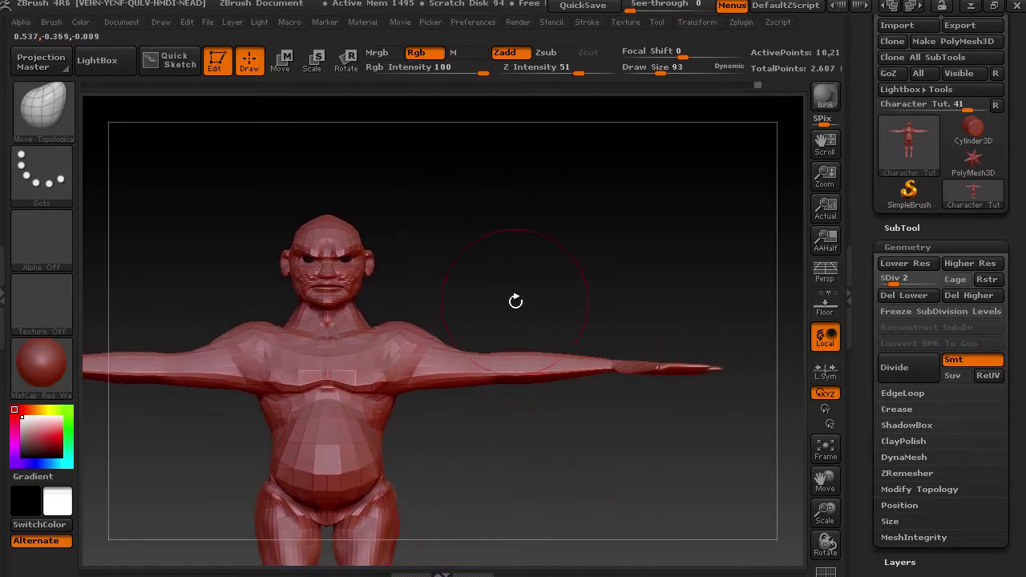
{"action": "left_click", "coordinate": [43, 108]}
{"action": "left_click", "coordinate": [349, 130]}
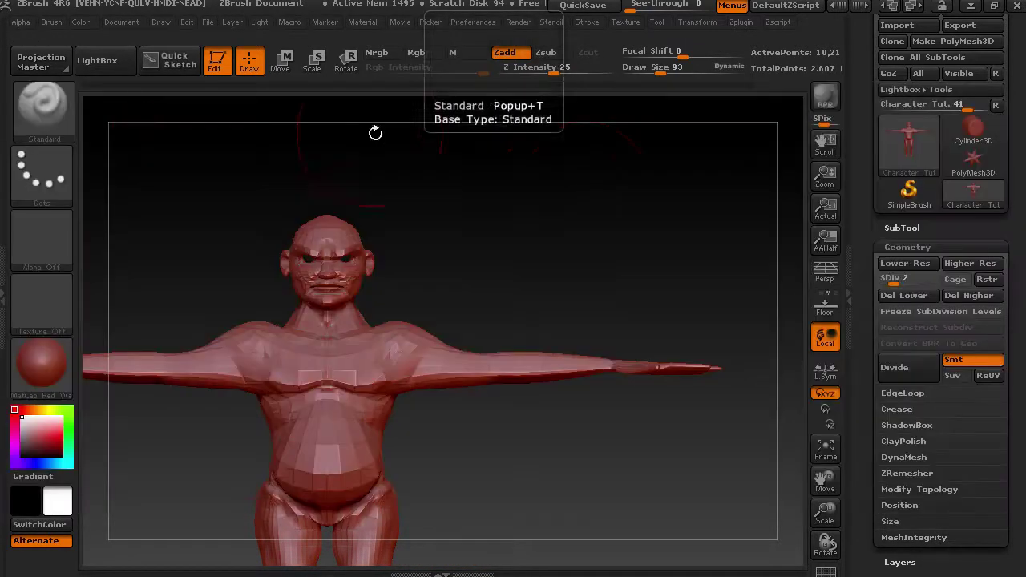
{"action": "left_click_drag", "start_coordinate": [899, 280], "coordinate": [906, 283]}
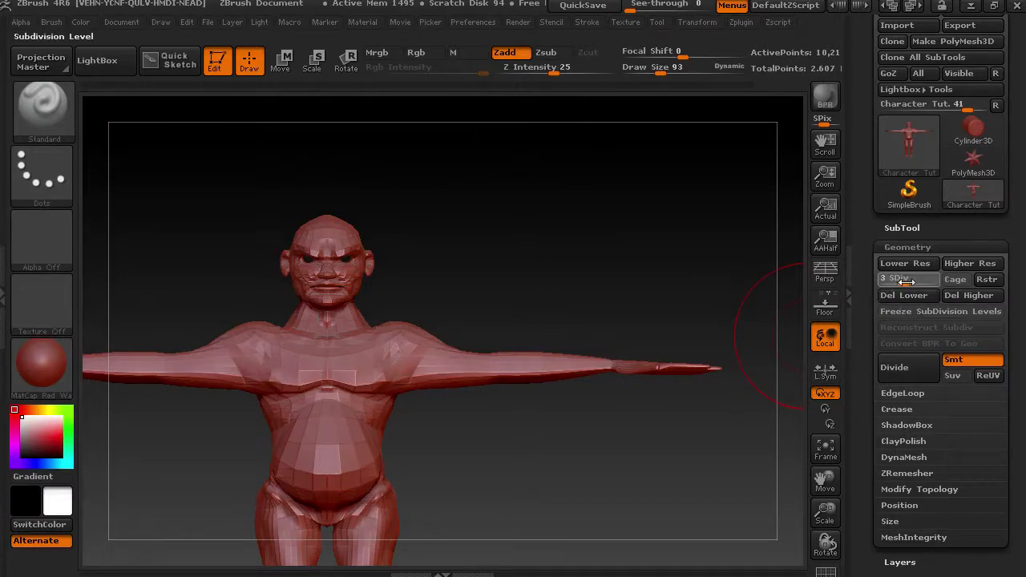
{"action": "left_click_drag", "start_coordinate": [830, 511], "coordinate": [843, 557]}
{"action": "left_click_drag", "start_coordinate": [668, 366], "coordinate": [552, 214], "text": "alt"}
{"action": "mouse_move", "coordinate": [632, 447]}
{"action": "left_mouse_down"}
{"action": "mouse_move", "coordinate": [565, 421]}
{"action": "mouse_move", "coordinate": [587, 382]}
{"action": "left_mouse_up"}
{"action": "left_click_drag", "start_coordinate": [653, 70], "coordinate": [630, 70]}
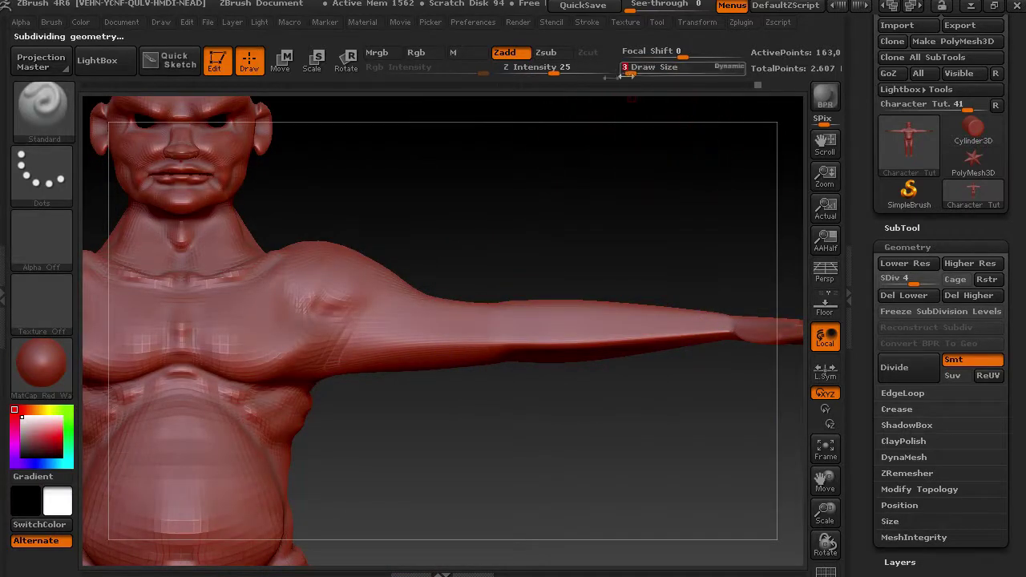
{"action": "left_click_drag", "start_coordinate": [452, 431], "coordinate": [479, 361]}
{"action": "left_click_drag", "start_coordinate": [635, 71], "coordinate": [642, 72]}
{"action": "mouse_move", "coordinate": [337, 362]}
{"action": "left_mouse_down"}
{"action": "mouse_move", "coordinate": [387, 341]}
{"action": "mouse_move", "coordinate": [463, 343]}
{"action": "mouse_move", "coordinate": [441, 361]}
{"action": "mouse_move", "coordinate": [389, 330]}
{"action": "mouse_move", "coordinate": [371, 376]}
{"action": "mouse_move", "coordinate": [400, 339]}
{"action": "mouse_move", "coordinate": [433, 321]}
{"action": "mouse_move", "coordinate": [425, 328]}
{"action": "left_mouse_up"}
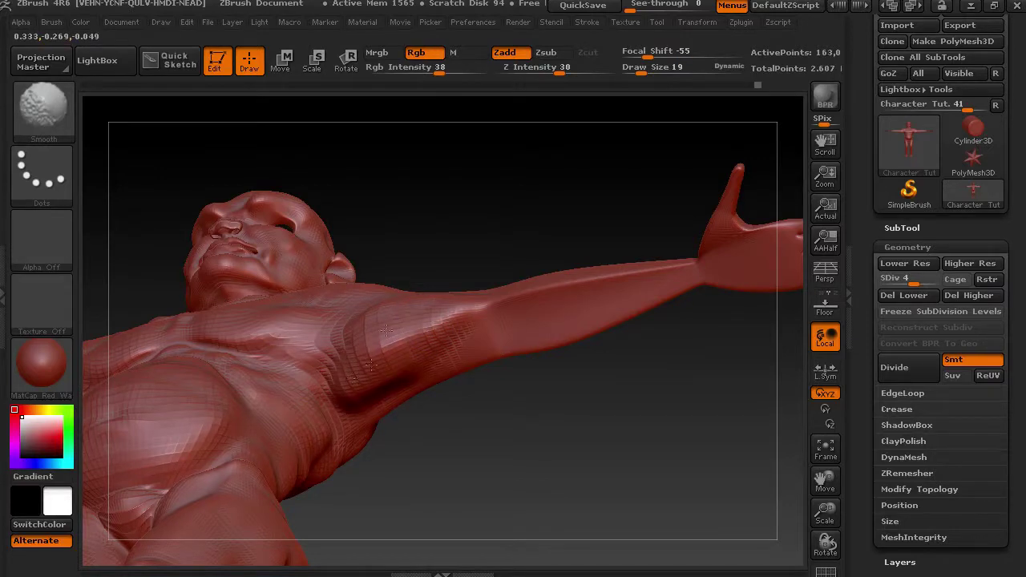
{"action": "mouse_move", "coordinate": [522, 197]}
{"action": "left_mouse_down"}
{"action": "mouse_move", "coordinate": [426, 314]}
{"action": "mouse_move", "coordinate": [459, 300]}
{"action": "mouse_move", "coordinate": [412, 295]}
{"action": "left_mouse_up"}
{"action": "mouse_move", "coordinate": [348, 290]}
{"action": "left_mouse_down"}
{"action": "mouse_move", "coordinate": [369, 278]}
{"action": "mouse_move", "coordinate": [414, 279]}
{"action": "mouse_move", "coordinate": [463, 296]}
{"action": "left_mouse_up"}
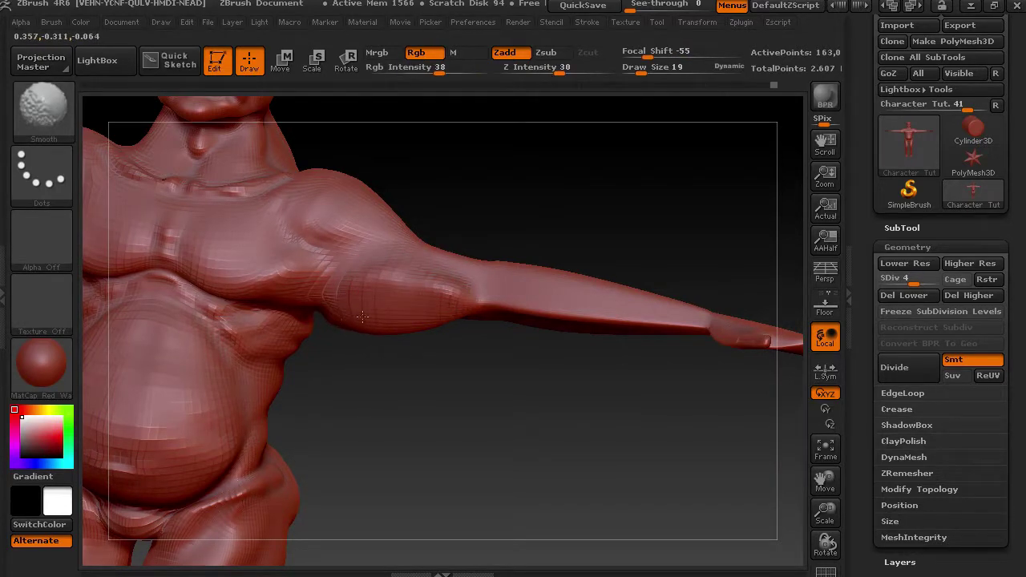
Step: Sculpt a rounded muscle mass on the outer upper arm just above the elbow
{"action": "mouse_move", "coordinate": [358, 335]}
{"action": "left_mouse_down"}
{"action": "mouse_move", "coordinate": [568, 238]}
{"action": "mouse_move", "coordinate": [518, 244]}
{"action": "left_mouse_up"}
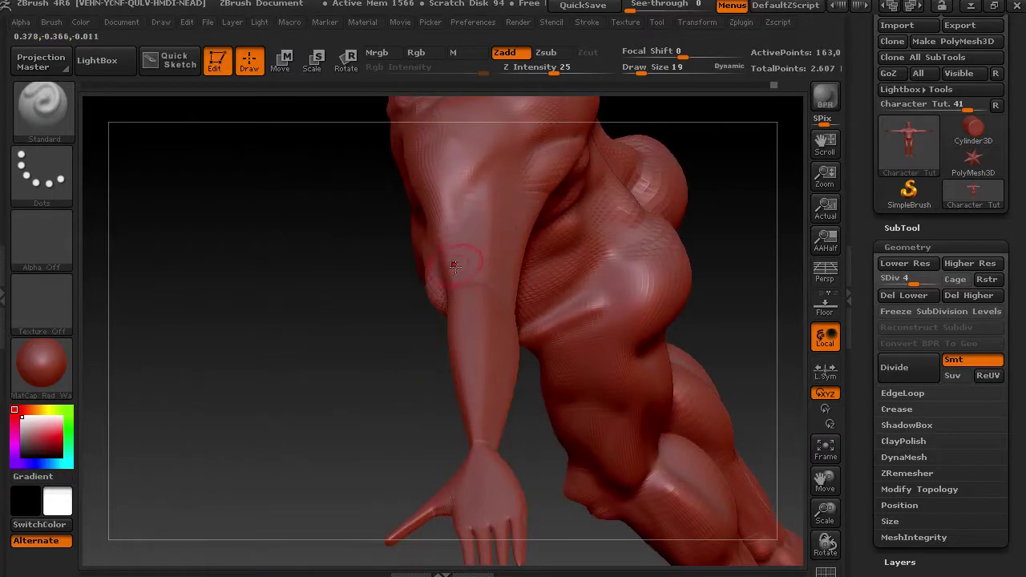
{"action": "mouse_move", "coordinate": [492, 200]}
{"action": "left_mouse_down"}
{"action": "mouse_move", "coordinate": [468, 266]}
{"action": "mouse_move", "coordinate": [451, 234]}
{"action": "mouse_move", "coordinate": [490, 220]}
{"action": "left_mouse_up"}
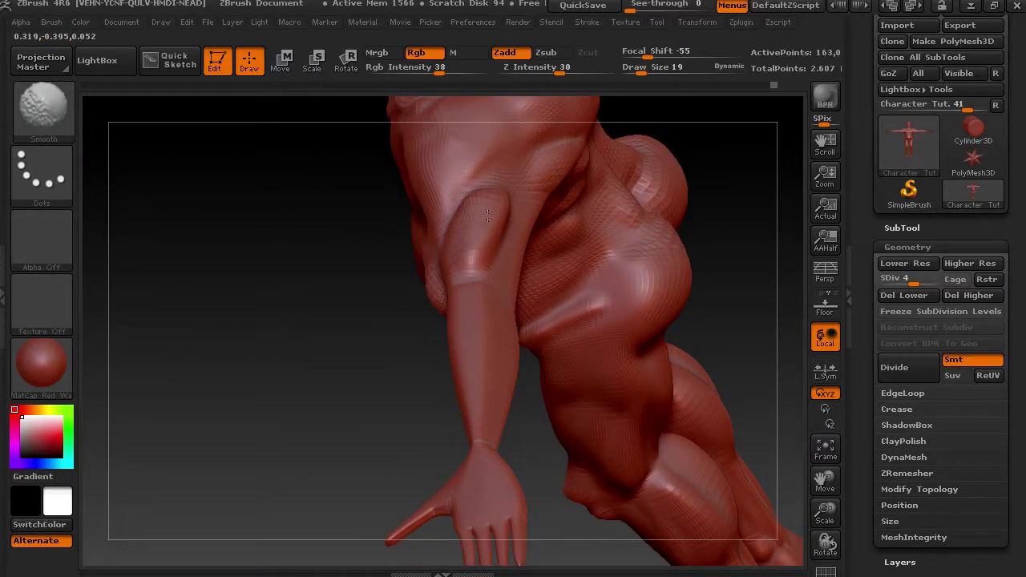
{"action": "mouse_move", "coordinate": [401, 345]}
{"action": "left_mouse_down"}
{"action": "mouse_move", "coordinate": [332, 390]}
{"action": "mouse_move", "coordinate": [384, 287]}
{"action": "left_mouse_up"}
Step: Sculpt and smooth the muscle masses around the upper arm between the shoulder and the elbow
{"action": "mouse_move", "coordinate": [592, 238]}
{"action": "left_mouse_down"}
{"action": "mouse_move", "coordinate": [498, 282]}
{"action": "mouse_move", "coordinate": [603, 218]}
{"action": "mouse_move", "coordinate": [540, 271]}
{"action": "mouse_move", "coordinate": [601, 215]}
{"action": "mouse_move", "coordinate": [492, 268]}
{"action": "mouse_move", "coordinate": [548, 252]}
{"action": "mouse_move", "coordinate": [499, 279]}
{"action": "left_mouse_up"}
{"action": "mouse_move", "coordinate": [639, 334]}
{"action": "left_mouse_down"}
{"action": "mouse_move", "coordinate": [625, 274]}
{"action": "mouse_move", "coordinate": [525, 310]}
{"action": "mouse_move", "coordinate": [600, 266]}
{"action": "mouse_move", "coordinate": [614, 280]}
{"action": "mouse_move", "coordinate": [573, 309]}
{"action": "left_mouse_up"}
{"action": "left_click_drag", "start_coordinate": [630, 326], "coordinate": [633, 371]}
{"action": "left_click_drag", "start_coordinate": [606, 306], "coordinate": [552, 316]}
{"action": "left_click_drag", "start_coordinate": [571, 384], "coordinate": [593, 297]}
{"action": "right_click_drag", "start_coordinate": [522, 326], "coordinate": [561, 316], "text": "alt"}
{"action": "mouse_move", "coordinate": [646, 318]}
{"action": "left_mouse_down"}
{"action": "mouse_move", "coordinate": [677, 337]}
{"action": "mouse_move", "coordinate": [689, 317]}
{"action": "mouse_move", "coordinate": [623, 323]}
{"action": "mouse_move", "coordinate": [600, 308]}
{"action": "mouse_move", "coordinate": [680, 319]}
{"action": "mouse_move", "coordinate": [638, 299]}
{"action": "left_mouse_up"}
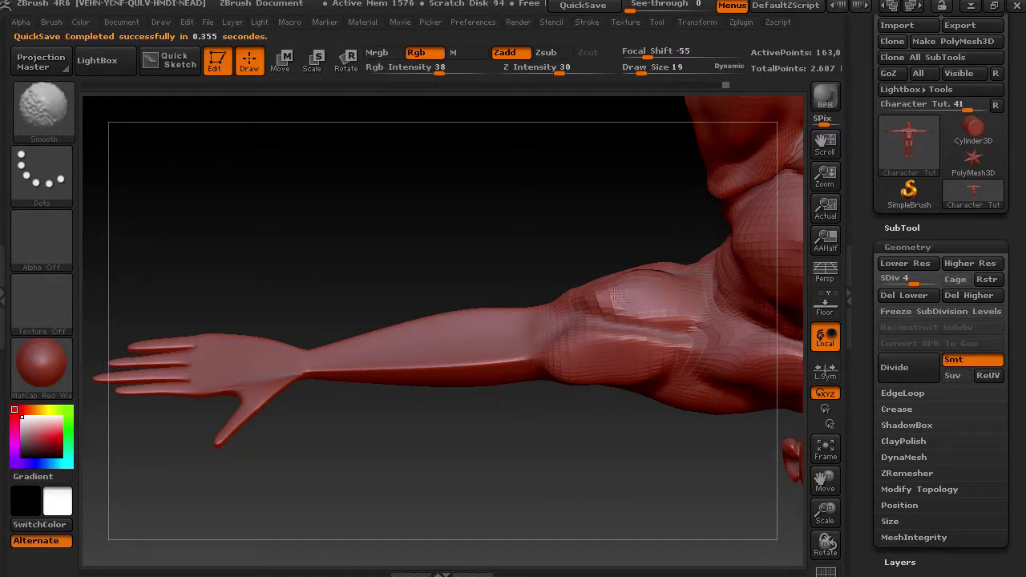
Step: Refine the back of the upper arm just above the elbow with smoothing and the Standard brush
{"action": "mouse_move", "coordinate": [548, 190]}
{"action": "left_mouse_down"}
{"action": "mouse_move", "coordinate": [592, 295]}
{"action": "mouse_move", "coordinate": [593, 336]}
{"action": "mouse_move", "coordinate": [611, 316]}
{"action": "mouse_move", "coordinate": [634, 188]}
{"action": "left_mouse_up"}
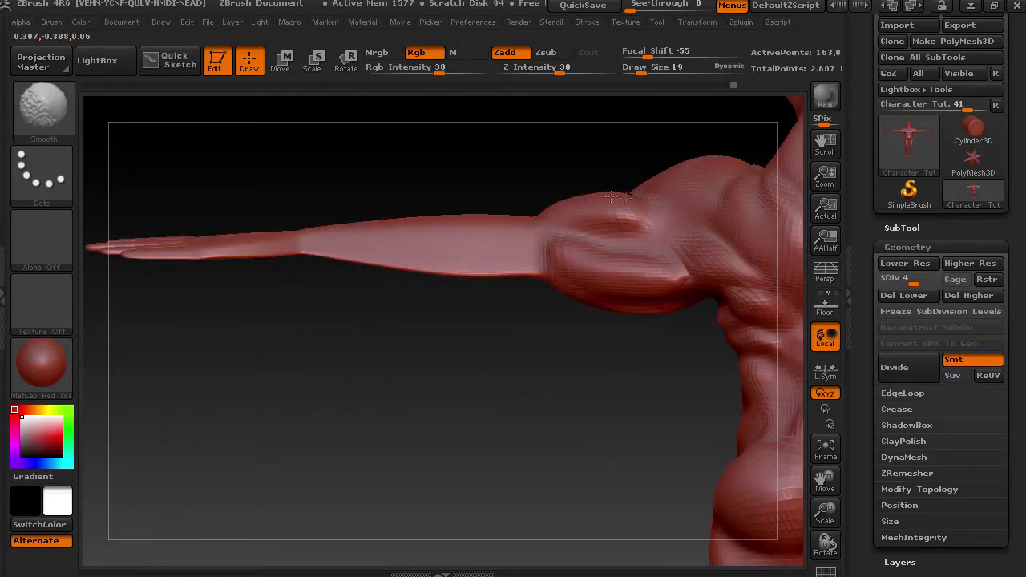
{"action": "left_click_drag", "start_coordinate": [590, 241], "coordinate": [545, 228]}
{"action": "left_click_drag", "start_coordinate": [536, 190], "coordinate": [577, 255]}
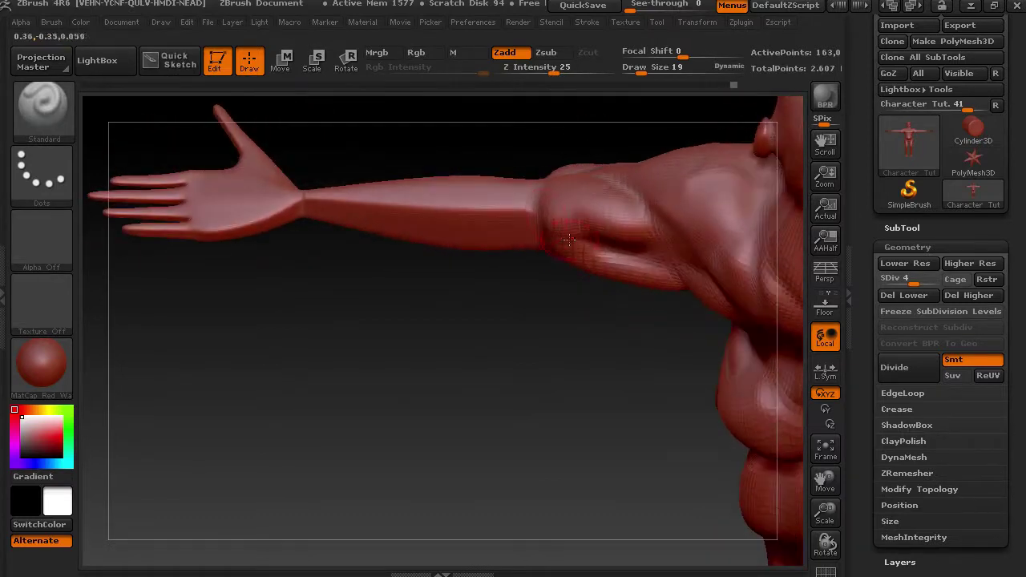
{"action": "left_click_drag", "start_coordinate": [578, 131], "coordinate": [633, 243]}
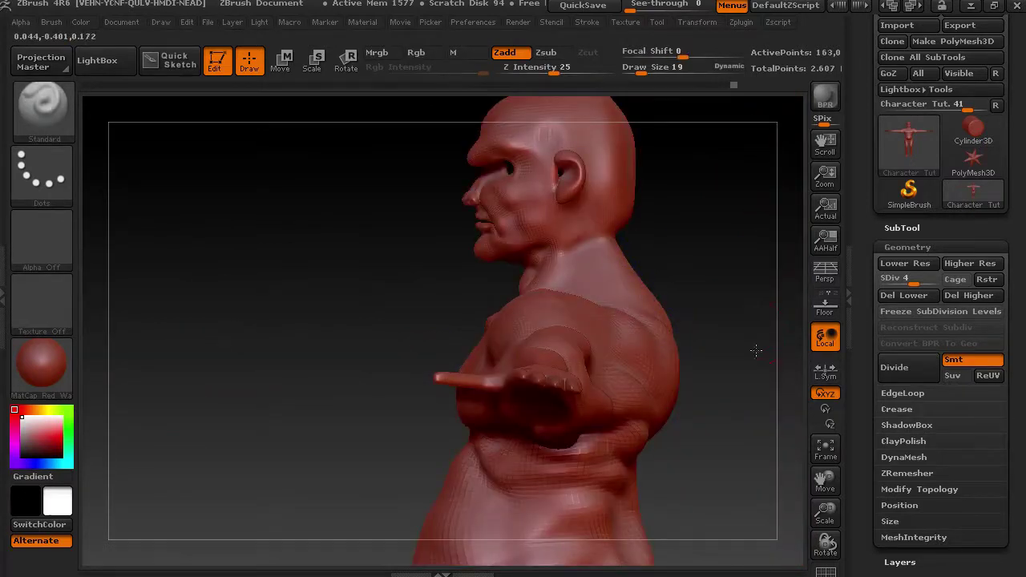
Step: Build up a rounded forearm muscle just below the elbow with the Standard brush at draw size 19
{"action": "left_click_drag", "start_coordinate": [759, 335], "coordinate": [742, 421]}
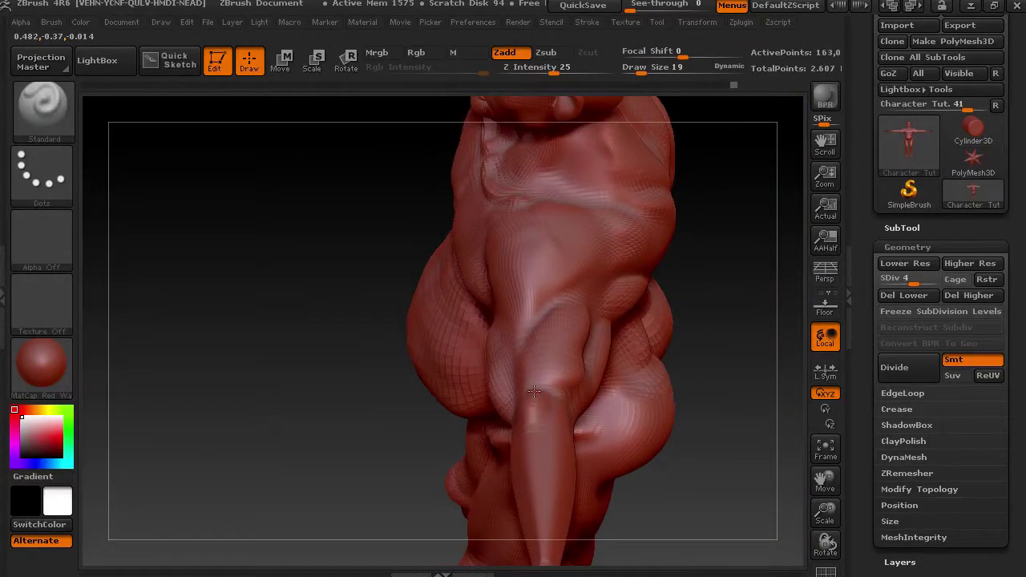
{"action": "left_click_drag", "start_coordinate": [552, 411], "coordinate": [546, 525]}
{"action": "mouse_move", "coordinate": [672, 513]}
{"action": "left_mouse_down"}
{"action": "mouse_move", "coordinate": [674, 413]}
{"action": "mouse_move", "coordinate": [679, 496]}
{"action": "mouse_move", "coordinate": [745, 468]}
{"action": "mouse_move", "coordinate": [728, 308]}
{"action": "mouse_move", "coordinate": [610, 285]}
{"action": "mouse_move", "coordinate": [548, 337]}
{"action": "left_mouse_up"}
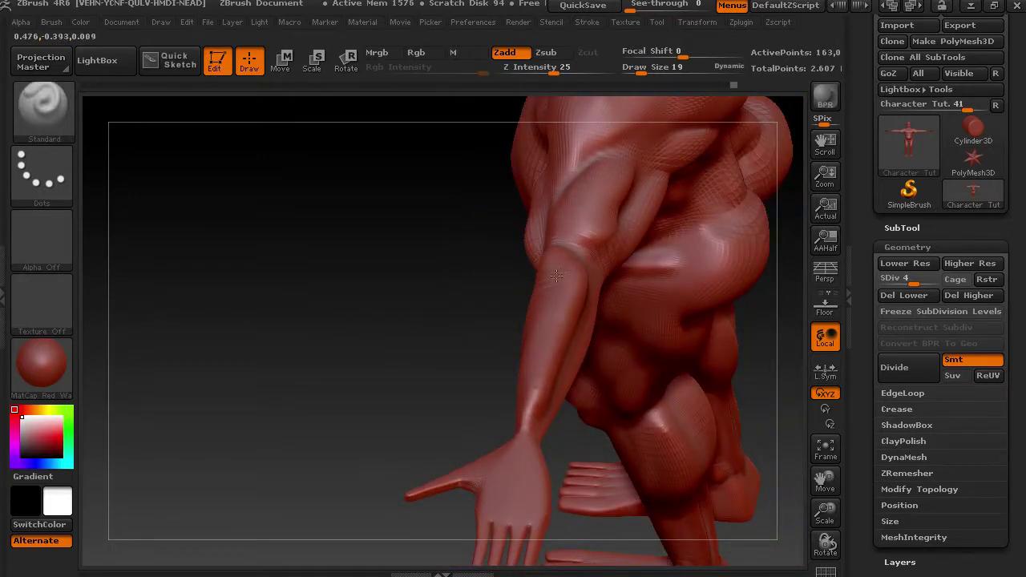
{"action": "left_click_drag", "start_coordinate": [503, 302], "coordinate": [562, 335]}
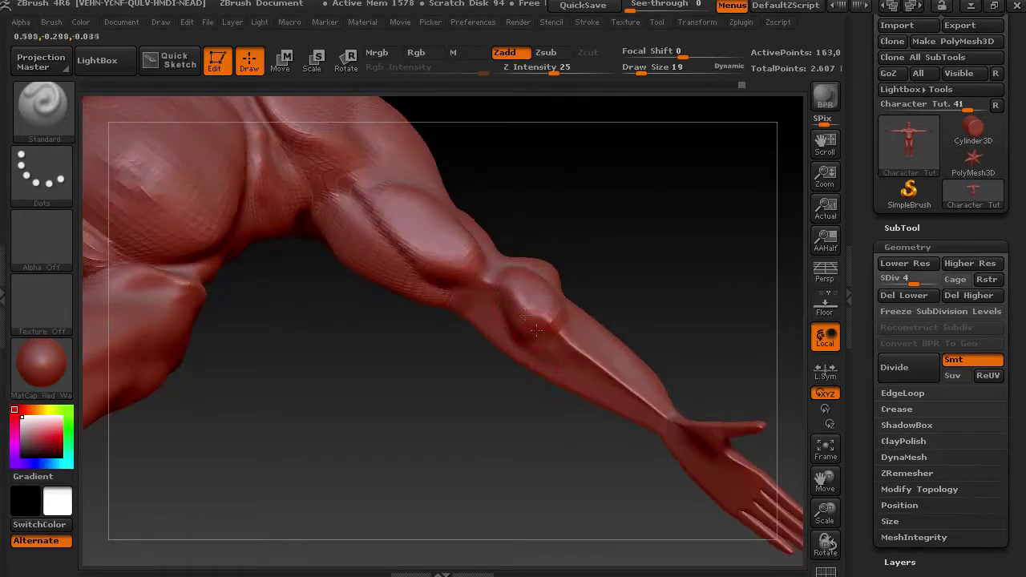
{"action": "left_click_drag", "start_coordinate": [640, 289], "coordinate": [566, 278]}
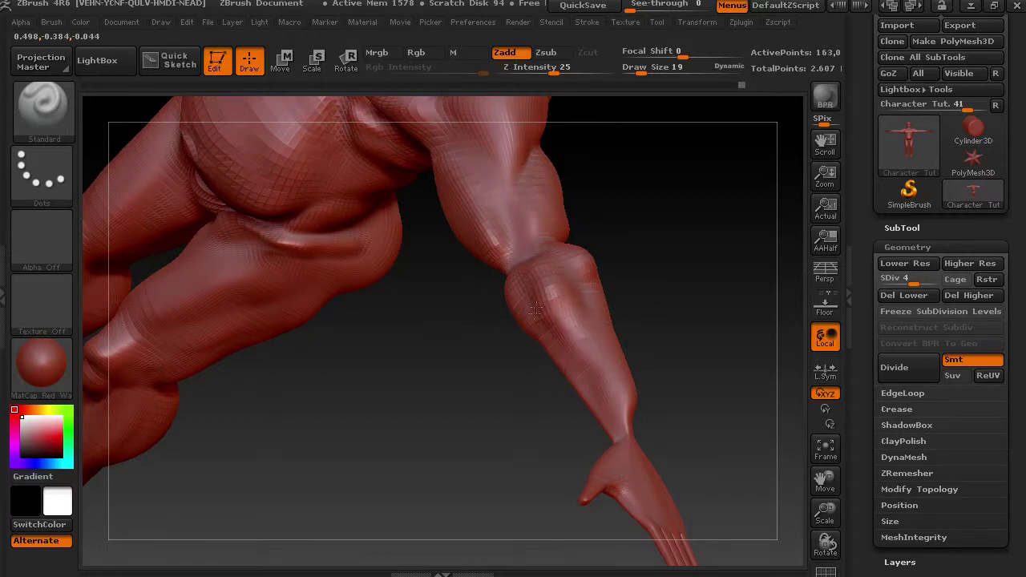
Step: Smooth the forearm bulge below the elbow and blend it into the middle of the forearm
{"action": "key", "text": "shift"}
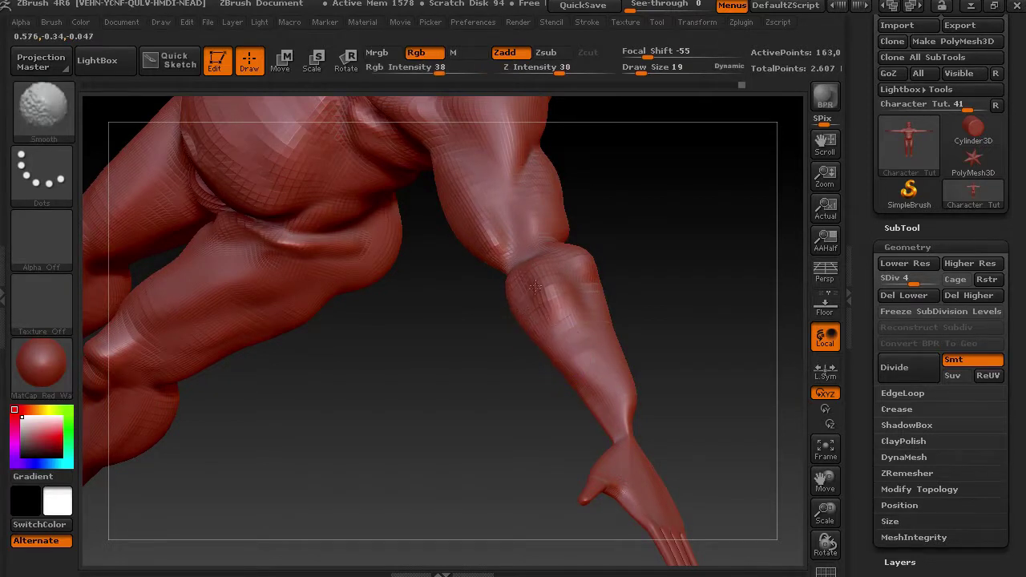
{"action": "left_click_drag", "start_coordinate": [642, 289], "coordinate": [585, 281]}
{"action": "right_click", "coordinate": [540, 298]}
{"action": "left_click", "coordinate": [561, 305]}
{"action": "key", "text": "shift"}
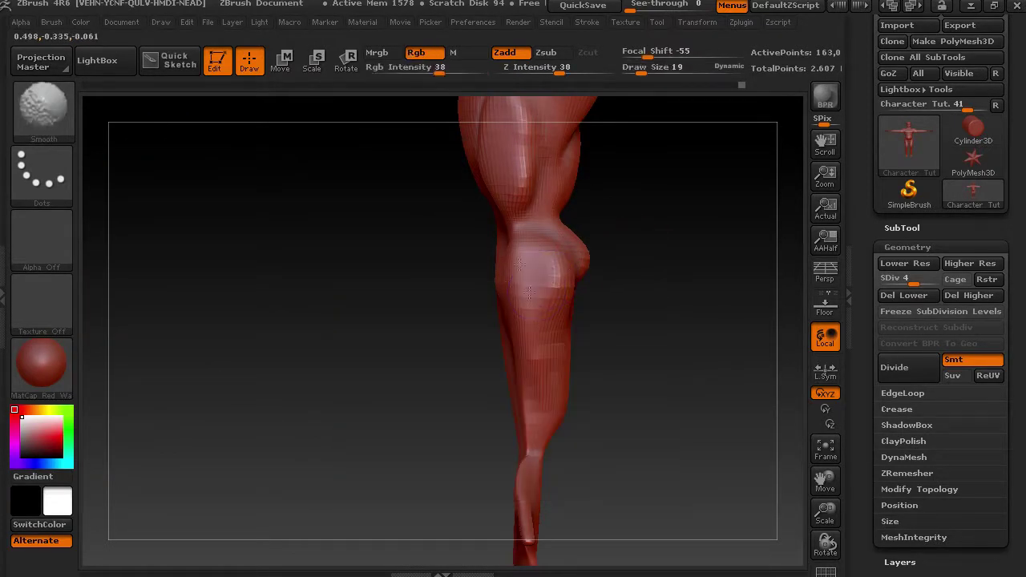
Step: Shape the forearm muscles on both sides of the elbow and smooth them
{"action": "left_click_drag", "start_coordinate": [790, 296], "coordinate": [656, 285]}
{"action": "mouse_move", "coordinate": [549, 307]}
{"action": "left_mouse_down"}
{"action": "mouse_move", "coordinate": [546, 353]}
{"action": "mouse_move", "coordinate": [564, 309]}
{"action": "mouse_move", "coordinate": [513, 311]}
{"action": "left_mouse_up"}
{"action": "mouse_move", "coordinate": [584, 341]}
{"action": "left_mouse_down"}
{"action": "mouse_move", "coordinate": [598, 256]}
{"action": "mouse_move", "coordinate": [585, 265]}
{"action": "mouse_move", "coordinate": [584, 241]}
{"action": "mouse_move", "coordinate": [589, 274]}
{"action": "left_mouse_up"}
{"action": "key", "text": "shift"}
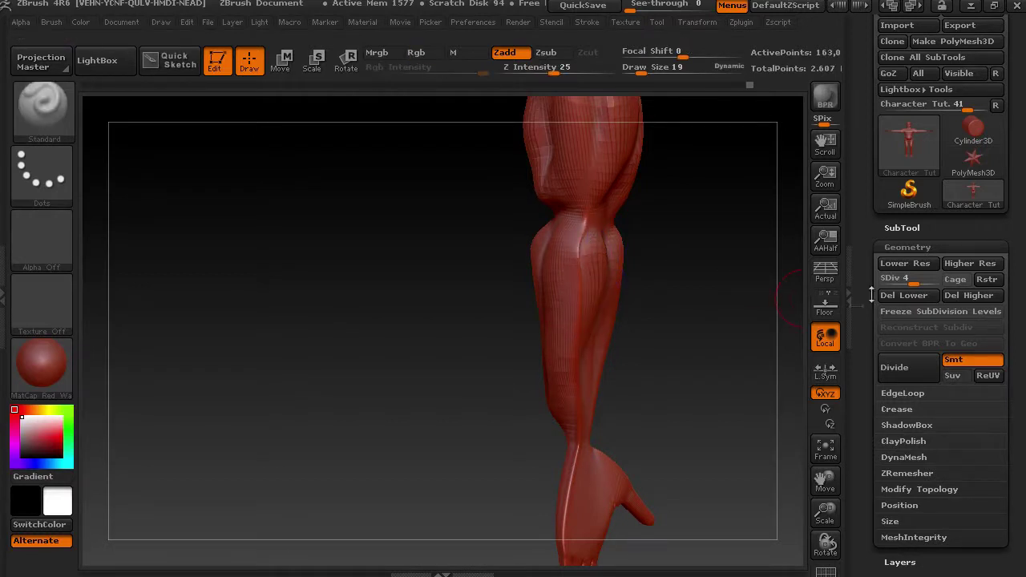
Step: At subdivision level 3, shape the forearm down to the wrist and smooth the transition into the hand
{"action": "left_click", "coordinate": [903, 280]}
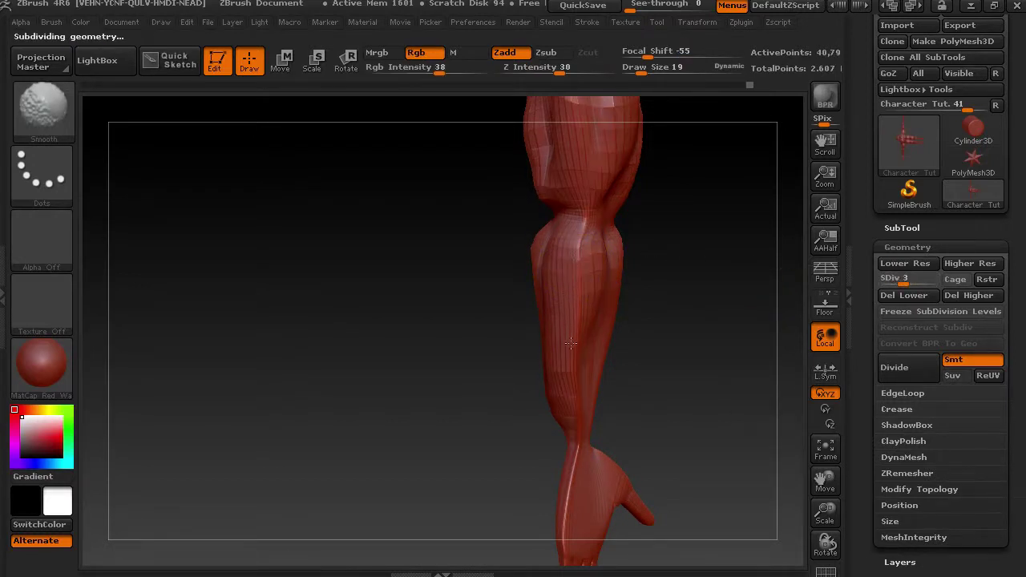
{"action": "mouse_move", "coordinate": [579, 377]}
{"action": "left_mouse_down", "text": "shift"}
{"action": "mouse_move", "coordinate": [594, 270]}
{"action": "mouse_move", "coordinate": [584, 244]}
{"action": "left_mouse_up", "text": "shift"}
{"action": "mouse_move", "coordinate": [711, 226]}
{"action": "left_mouse_down"}
{"action": "mouse_move", "coordinate": [763, 200]}
{"action": "mouse_move", "coordinate": [634, 213]}
{"action": "mouse_move", "coordinate": [647, 245]}
{"action": "mouse_move", "coordinate": [648, 196]}
{"action": "mouse_move", "coordinate": [693, 233]}
{"action": "mouse_move", "coordinate": [689, 222]}
{"action": "mouse_move", "coordinate": [652, 262]}
{"action": "mouse_move", "coordinate": [589, 421]}
{"action": "mouse_move", "coordinate": [559, 454]}
{"action": "left_mouse_up"}
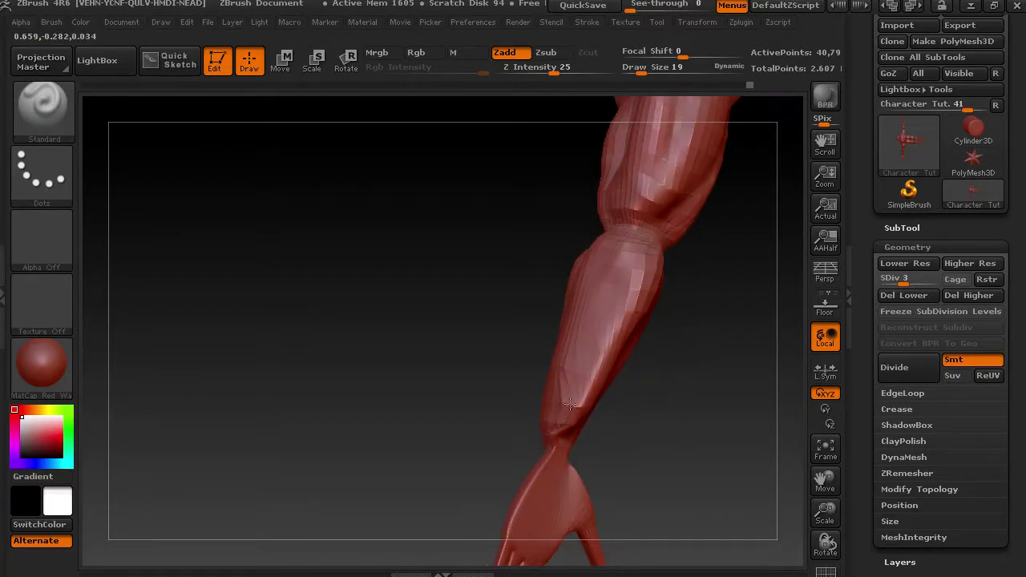
{"action": "key", "text": "shift"}
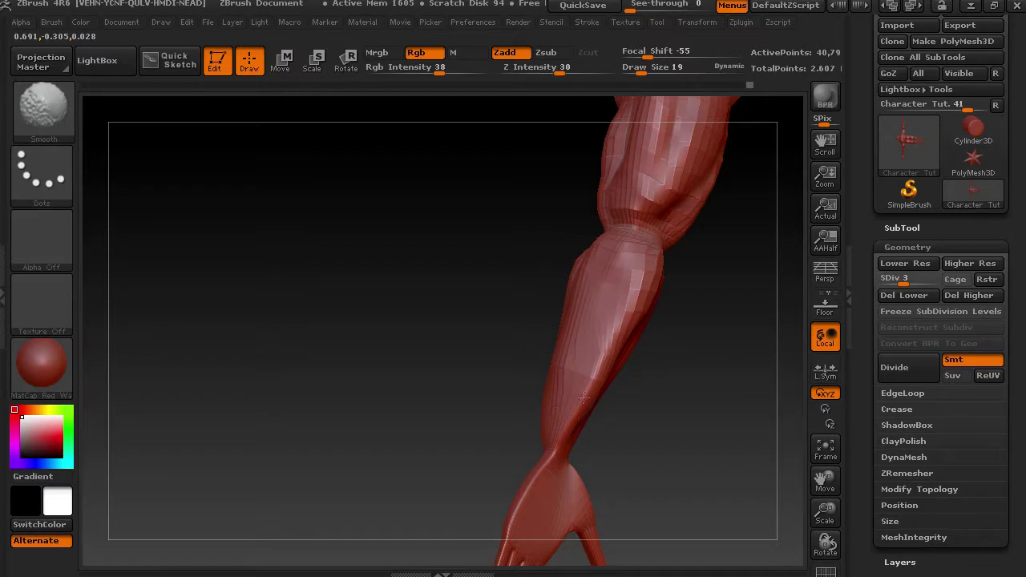
{"action": "left_click_drag", "start_coordinate": [612, 387], "coordinate": [602, 355], "text": "shift"}
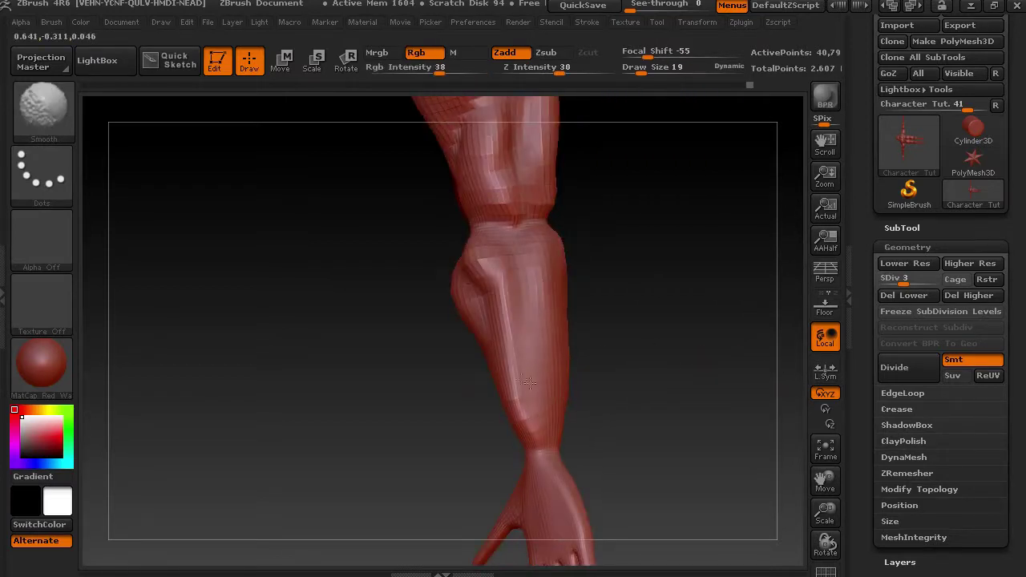
Step: Build up the two long forearm muscles running from the elbow to the wrist and smooth their surfaces
{"action": "left_click_drag", "start_coordinate": [440, 419], "coordinate": [577, 265]}
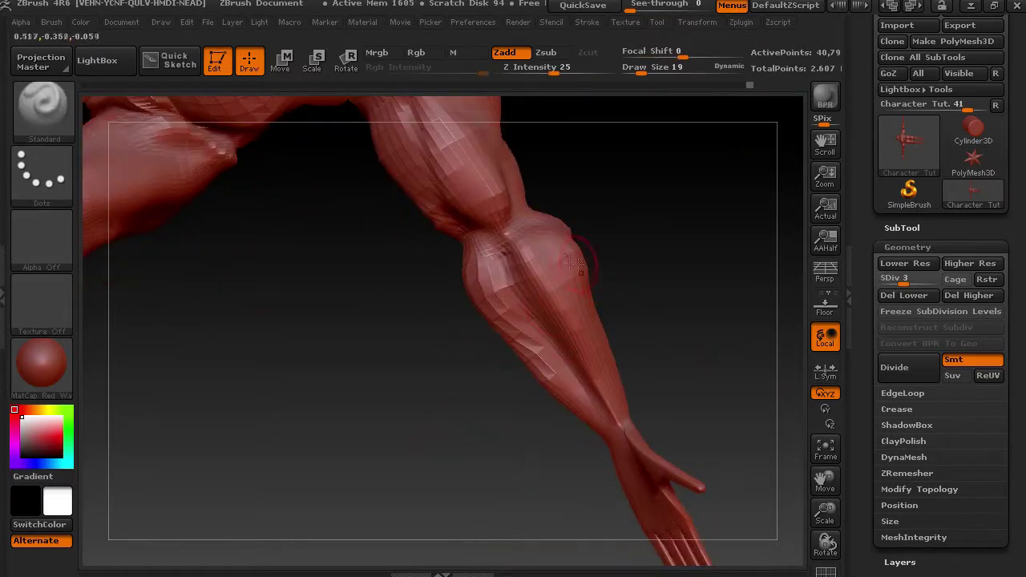
{"action": "key", "text": "shift"}
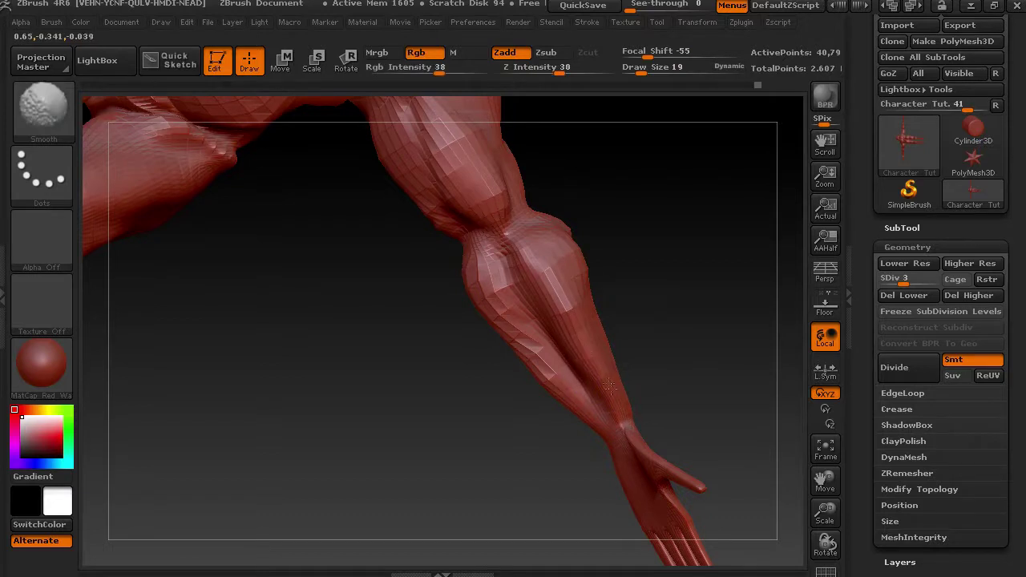
{"action": "mouse_move", "coordinate": [533, 353]}
{"action": "left_mouse_down", "text": "shift"}
{"action": "mouse_move", "coordinate": [493, 282]}
{"action": "mouse_move", "coordinate": [467, 296]}
{"action": "left_mouse_up", "text": "shift"}
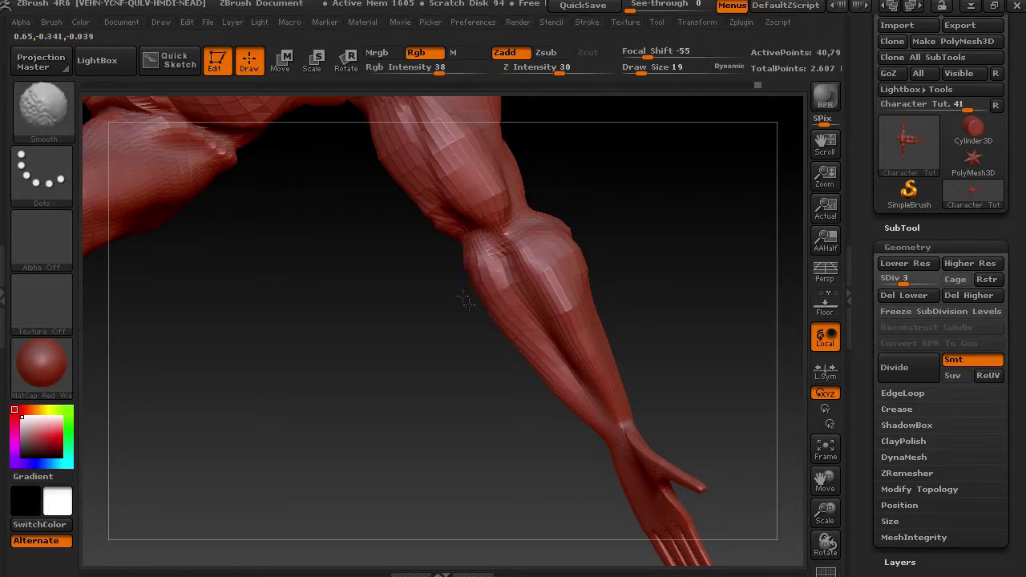
Step: Carve the hollow and muscle separation on the forearm beside the elbow from the front
{"action": "mouse_move", "coordinate": [641, 160]}
{"action": "left_mouse_down"}
{"action": "mouse_move", "coordinate": [541, 178]}
{"action": "mouse_move", "coordinate": [554, 248]}
{"action": "mouse_move", "coordinate": [485, 426]}
{"action": "mouse_move", "coordinate": [574, 176]}
{"action": "mouse_move", "coordinate": [390, 458]}
{"action": "mouse_move", "coordinate": [425, 286]}
{"action": "mouse_move", "coordinate": [479, 259]}
{"action": "mouse_move", "coordinate": [424, 332]}
{"action": "mouse_move", "coordinate": [639, 270]}
{"action": "mouse_move", "coordinate": [601, 275]}
{"action": "mouse_move", "coordinate": [615, 323]}
{"action": "mouse_move", "coordinate": [638, 273]}
{"action": "mouse_move", "coordinate": [649, 283]}
{"action": "left_mouse_up"}
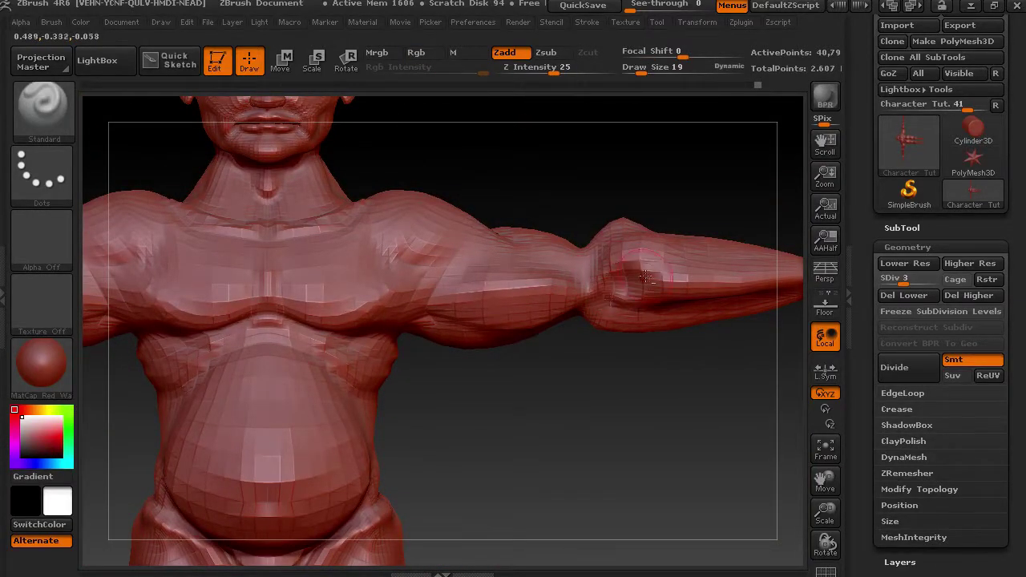
{"action": "mouse_move", "coordinate": [614, 244]}
{"action": "left_mouse_down"}
{"action": "mouse_move", "coordinate": [633, 232]}
{"action": "mouse_move", "coordinate": [656, 289]}
{"action": "mouse_move", "coordinate": [642, 261]}
{"action": "mouse_move", "coordinate": [670, 269]}
{"action": "mouse_move", "coordinate": [687, 251]}
{"action": "mouse_move", "coordinate": [740, 282]}
{"action": "left_mouse_up"}
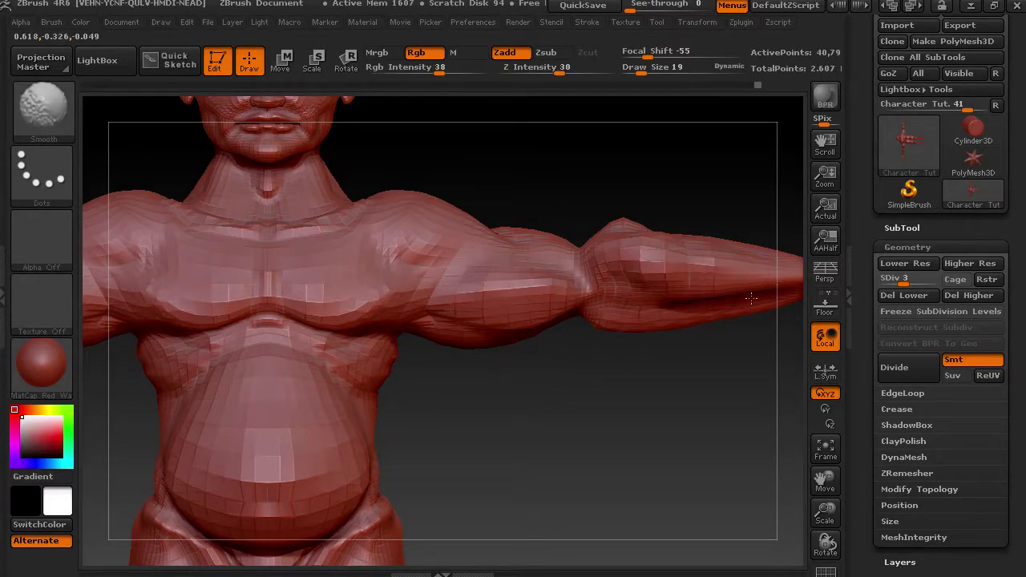
Step: Smooth the upper and lower contours of the forearm from below
{"action": "mouse_move", "coordinate": [756, 366]}
{"action": "left_mouse_down"}
{"action": "mouse_move", "coordinate": [603, 309]}
{"action": "mouse_move", "coordinate": [616, 303]}
{"action": "mouse_move", "coordinate": [566, 308]}
{"action": "mouse_move", "coordinate": [605, 297]}
{"action": "mouse_move", "coordinate": [471, 267]}
{"action": "mouse_move", "coordinate": [444, 309]}
{"action": "mouse_move", "coordinate": [454, 286]}
{"action": "mouse_move", "coordinate": [588, 300]}
{"action": "left_mouse_up"}
{"action": "left_click_drag", "start_coordinate": [538, 274], "coordinate": [538, 262], "text": "shift"}
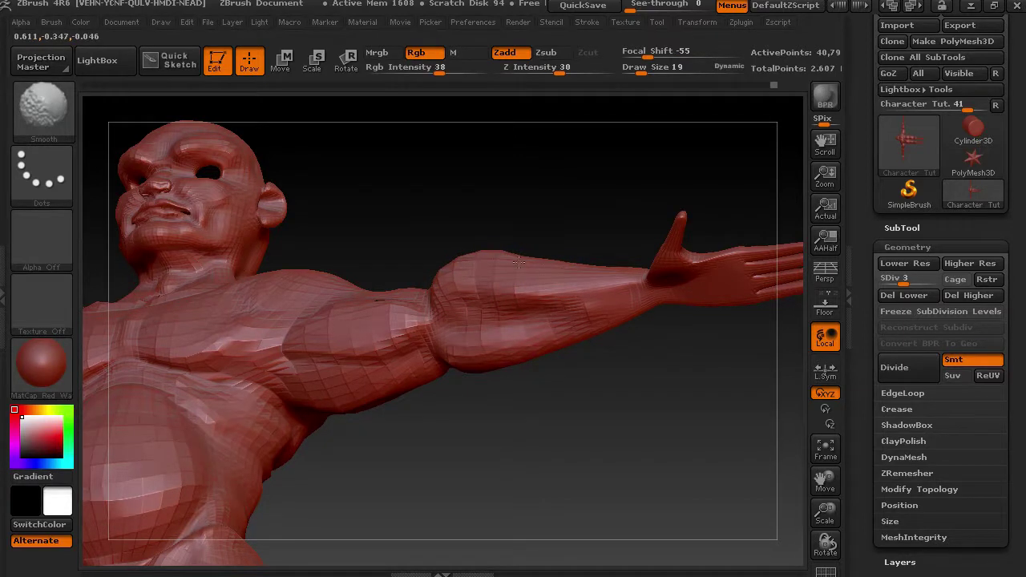
{"action": "left_click_drag", "start_coordinate": [557, 336], "coordinate": [471, 373], "text": "shift"}
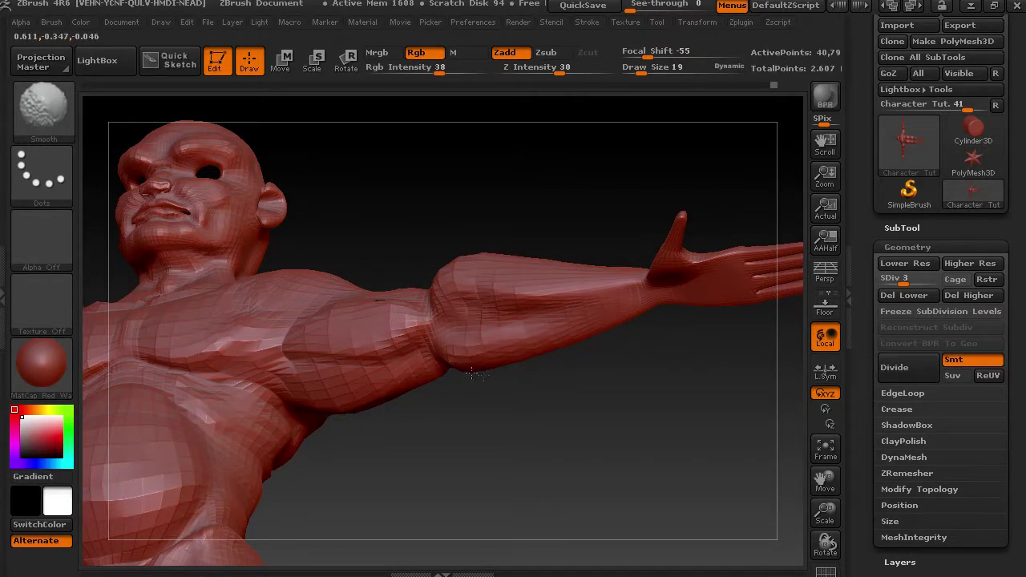
{"action": "left_click_drag", "start_coordinate": [547, 385], "coordinate": [564, 410]}
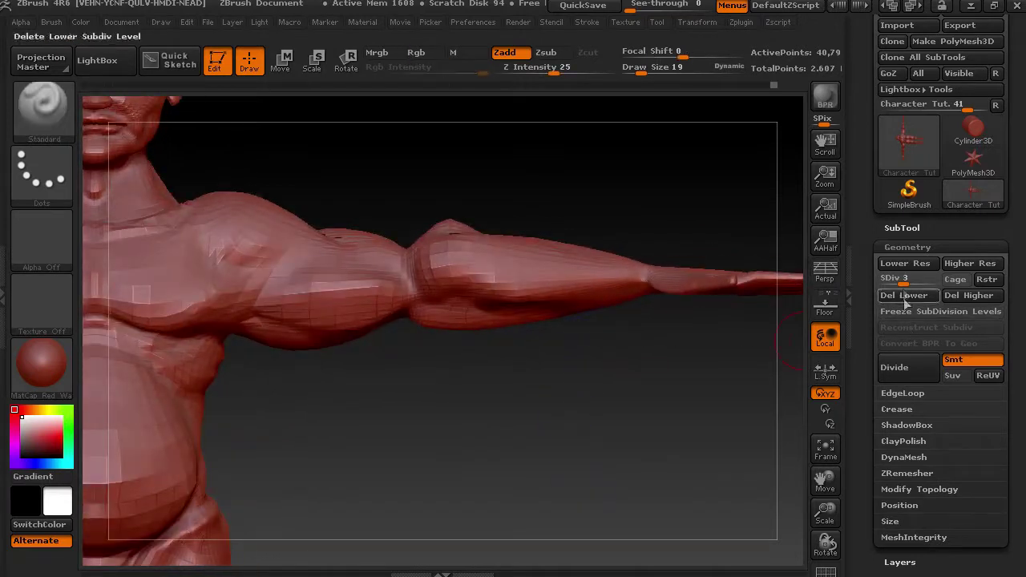
Step: Smooth the whole forearm at subdivision level 2 with draw size 69 to even out its volume
{"action": "left_click_drag", "start_coordinate": [904, 281], "coordinate": [894, 281]}
{"action": "left_click_drag", "start_coordinate": [641, 74], "coordinate": [656, 75]}
{"action": "left_click_drag", "start_coordinate": [470, 249], "coordinate": [559, 249], "text": "shift"}
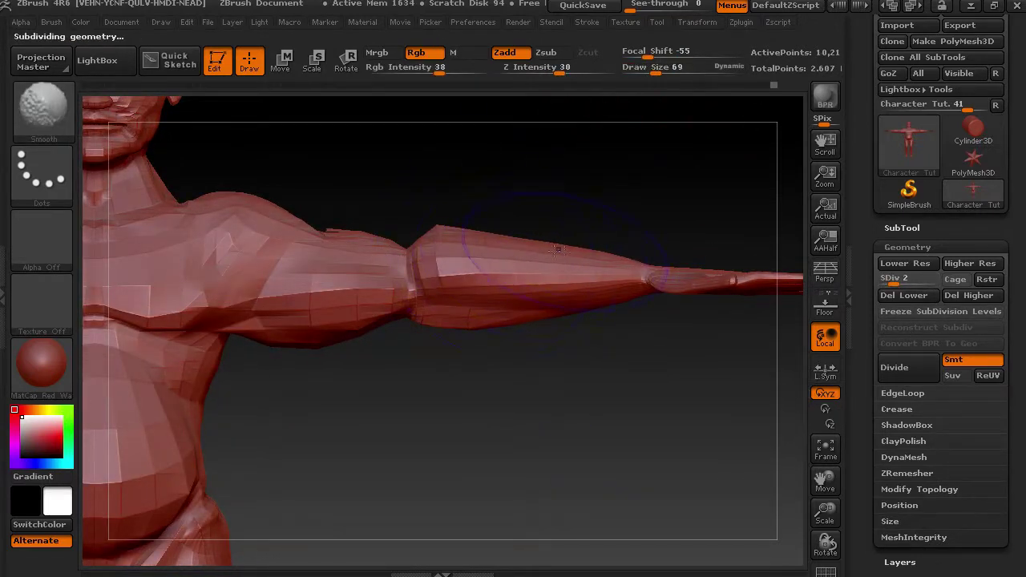
{"action": "mouse_move", "coordinate": [463, 312]}
{"action": "left_mouse_down", "text": "shift"}
{"action": "mouse_move", "coordinate": [514, 324]}
{"action": "mouse_move", "coordinate": [459, 311]}
{"action": "left_mouse_up", "text": "shift"}
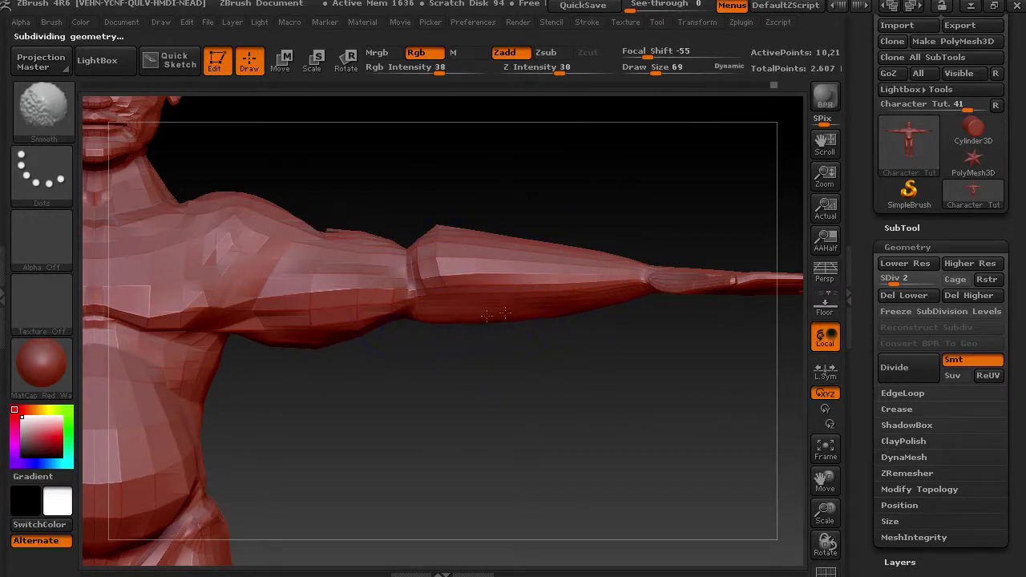
{"action": "left_click_drag", "start_coordinate": [446, 268], "coordinate": [496, 259], "text": "shift"}
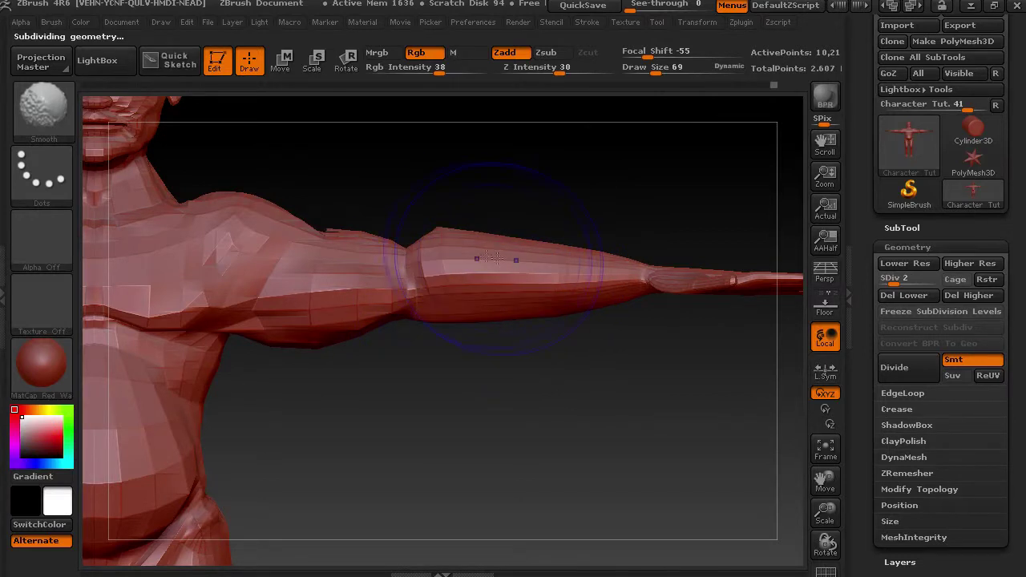
Step: At subdivision level 3 and draw size 14, refine the elbow crease and the adjoining upper arm and forearm muscles
{"action": "left_click", "coordinate": [905, 277]}
{"action": "left_click", "coordinate": [650, 72]}
{"action": "left_click_drag", "start_coordinate": [650, 71], "coordinate": [631, 85]}
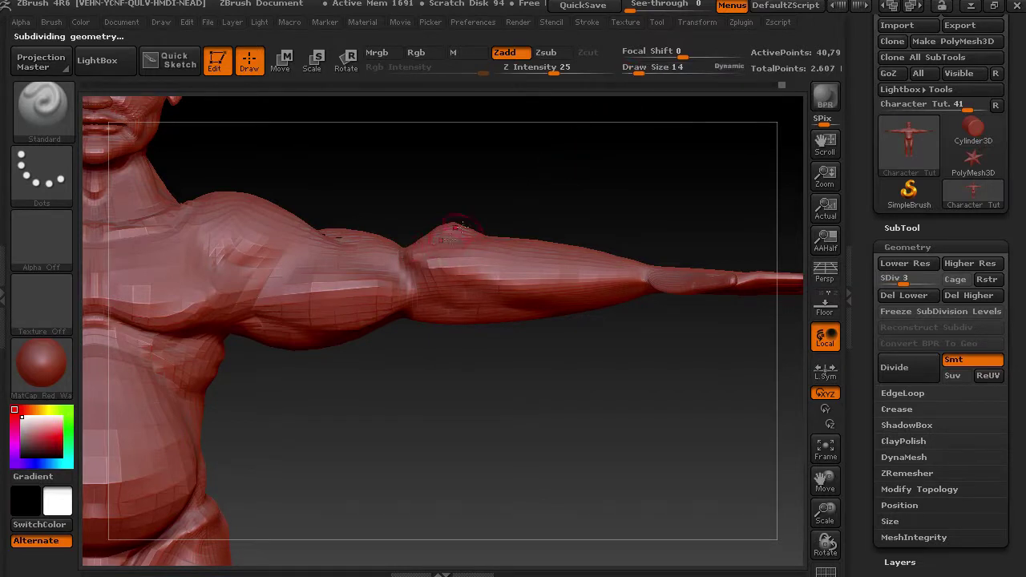
{"action": "left_click_drag", "start_coordinate": [549, 168], "coordinate": [555, 213]}
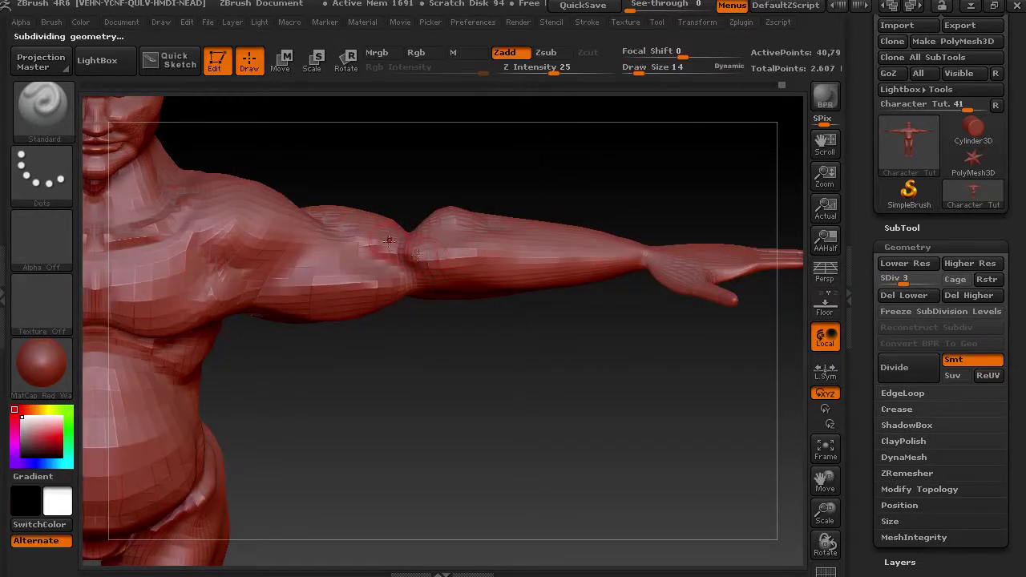
{"action": "left_click_drag", "start_coordinate": [396, 242], "coordinate": [509, 265]}
{"action": "left_click_drag", "start_coordinate": [579, 340], "coordinate": [580, 283]}
{"action": "mouse_move", "coordinate": [443, 263]}
{"action": "left_mouse_down"}
{"action": "mouse_move", "coordinate": [563, 301]}
{"action": "mouse_move", "coordinate": [565, 289]}
{"action": "mouse_move", "coordinate": [439, 262]}
{"action": "left_mouse_up"}
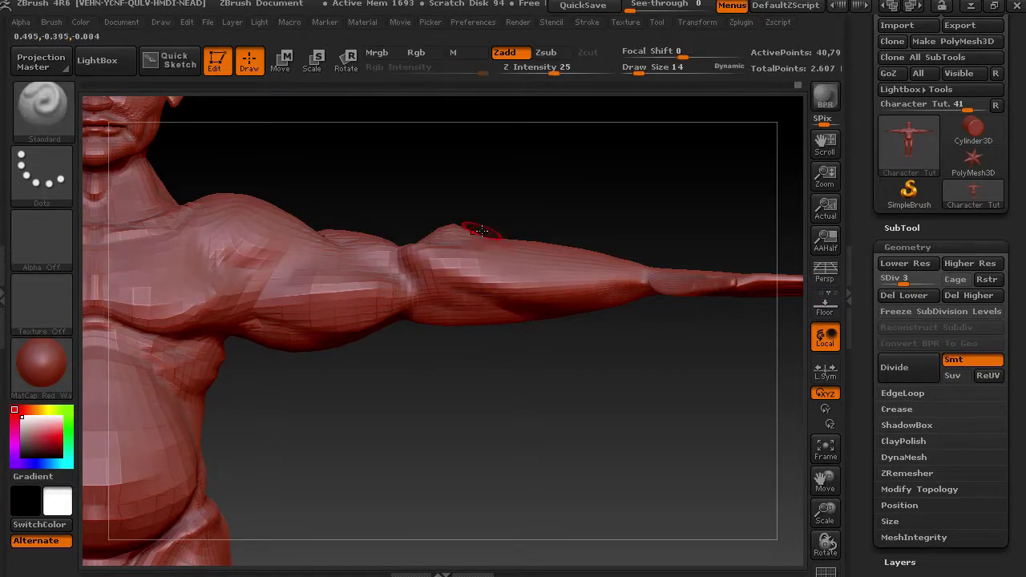
Step: Adjust the forearm's volume towards the wrist with the Inflat brush at draw size 69
{"action": "left_click", "coordinate": [36, 110]}
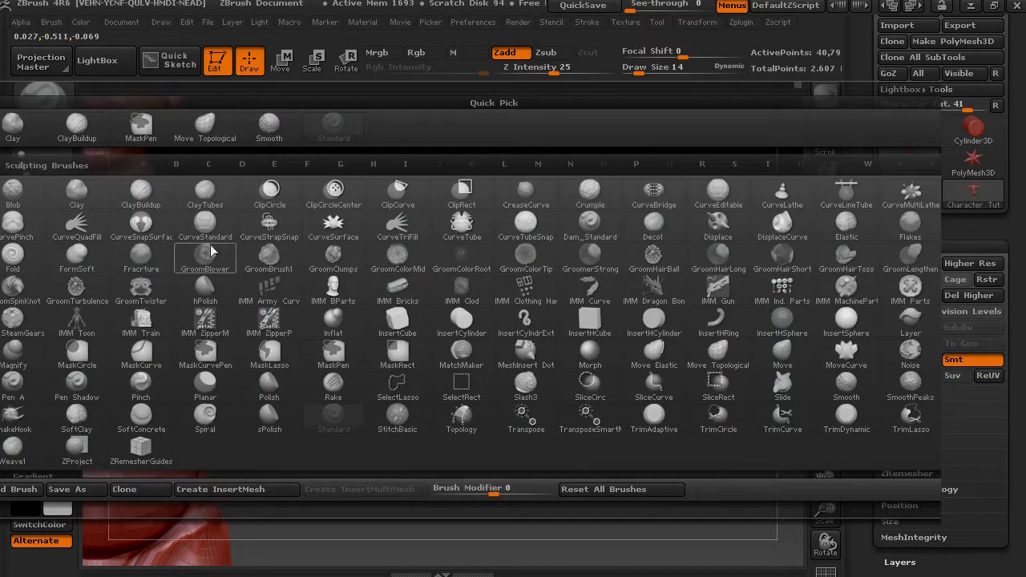
{"action": "left_click", "coordinate": [327, 320]}
{"action": "left_click_drag", "start_coordinate": [687, 73], "coordinate": [713, 73]}
{"action": "mouse_move", "coordinate": [605, 273]}
{"action": "left_mouse_down"}
{"action": "mouse_move", "coordinate": [545, 301]}
{"action": "mouse_move", "coordinate": [561, 307]}
{"action": "mouse_move", "coordinate": [579, 268]}
{"action": "mouse_move", "coordinate": [557, 271]}
{"action": "mouse_move", "coordinate": [571, 281]}
{"action": "mouse_move", "coordinate": [483, 299]}
{"action": "left_mouse_up"}
Step: Detail the forearm muscles near the elbow with the Inflat brush at subdivision level 5 and draw size 14
{"action": "left_click_drag", "start_coordinate": [905, 283], "coordinate": [924, 283]}
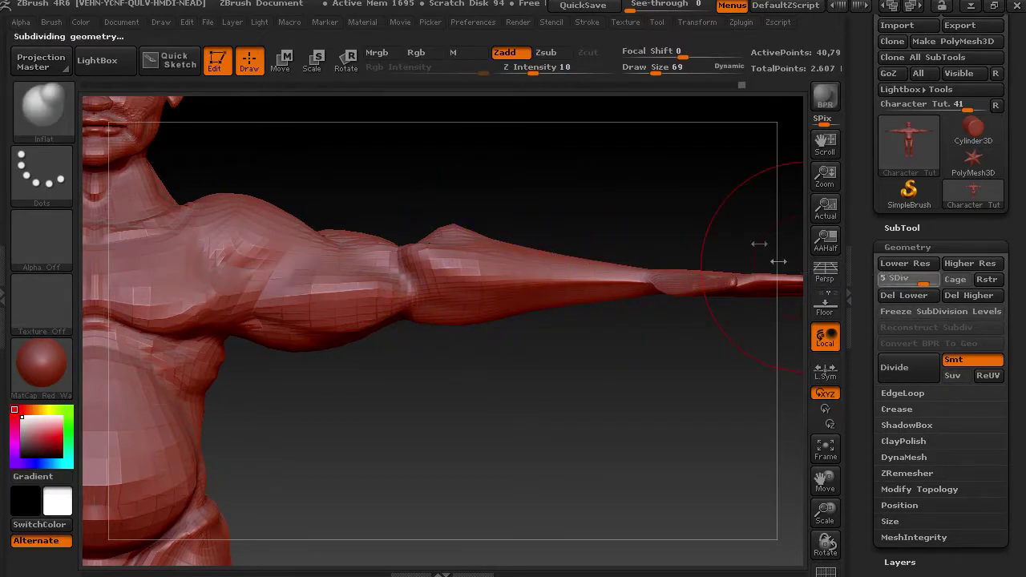
{"action": "left_click_drag", "start_coordinate": [650, 67], "coordinate": [639, 67]}
{"action": "mouse_move", "coordinate": [623, 105]}
{"action": "left_mouse_down"}
{"action": "mouse_move", "coordinate": [578, 229]}
{"action": "mouse_move", "coordinate": [540, 225]}
{"action": "left_mouse_up"}
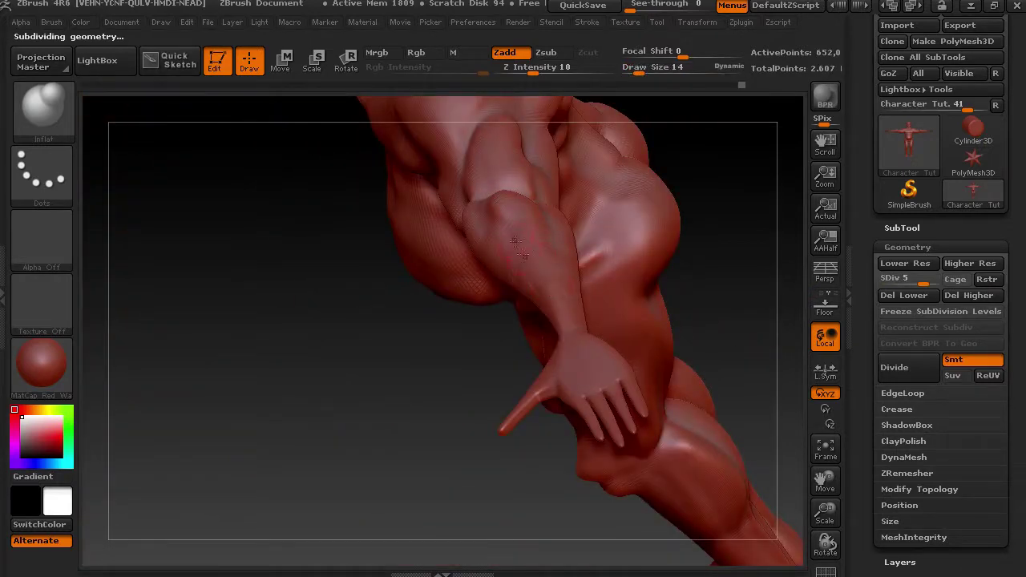
Step: Define the forearm and elbow muscles with the Standard brush and smooth the strokes
{"action": "left_click", "coordinate": [51, 104]}
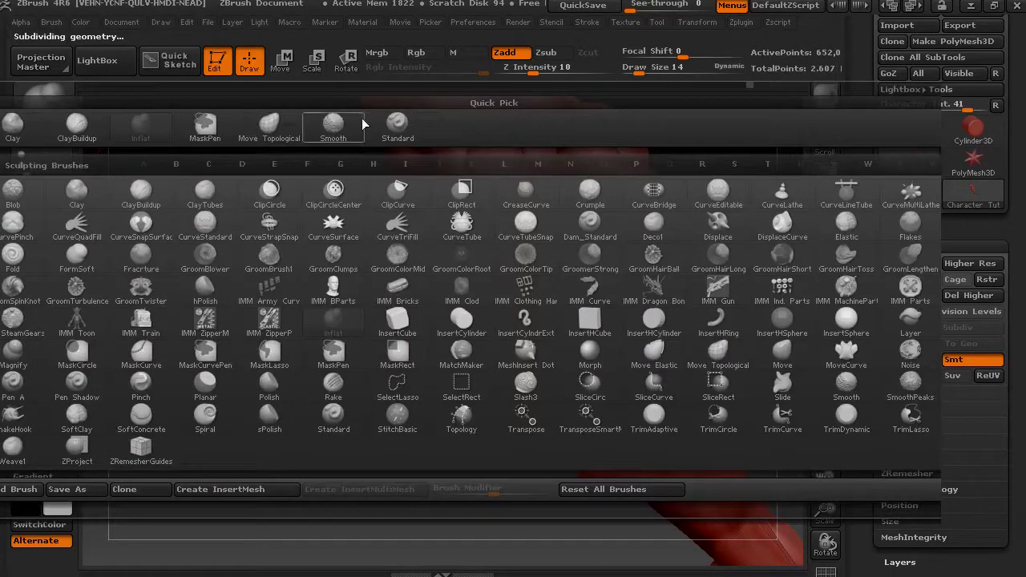
{"action": "left_click", "coordinate": [362, 118]}
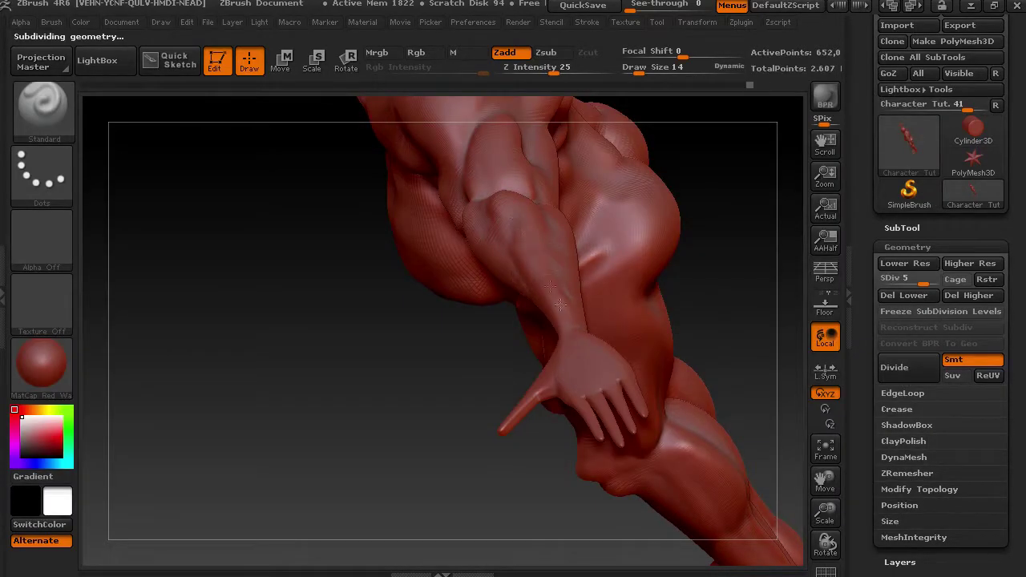
{"action": "key", "text": "shift"}
{"action": "left_click_drag", "start_coordinate": [417, 345], "coordinate": [481, 309]}
{"action": "key", "text": "shift"}
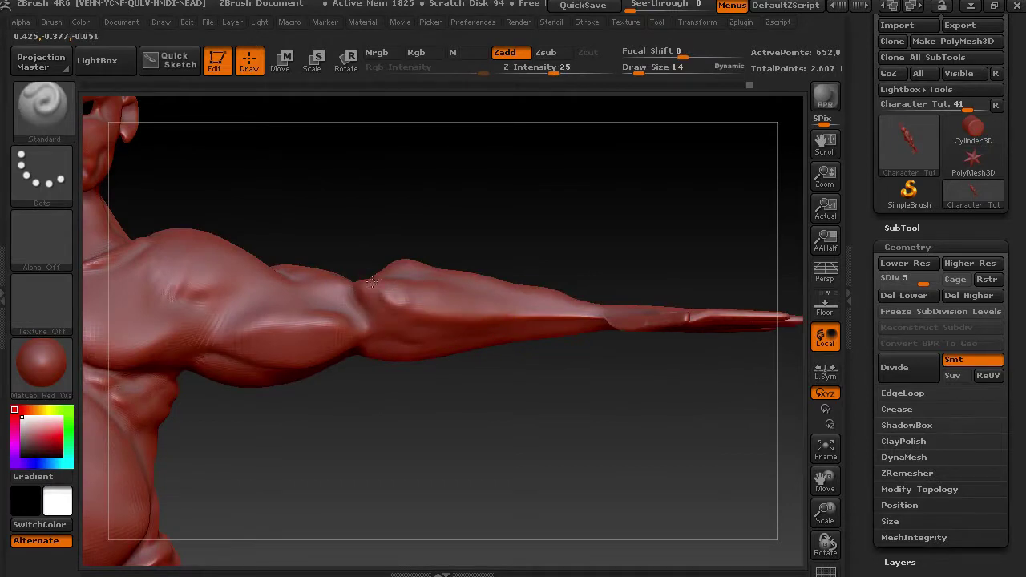
Step: Smooth the biceps near the elbow and the underside of the upper arm at subdivision level 5 and draw size 14
{"action": "key", "text": "shift"}
{"action": "mouse_move", "coordinate": [335, 315]}
{"action": "left_mouse_down", "text": "shift"}
{"action": "mouse_move", "coordinate": [354, 323]}
{"action": "mouse_move", "coordinate": [315, 281]}
{"action": "mouse_move", "coordinate": [358, 319]}
{"action": "left_mouse_up", "text": "shift"}
{"action": "key", "text": "shift"}
{"action": "left_click_drag", "start_coordinate": [304, 357], "coordinate": [296, 361], "text": "shift"}
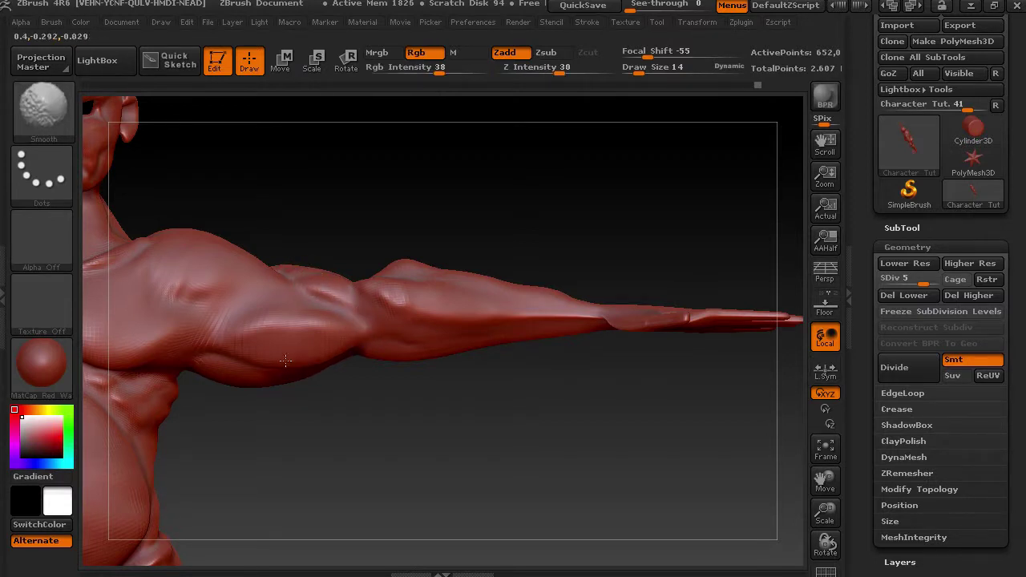
Step: At subdivision level 3 and draw size 27, smooth down the underside of the upper arm, and return to level 5
{"action": "key", "text": "shift+d"}
{"action": "key", "text": "shift+d"}
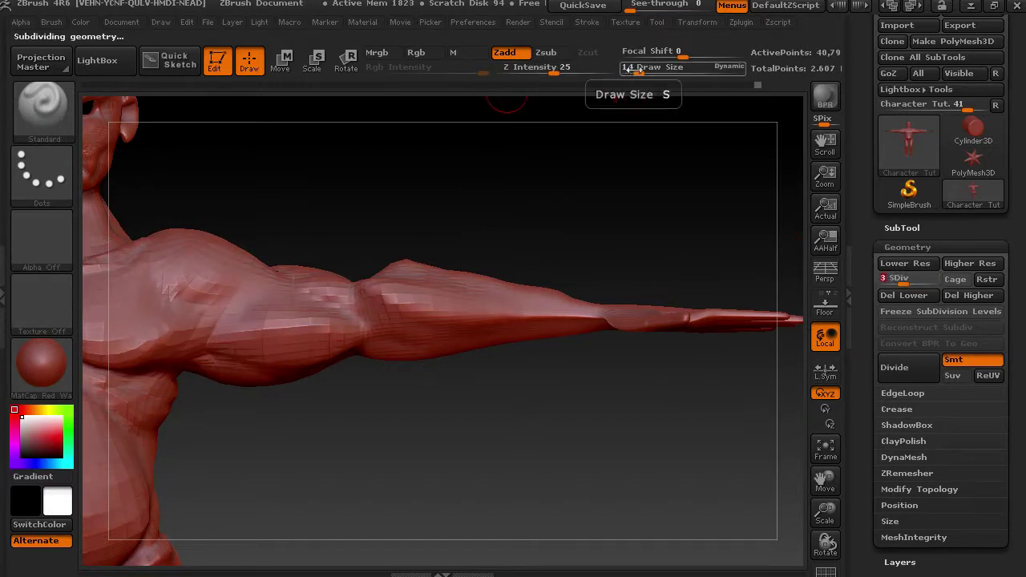
{"action": "key", "text": "shift"}
{"action": "left_click_drag", "start_coordinate": [230, 384], "coordinate": [226, 377], "text": "shift"}
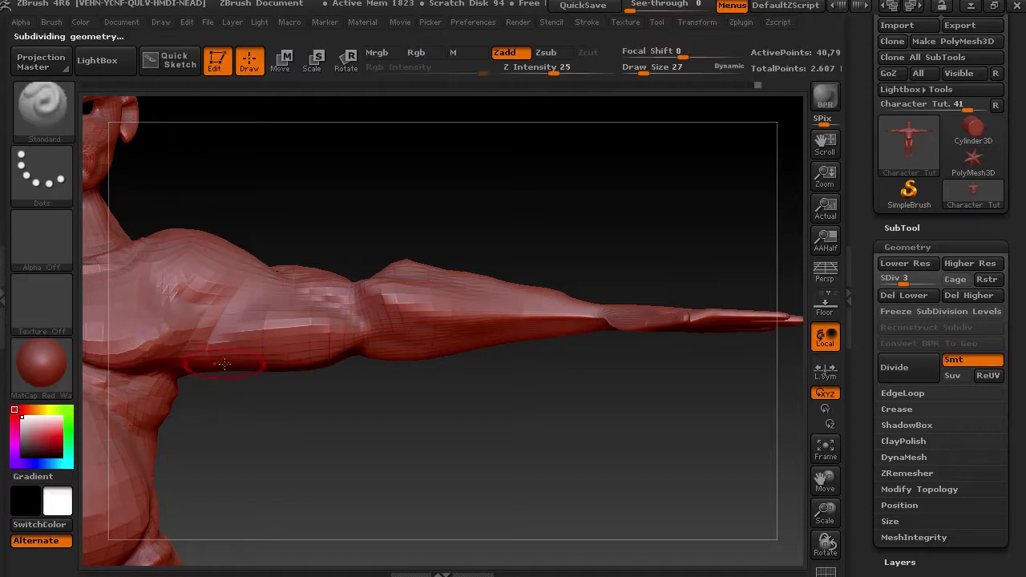
{"action": "key", "text": "d"}
{"action": "key", "text": "d"}
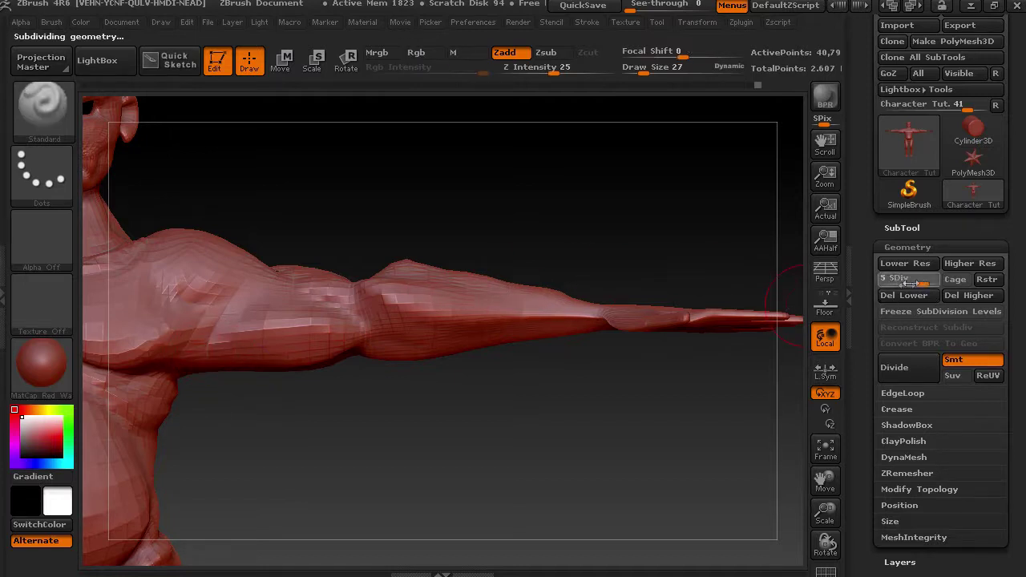
Step: Choose the Inflat brush and smooth the wrist and lower forearm at subdivision level 3 and draw size 27
{"action": "key", "text": "shift"}
{"action": "mouse_move", "coordinate": [597, 345]}
{"action": "left_mouse_down"}
{"action": "mouse_move", "coordinate": [591, 413]}
{"action": "mouse_move", "coordinate": [653, 377]}
{"action": "mouse_move", "coordinate": [622, 345]}
{"action": "mouse_move", "coordinate": [705, 246]}
{"action": "mouse_move", "coordinate": [698, 250]}
{"action": "left_mouse_up"}
{"action": "left_click", "coordinate": [52, 117]}
{"action": "left_click", "coordinate": [140, 125]}
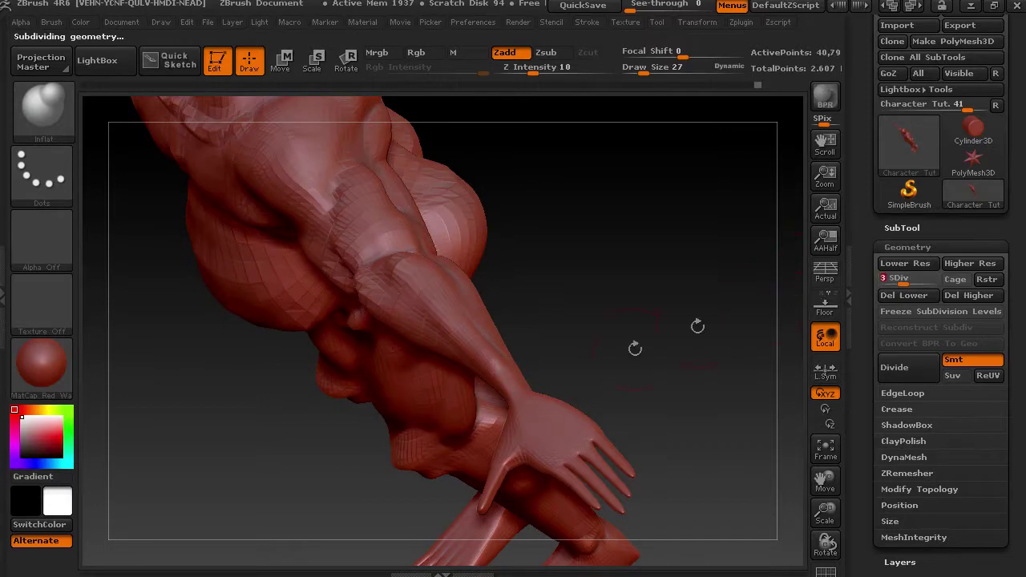
{"action": "left_click_drag", "start_coordinate": [561, 365], "coordinate": [512, 390]}
{"action": "key", "text": "shift"}
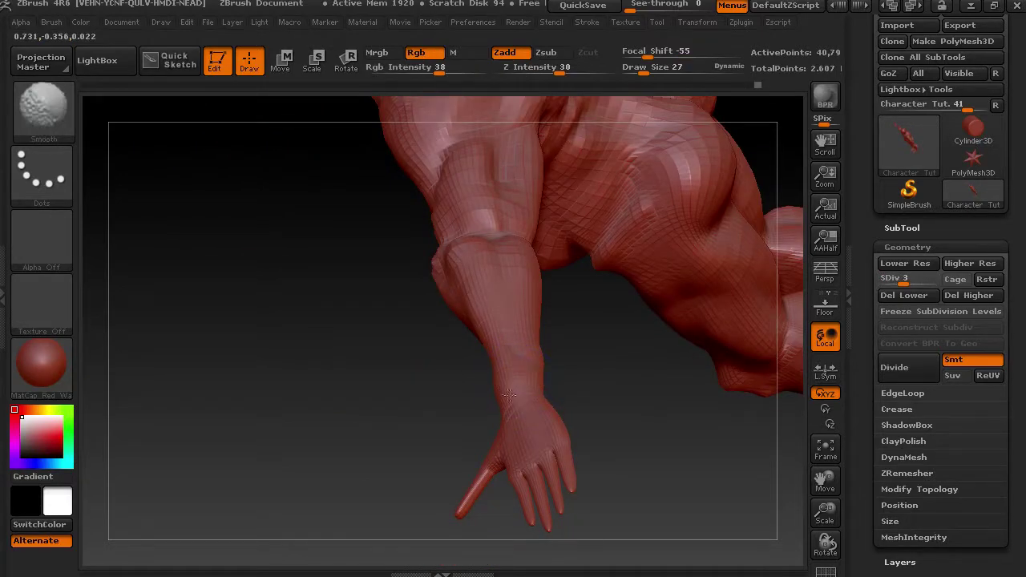
{"action": "left_click_drag", "start_coordinate": [499, 392], "coordinate": [531, 281], "text": "shift"}
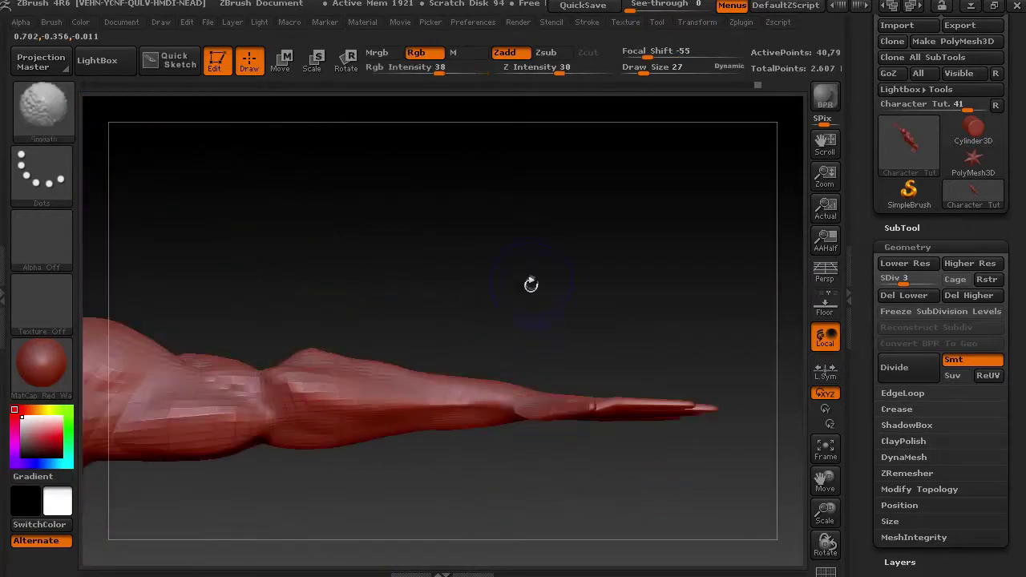
Step: At subdivision level 6, build up the heel of the palm with the Inflat brush and smooth the wrist
{"action": "left_click_drag", "start_coordinate": [887, 241], "coordinate": [890, 267]}
{"action": "left_click_drag", "start_coordinate": [905, 304], "coordinate": [937, 307]}
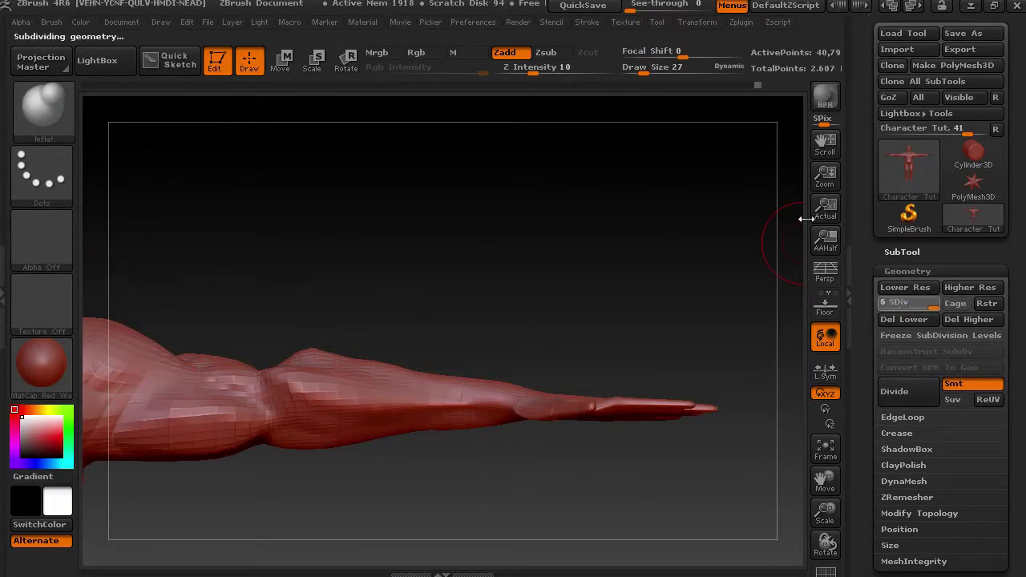
{"action": "key", "text": "shift"}
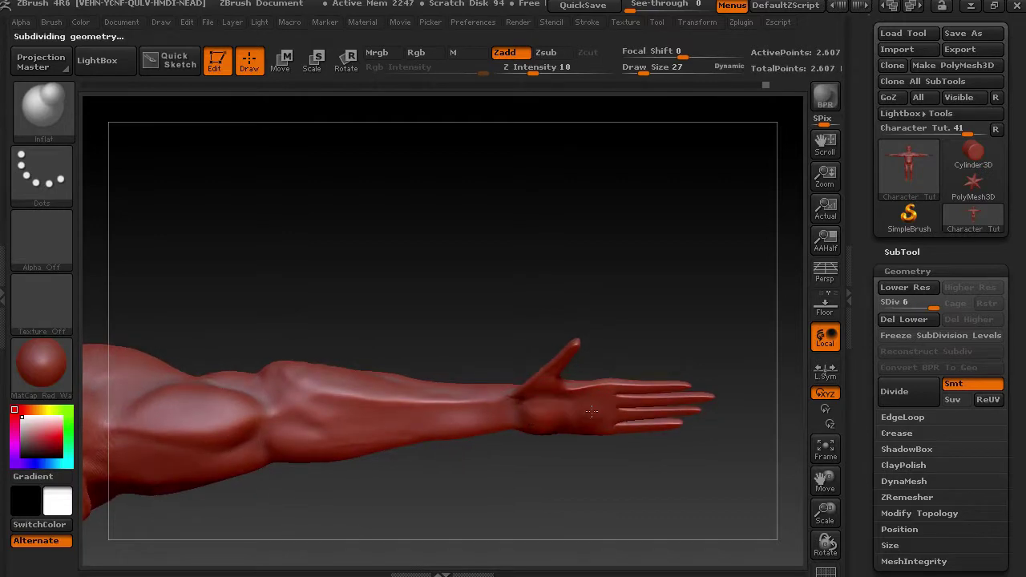
{"action": "key", "text": "shift"}
{"action": "left_click_drag", "start_coordinate": [548, 436], "coordinate": [561, 508], "text": "shift"}
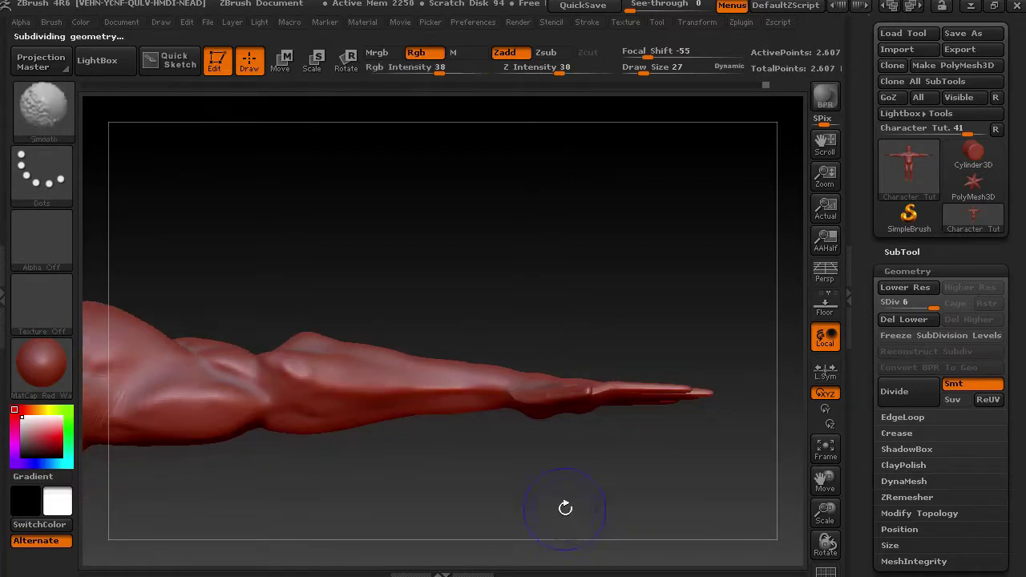
Step: Smooth the palm and wrist at subdivision level 4, and frame the whole figure
{"action": "left_click", "coordinate": [914, 305]}
{"action": "key", "text": "shift"}
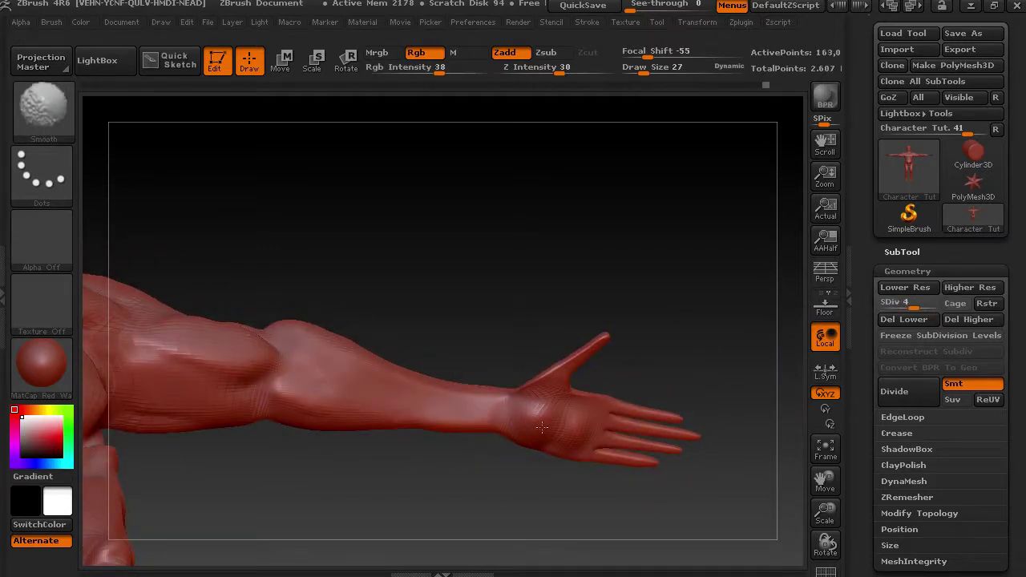
{"action": "left_click_drag", "start_coordinate": [588, 268], "coordinate": [575, 344]}
{"action": "key", "text": "f"}
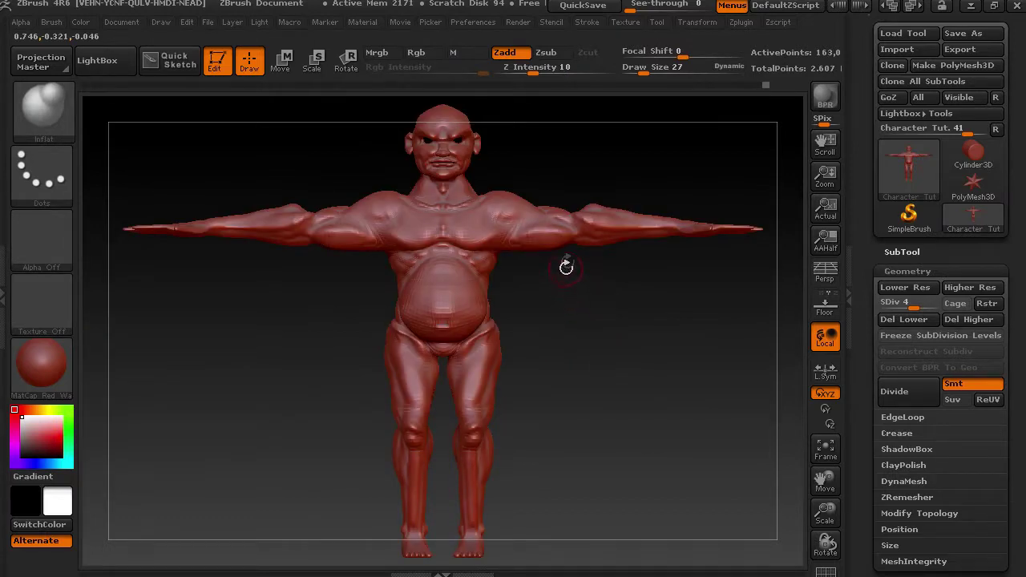
Step: Adjust the base of the neck with the Move Topological brush at draw size 40
{"action": "key", "text": "shift"}
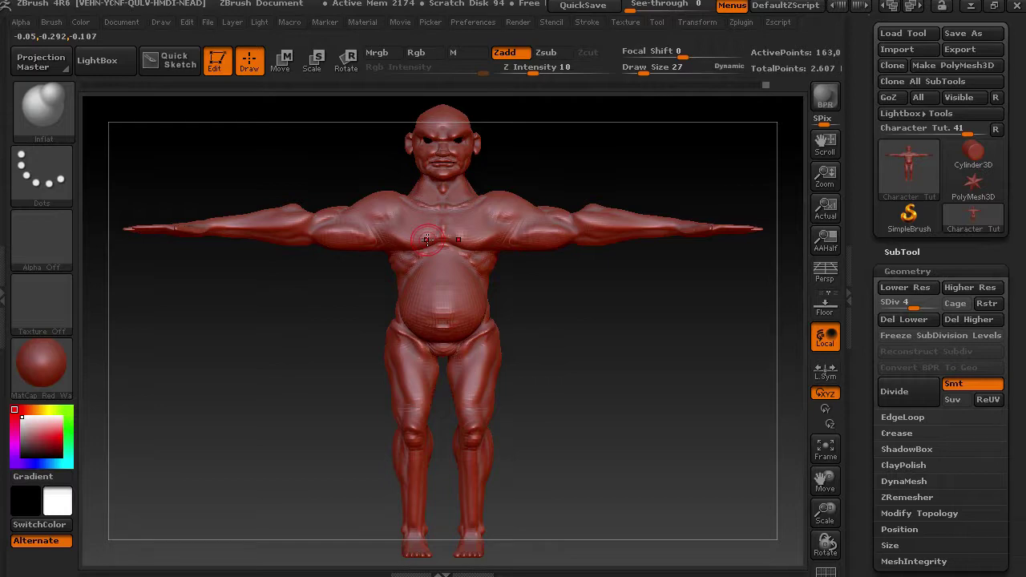
{"action": "left_click", "coordinate": [43, 109]}
{"action": "left_click", "coordinate": [272, 127]}
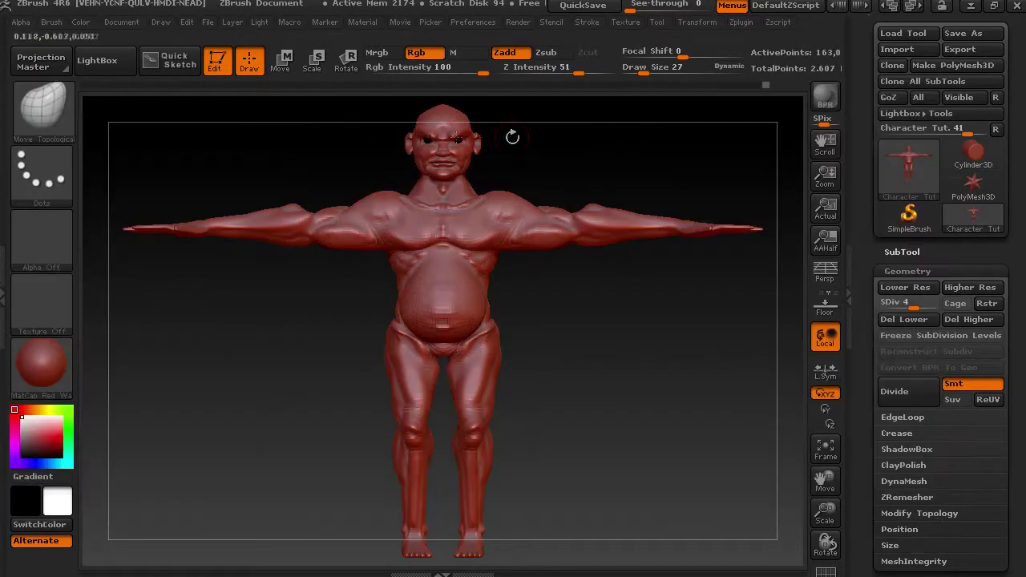
{"action": "left_click_drag", "start_coordinate": [645, 74], "coordinate": [649, 74]}
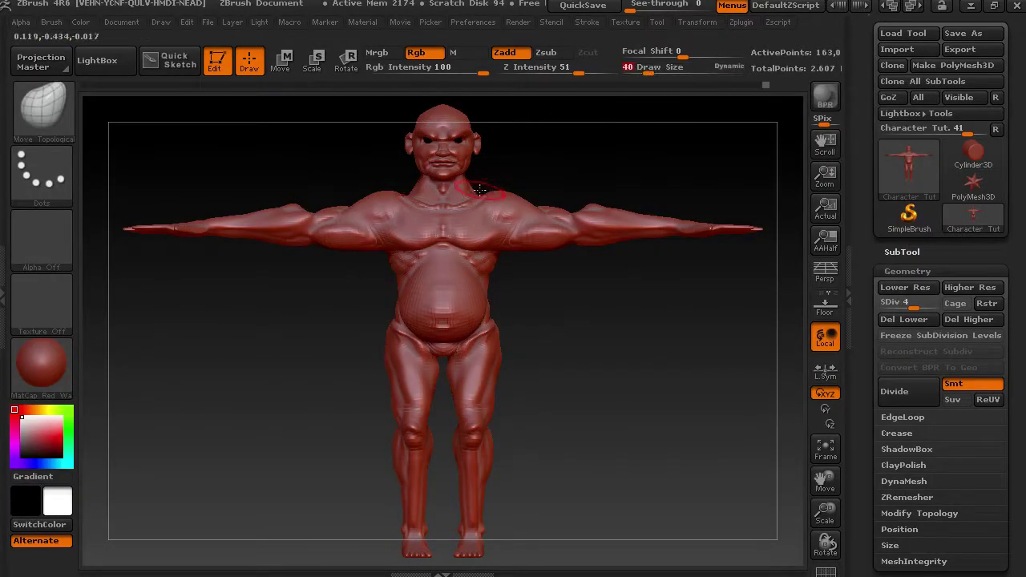
{"action": "mouse_move", "coordinate": [449, 199]}
{"action": "left_mouse_down"}
{"action": "mouse_move", "coordinate": [481, 207]}
{"action": "mouse_move", "coordinate": [463, 198]}
{"action": "left_mouse_up"}
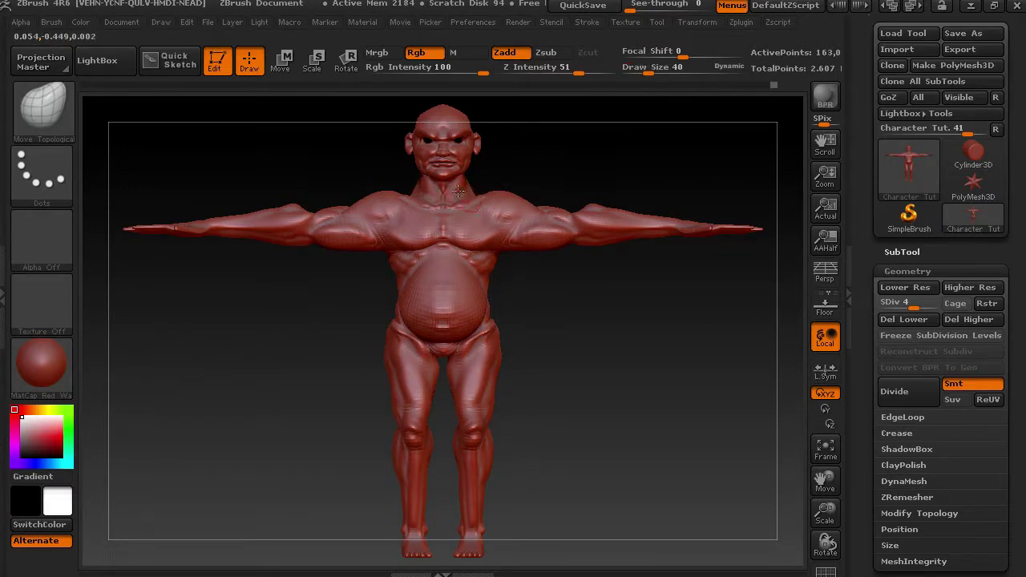
{"action": "left_click_drag", "start_coordinate": [520, 169], "coordinate": [470, 213]}
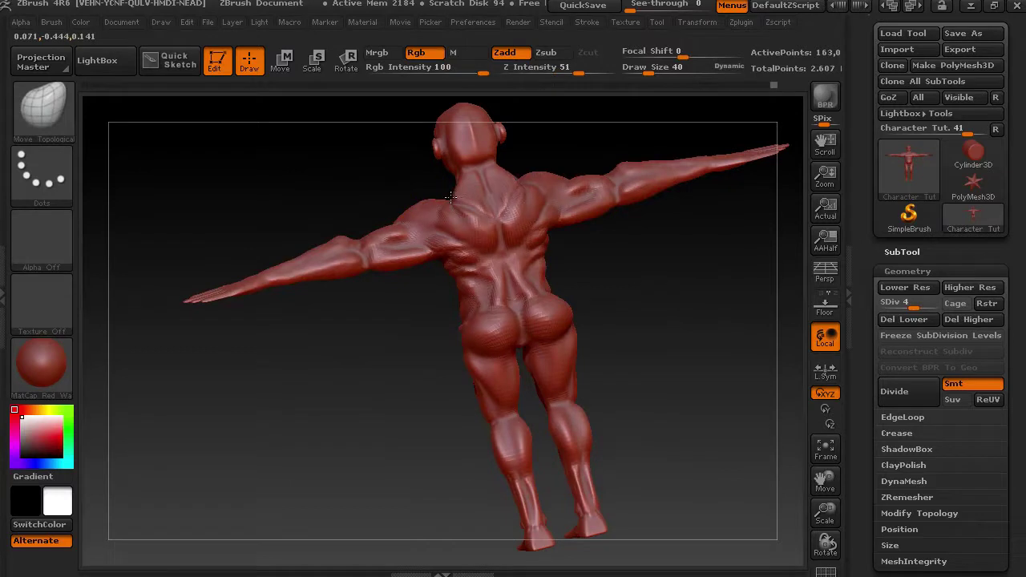
Step: Reshape the trapezius with Move Topological at draw size 120 and smooth the upper back at subdivision level 2
{"action": "left_click_drag", "start_coordinate": [648, 71], "coordinate": [665, 70]}
{"action": "left_click_drag", "start_coordinate": [449, 207], "coordinate": [456, 187]}
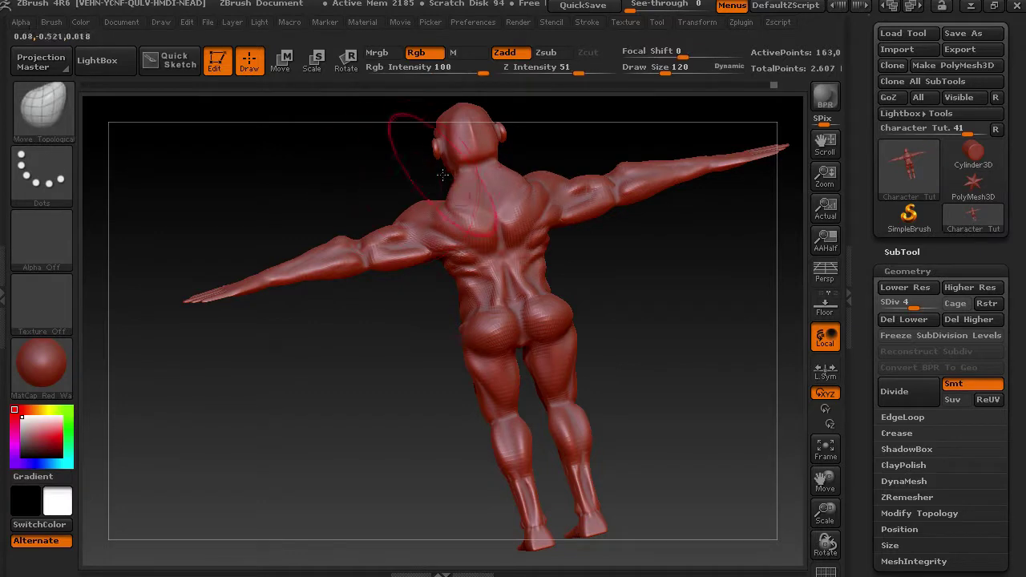
{"action": "left_click", "coordinate": [895, 305]}
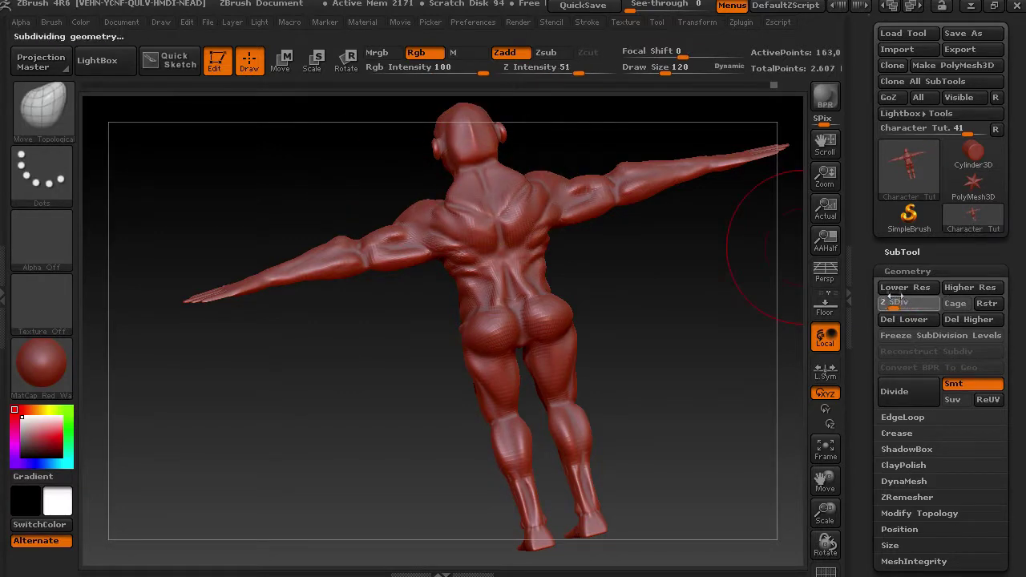
{"action": "left_click_drag", "start_coordinate": [513, 167], "coordinate": [520, 183], "text": "shift"}
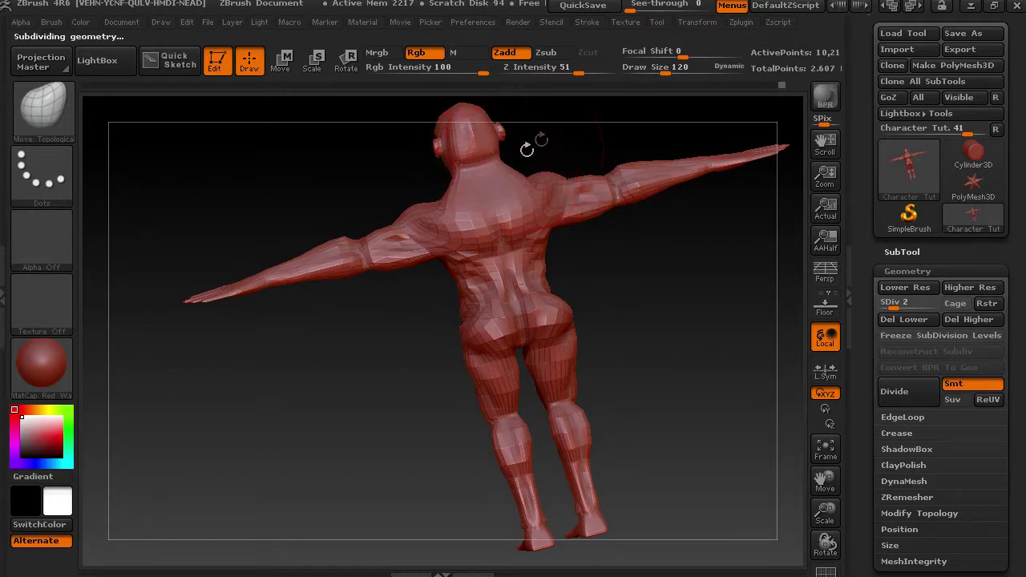
Step: Adjust the neck and trapezius with Move Topological, starting at draw size 30 and raising it to 140, and return to subdivision level 6
{"action": "left_click_drag", "start_coordinate": [655, 62], "coordinate": [646, 64]}
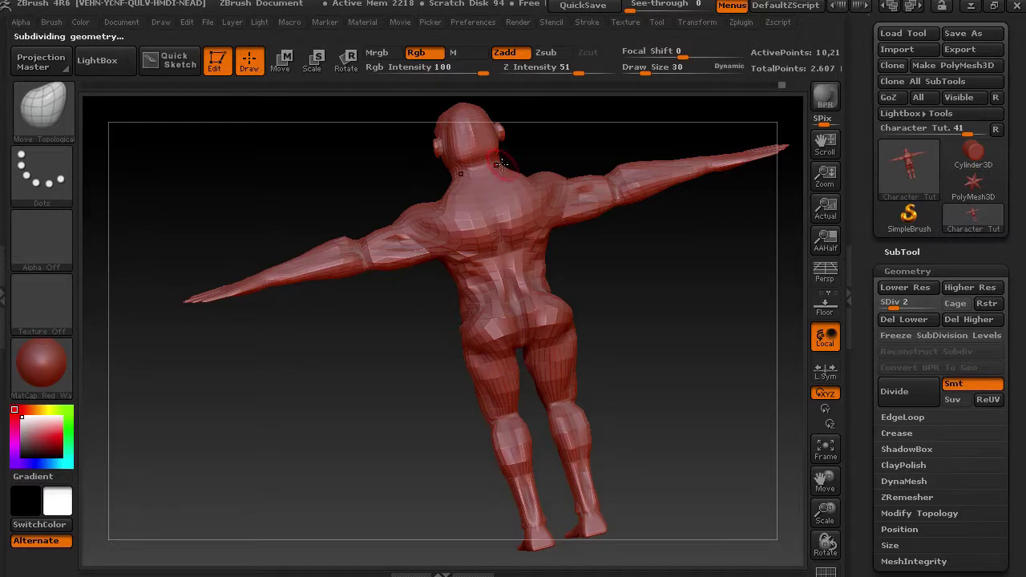
{"action": "left_click_drag", "start_coordinate": [397, 188], "coordinate": [559, 160]}
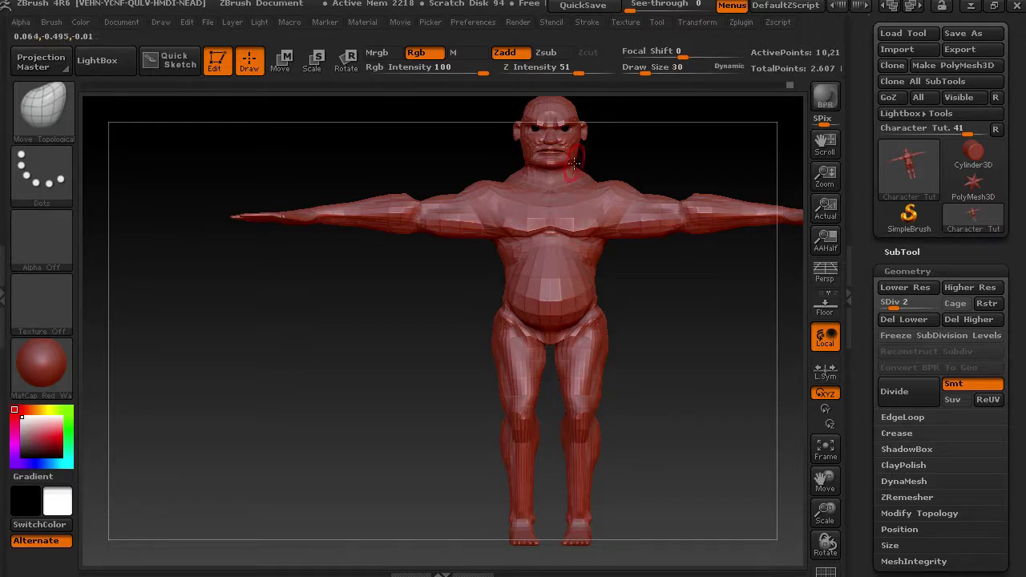
{"action": "mouse_move", "coordinate": [646, 72]}
{"action": "left_mouse_down"}
{"action": "mouse_move", "coordinate": [702, 80]}
{"action": "mouse_move", "coordinate": [667, 81]}
{"action": "left_mouse_up"}
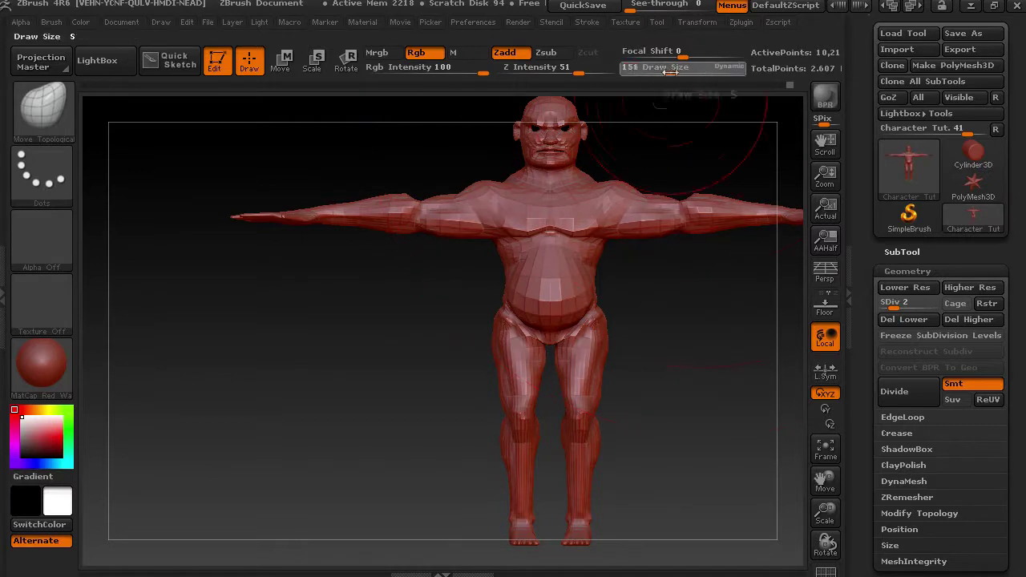
{"action": "left_click_drag", "start_coordinate": [934, 306], "coordinate": [901, 311]}
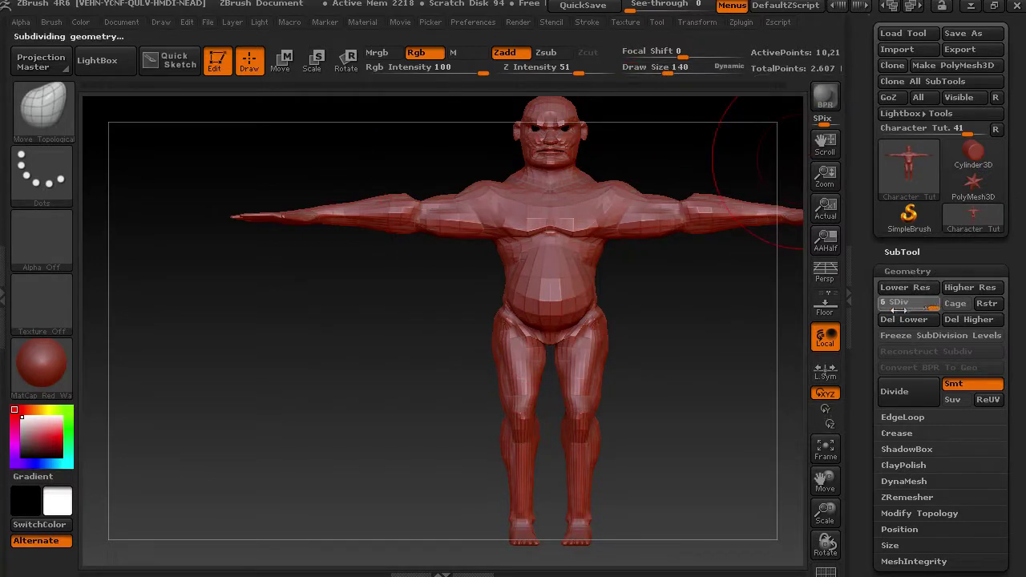
{"action": "left_click_drag", "start_coordinate": [716, 362], "coordinate": [693, 370]}
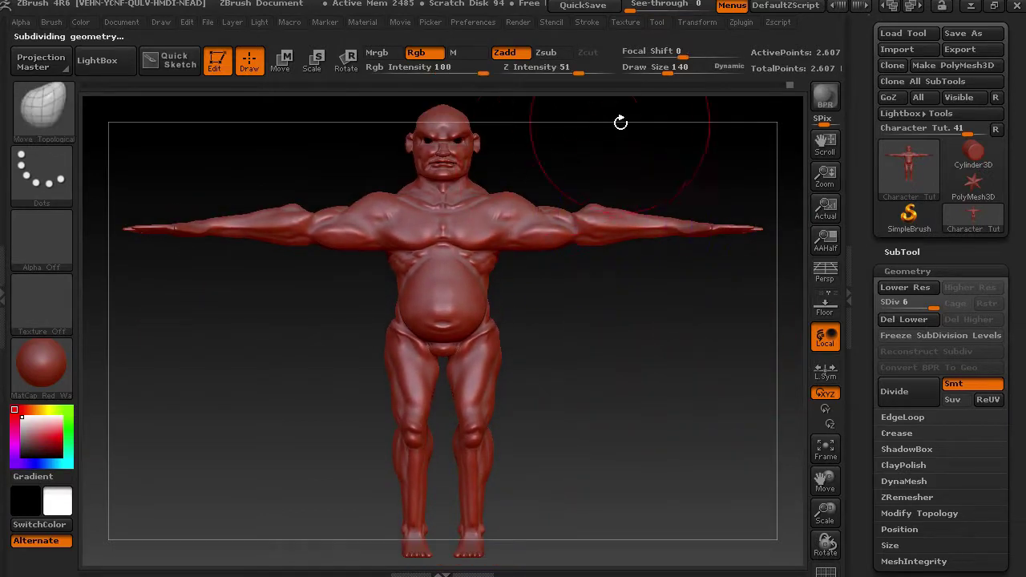
Step: Examine the whole figure from the front, three-quarter and back views at subdivision level 6
{"action": "left_click_drag", "start_coordinate": [660, 69], "coordinate": [632, 72]}
{"action": "key", "text": "shift"}
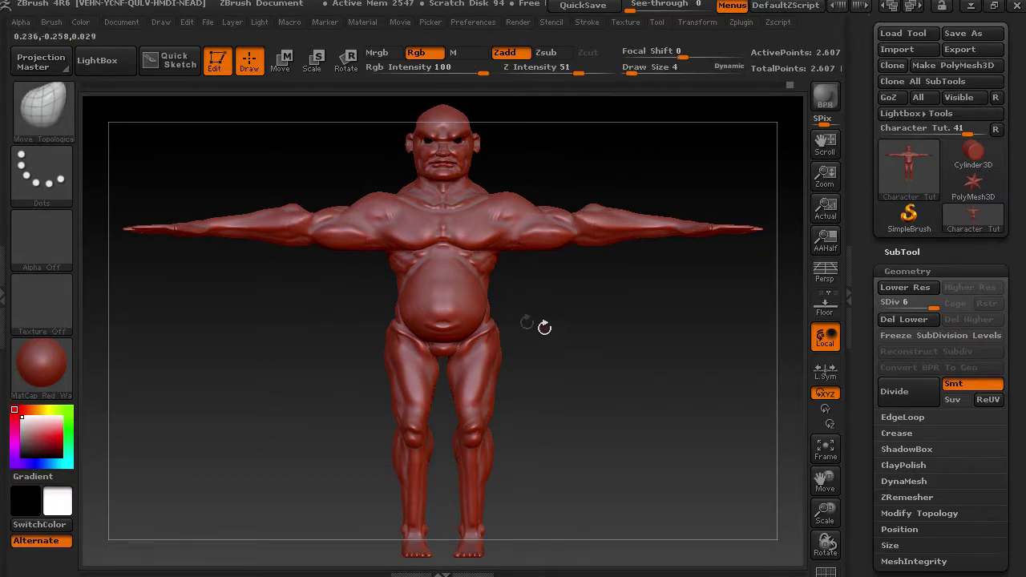
{"action": "mouse_move", "coordinate": [550, 302]}
{"action": "left_mouse_down"}
{"action": "mouse_move", "coordinate": [611, 345]}
{"action": "mouse_move", "coordinate": [559, 344]}
{"action": "left_mouse_up"}
{"action": "key", "text": "shift"}
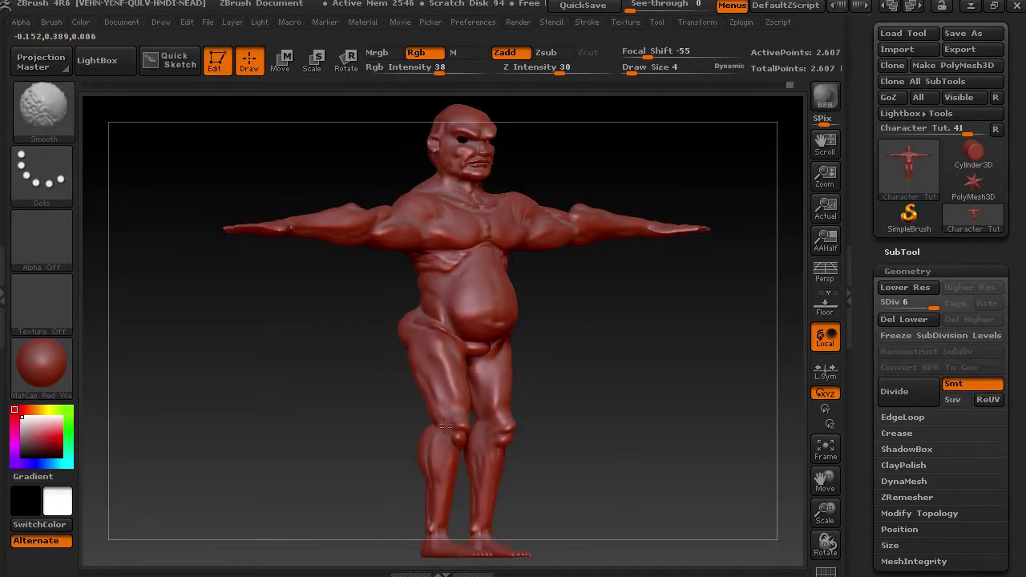
{"action": "mouse_move", "coordinate": [583, 336]}
{"action": "left_mouse_down"}
{"action": "mouse_move", "coordinate": [672, 343]}
{"action": "mouse_move", "coordinate": [550, 344]}
{"action": "left_mouse_up"}
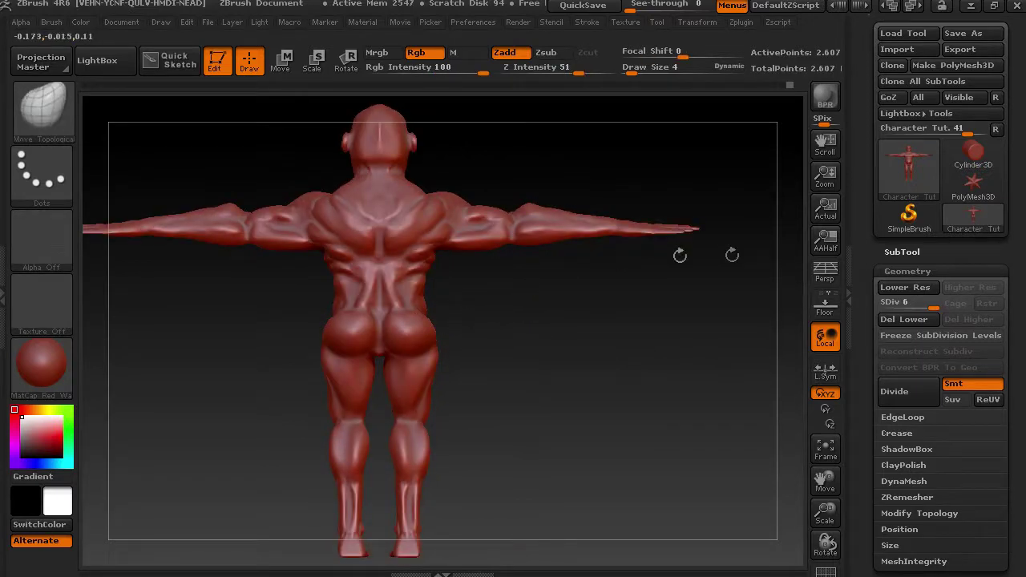
Step: At subdivision level 3 and draw size 84, smooth down the buttocks and reshape the hips with the Move Topological brush
{"action": "left_click_drag", "start_coordinate": [919, 307], "coordinate": [903, 307]}
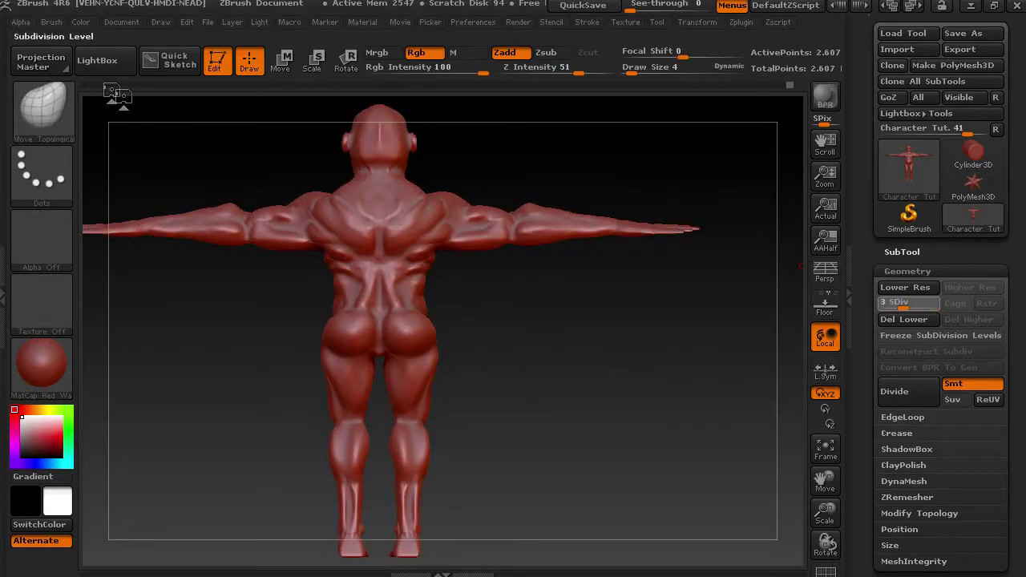
{"action": "left_click", "coordinate": [69, 112]}
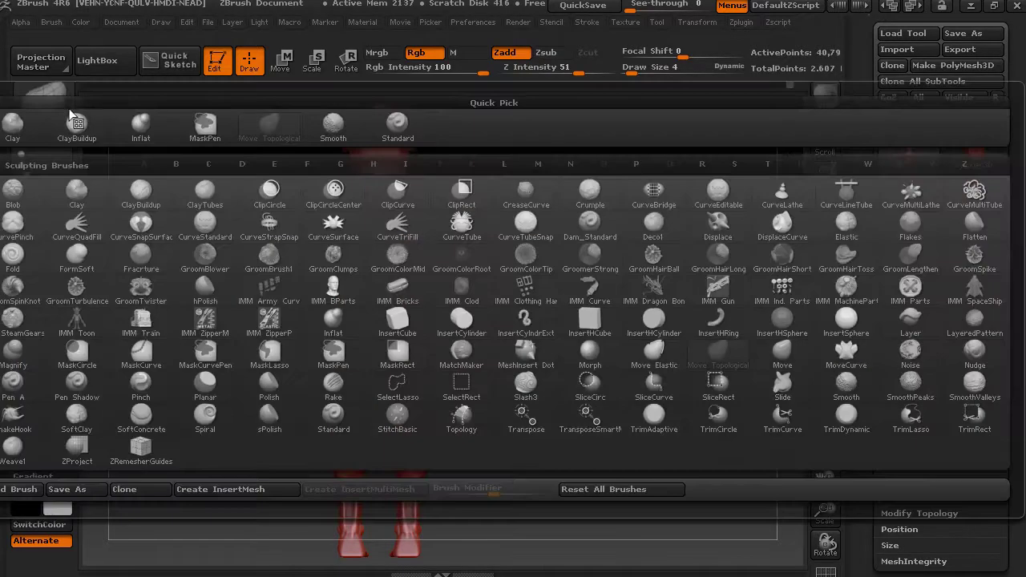
{"action": "left_click", "coordinate": [637, 71]}
{"action": "type", "text": "84"}
{"action": "key", "text": "Return"}
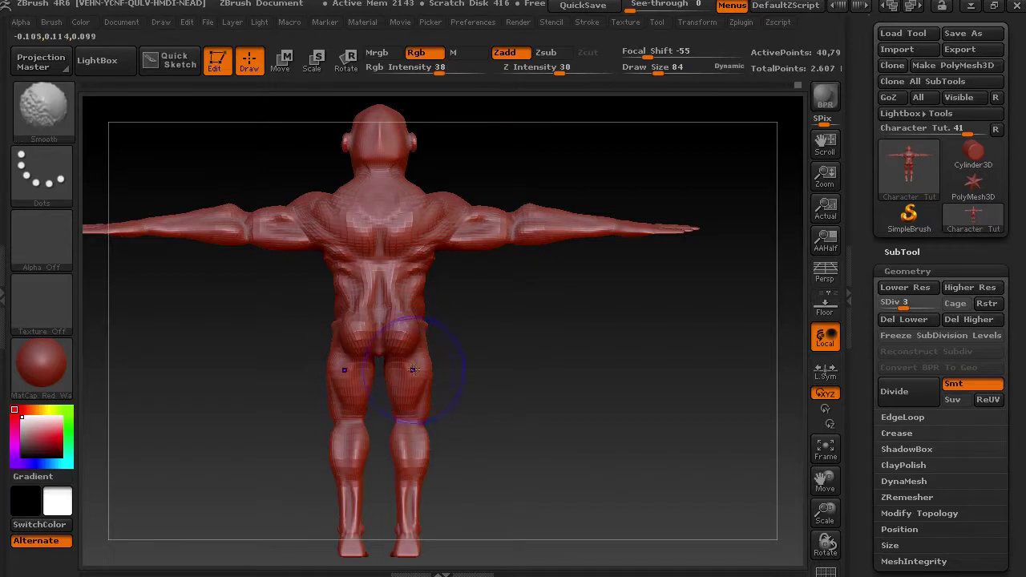
{"action": "key", "text": "ctrl"}
{"action": "left_click_drag", "start_coordinate": [595, 373], "coordinate": [457, 373]}
{"action": "mouse_move", "coordinate": [580, 361]}
{"action": "left_mouse_down"}
{"action": "mouse_move", "coordinate": [663, 357]}
{"action": "mouse_move", "coordinate": [648, 362]}
{"action": "left_mouse_up"}
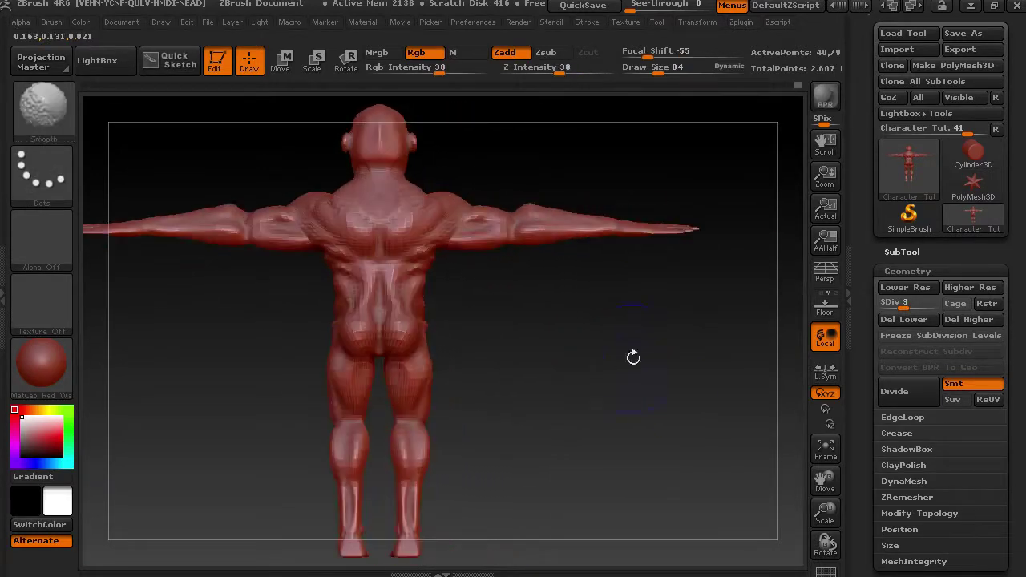
{"action": "left_click_drag", "start_coordinate": [464, 336], "coordinate": [437, 330]}
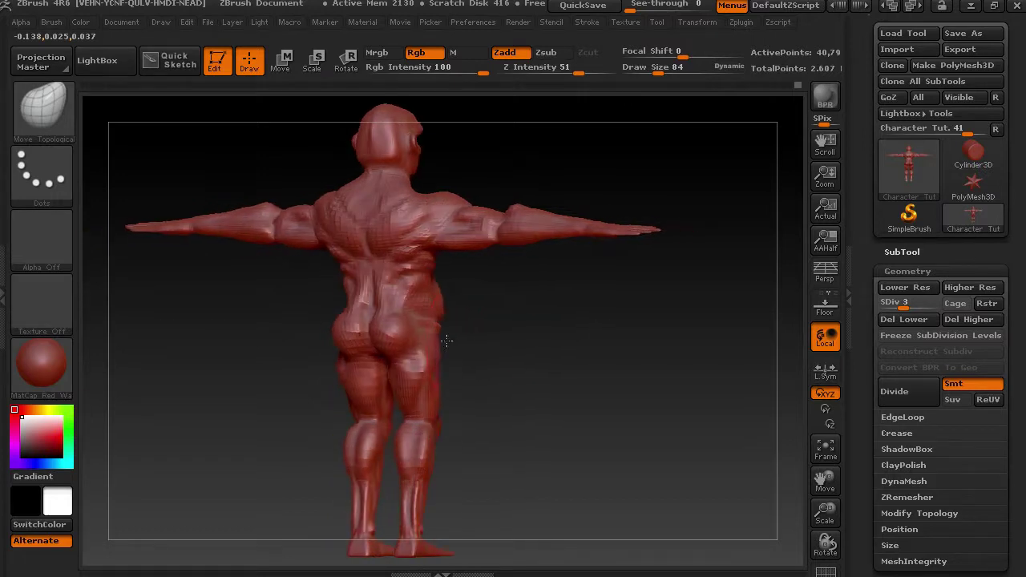
{"action": "left_click_drag", "start_coordinate": [495, 311], "coordinate": [572, 313], "text": "shift"}
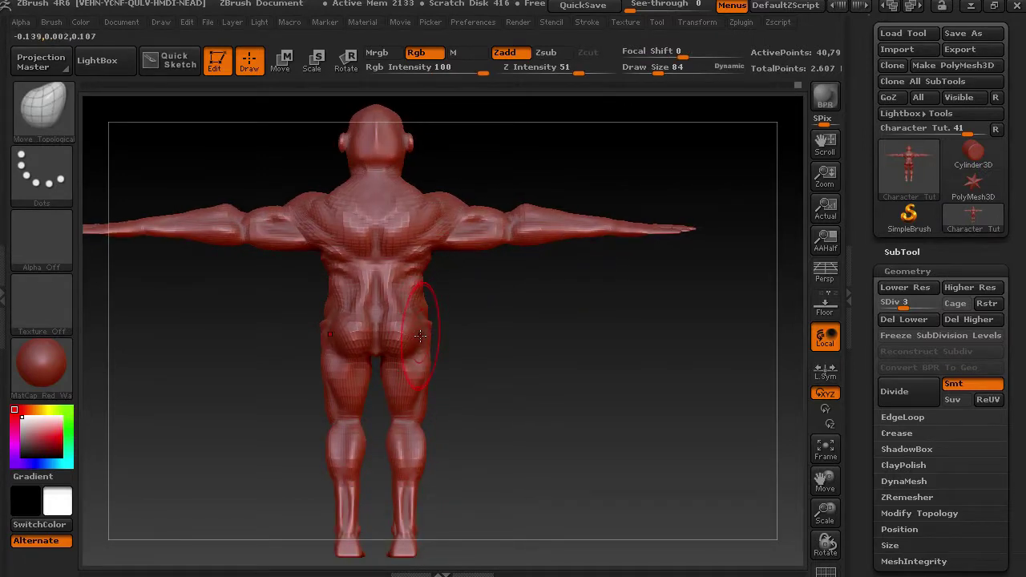
Step: Sculpt the outer buttocks and hips with the Standard brush at draw size 23, smooth them, and return to a framed front view
{"action": "left_click", "coordinate": [65, 110]}
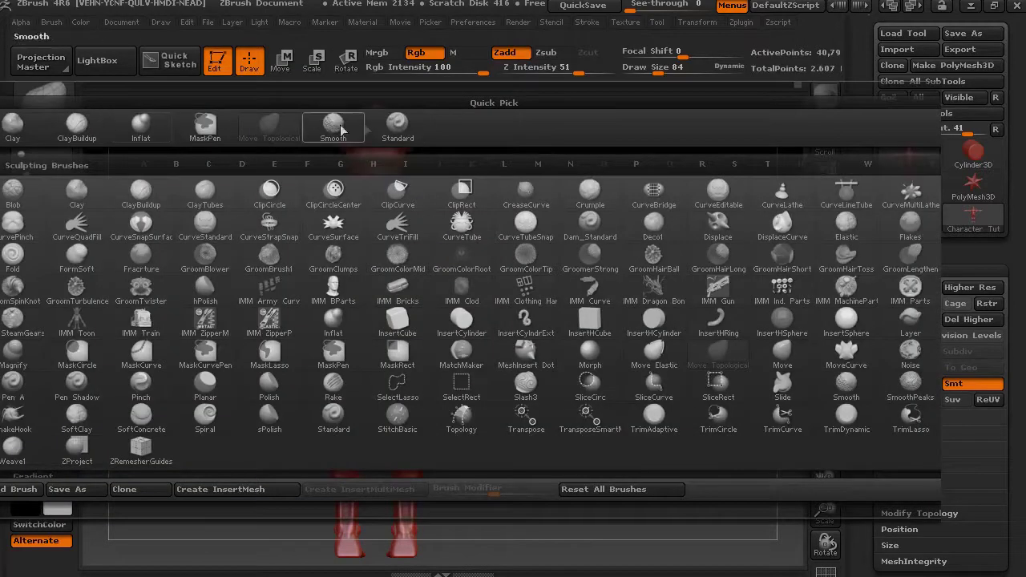
{"action": "left_click", "coordinate": [397, 127]}
{"action": "left_click_drag", "start_coordinate": [651, 73], "coordinate": [642, 74]}
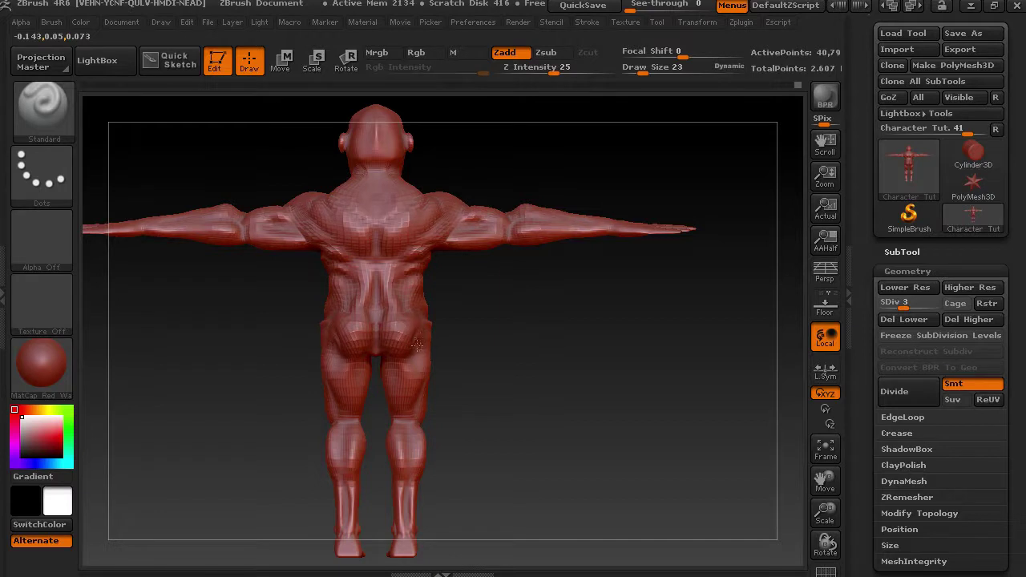
{"action": "left_click_drag", "start_coordinate": [401, 353], "coordinate": [412, 329]}
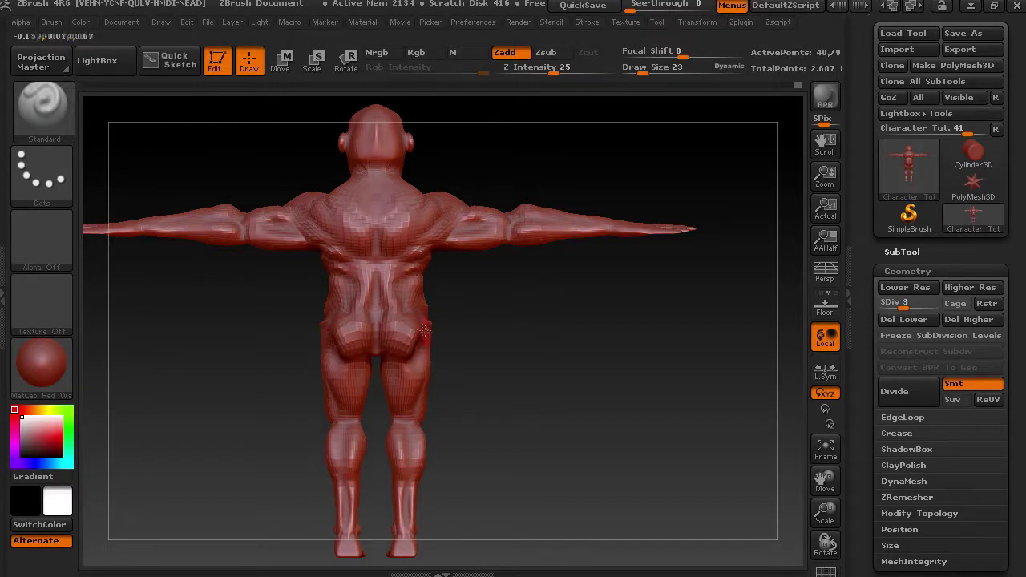
{"action": "left_click_drag", "start_coordinate": [424, 330], "coordinate": [415, 346], "text": "shift"}
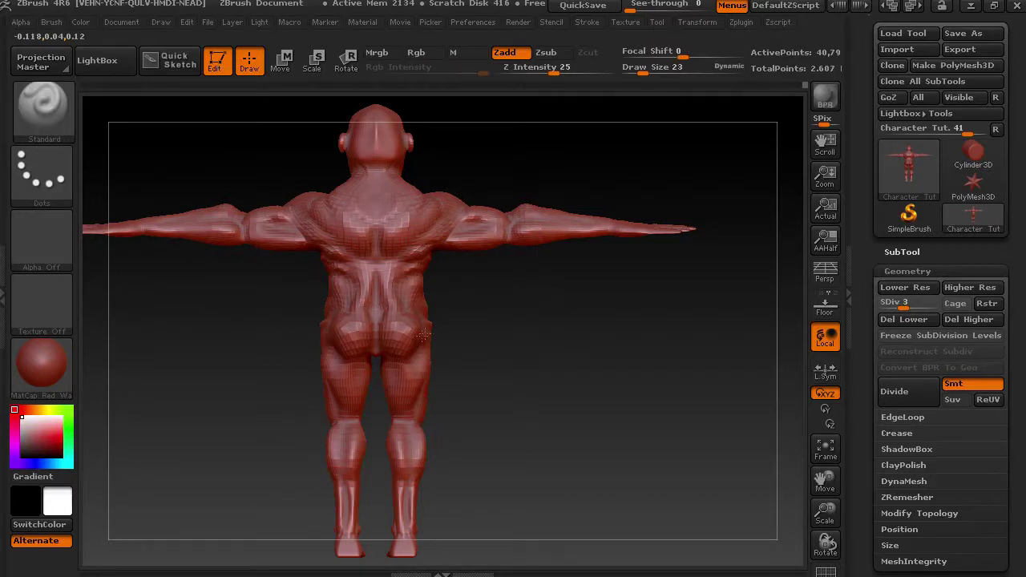
{"action": "key", "text": "shift"}
{"action": "left_click_drag", "start_coordinate": [590, 356], "coordinate": [493, 375]}
{"action": "key", "text": "f"}
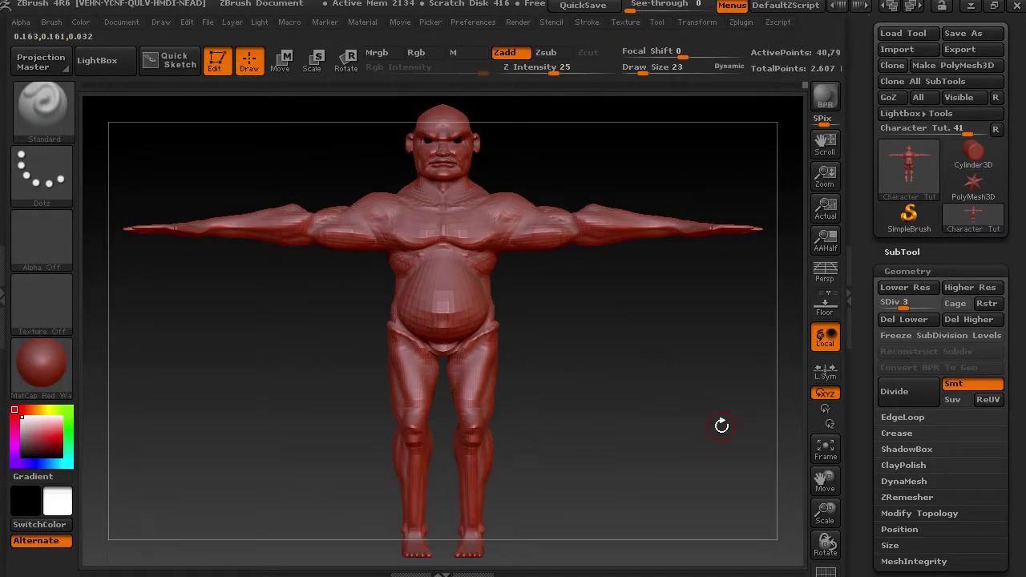
Step: Set the UV map size to 4096 and try to create adaptive UV tiles at subdivision level 3
{"action": "left_click", "coordinate": [969, 272]}
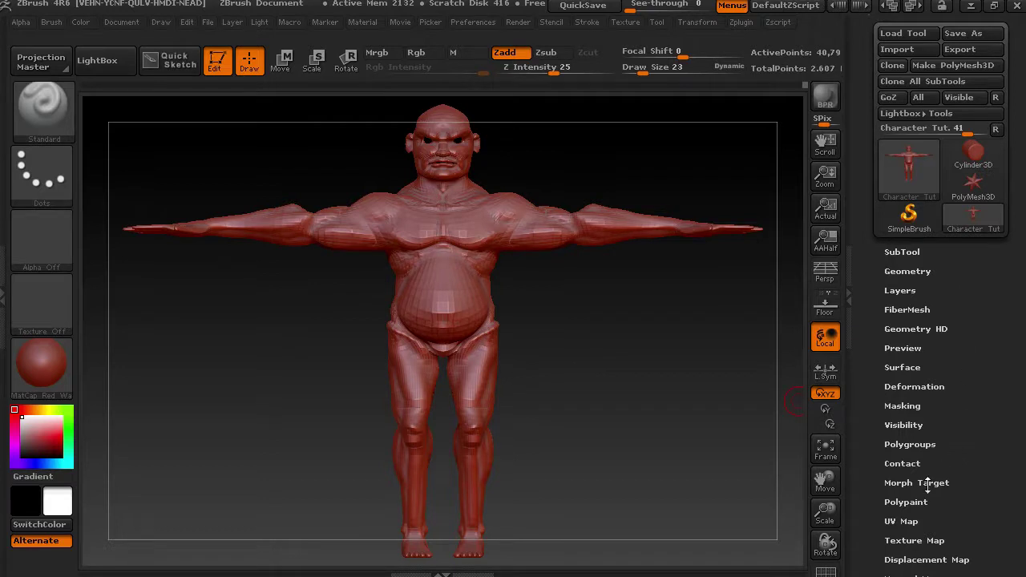
{"action": "left_click", "coordinate": [902, 521]}
{"action": "left_click_drag", "start_coordinate": [995, 383], "coordinate": [1001, 303]}
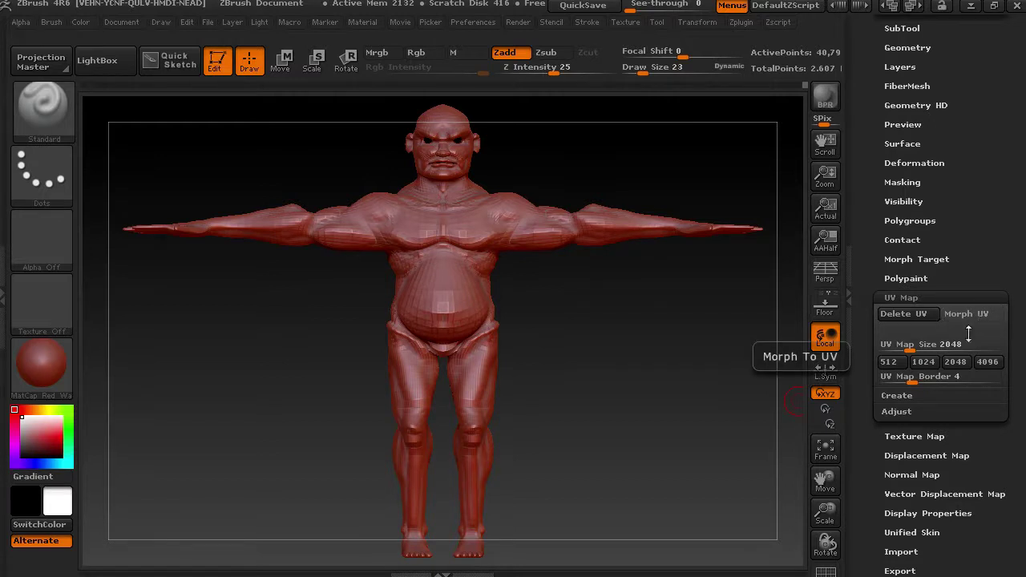
{"action": "left_click", "coordinate": [980, 362]}
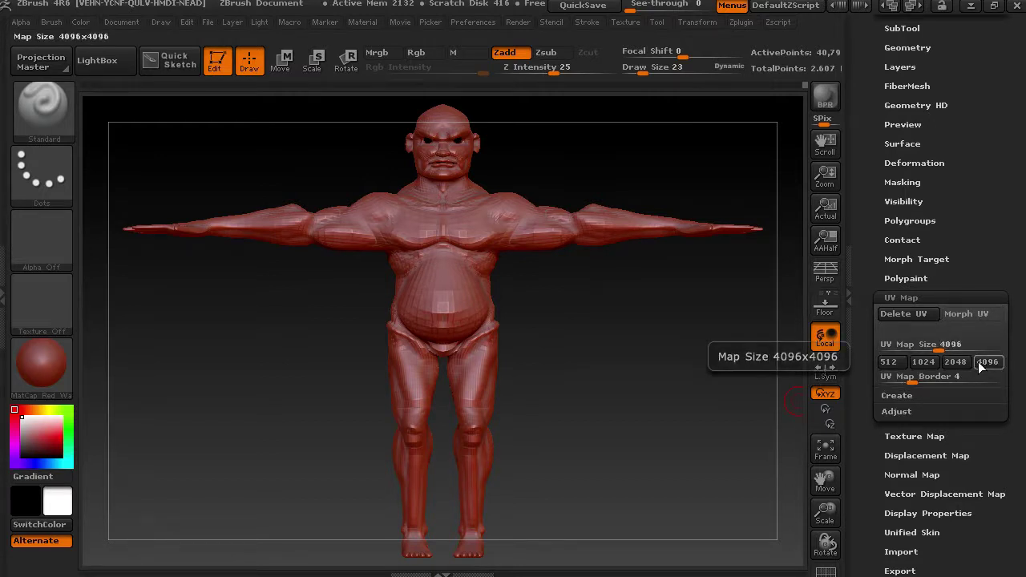
{"action": "left_click", "coordinate": [897, 396]}
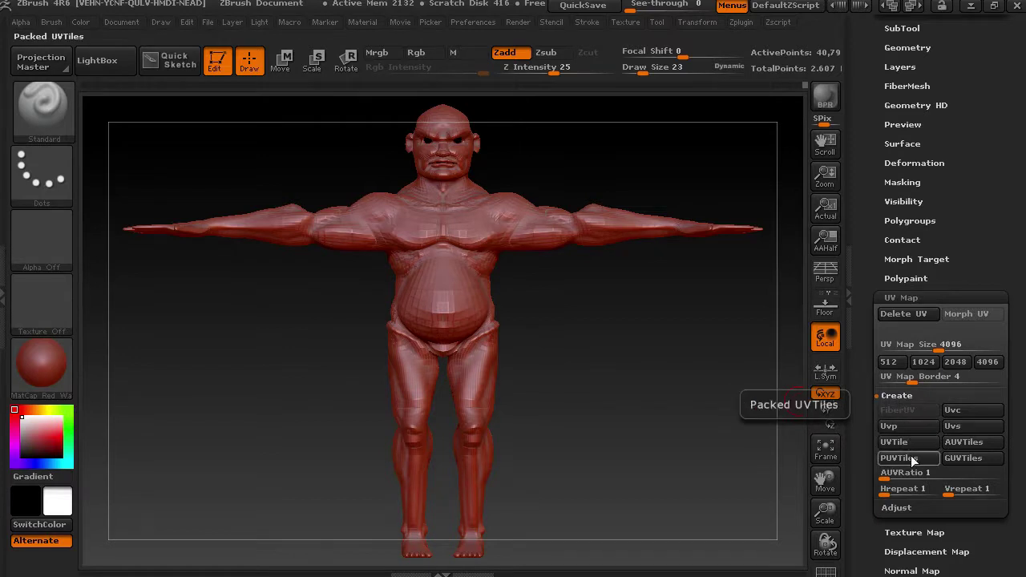
{"action": "left_click", "coordinate": [957, 450]}
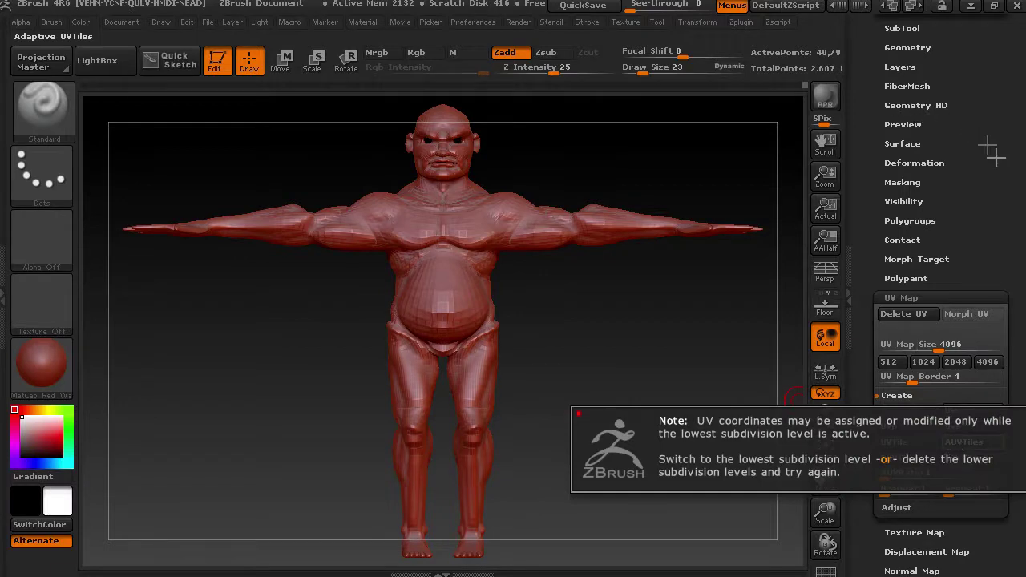
Step: Switch the character to subdivision level 2, delete the lower subdivision level, and check the active point count
{"action": "left_click_drag", "start_coordinate": [1008, 184], "coordinate": [1001, 254]}
{"action": "left_click", "coordinate": [901, 174]}
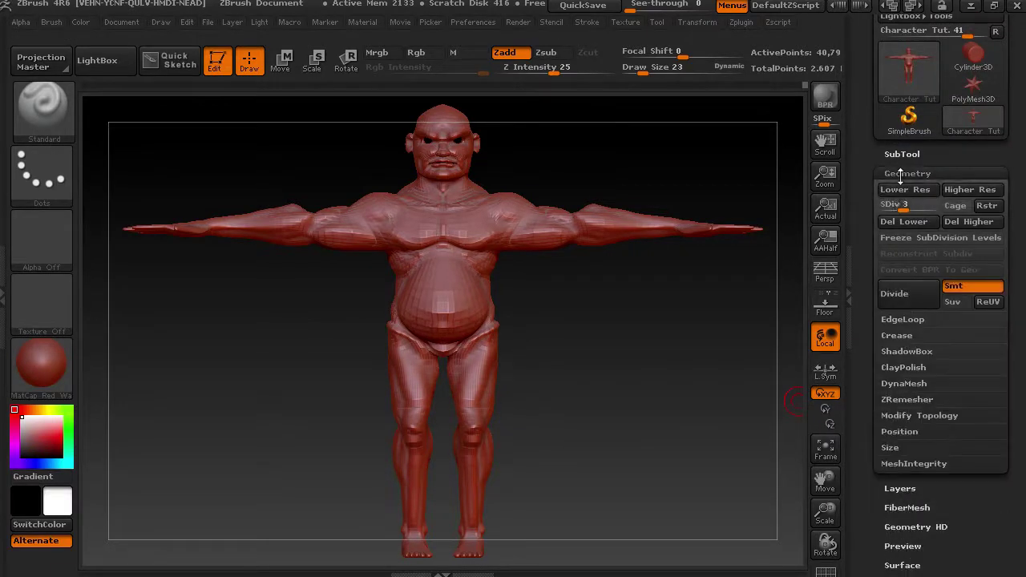
{"action": "left_click", "coordinate": [884, 207]}
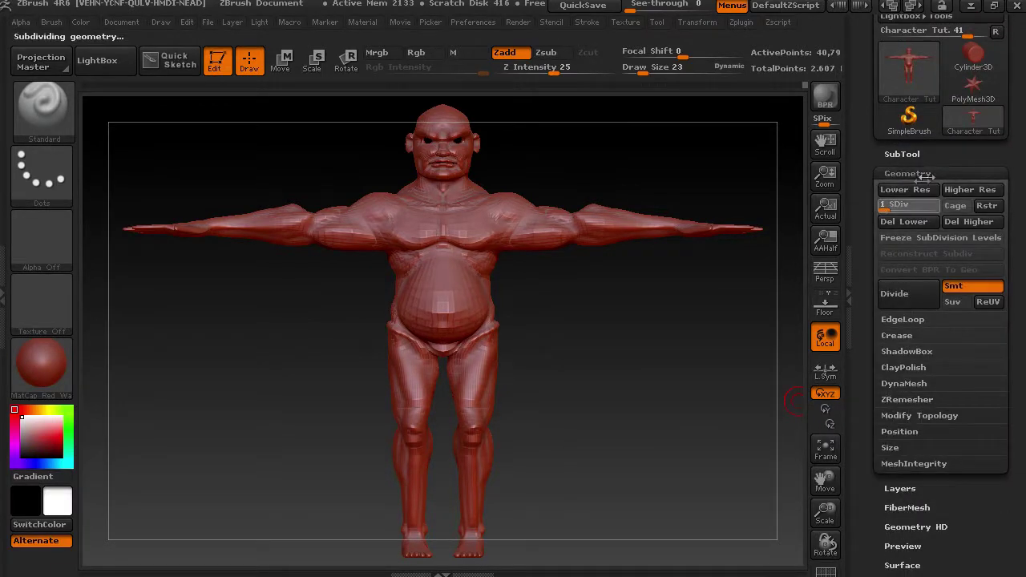
{"action": "left_click", "coordinate": [889, 206]}
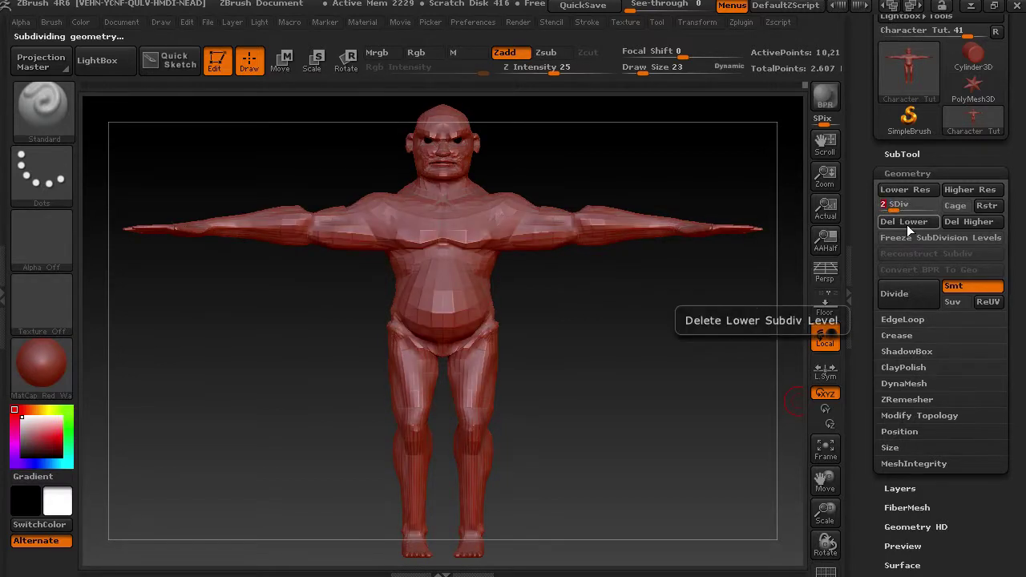
{"action": "left_click", "coordinate": [905, 223]}
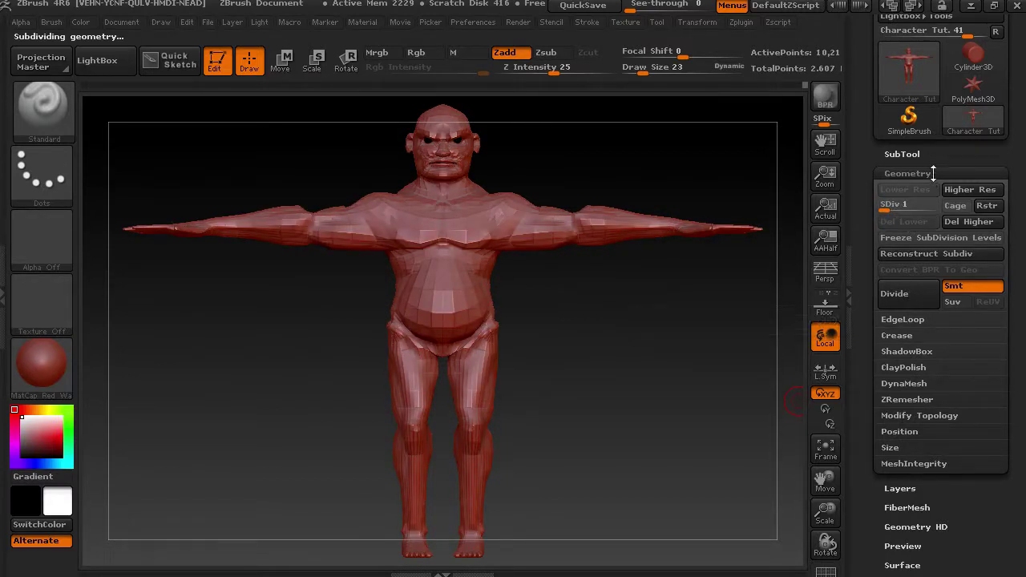
{"action": "left_click", "coordinate": [848, 167]}
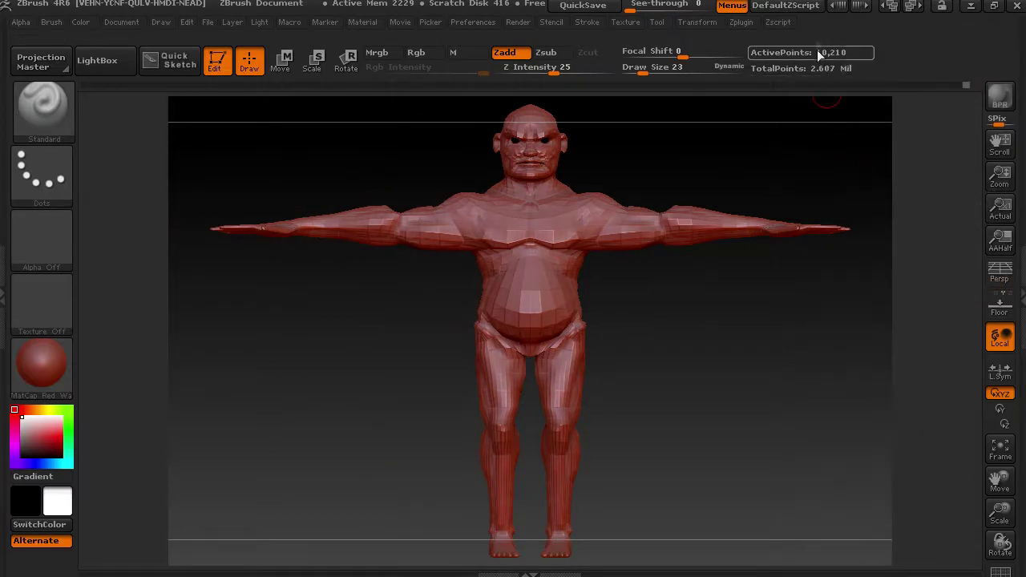
{"action": "left_click", "coordinate": [1022, 289]}
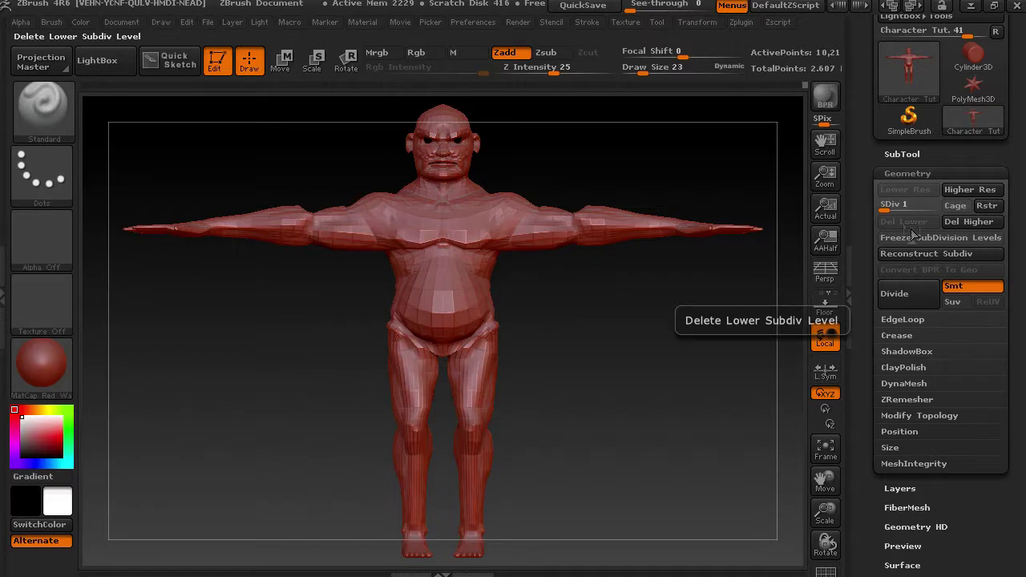
Step: Create adaptive UV tiles (AUVTiles) for the character at its lowest subdivision level
{"action": "left_click", "coordinate": [930, 174]}
{"action": "left_click_drag", "start_coordinate": [981, 360], "coordinate": [983, 308]}
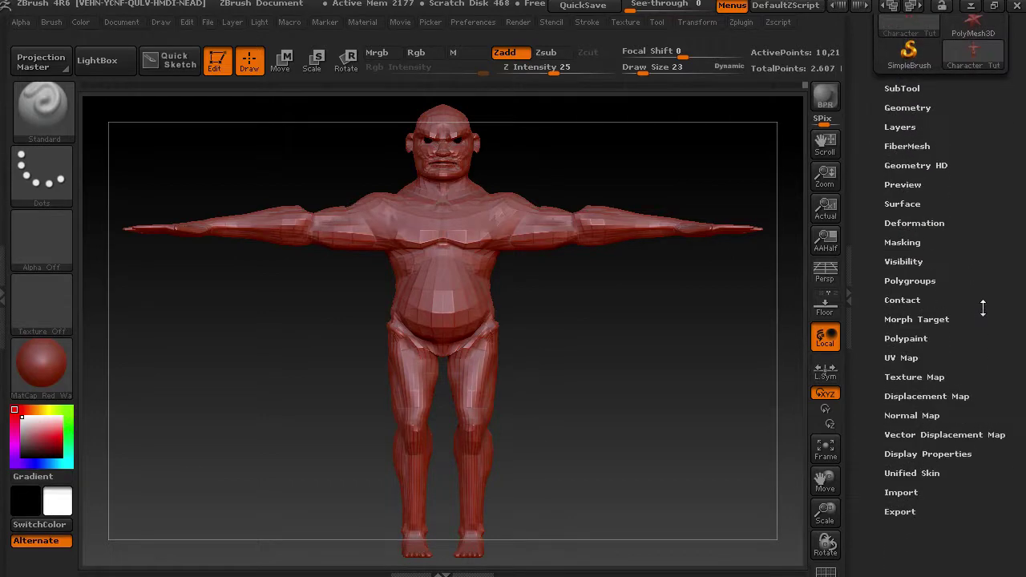
{"action": "left_click", "coordinate": [911, 361]}
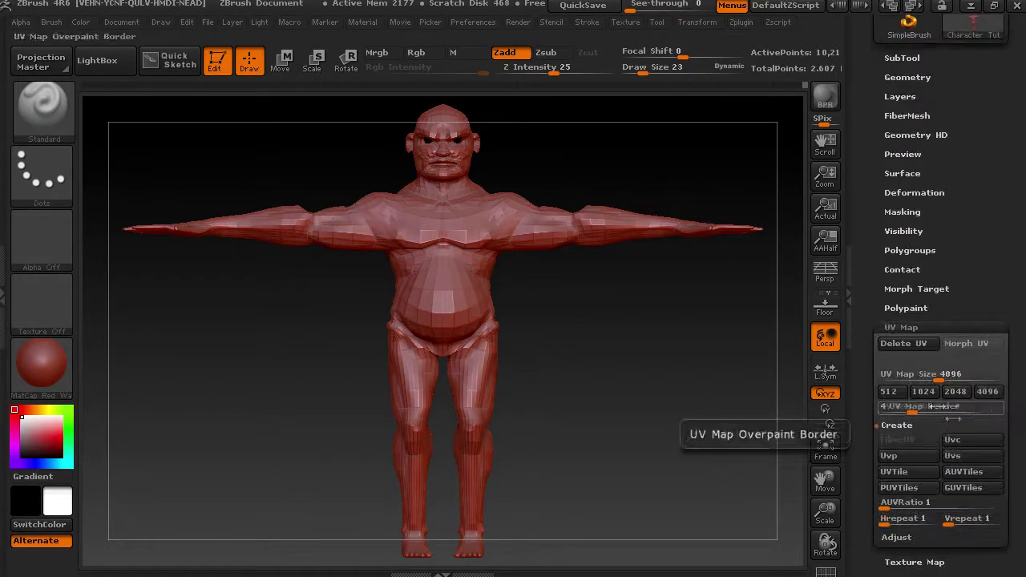
{"action": "left_click", "coordinate": [964, 471]}
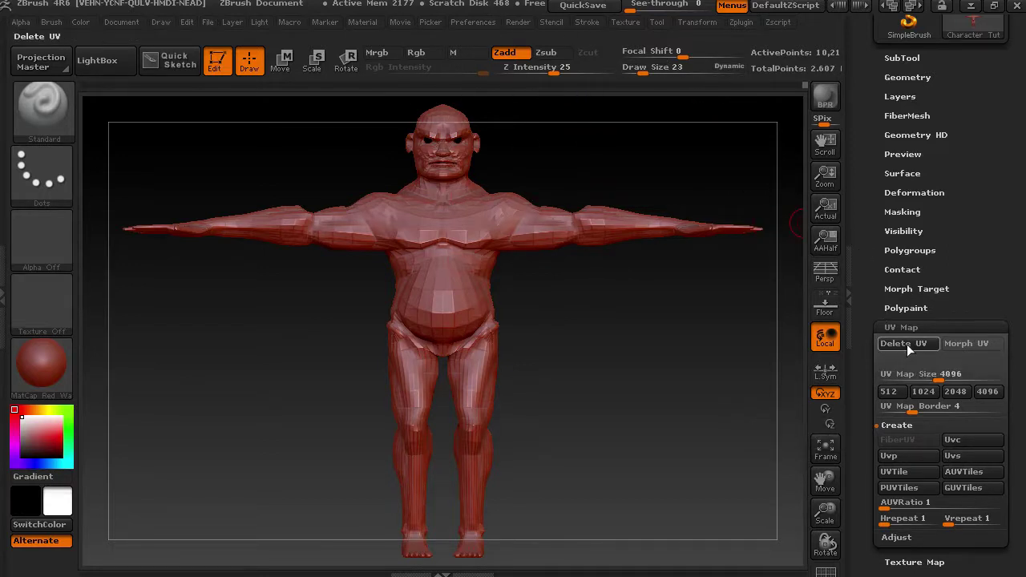
Step: Preview the tiled UV layout by morphing the character to its UVs, framing it, and morphing back to the 3D form
{"action": "left_click", "coordinate": [976, 344]}
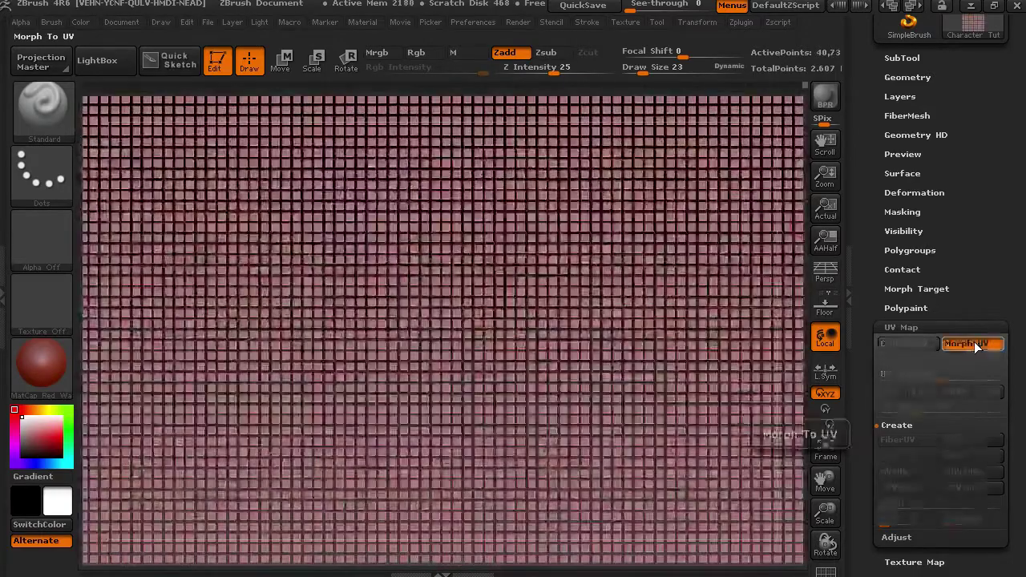
{"action": "key", "text": "f"}
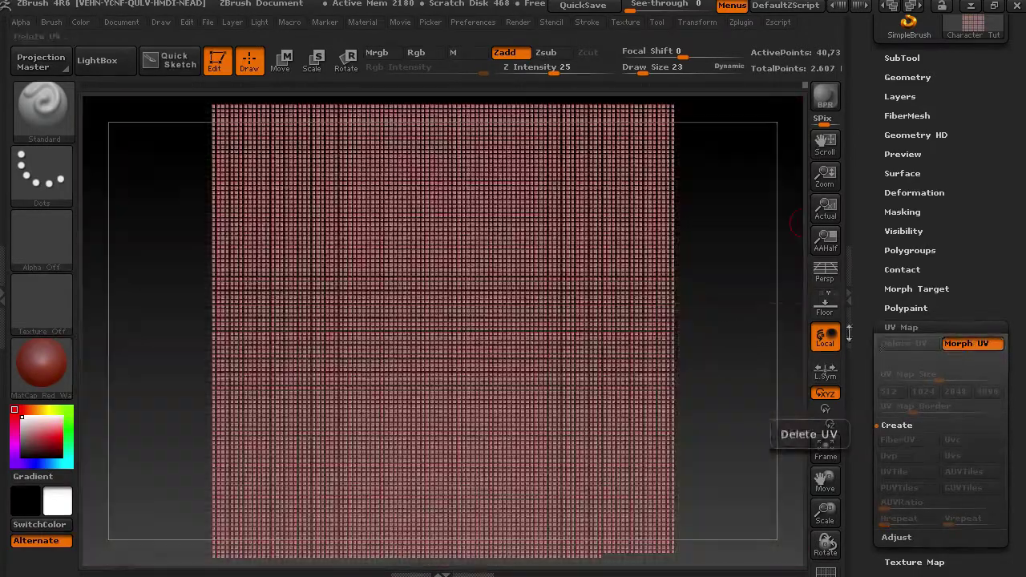
{"action": "left_click", "coordinate": [972, 347]}
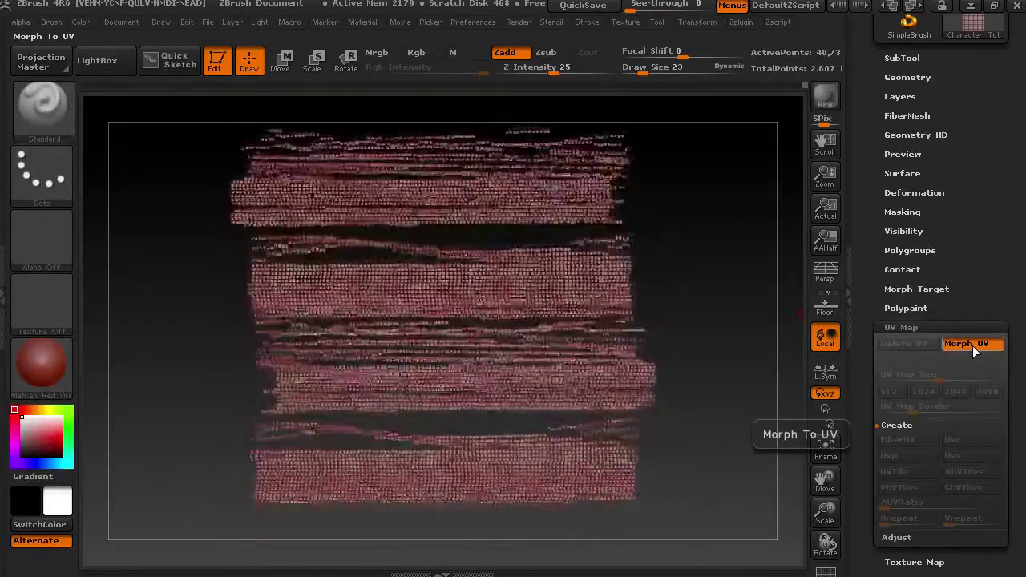
{"action": "left_click", "coordinate": [973, 345]}
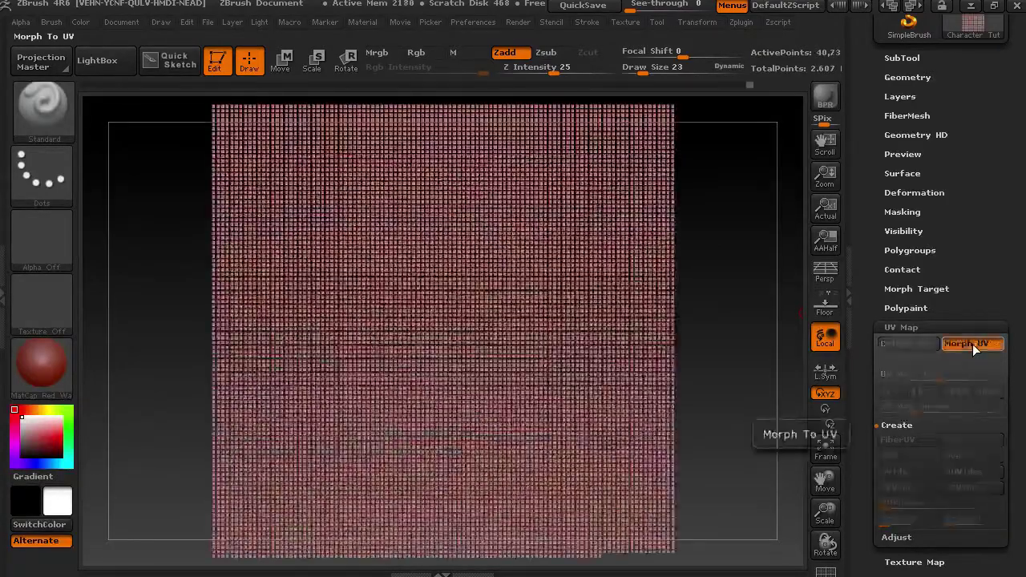
{"action": "left_click", "coordinate": [973, 344]}
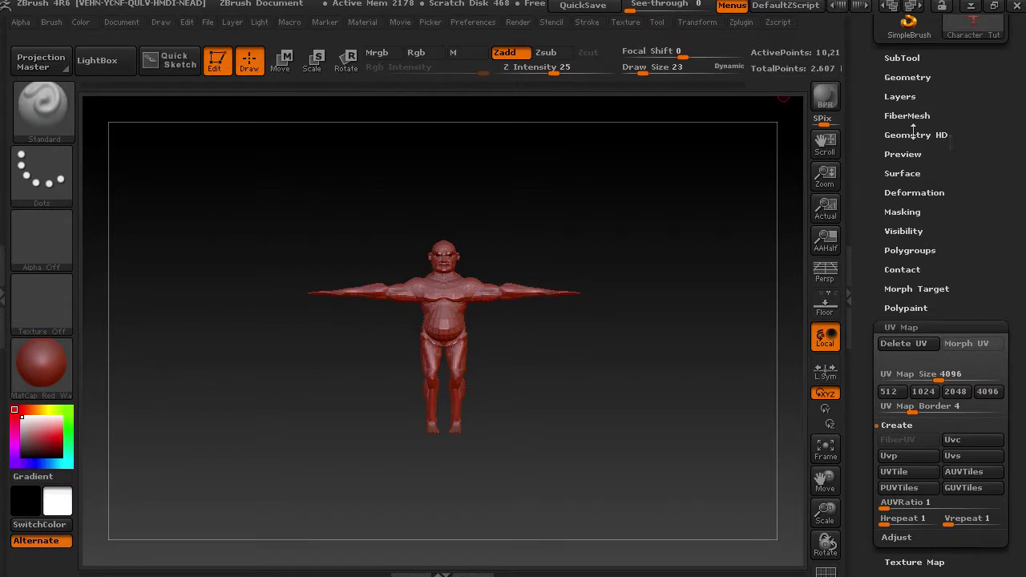
Step: Dock the Zplugin palette in the side tray and create a working clone of the character with UV Master
{"action": "left_click", "coordinate": [978, 327]}
{"action": "left_click_drag", "start_coordinate": [992, 309], "coordinate": [981, 372]}
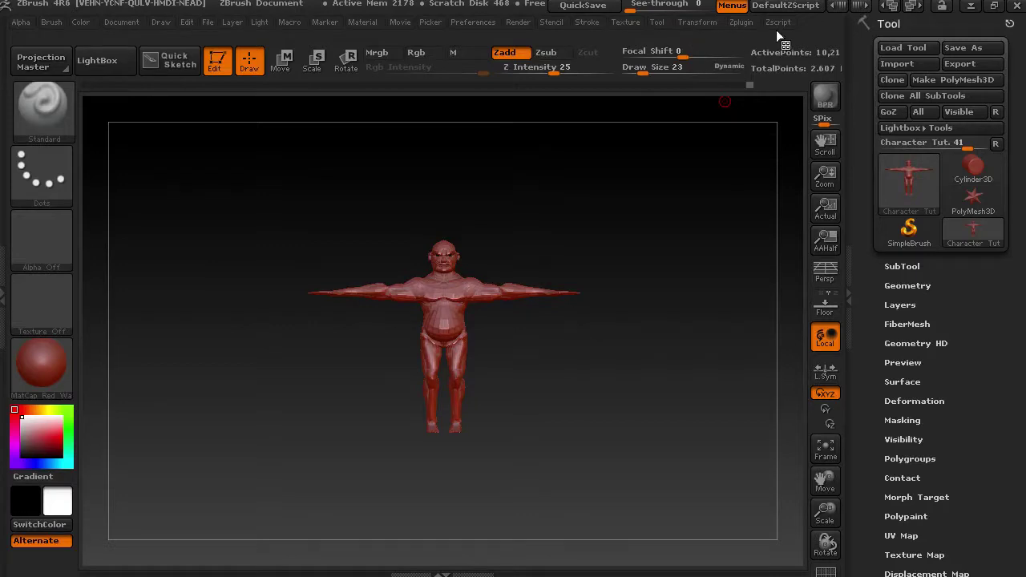
{"action": "left_click", "coordinate": [740, 22]}
{"action": "left_click_drag", "start_coordinate": [738, 43], "coordinate": [930, 32]}
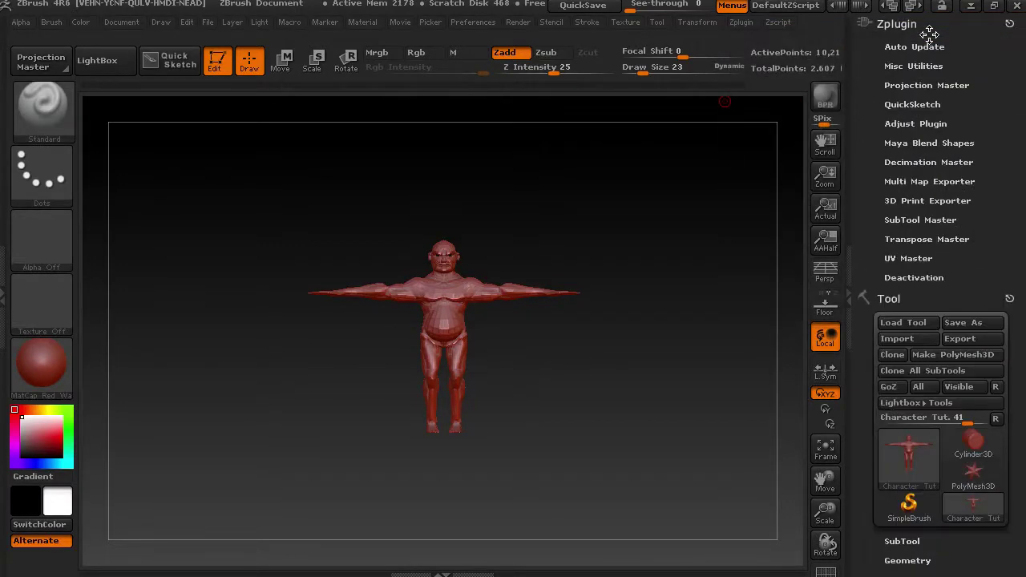
{"action": "left_click", "coordinate": [883, 301]}
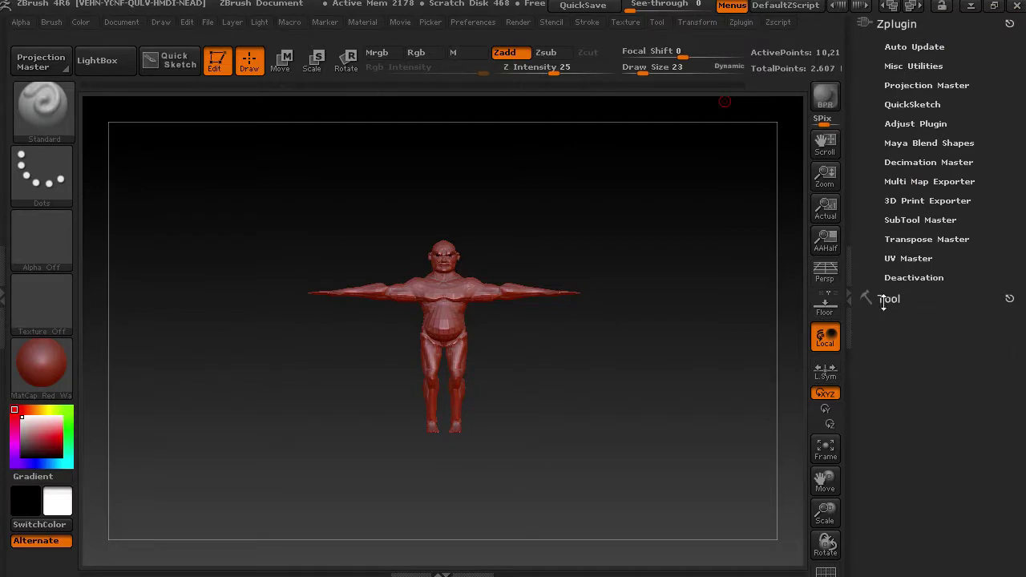
{"action": "left_click", "coordinate": [914, 258]}
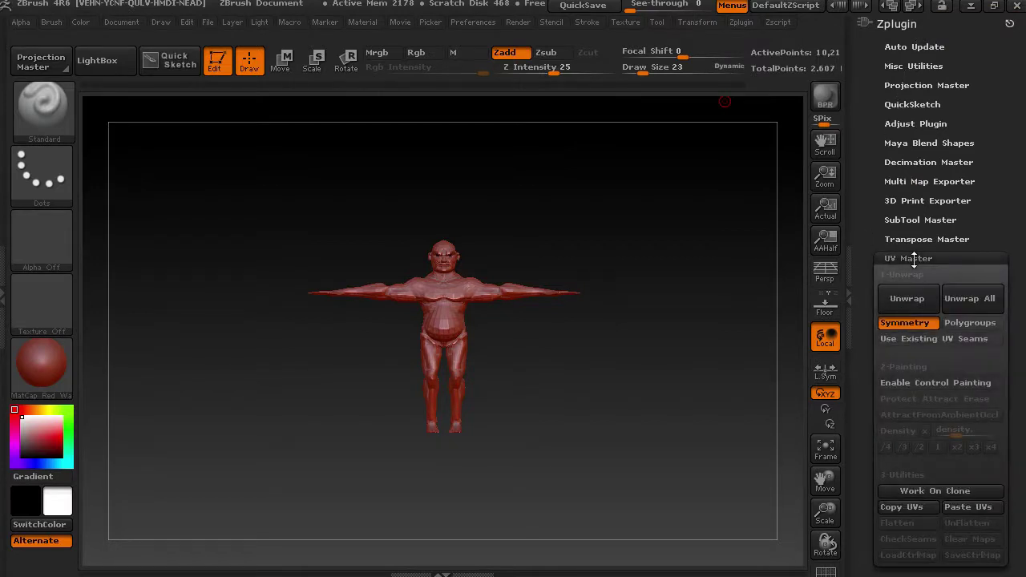
{"action": "left_click", "coordinate": [943, 490]}
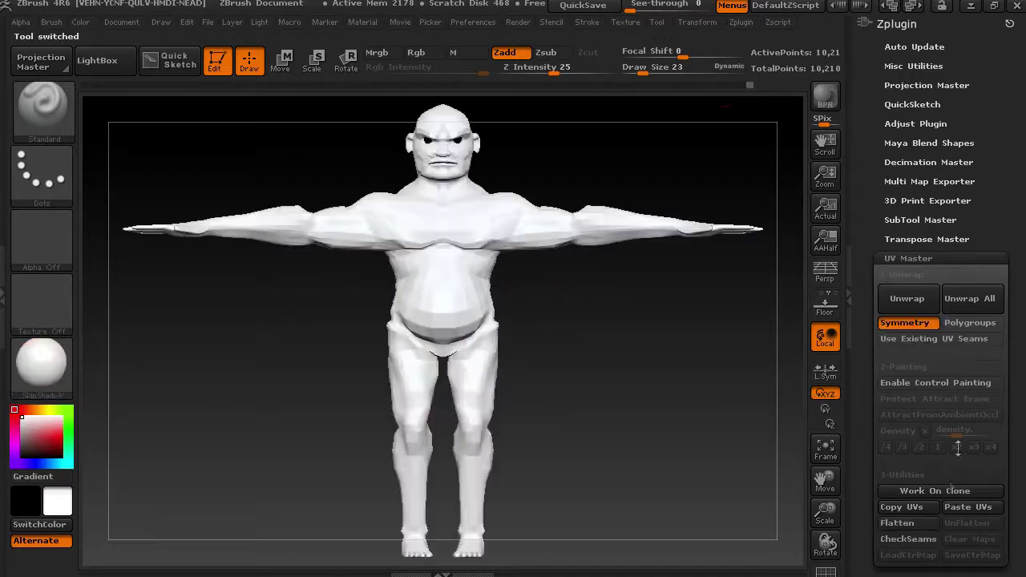
Step: Unwrap all visible subtools of the clone with UV Master and flatten the model to display its UV layout
{"action": "left_click", "coordinate": [929, 259]}
{"action": "left_click", "coordinate": [916, 302]}
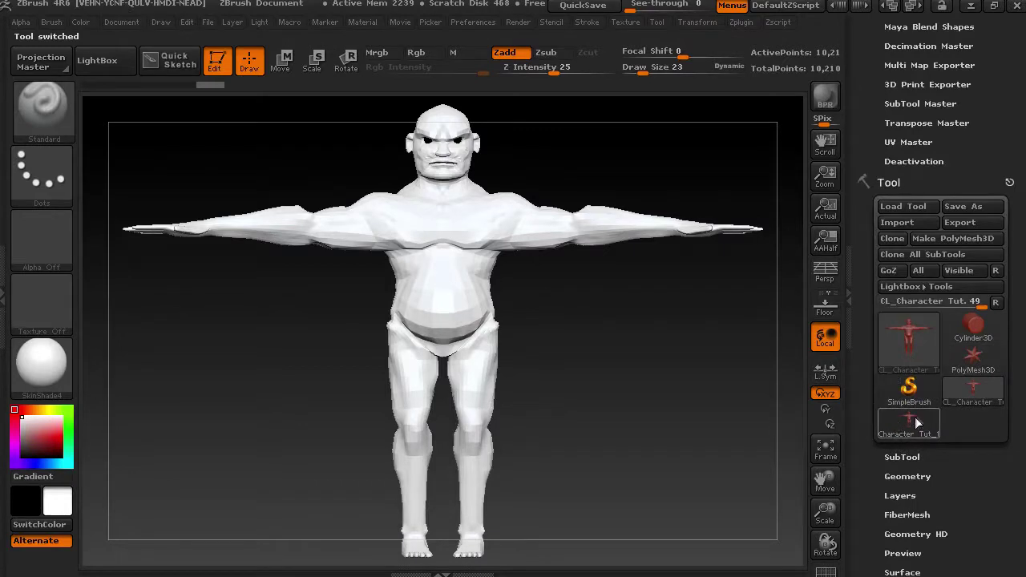
{"action": "mouse_move", "coordinate": [914, 427]}
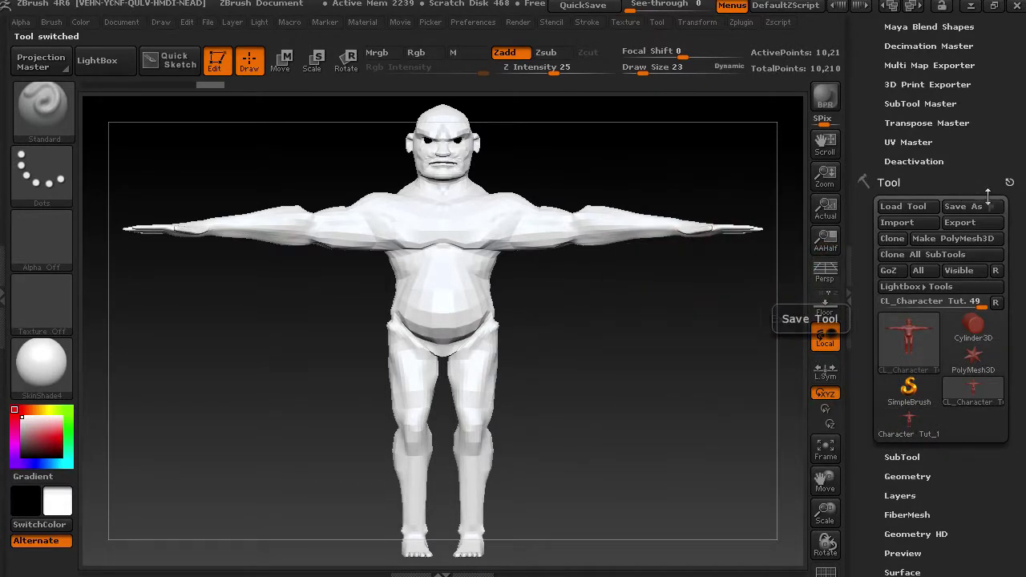
{"action": "left_click", "coordinate": [923, 183]}
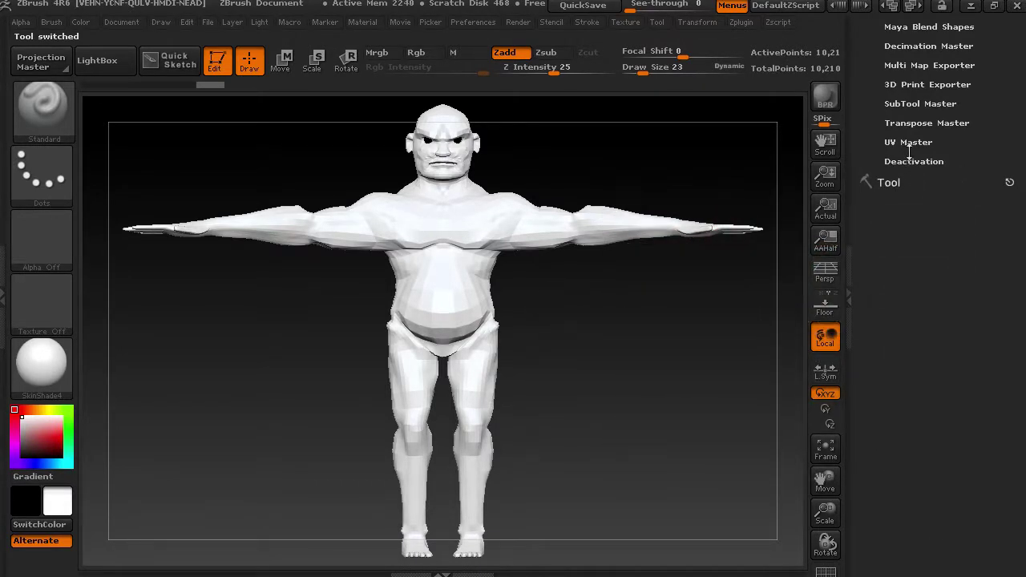
{"action": "left_click", "coordinate": [910, 142]}
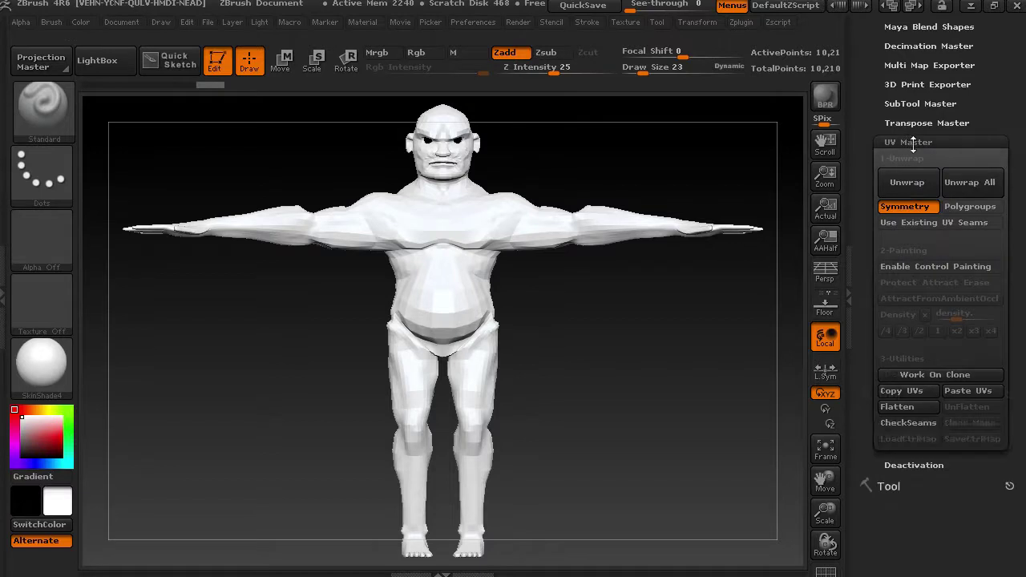
{"action": "left_click", "coordinate": [969, 185]}
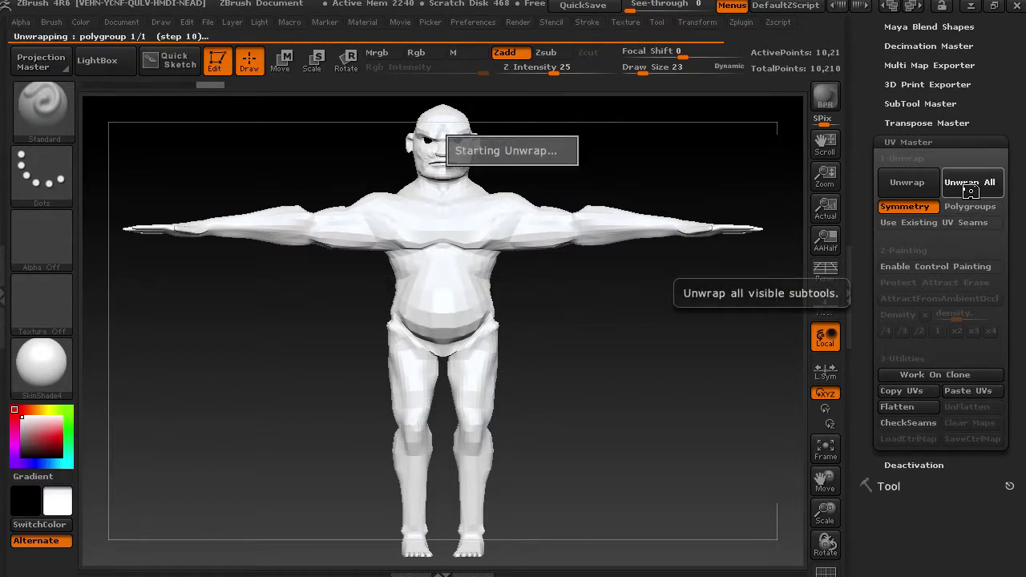
{"action": "left_click", "coordinate": [919, 407]}
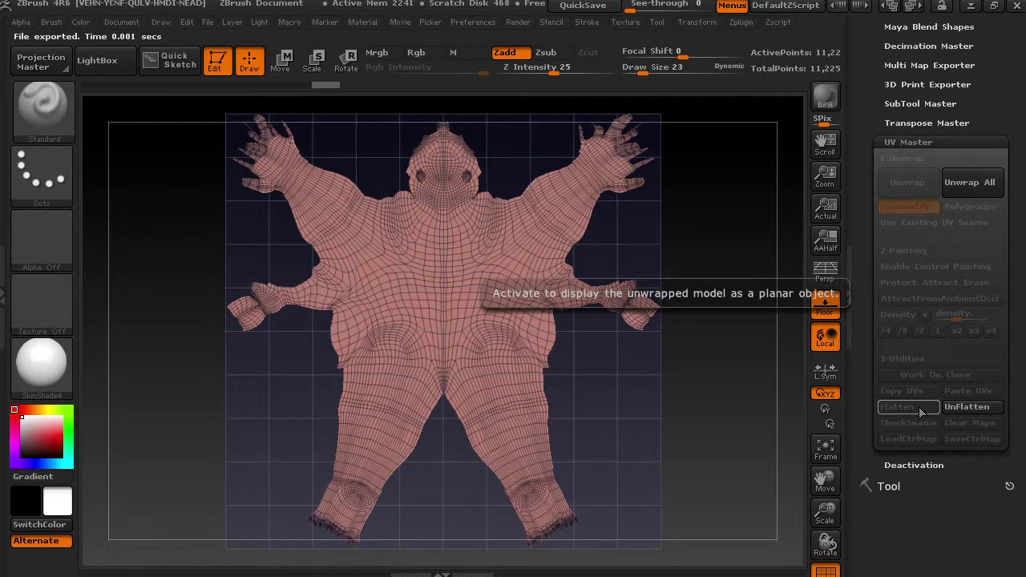
Step: Unflatten the clone, copy its UVs, and paste them onto the original Character Tut_1 tool
{"action": "left_click", "coordinate": [972, 407]}
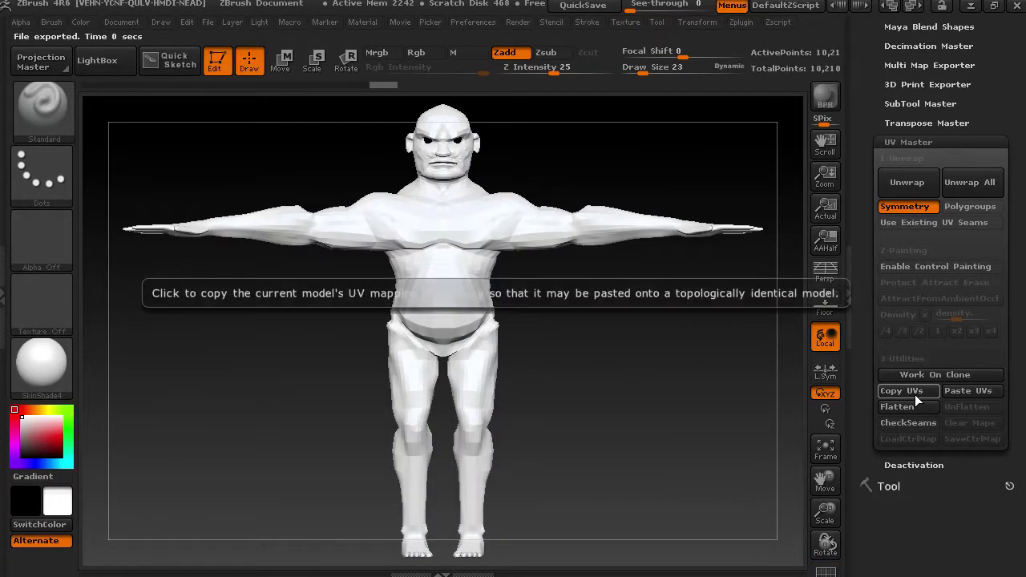
{"action": "left_click_drag", "start_coordinate": [879, 487], "coordinate": [966, 458]}
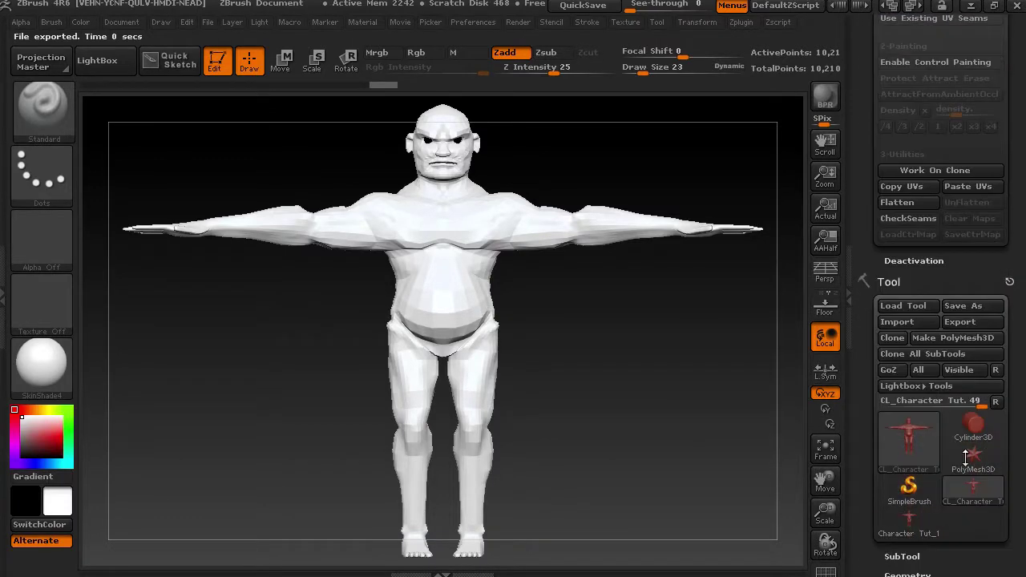
{"action": "left_click", "coordinate": [909, 520]}
{"action": "left_click", "coordinate": [977, 188]}
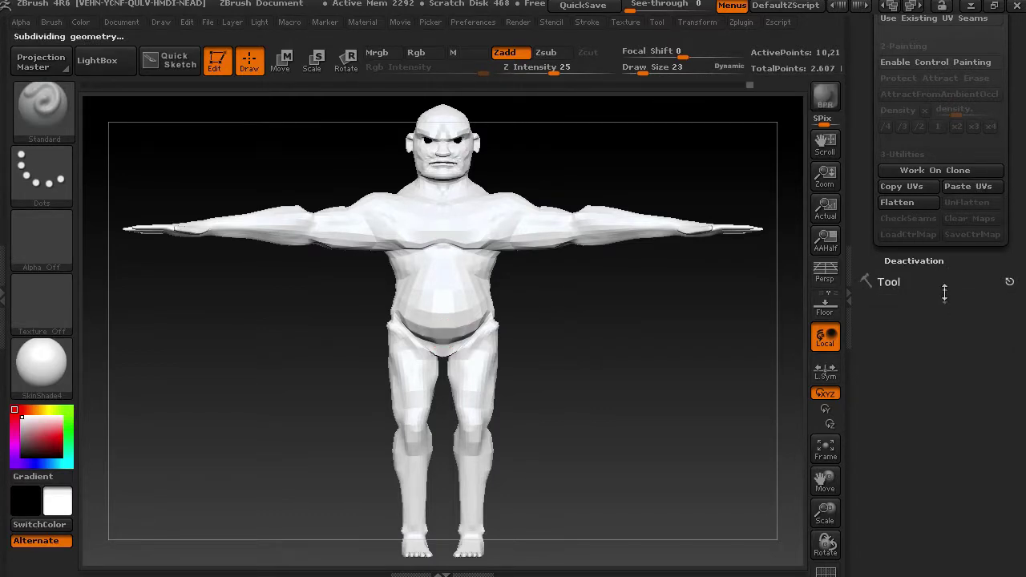
Step: Create a displacement map for the character with Adaptive, SmoothUV, 3 Channels and 32Bit enabled
{"action": "left_click_drag", "start_coordinate": [974, 308], "coordinate": [955, 497]}
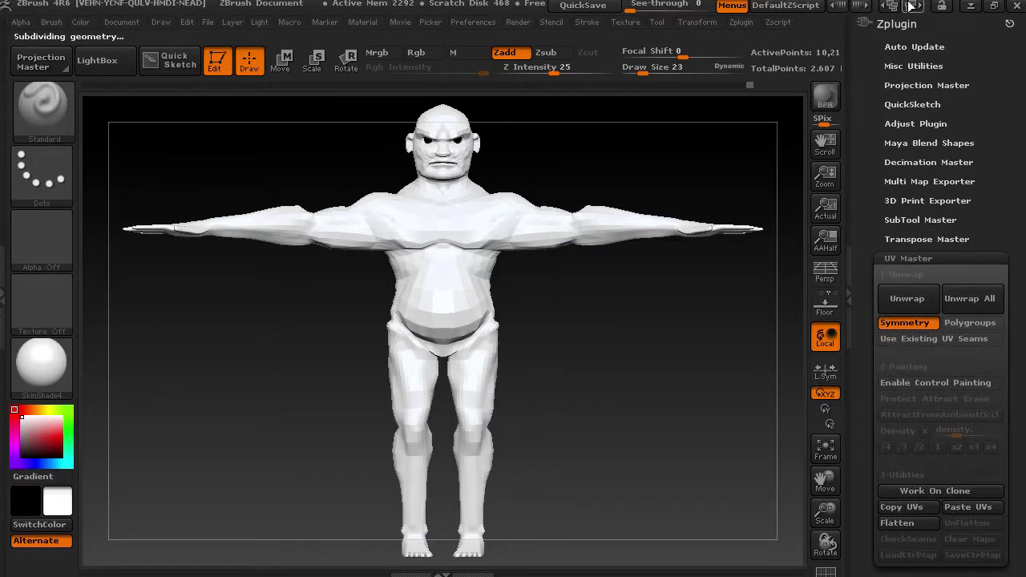
{"action": "left_click", "coordinate": [897, 25]}
{"action": "left_click", "coordinate": [892, 40]}
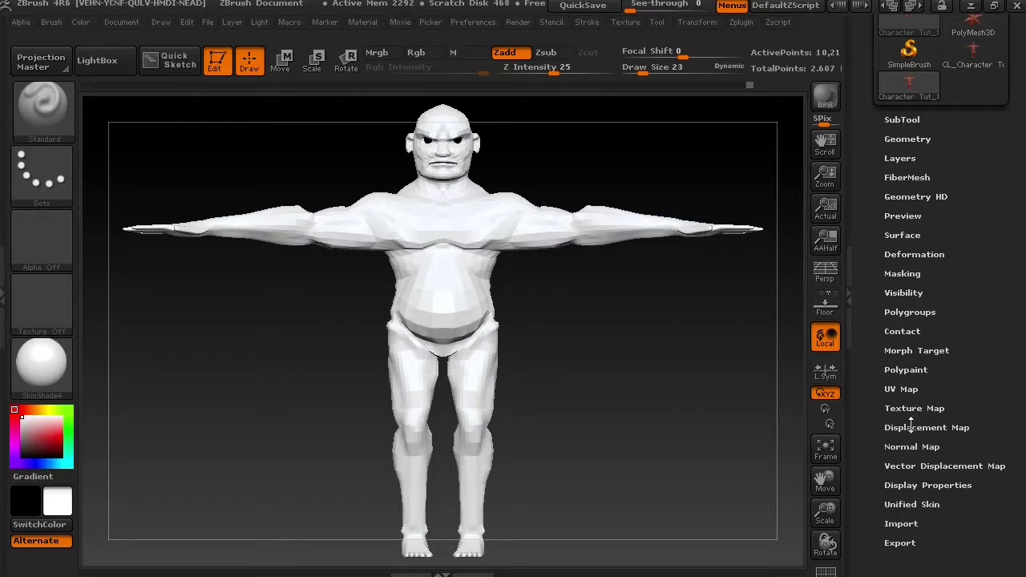
{"action": "left_click", "coordinate": [912, 427]}
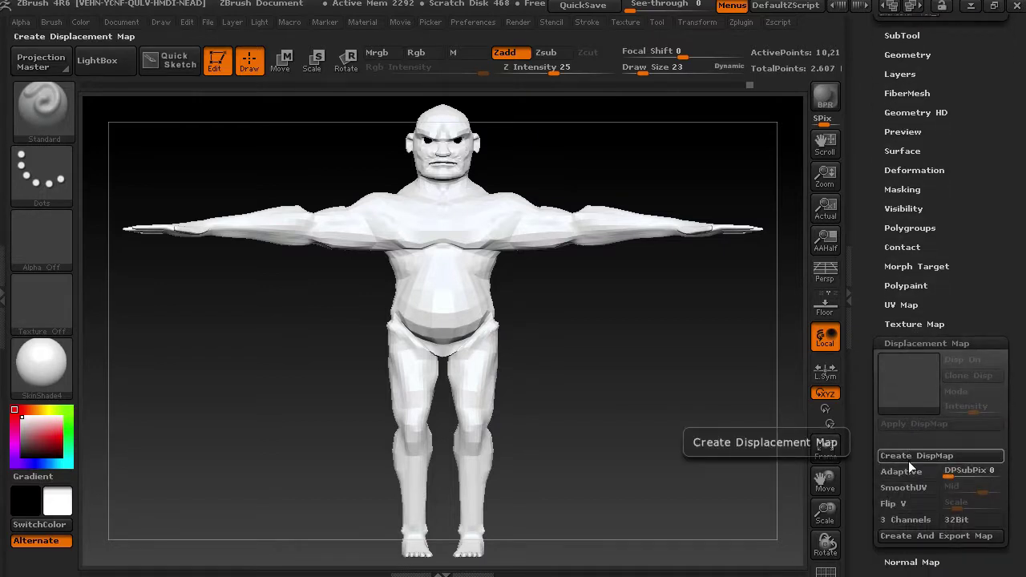
{"action": "left_click", "coordinate": [898, 473]}
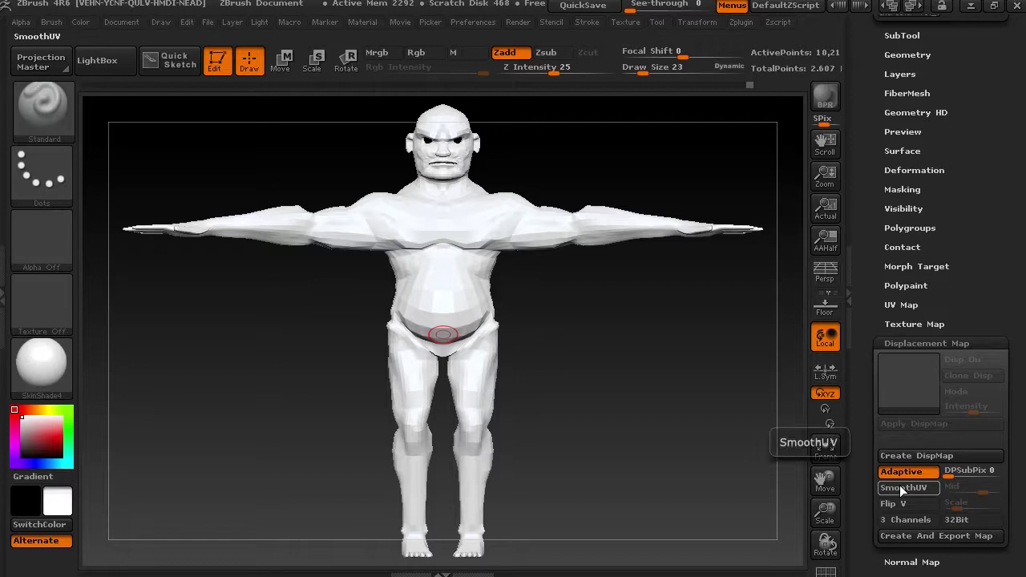
{"action": "left_click", "coordinate": [902, 487]}
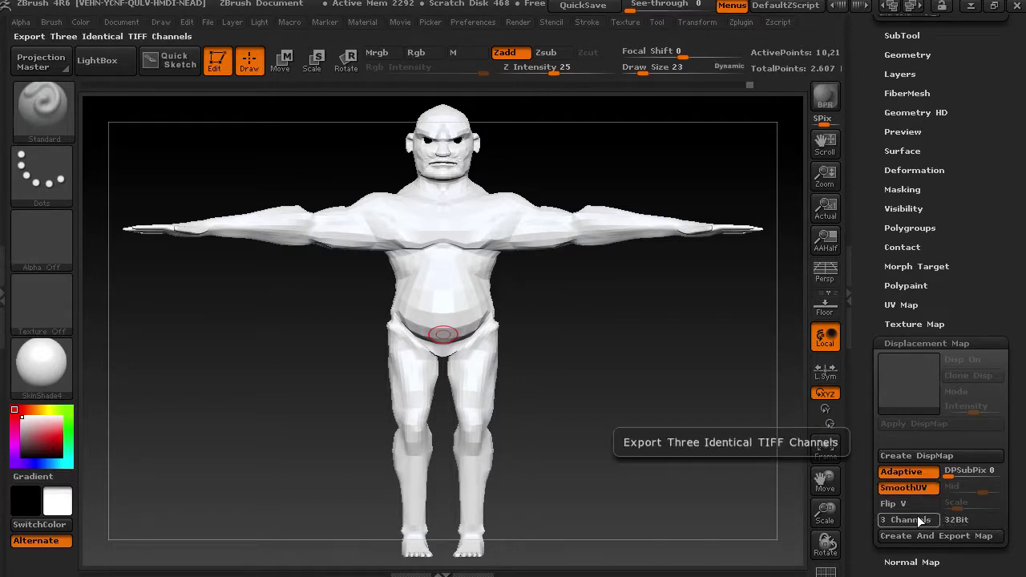
{"action": "left_click", "coordinate": [920, 521]}
{"action": "left_click", "coordinate": [980, 519]}
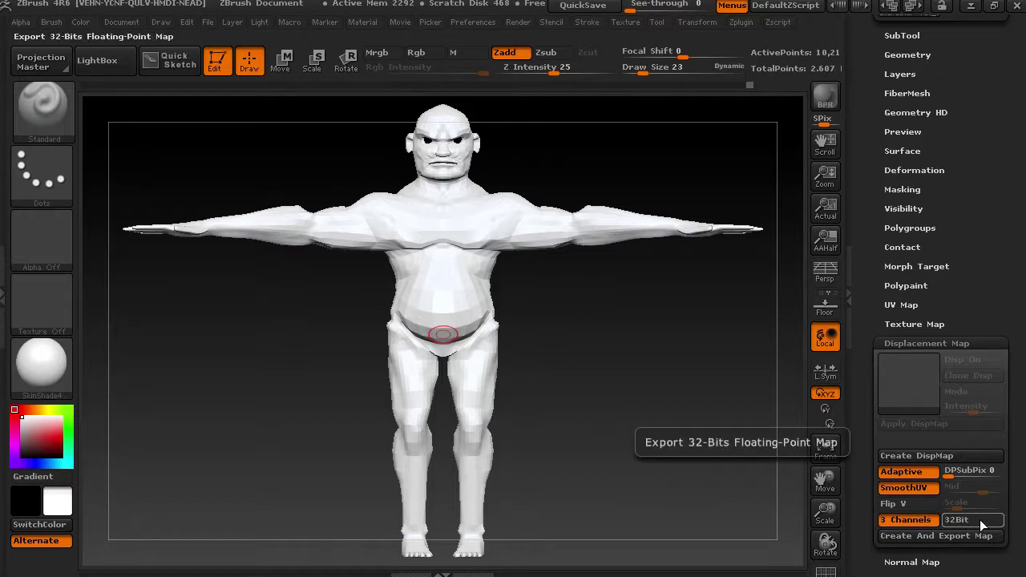
{"action": "left_click", "coordinate": [912, 456]}
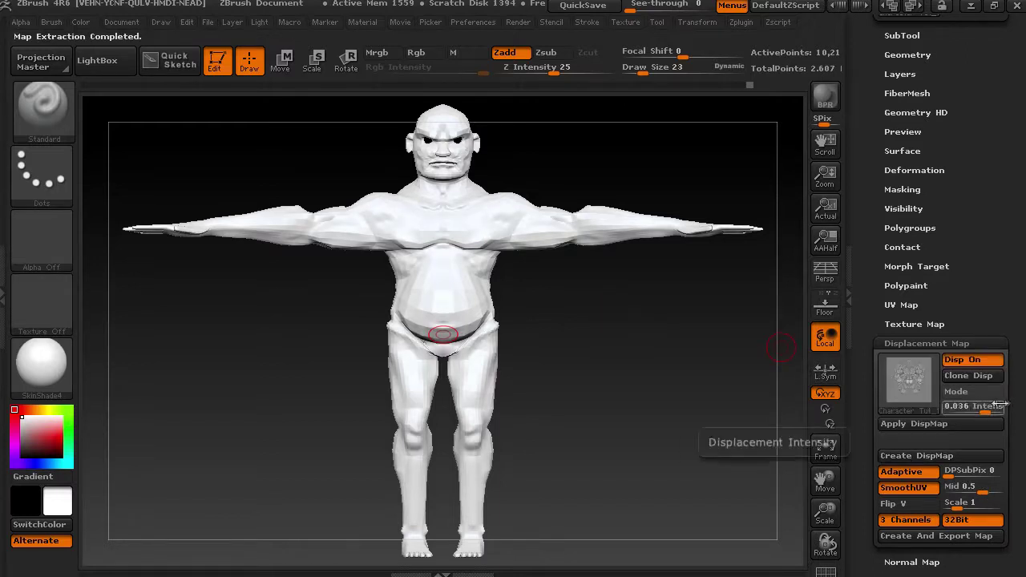
{"action": "mouse_move", "coordinate": [928, 375]}
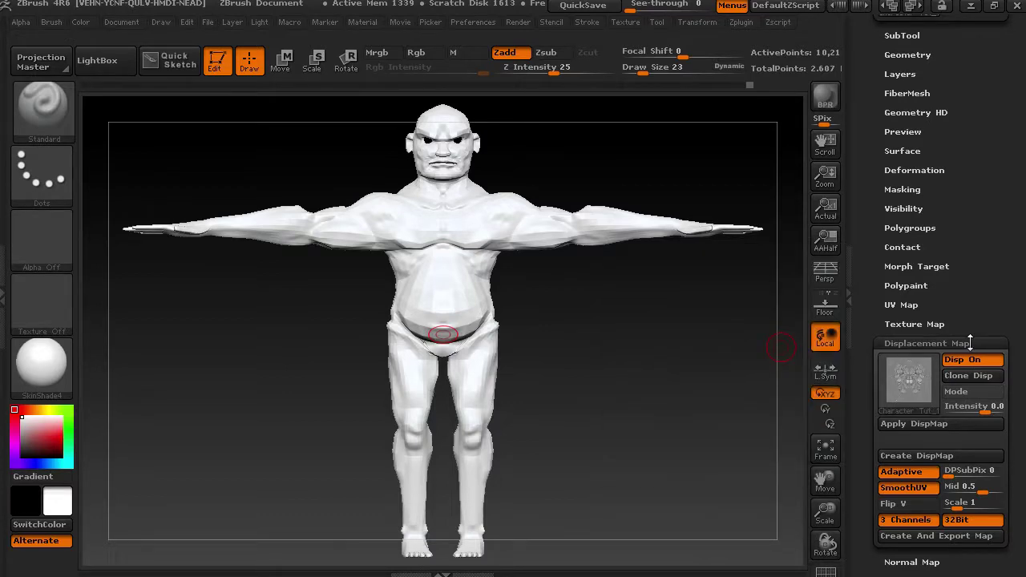
Step: Save the character tool to the Desktop as Character Tut_1.ztl
{"action": "left_click", "coordinate": [927, 343]}
{"action": "left_click_drag", "start_coordinate": [1002, 272], "coordinate": [1001, 477]}
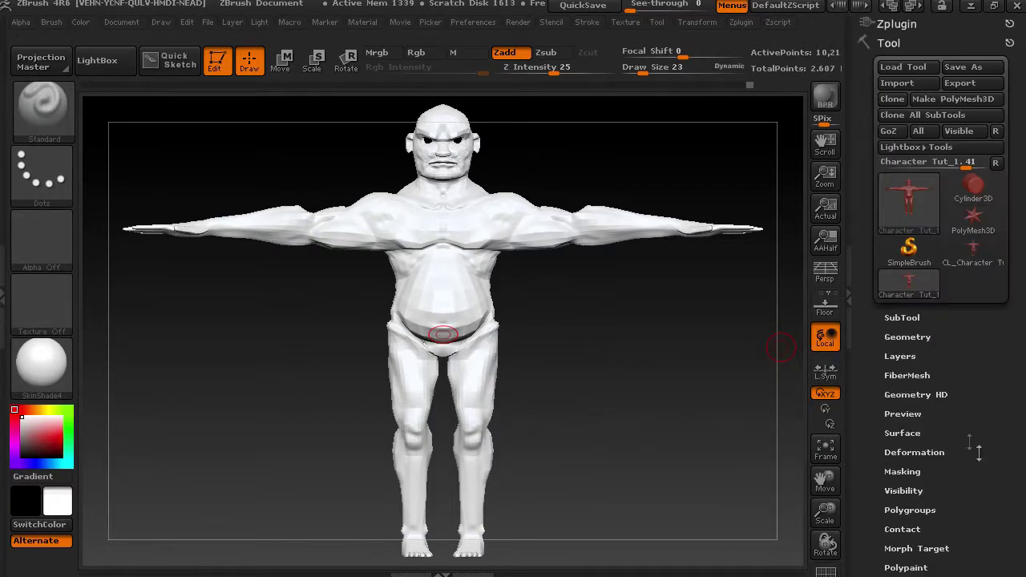
{"action": "left_click", "coordinate": [953, 71]}
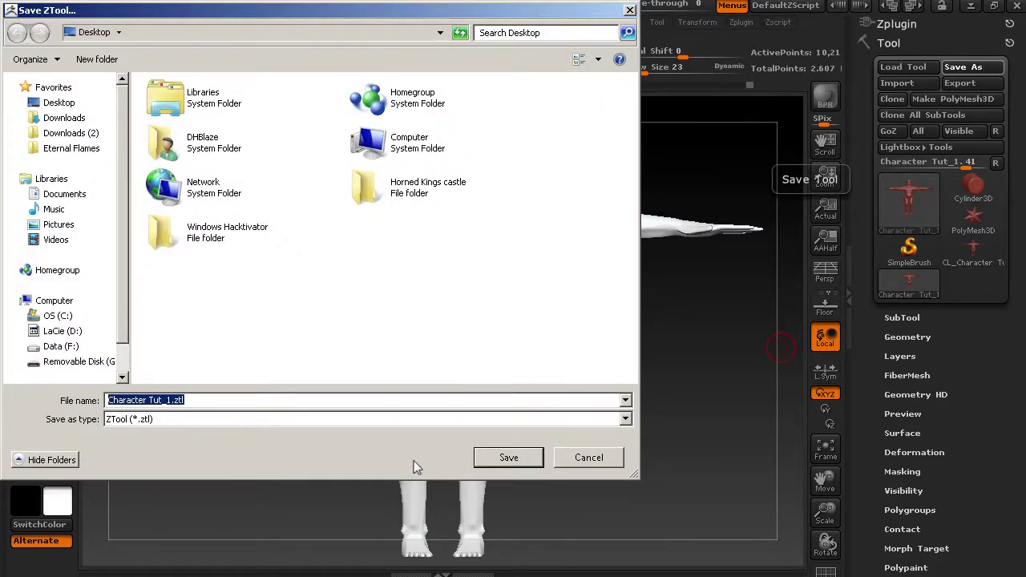
{"action": "left_click", "coordinate": [484, 461]}
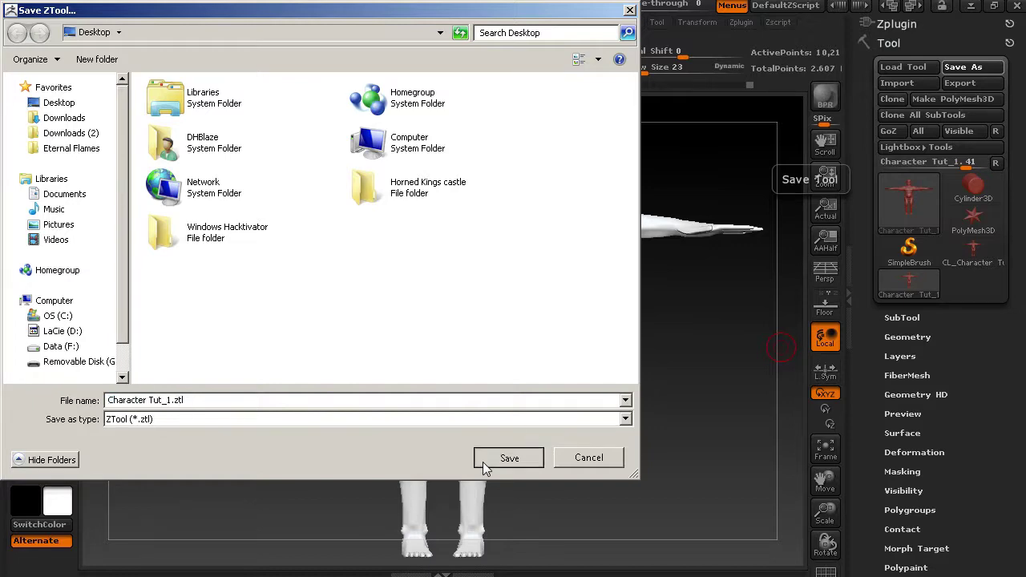
Step: Begin exporting the character mesh and set the export format to Maya *.ma
{"action": "left_click", "coordinate": [962, 84]}
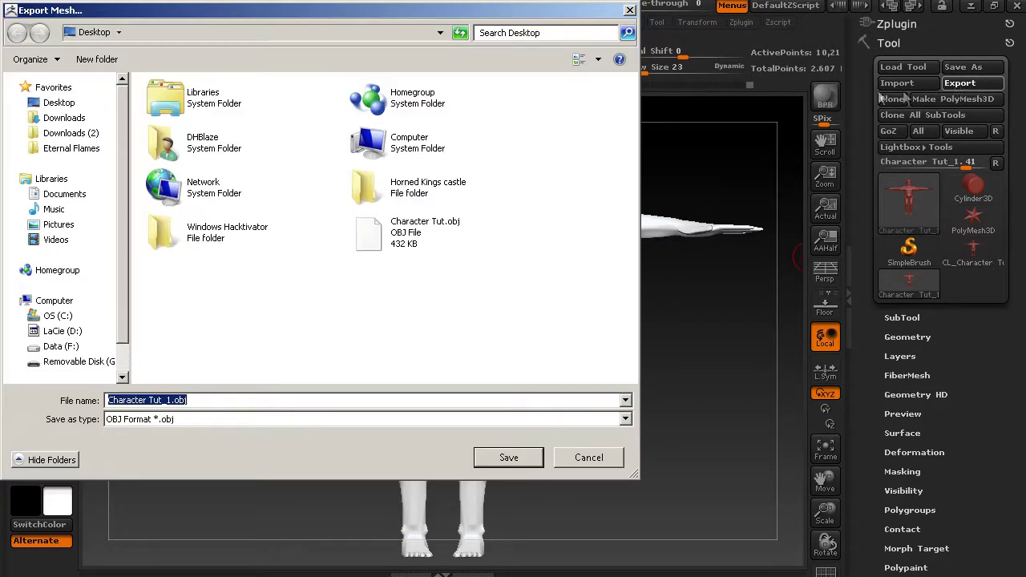
{"action": "left_click", "coordinate": [123, 423]}
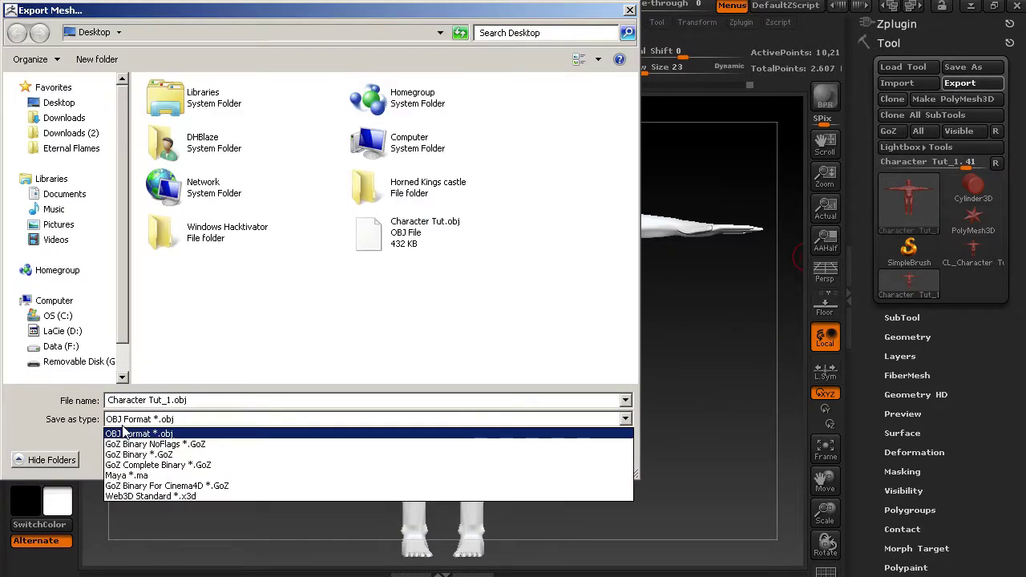
{"action": "left_click", "coordinate": [133, 476]}
Step: Create a Desktop folder named "Character tut 1" and export the mesh into it as Character Tut_1.ma
{"action": "right_click", "coordinate": [361, 303]}
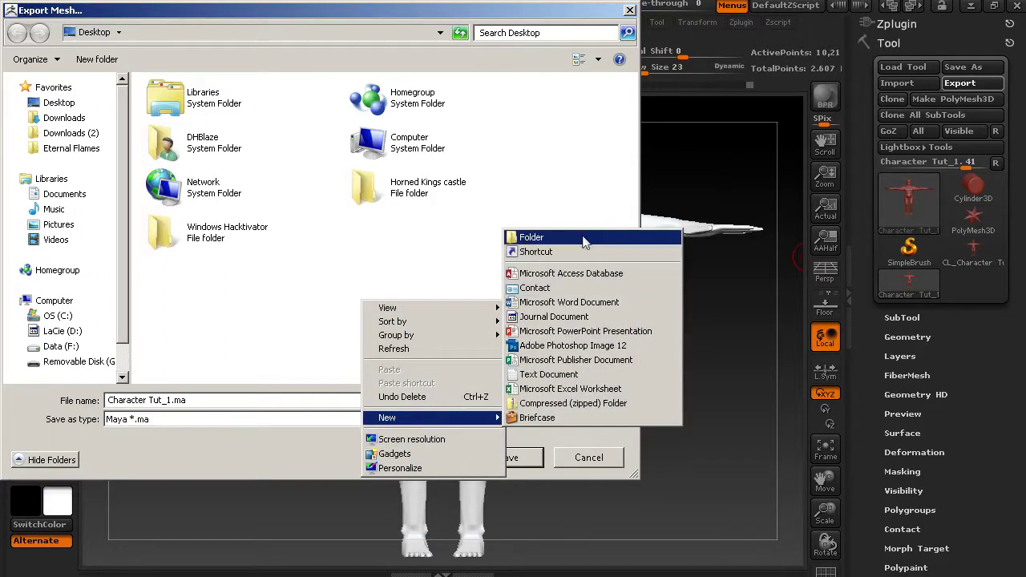
{"action": "left_click", "coordinate": [583, 243]}
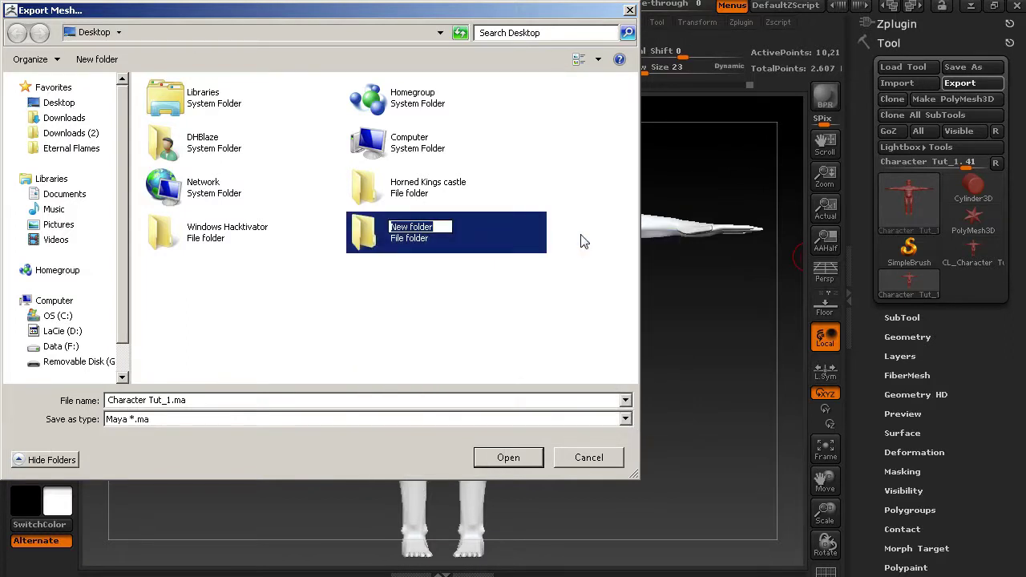
{"action": "type", "text": "Xha"}
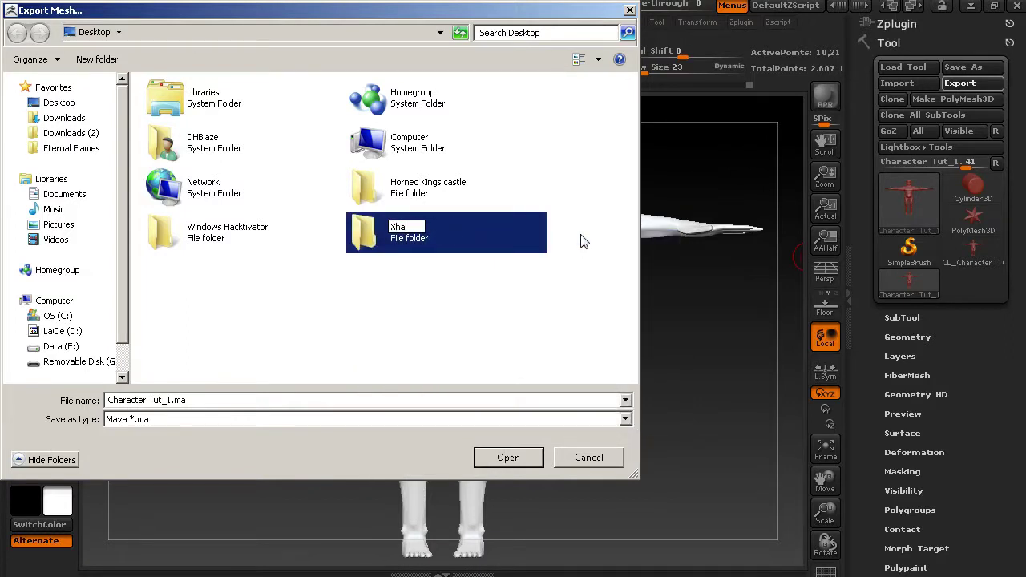
{"action": "key", "text": "BackSpace"}
{"action": "key", "text": "BackSpace"}
{"action": "key", "text": "BackSpace"}
{"action": "type", "text": "Character tut 1"}
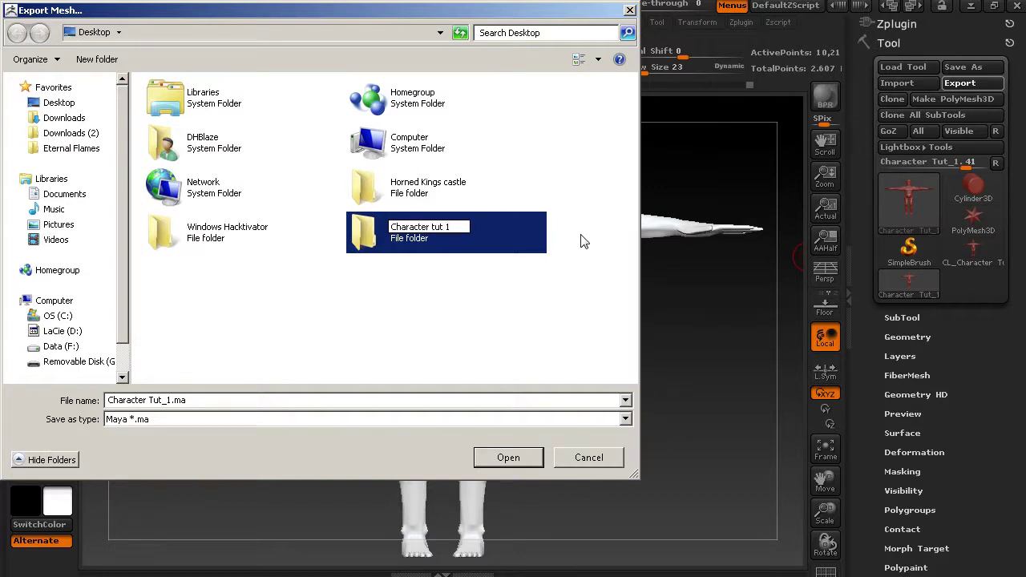
{"action": "left_click", "coordinate": [506, 458]}
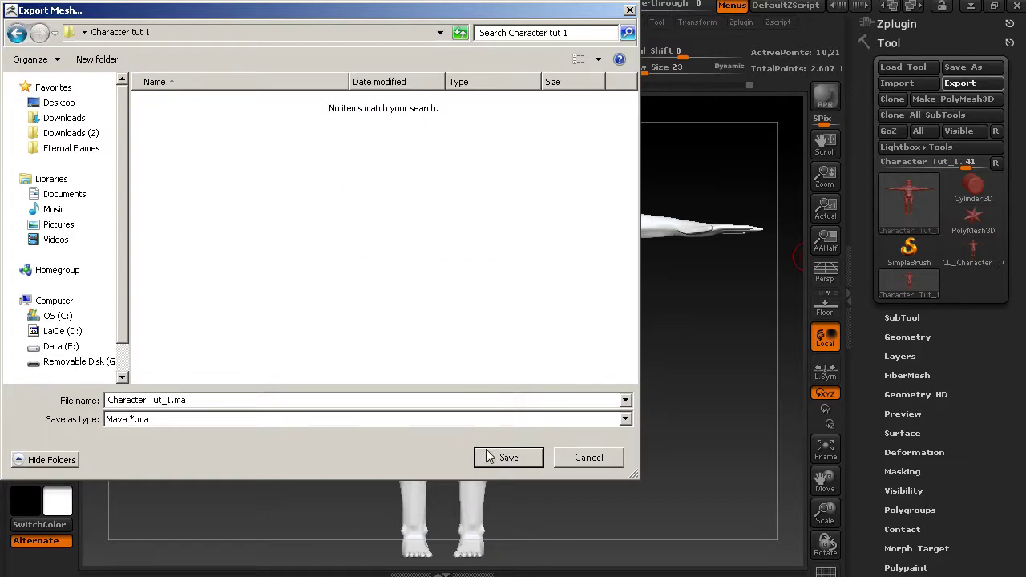
{"action": "left_click", "coordinate": [488, 451]}
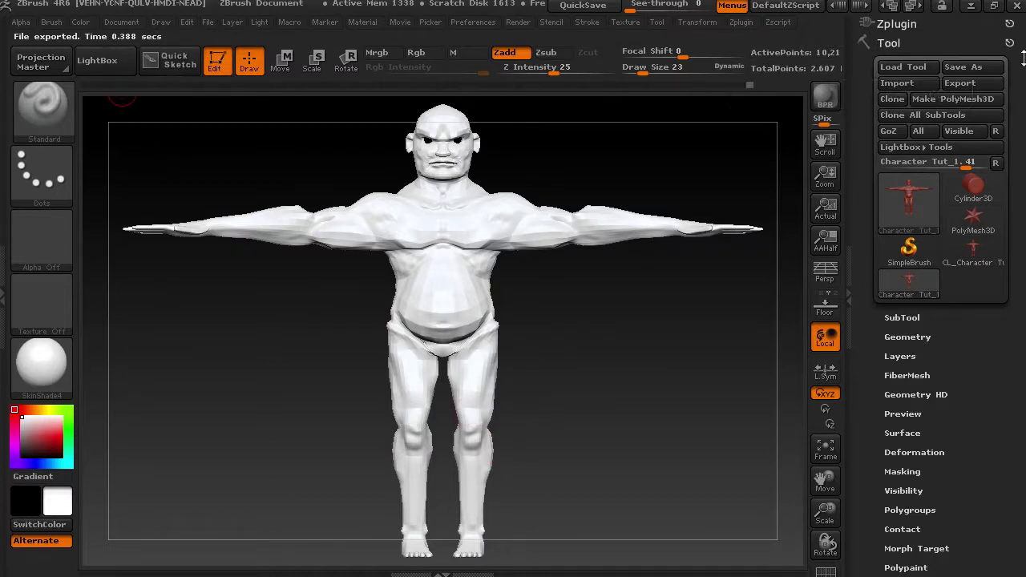
Step: Check the character's subdivision level in its geometry settings and close ZBrush without saving the project
{"action": "left_click", "coordinate": [927, 336]}
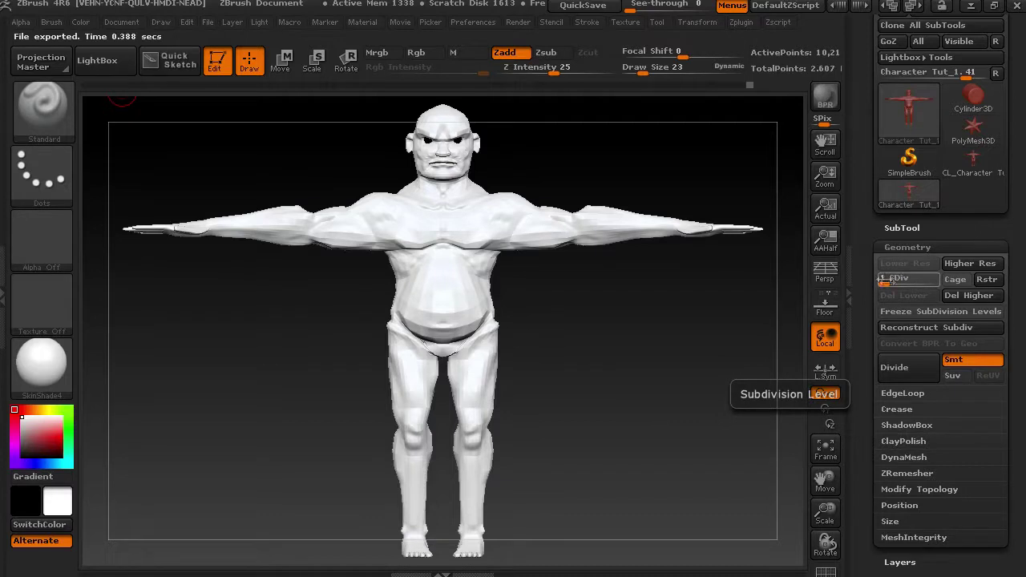
{"action": "left_click", "coordinate": [912, 247]}
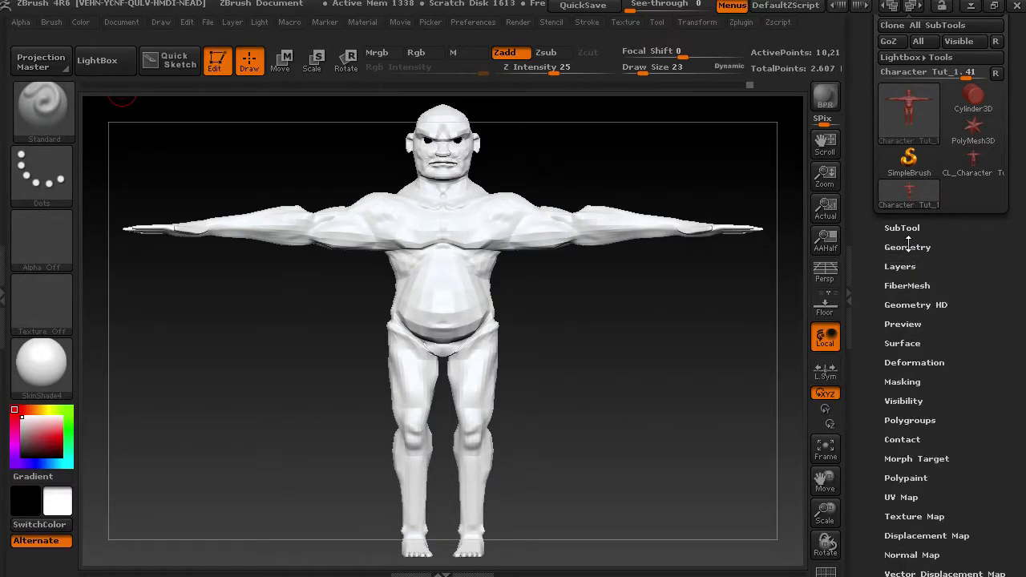
{"action": "left_click", "coordinate": [1017, 6]}
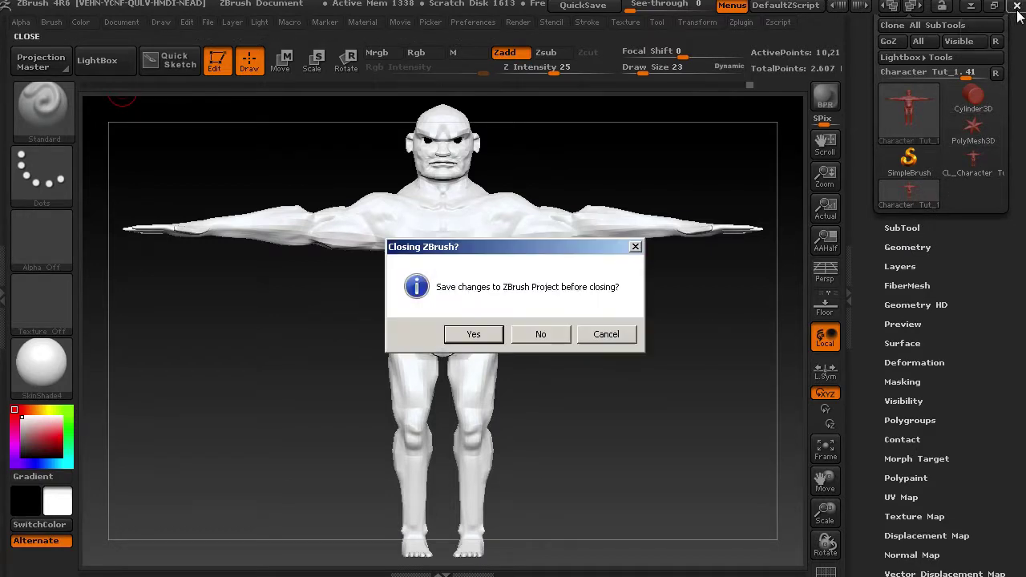
{"action": "left_click", "coordinate": [536, 342]}
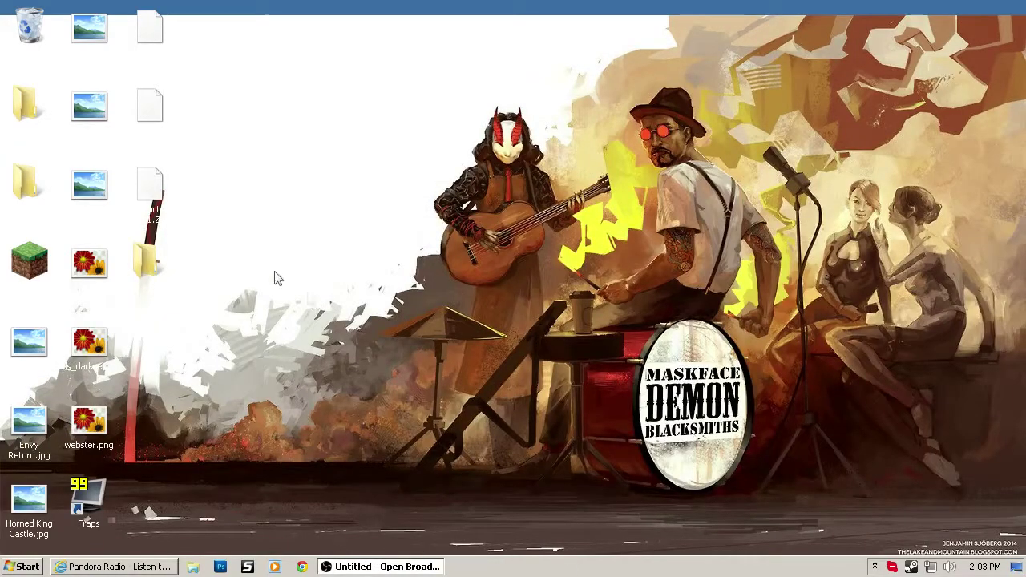
Step: Review the exported Maya and TIFF files in the "Character tut 1" Desktop folder and close it
{"action": "double_click", "coordinate": [145, 260]}
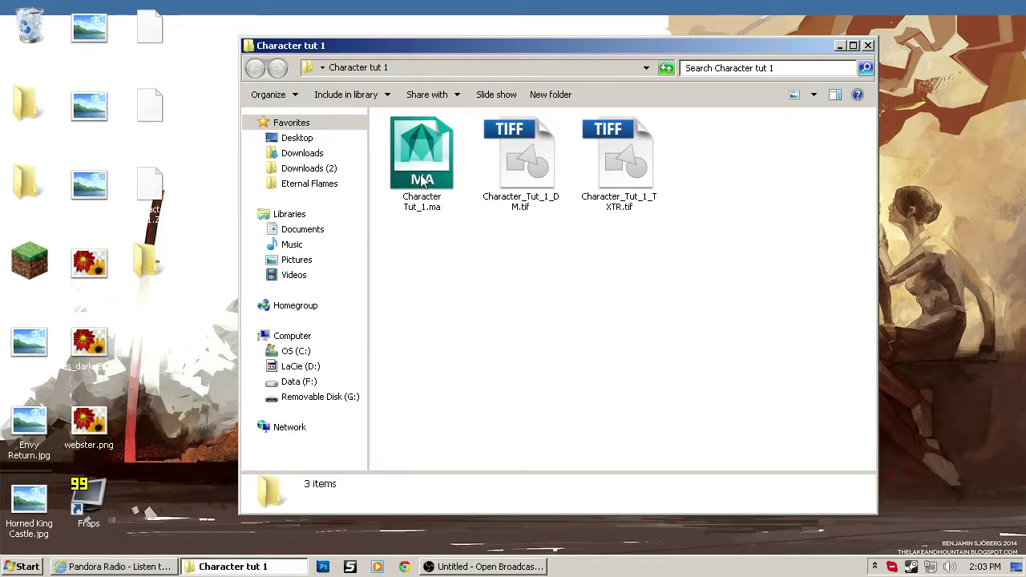
{"action": "left_click", "coordinate": [868, 47]}
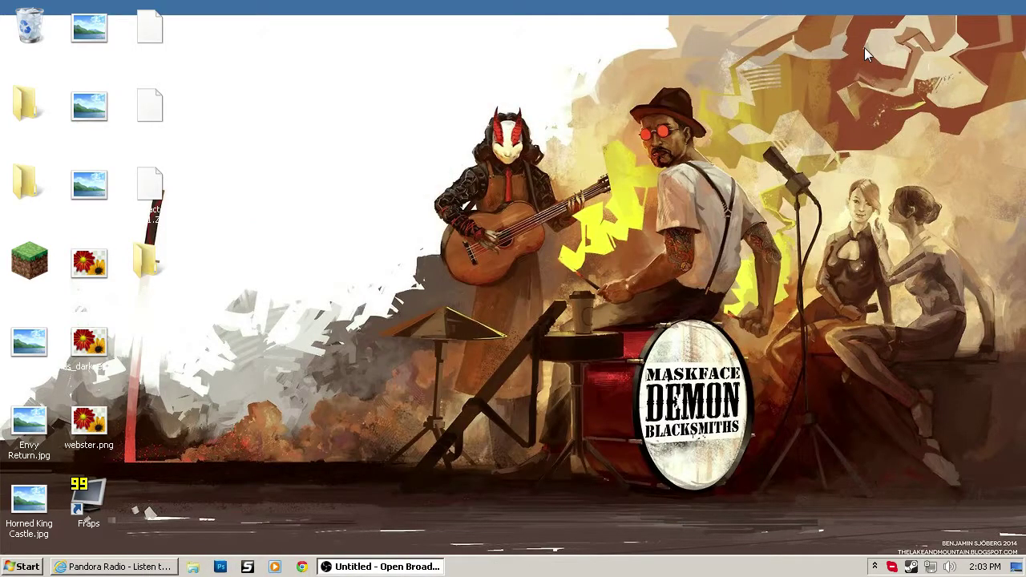